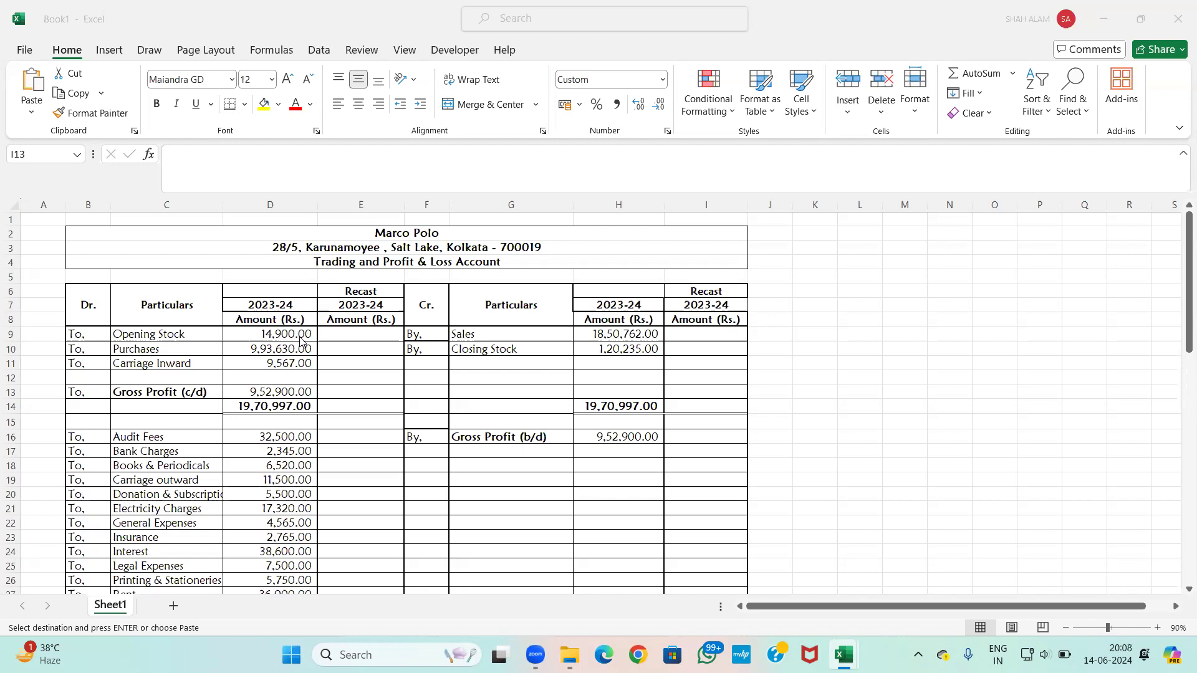
# Step: Review the Trading and Profit & Loss Account, the Balance Sheet and the notes on the recasting requirements
pyautogui.scroll(-4, 300, 340)
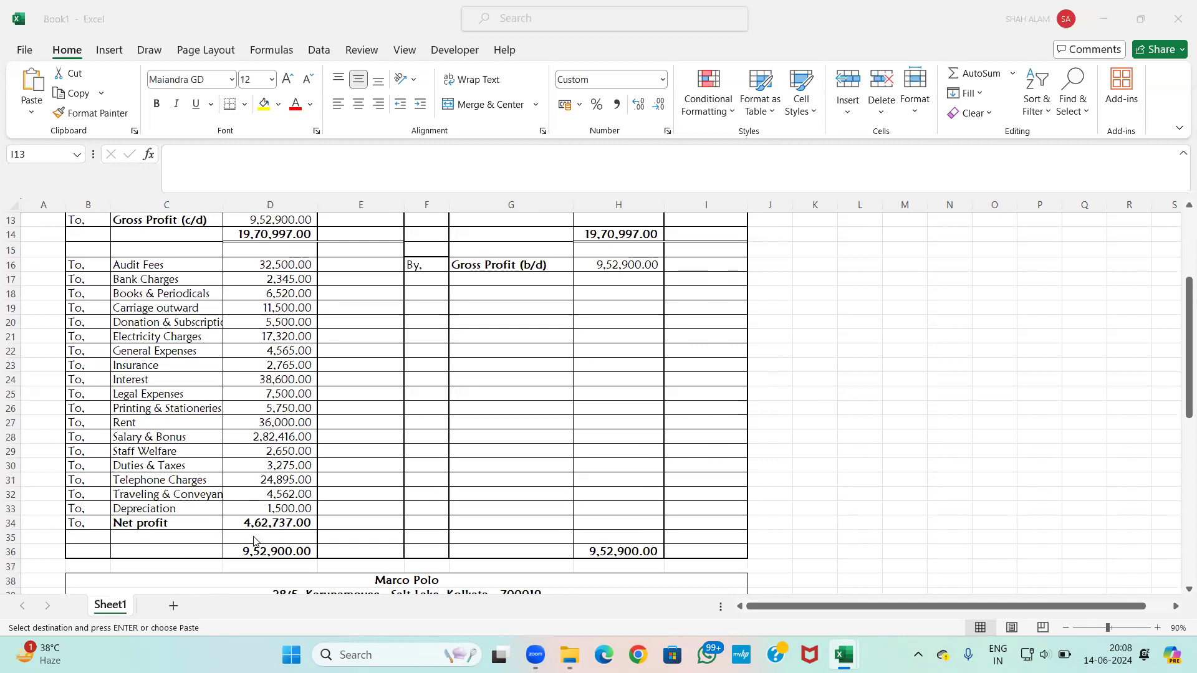
pyautogui.click(265, 520)
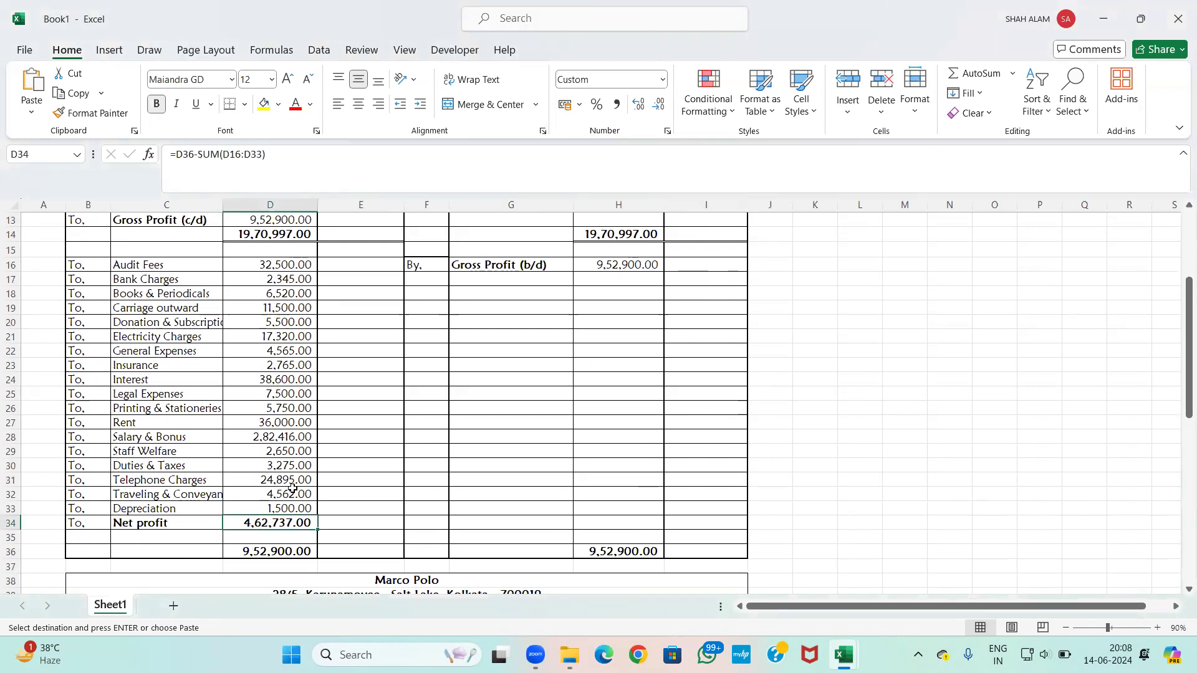
pyautogui.scroll(3, 320, 461)
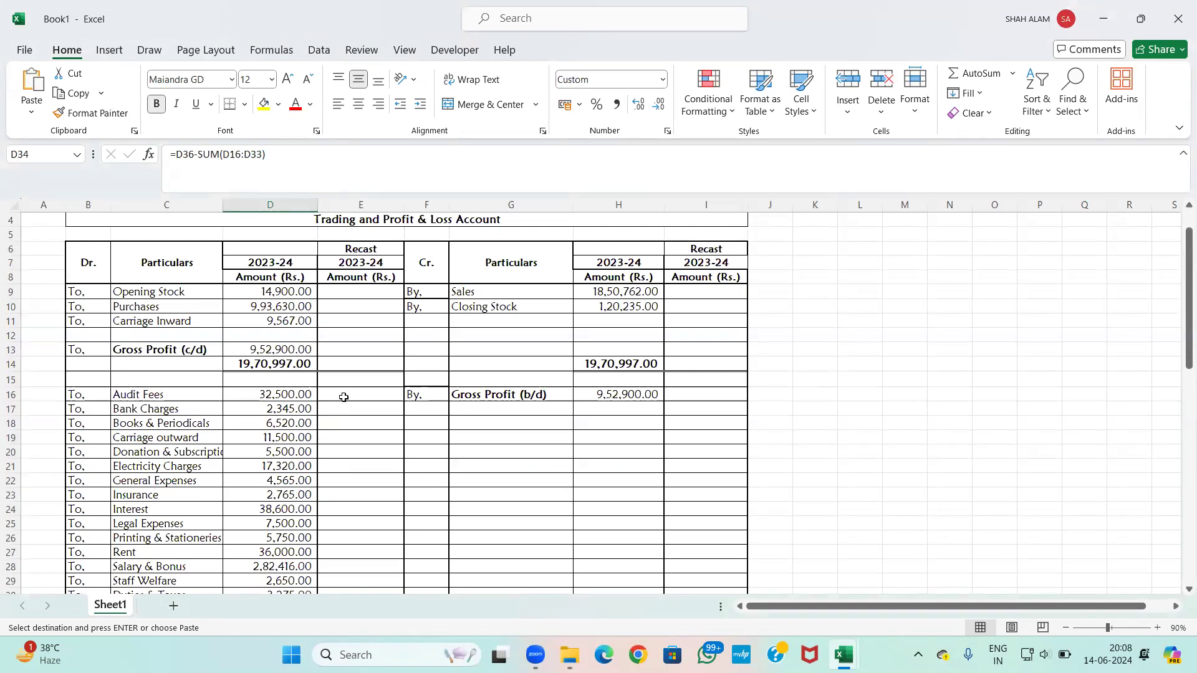
pyautogui.click(346, 306)
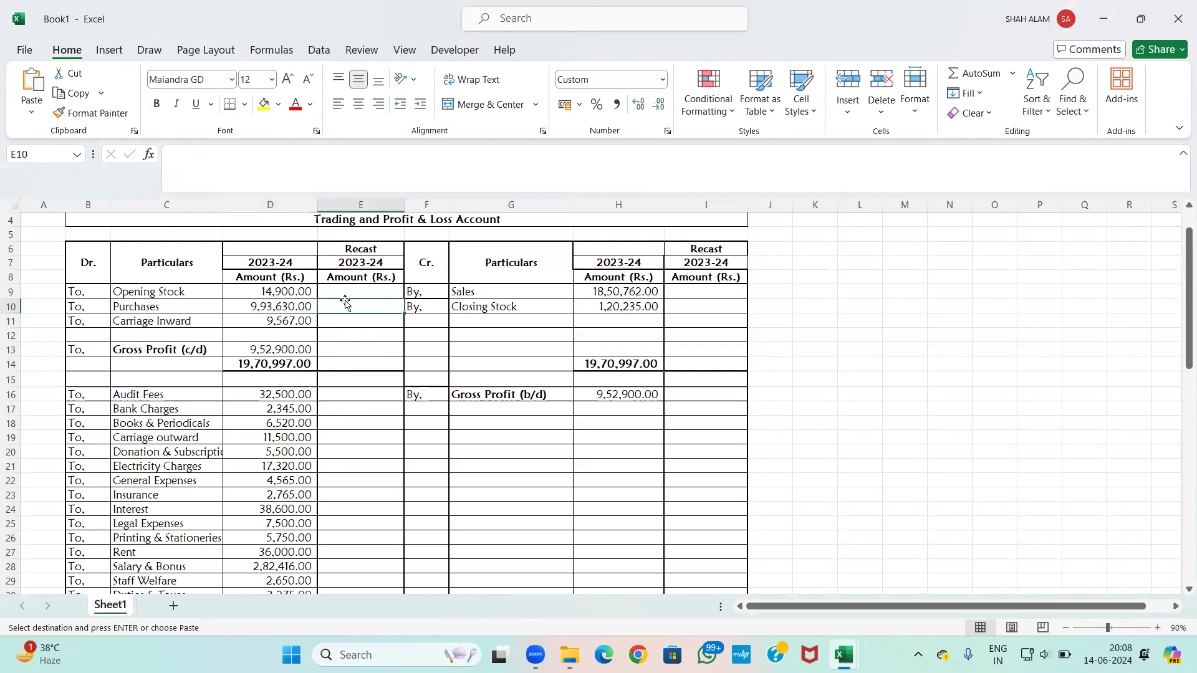
pyautogui.click(341, 337)
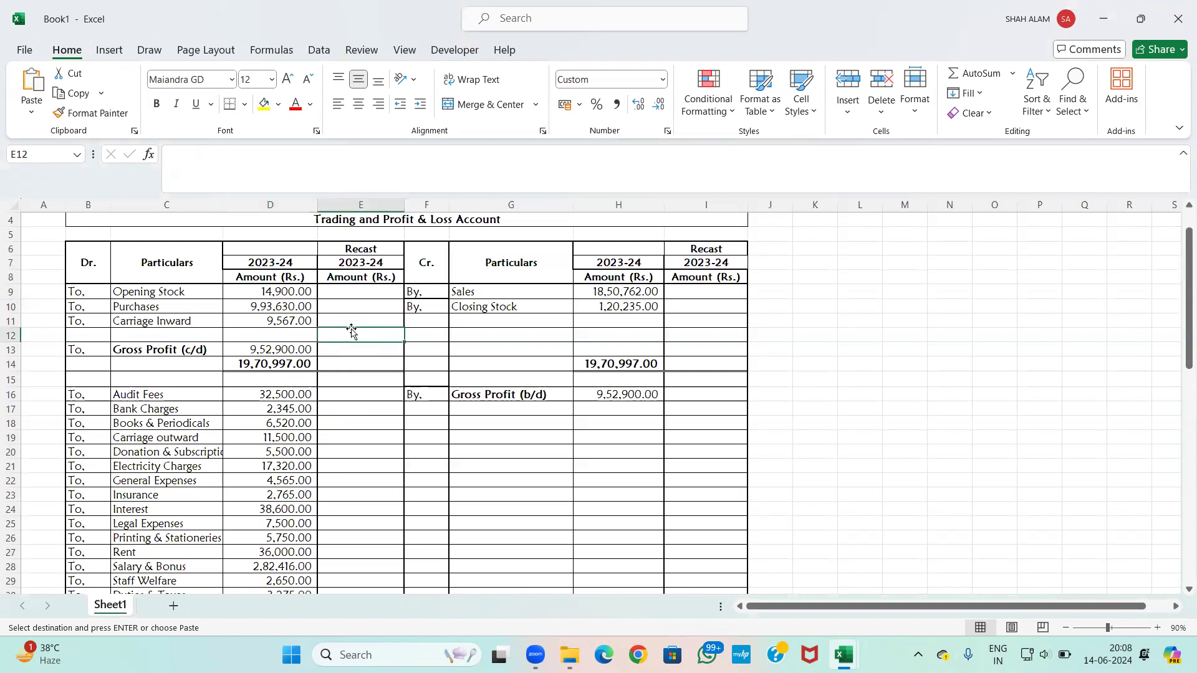
pyautogui.click(364, 247)
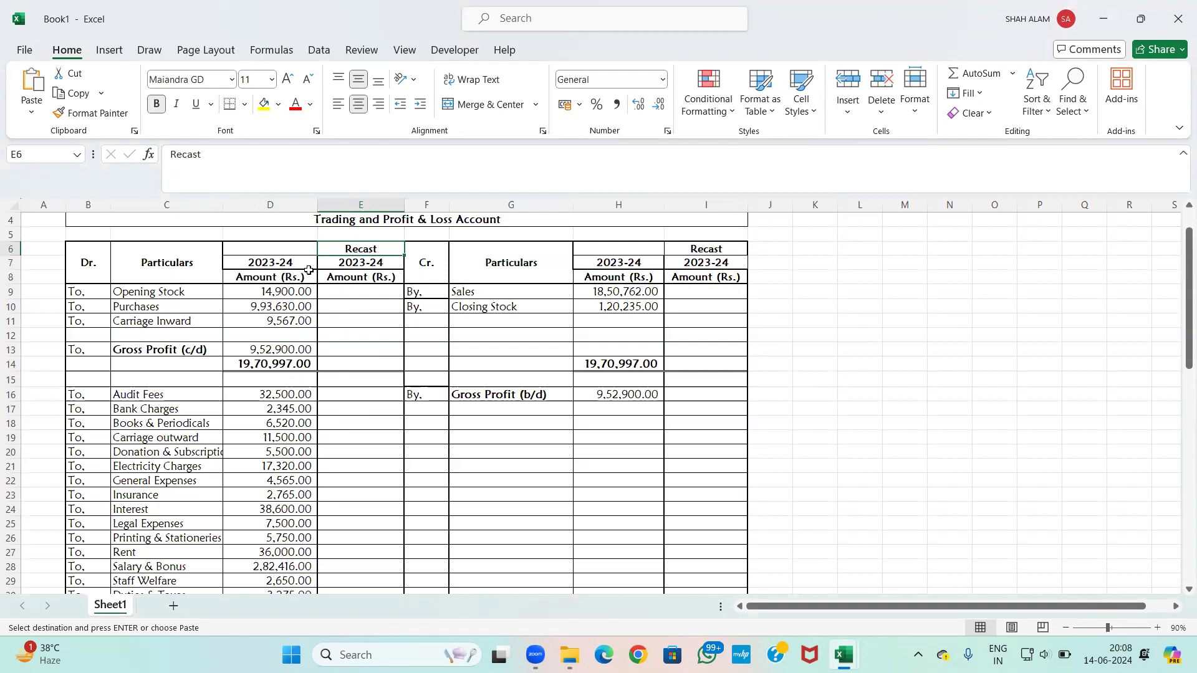
pyautogui.click(337, 267)
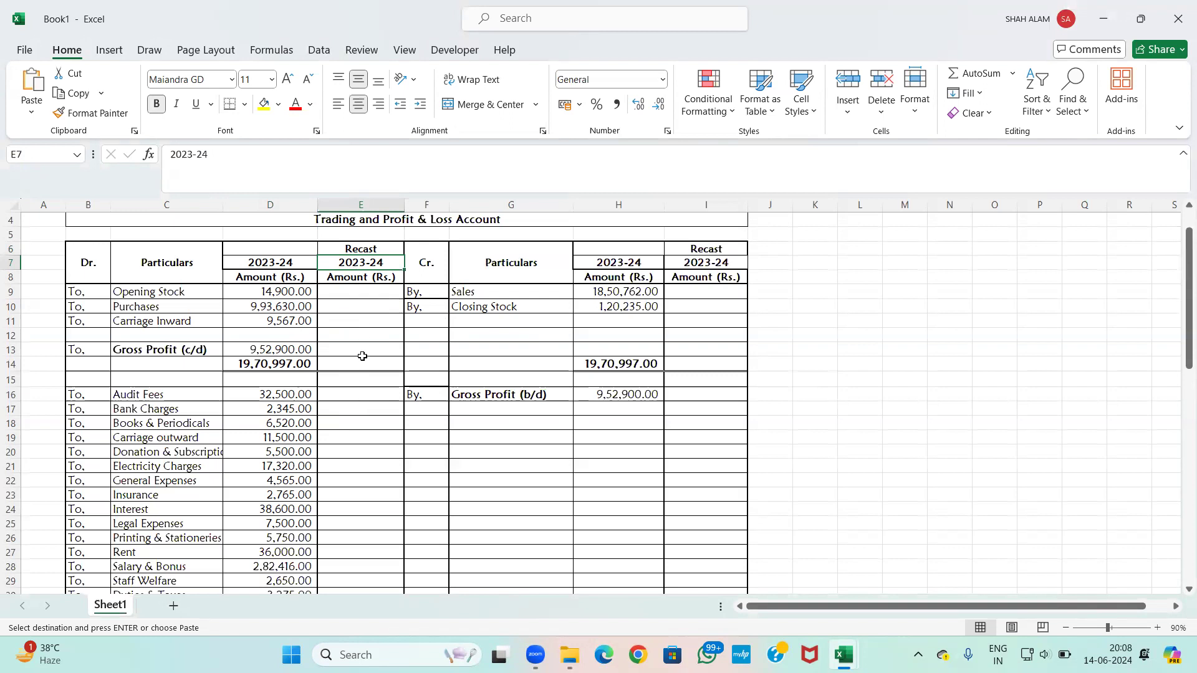
pyautogui.scroll(-8, 364, 396)
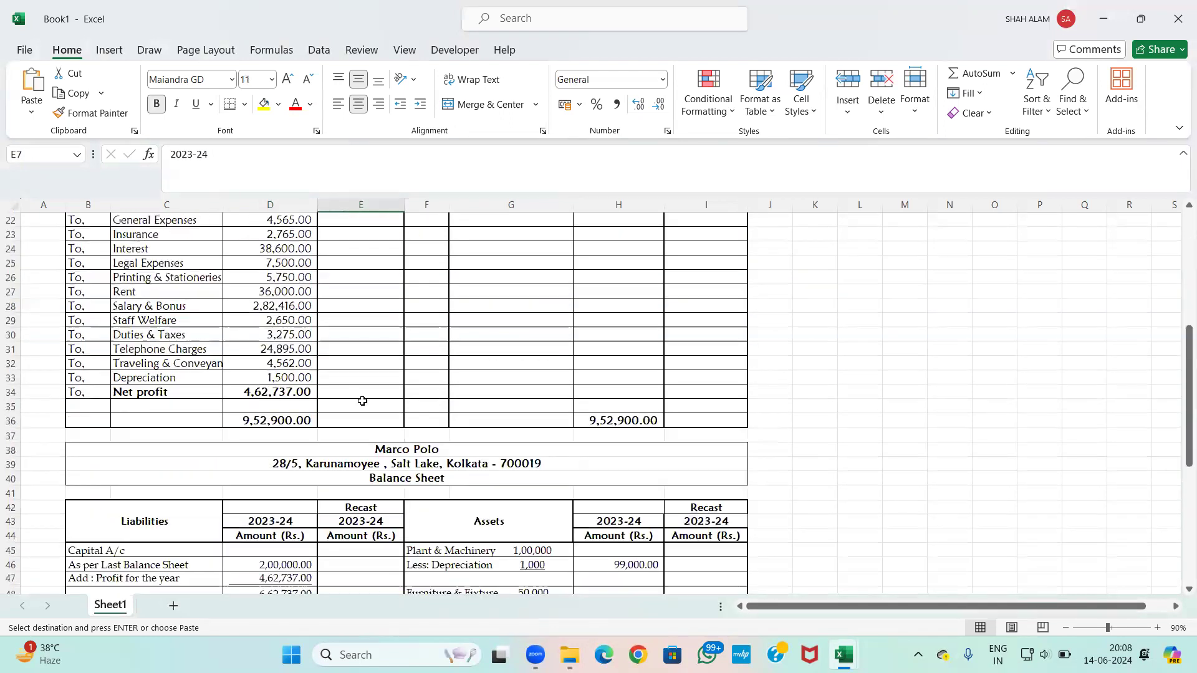
pyautogui.scroll(-6, 362, 402)
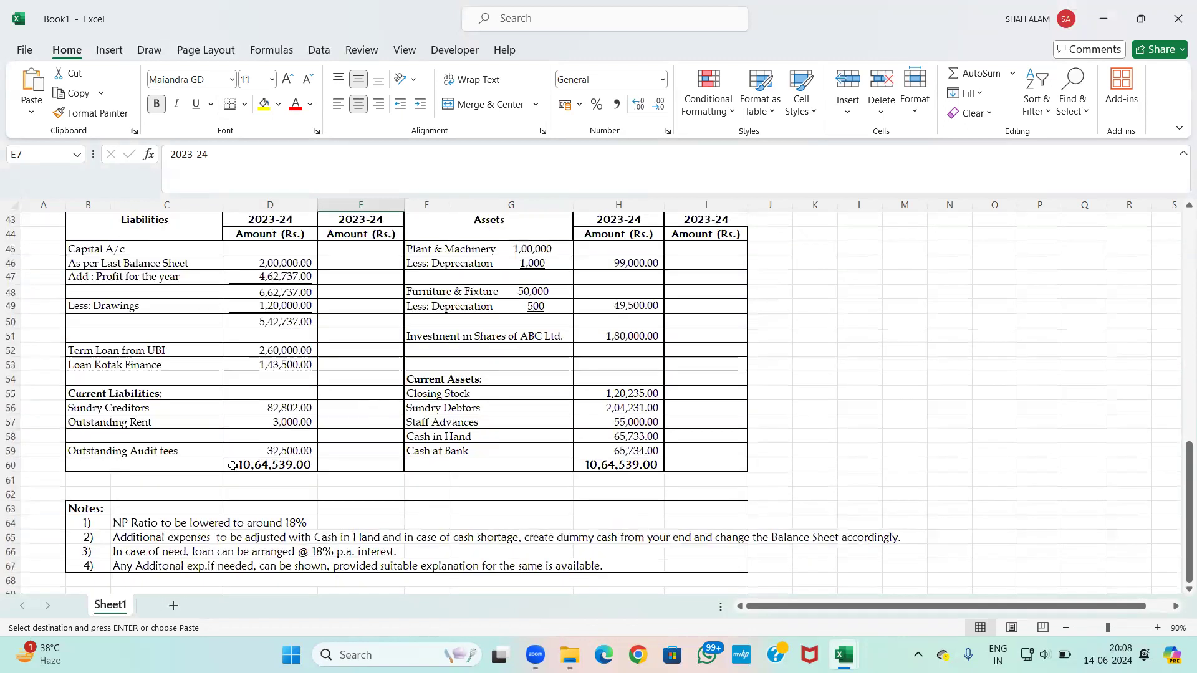
pyautogui.click(112, 482)
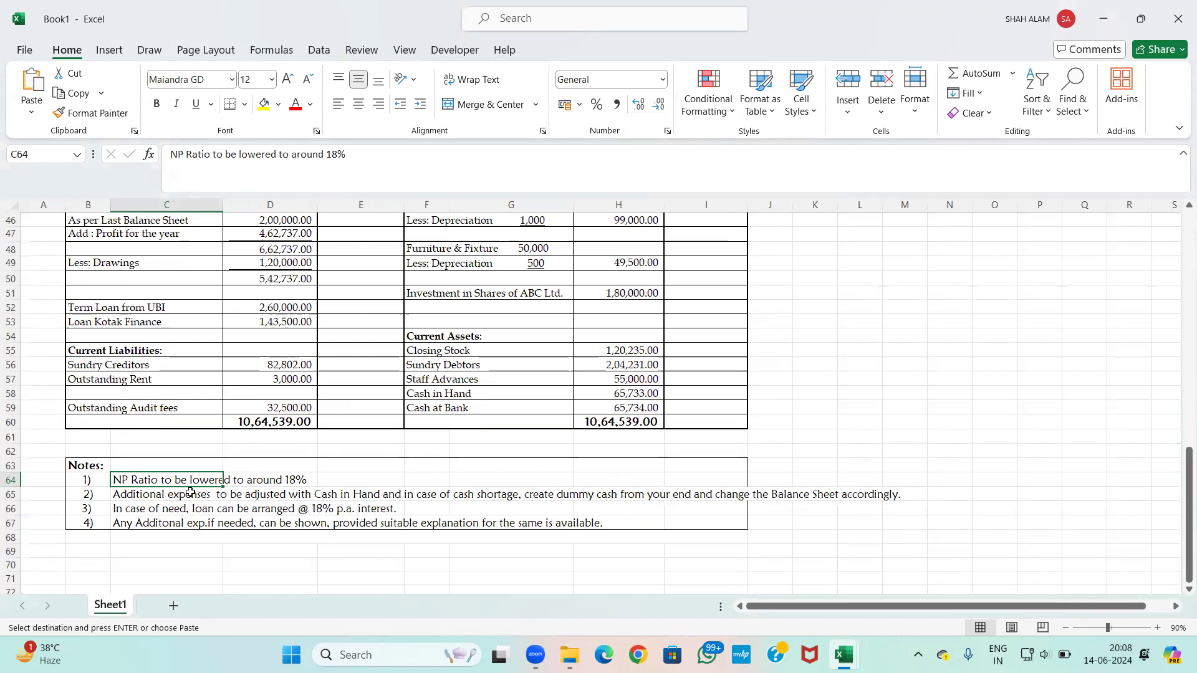
pyautogui.click(141, 496)
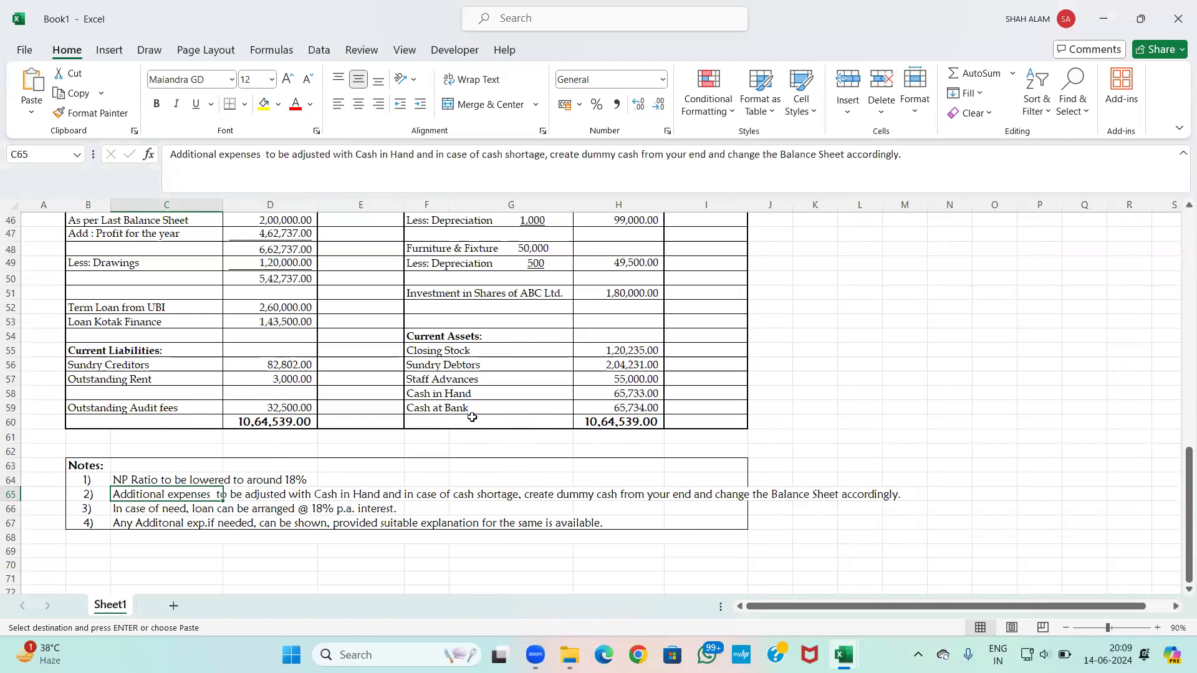
# Step: Fill the recast Opening Stock amount in E9 with the original figure using the formula =D9
pyautogui.scroll(9, 477, 417)
pyautogui.scroll(6, 471, 416)
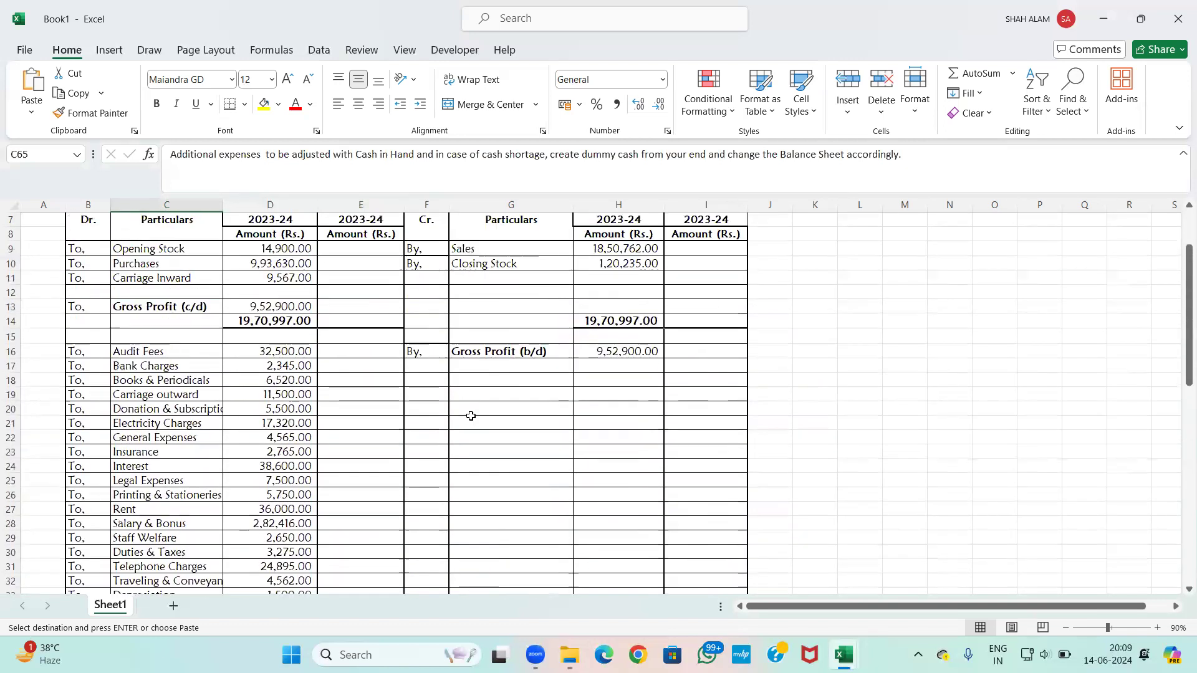
pyautogui.click(359, 337)
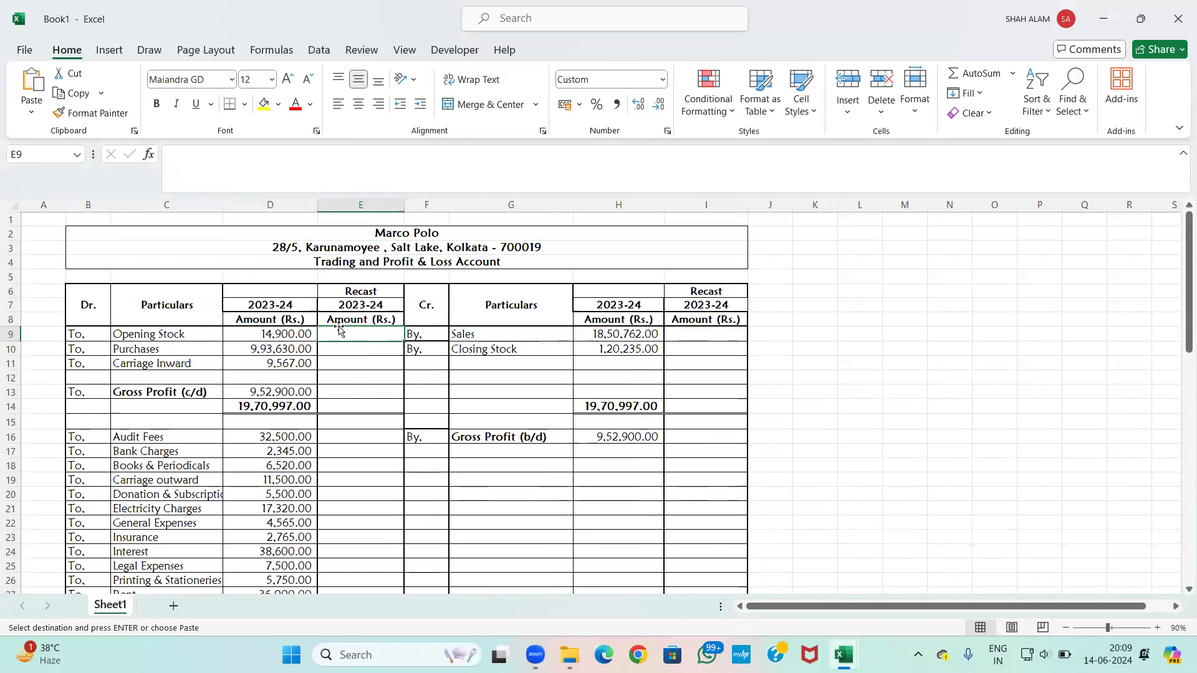
pyautogui.click(283, 335)
pyautogui.click(336, 337)
pyautogui.write('=')
pyautogui.click(294, 336)
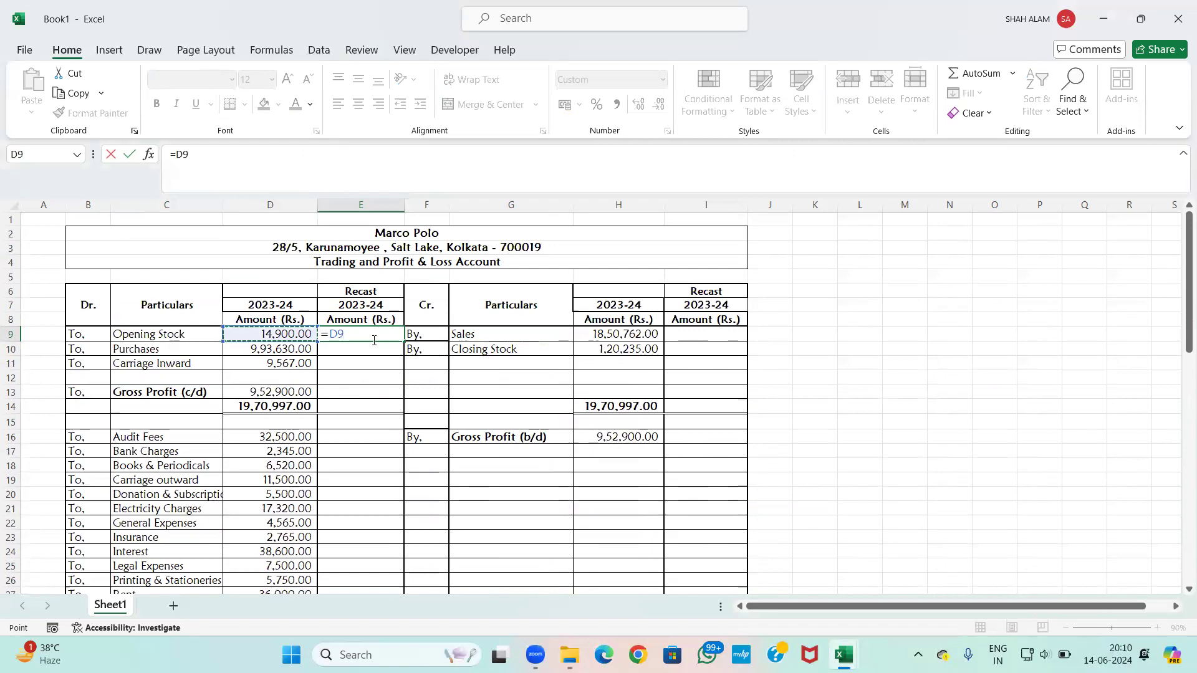
pyautogui.press('Return')
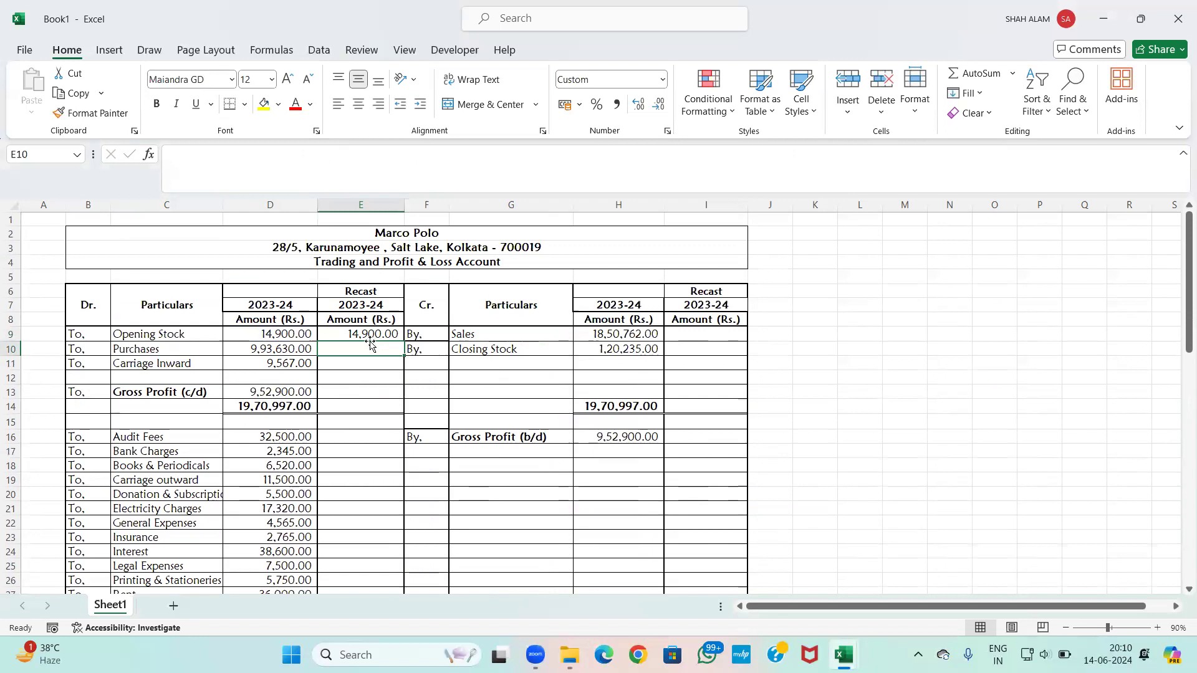
# Step: Fill the recast Sales amount in I9 with the original figure using the formula =H9
pyautogui.click(704, 338)
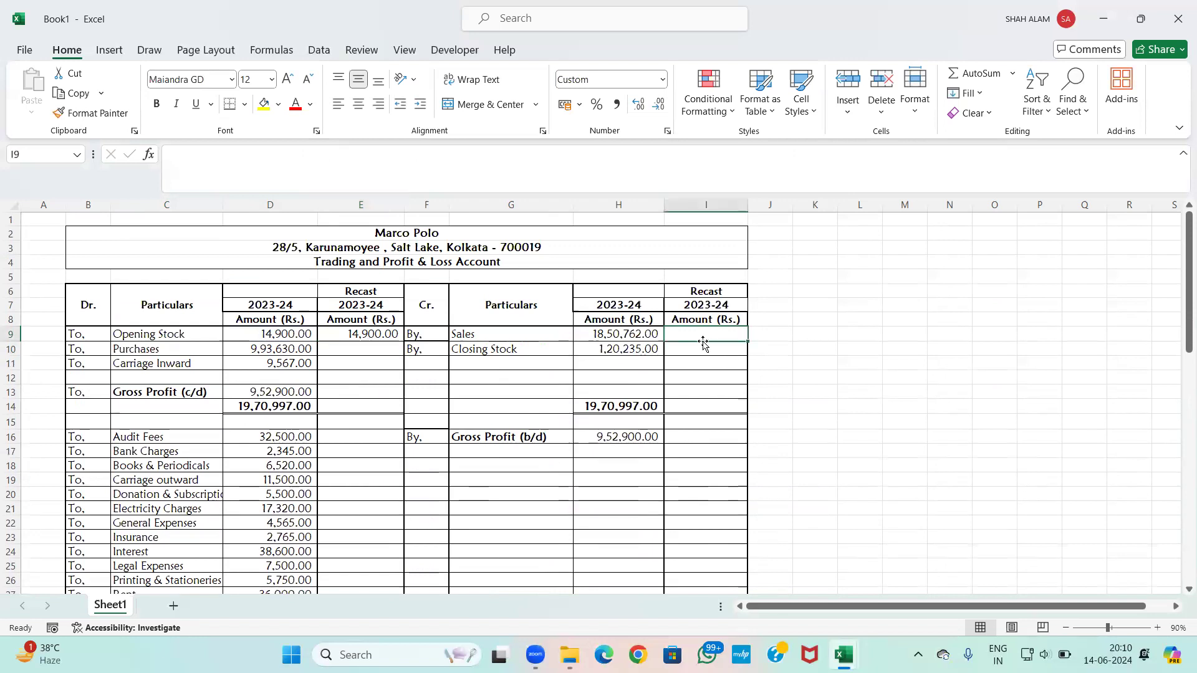
pyautogui.write('=')
pyautogui.press('Left')
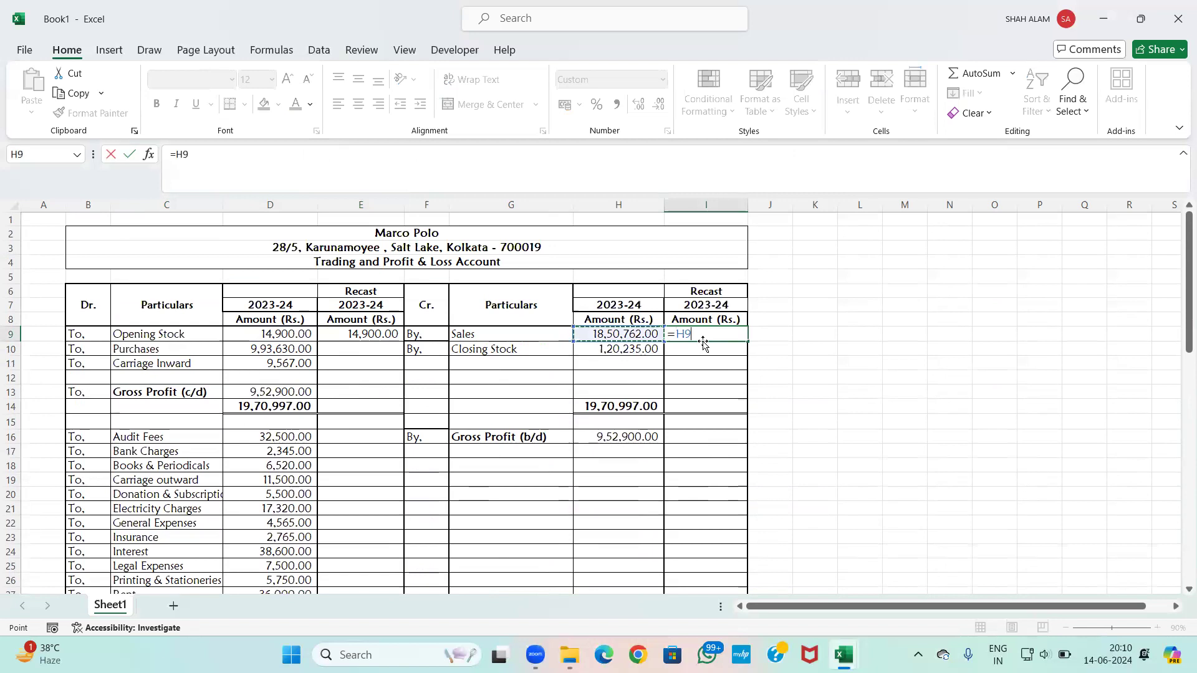
pyautogui.press('Return')
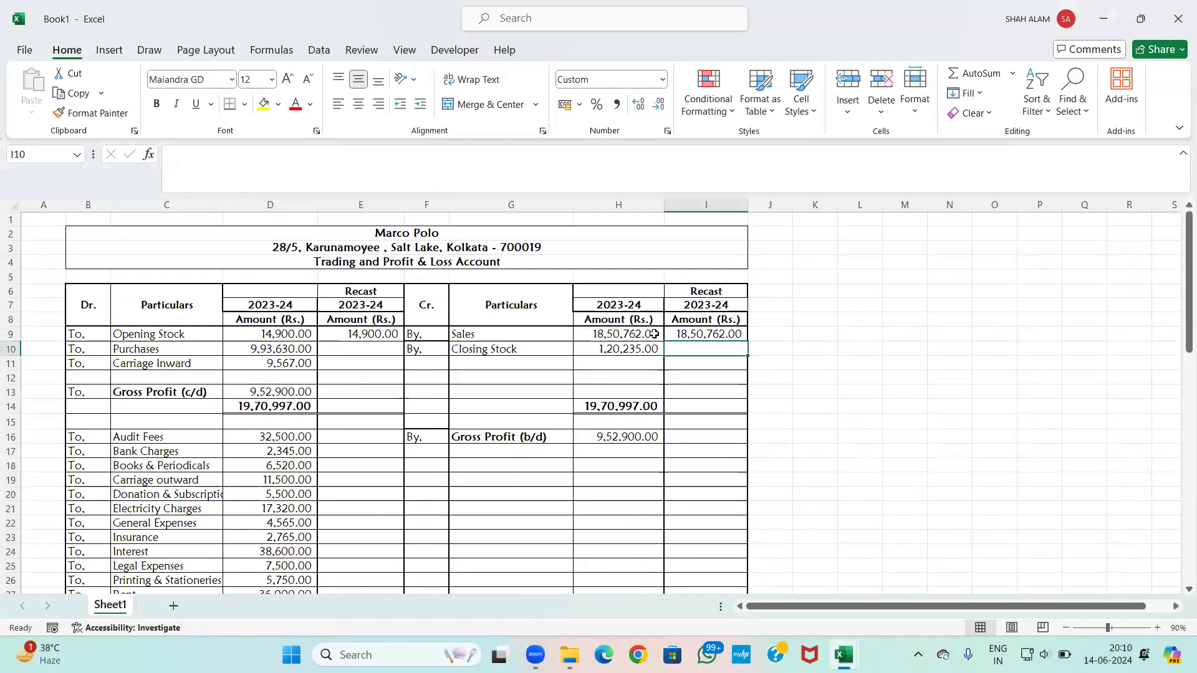
pyautogui.click(631, 335)
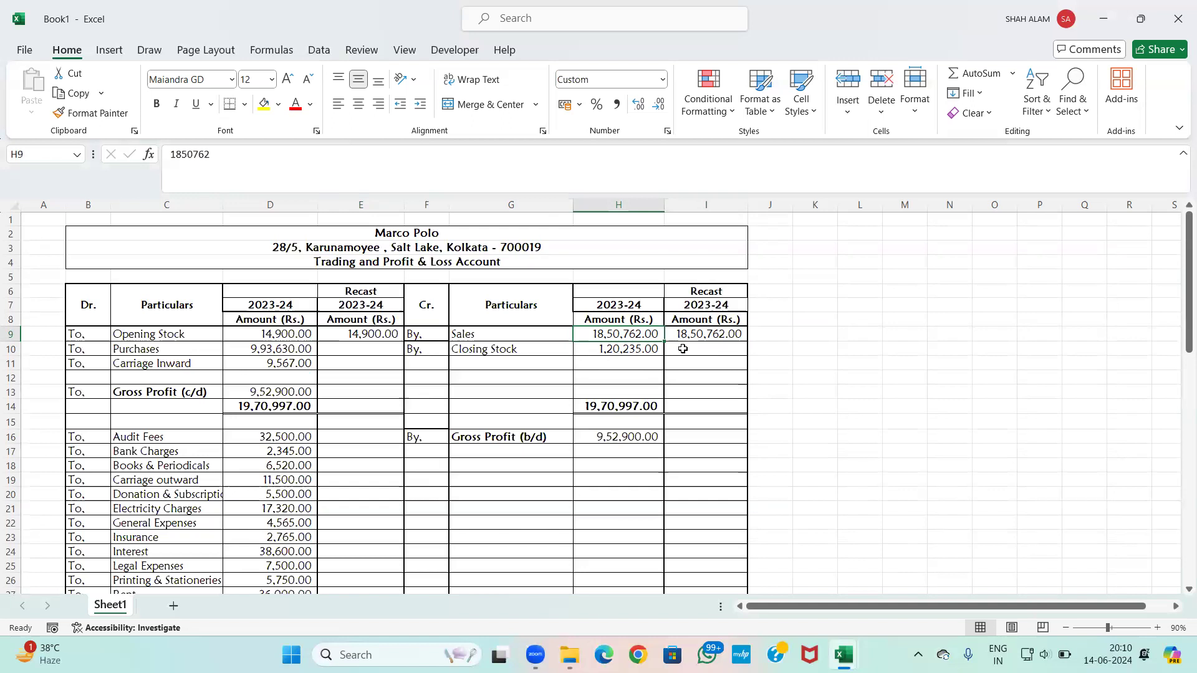
pyautogui.click(682, 350)
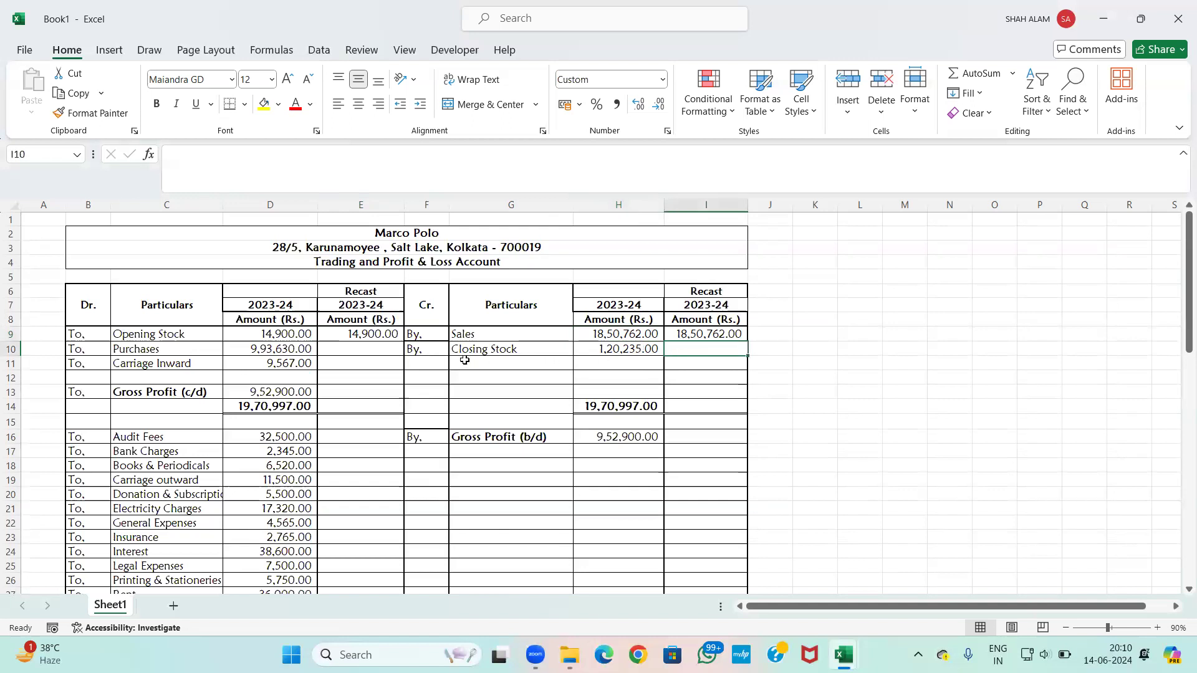
# Step: Set recast Purchases in E10 to =D10*105% and recast Carriage Inward in E11 to =D11*105%
pyautogui.click(348, 349)
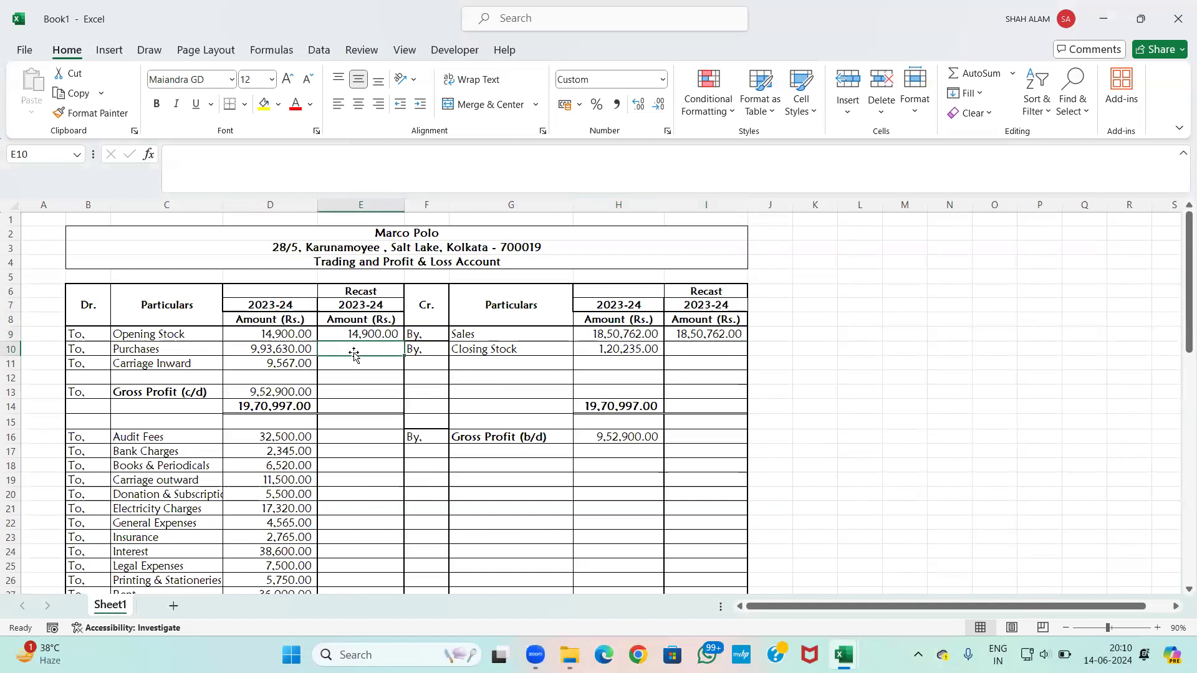
pyautogui.click(290, 350)
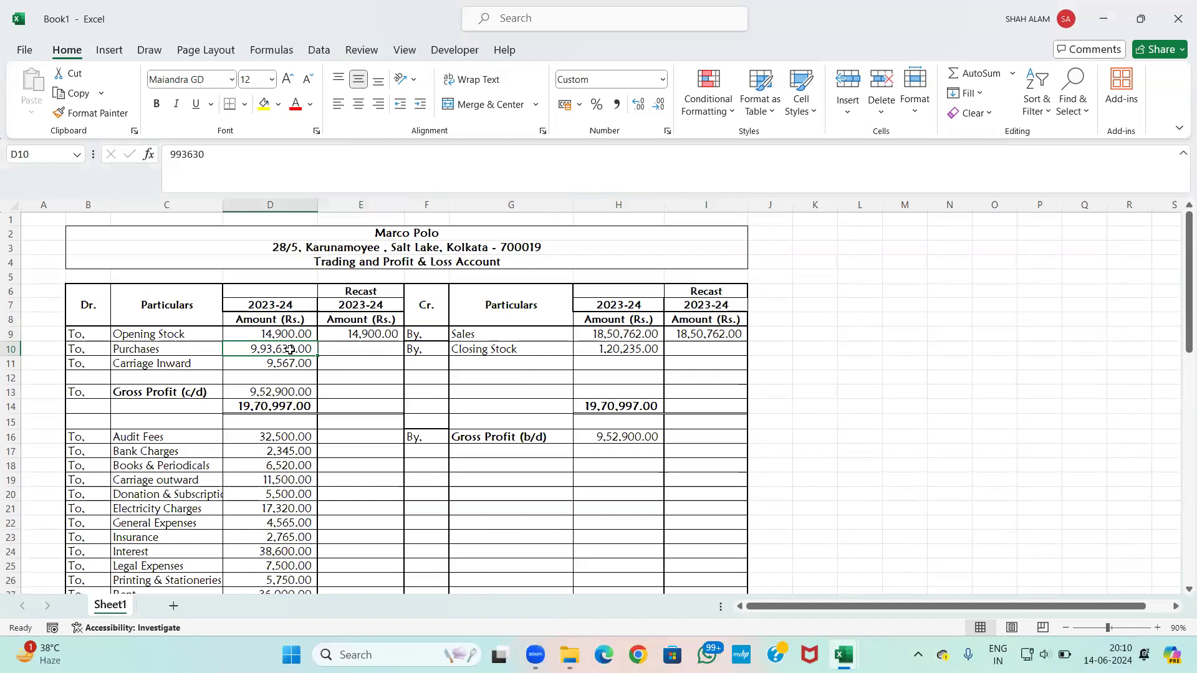
pyautogui.click(345, 350)
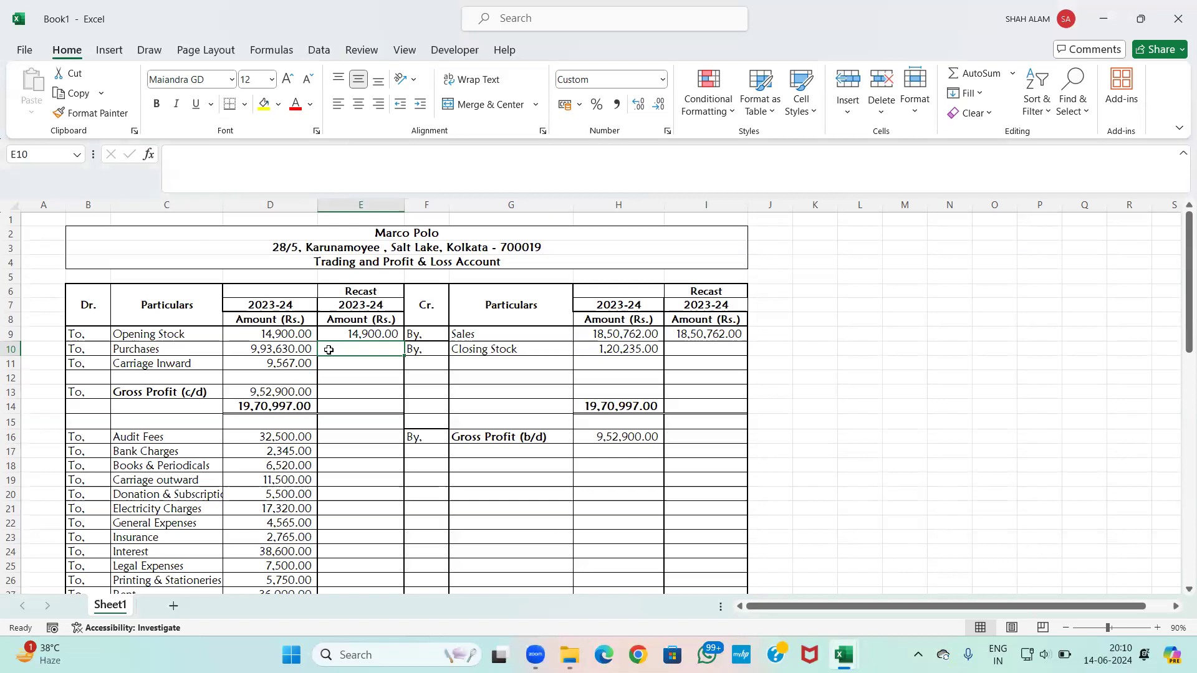
pyautogui.click(277, 350)
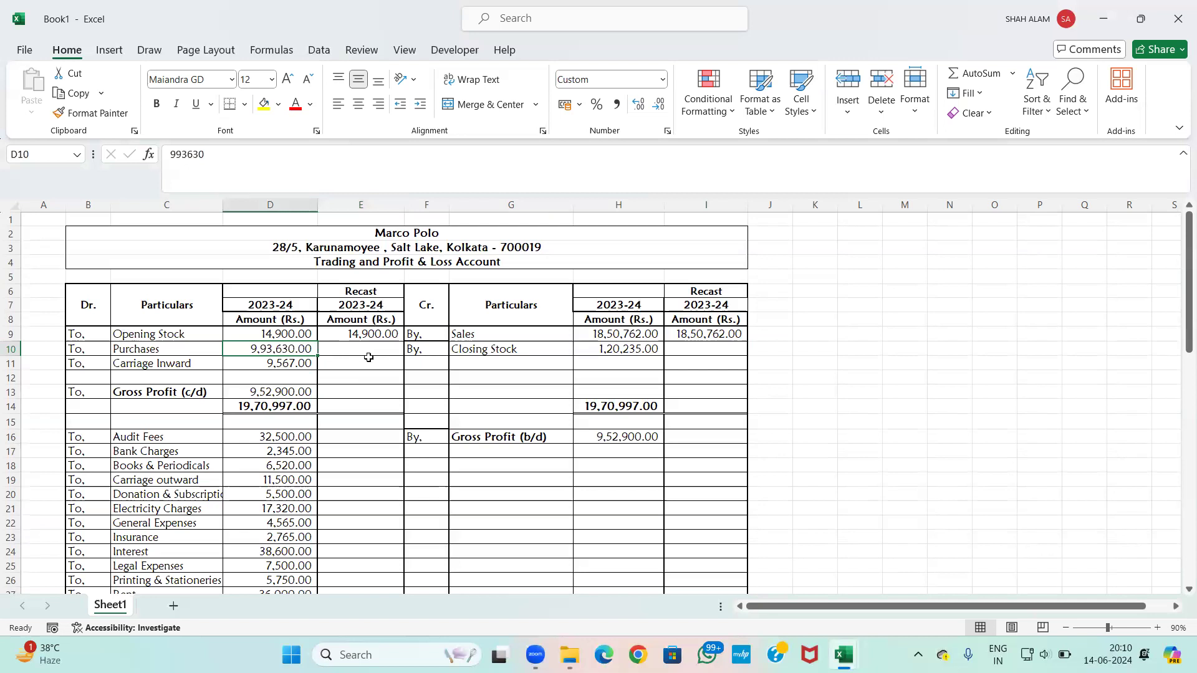
pyautogui.click(351, 349)
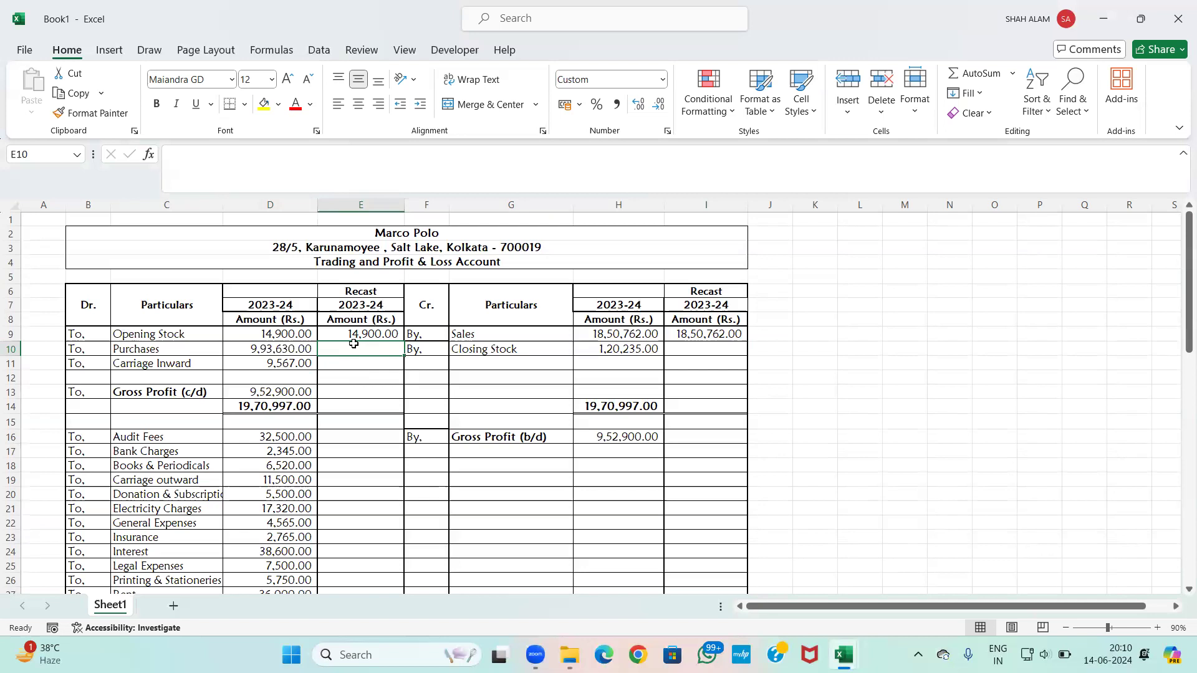
pyautogui.write('=')
pyautogui.press('Left')
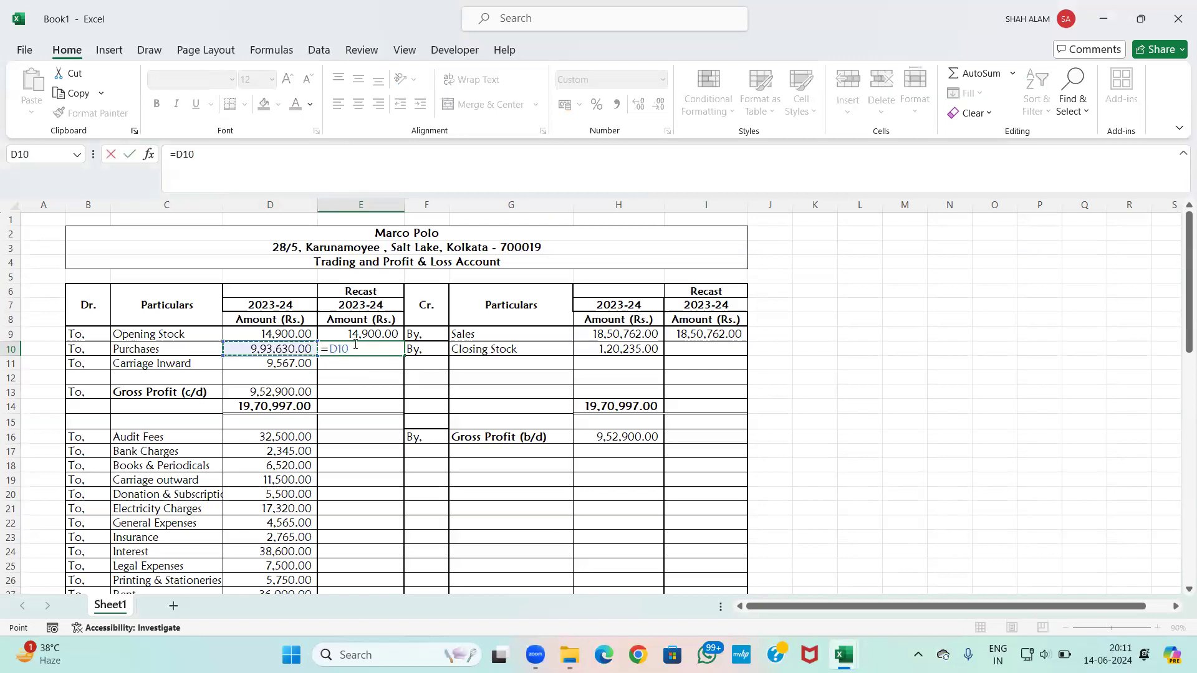
pyautogui.write('*105%')
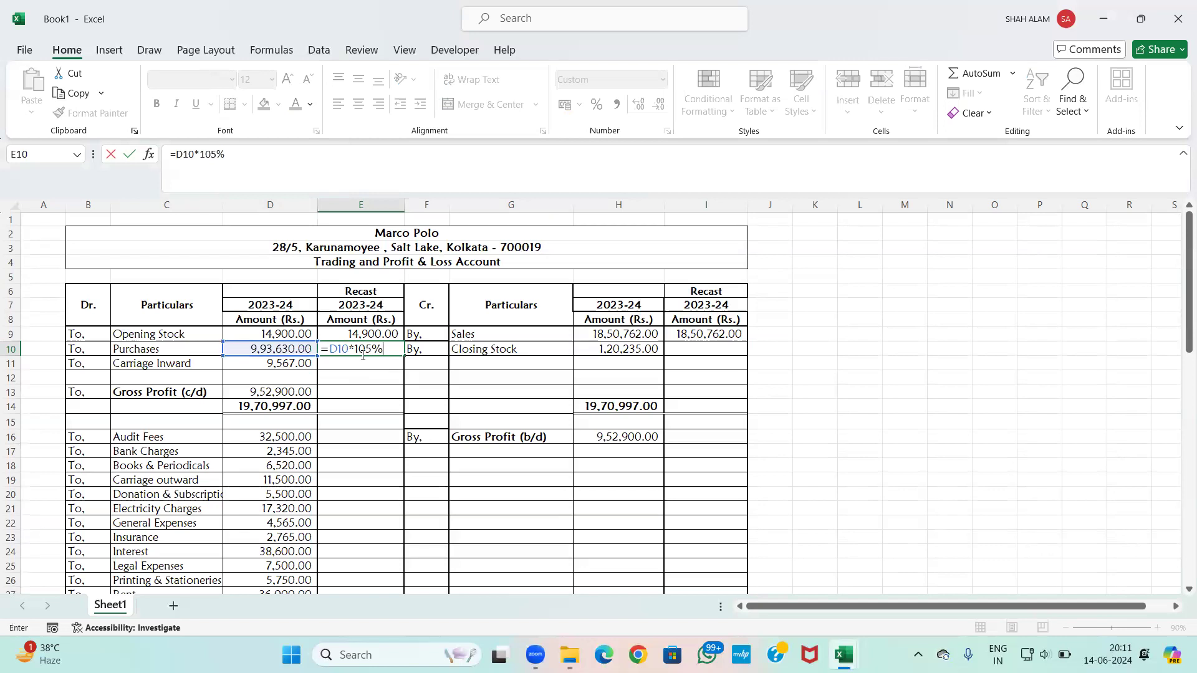
pyautogui.press('Return')
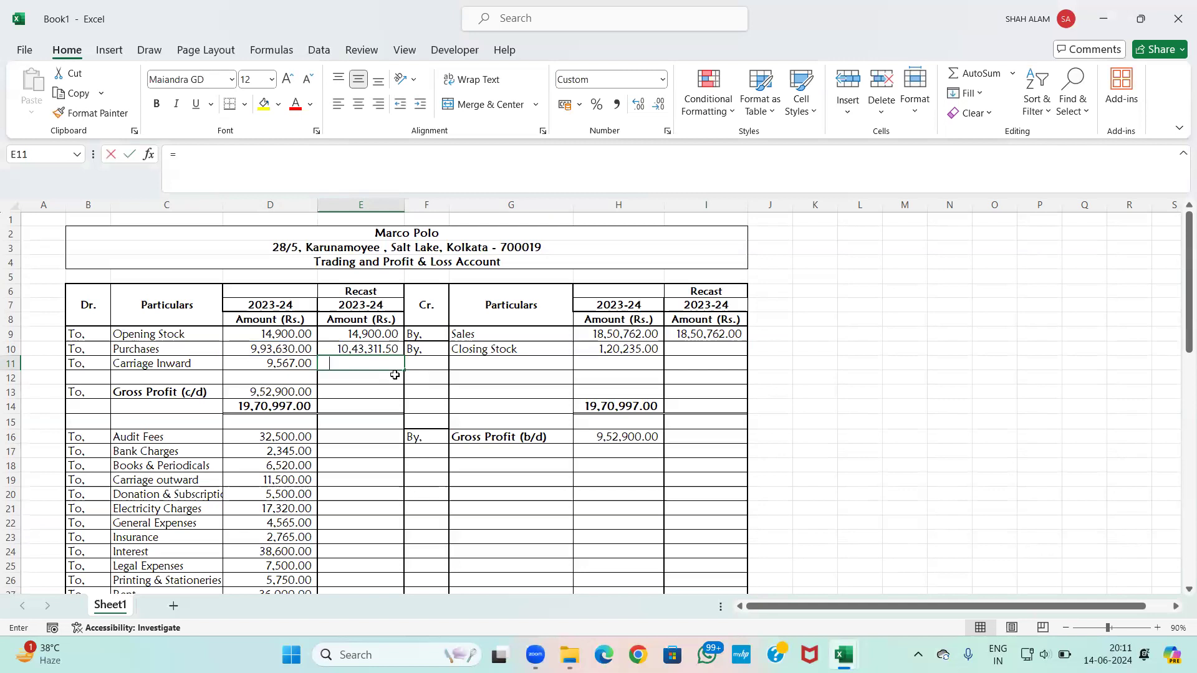
pyautogui.write('=D11*105%')
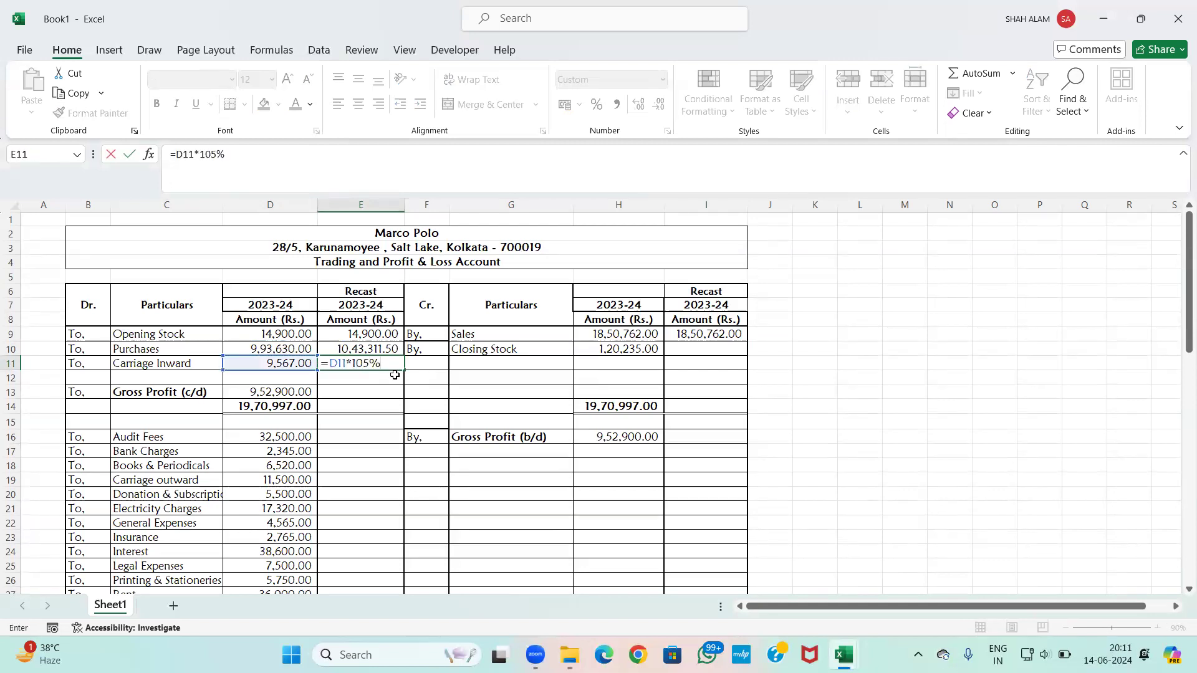
pyautogui.press('Return')
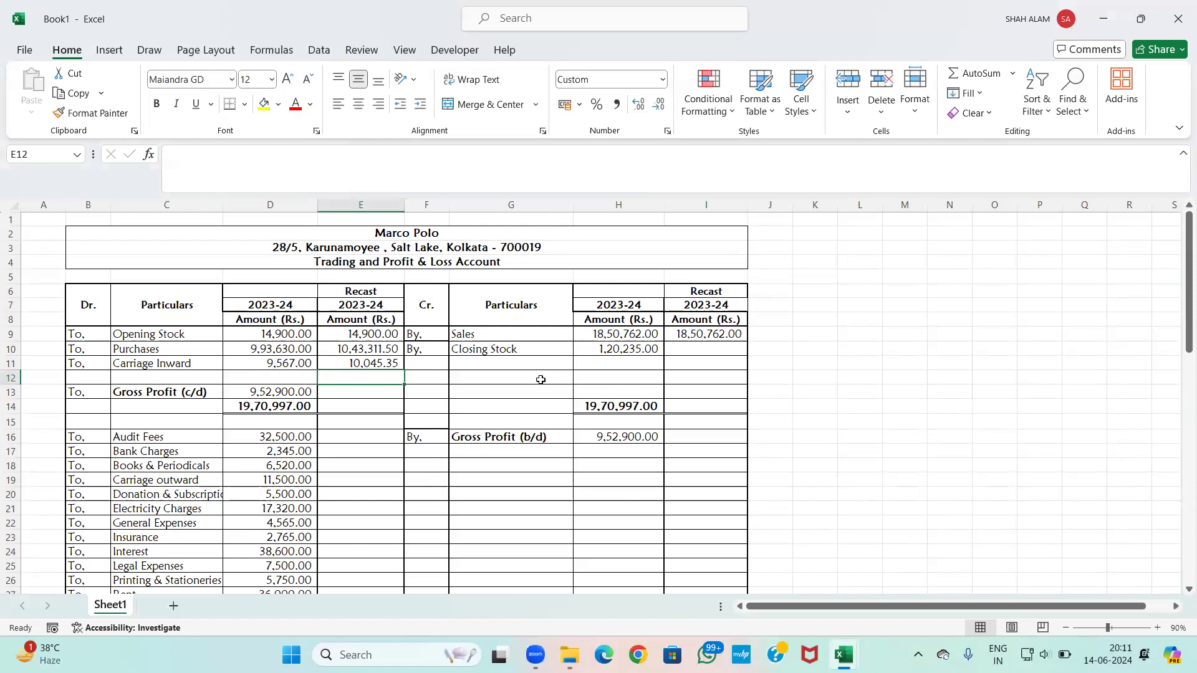
# Step: Calculate the original gross profit ratio to sales in F13 with the formula =D13/H9
pyautogui.click(369, 393)
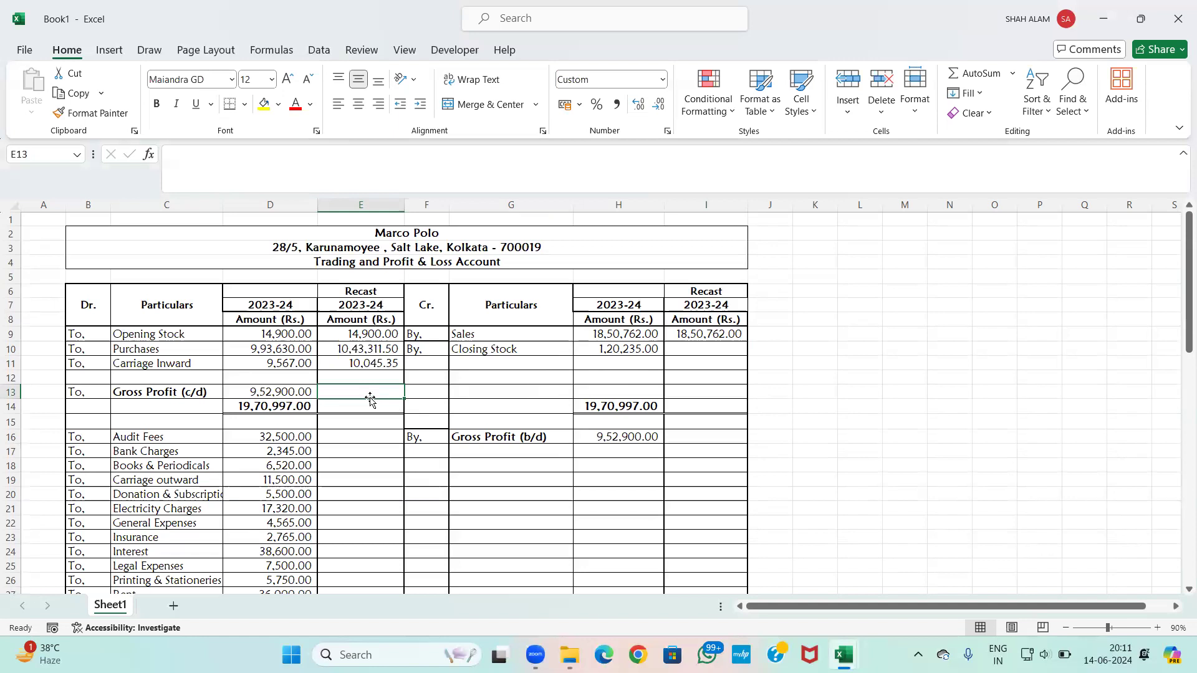
pyautogui.click(430, 393)
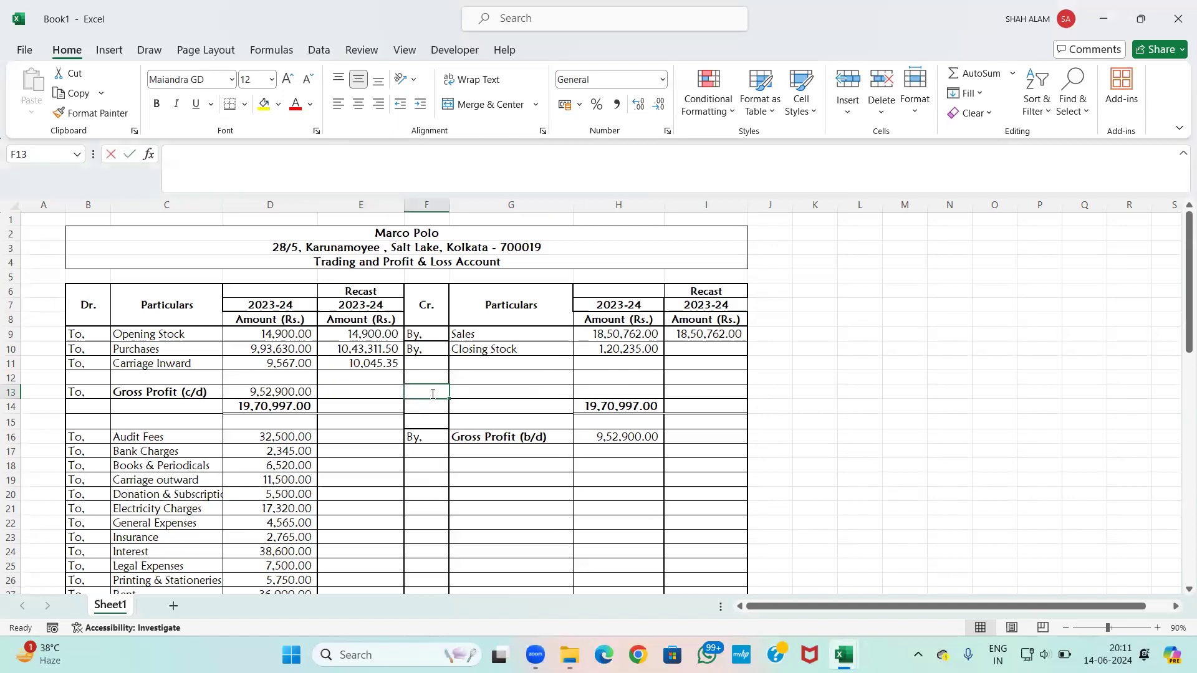
pyautogui.write('=')
pyautogui.click(290, 391)
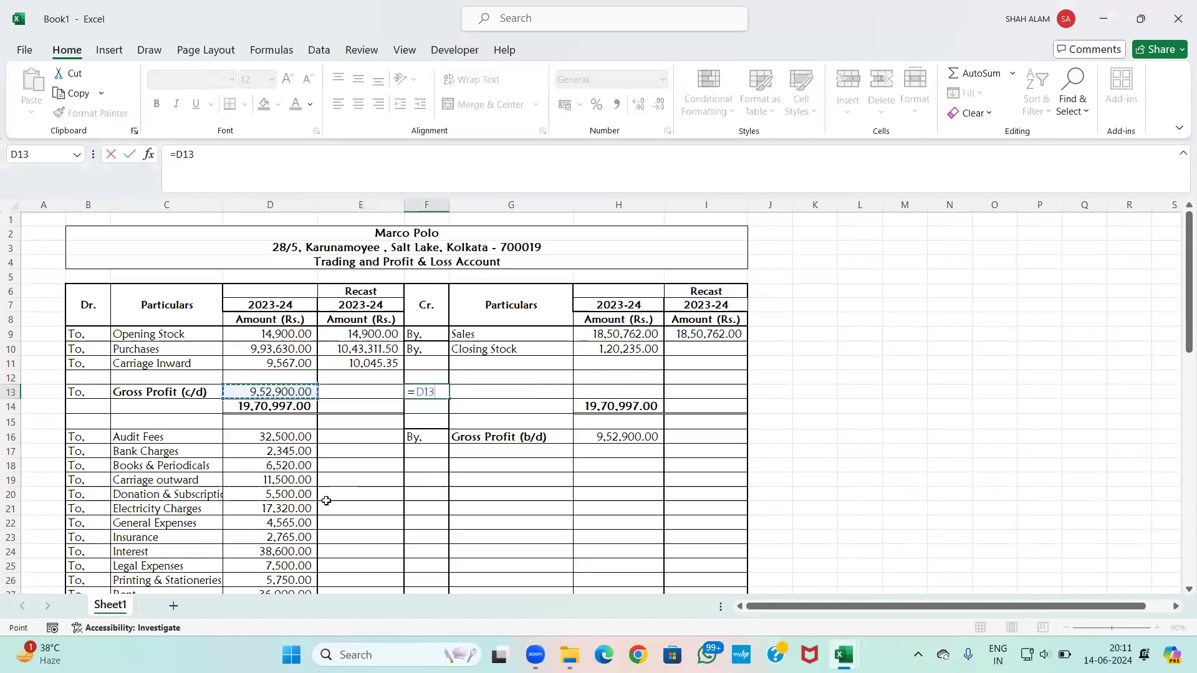
pyautogui.write('/')
pyautogui.click(631, 336)
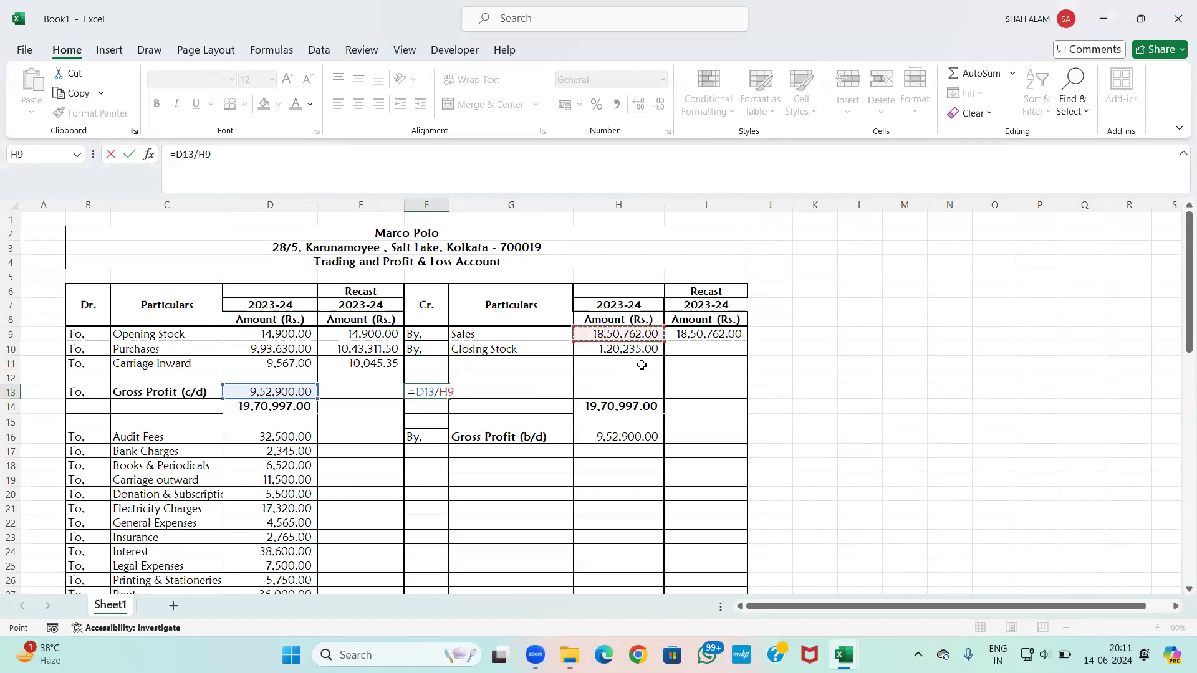
pyautogui.press('Return')
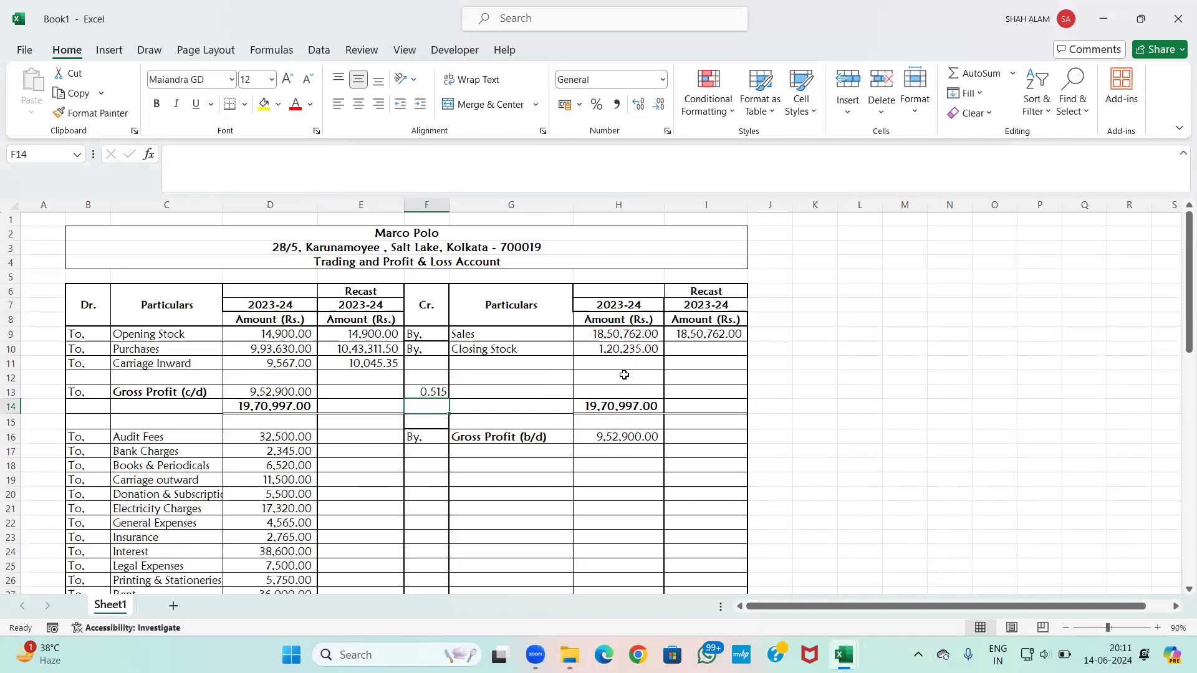
# Step: Format the gross profit ratio in F13 as a percentage
pyautogui.click(428, 392)
pyautogui.click(596, 105)
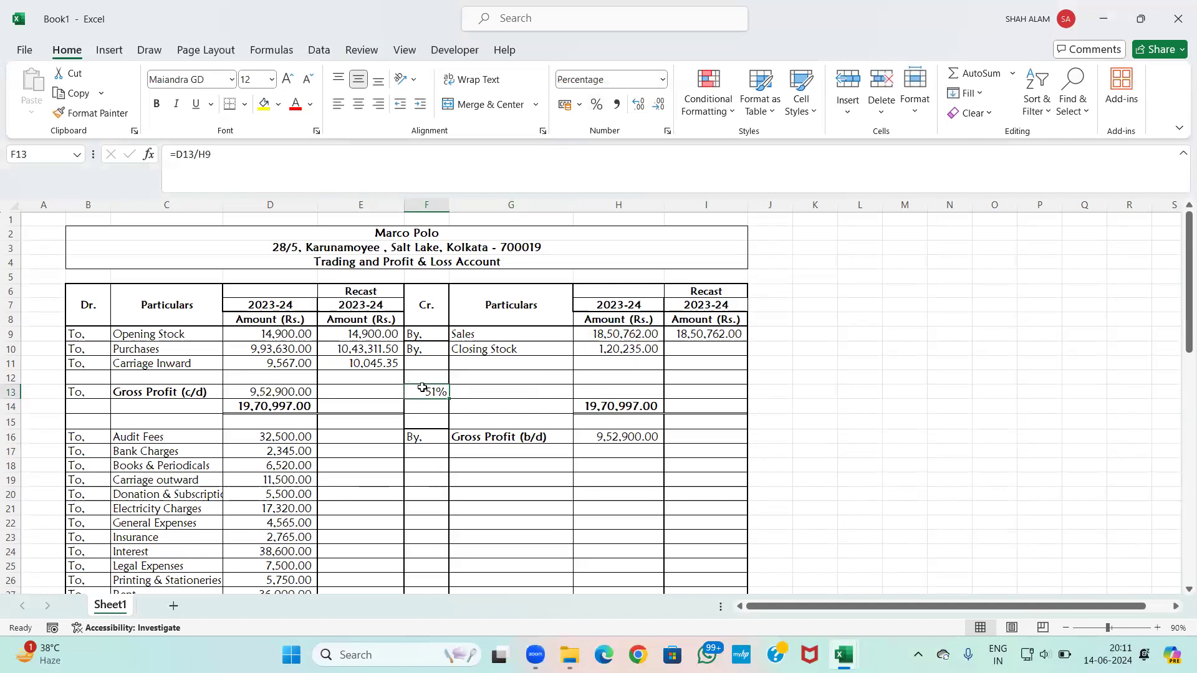
pyautogui.click(380, 399)
pyautogui.click(376, 368)
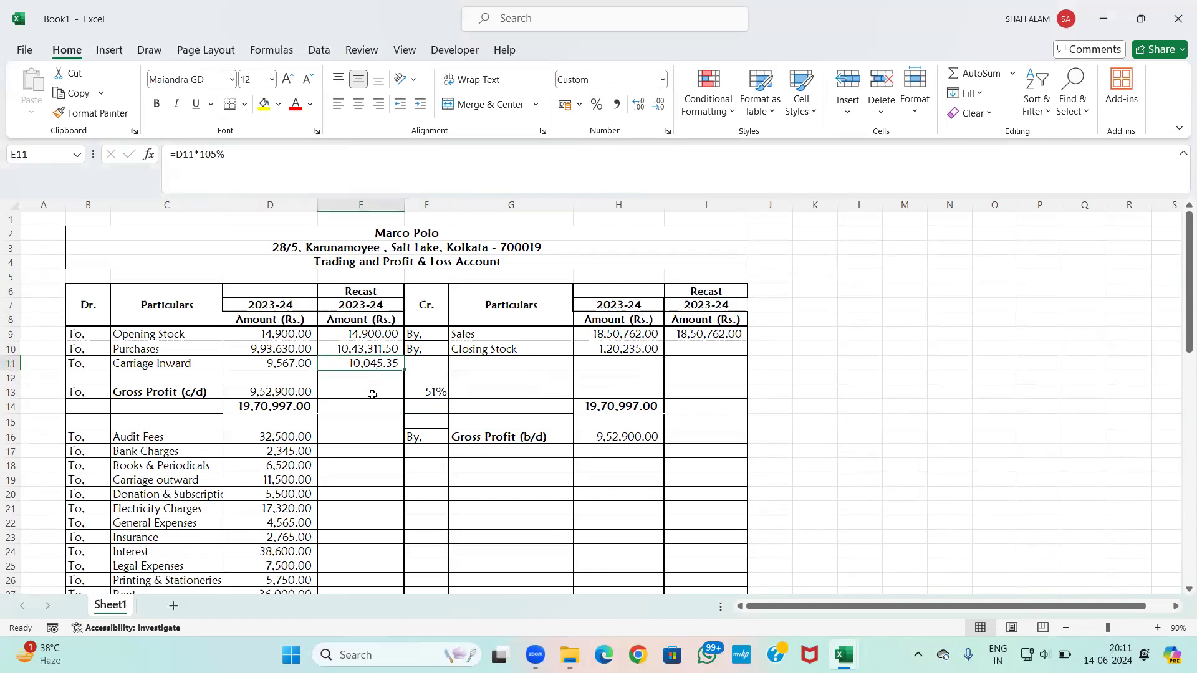
# Step: Calculate the recast Gross Profit (c/d) in E13 with the formula =I9*F13
pyautogui.click(392, 407)
pyautogui.click(385, 394)
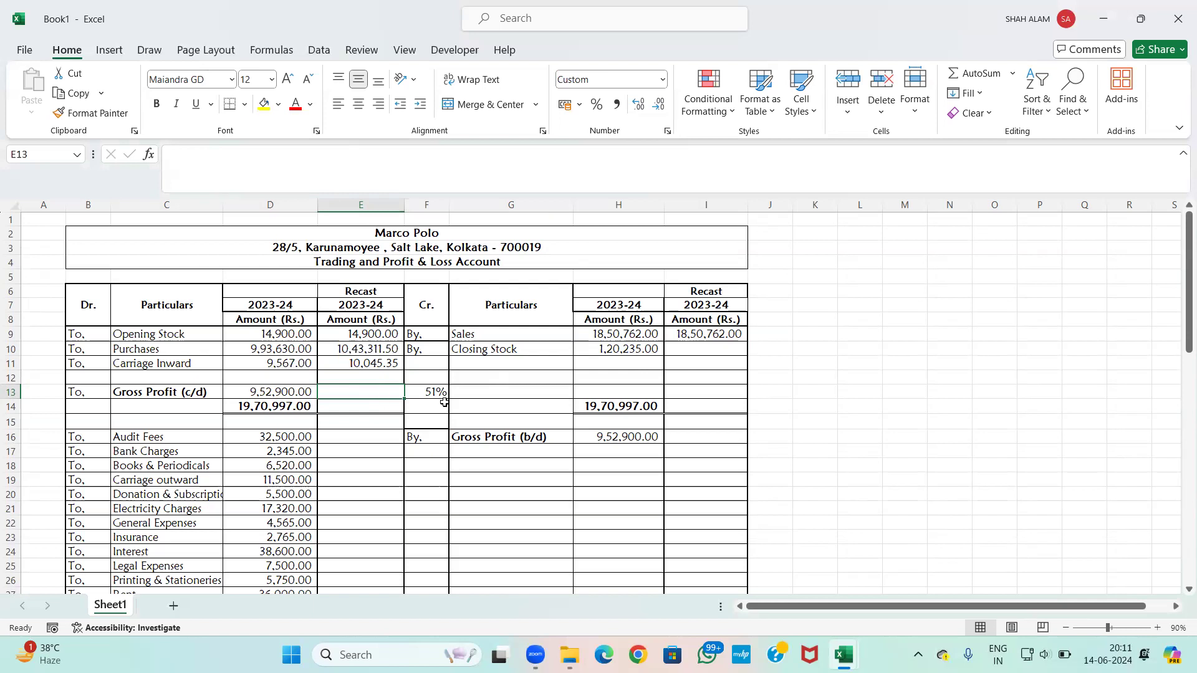
pyautogui.write('=')
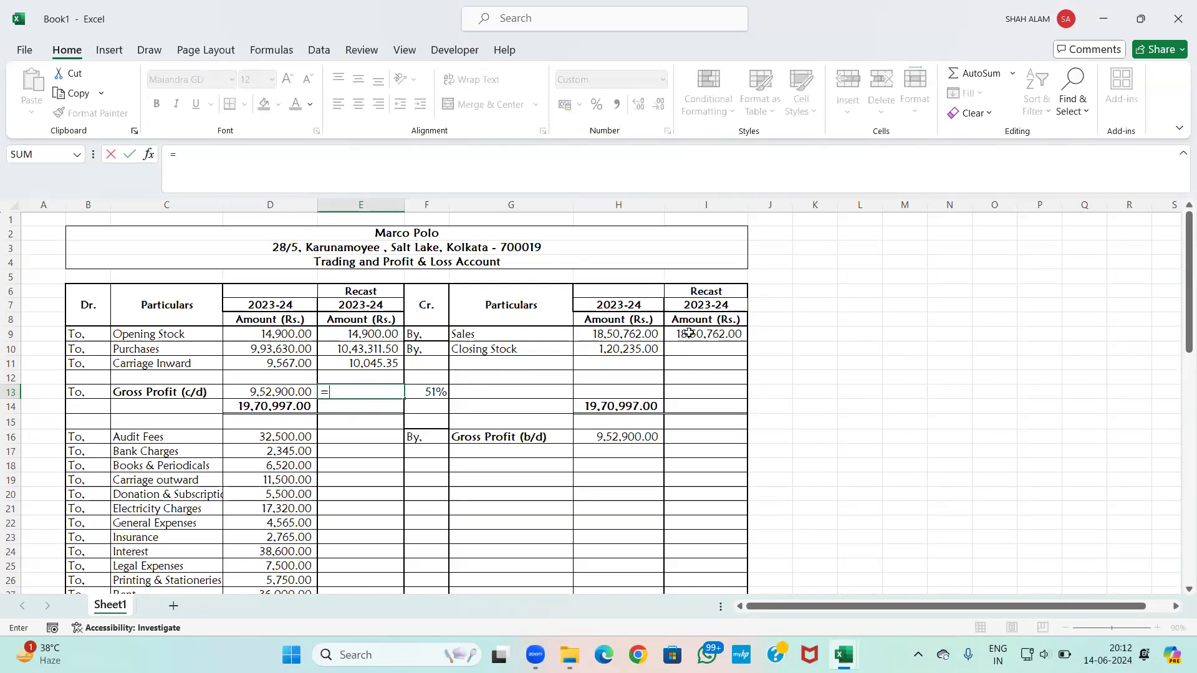
pyautogui.click(725, 331)
pyautogui.write('*')
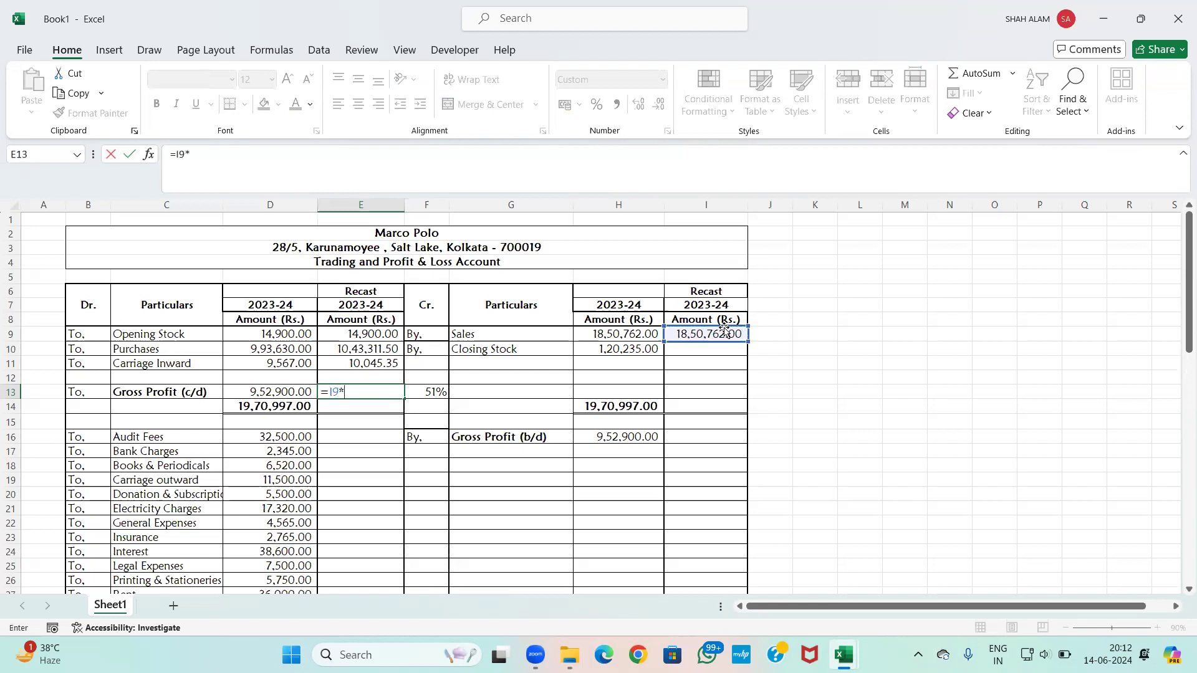
pyautogui.click(442, 393)
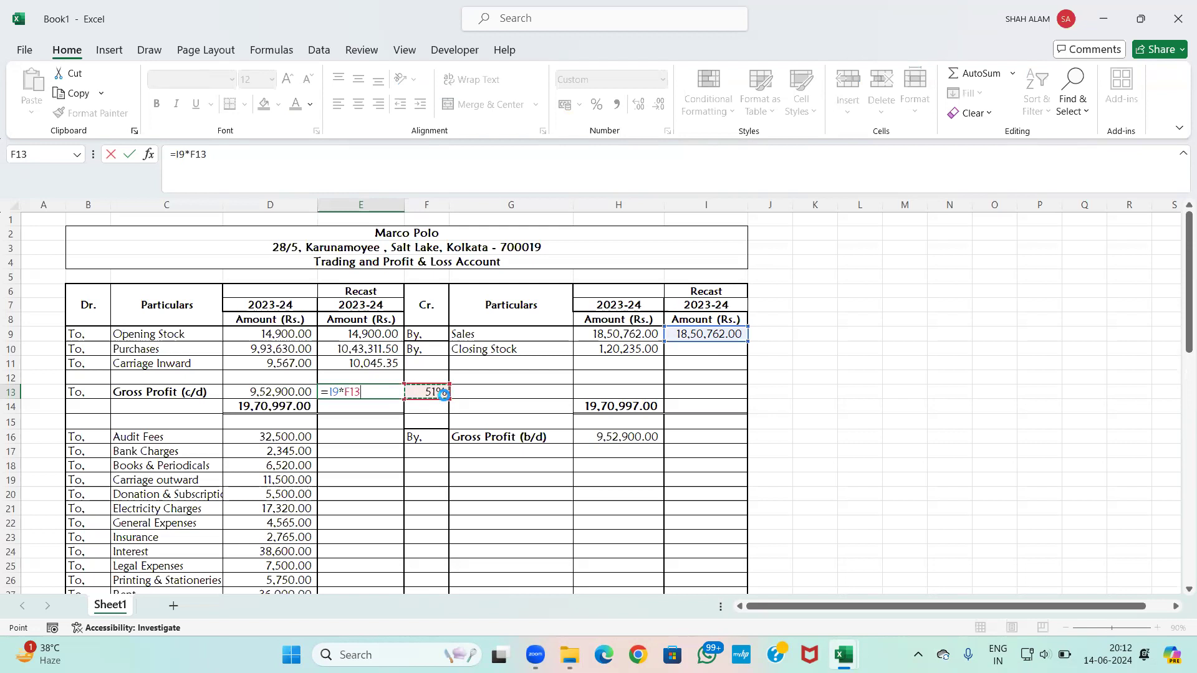
pyautogui.press('Return')
pyautogui.click(340, 393)
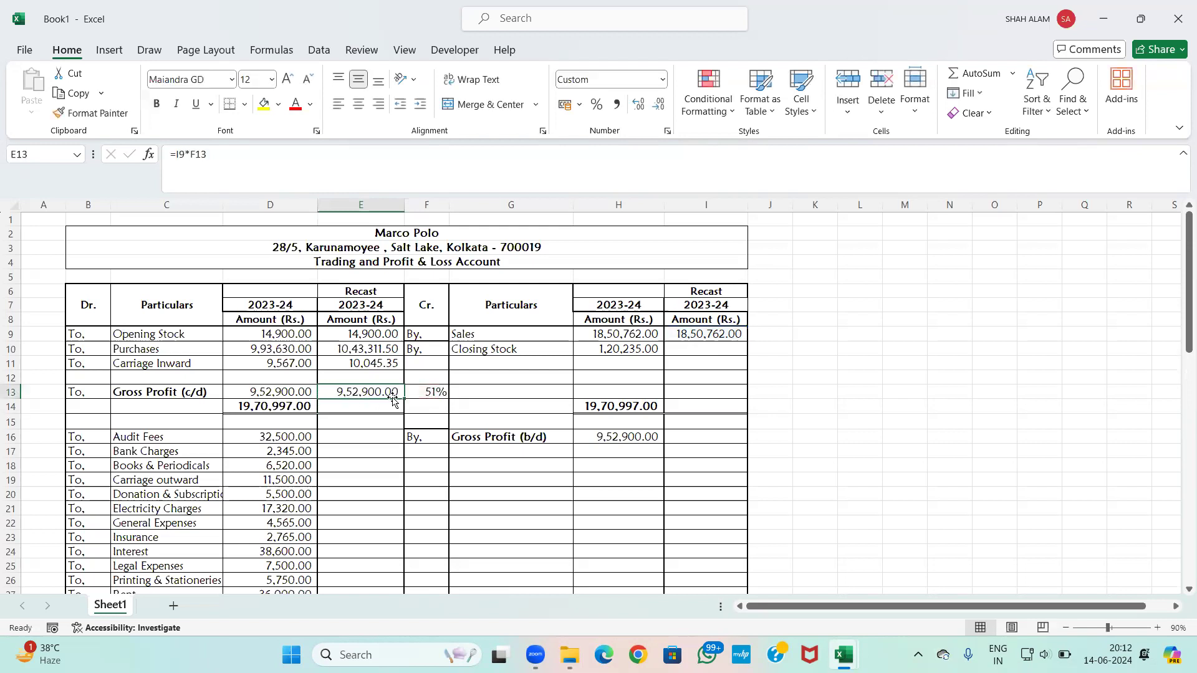
pyautogui.click(684, 336)
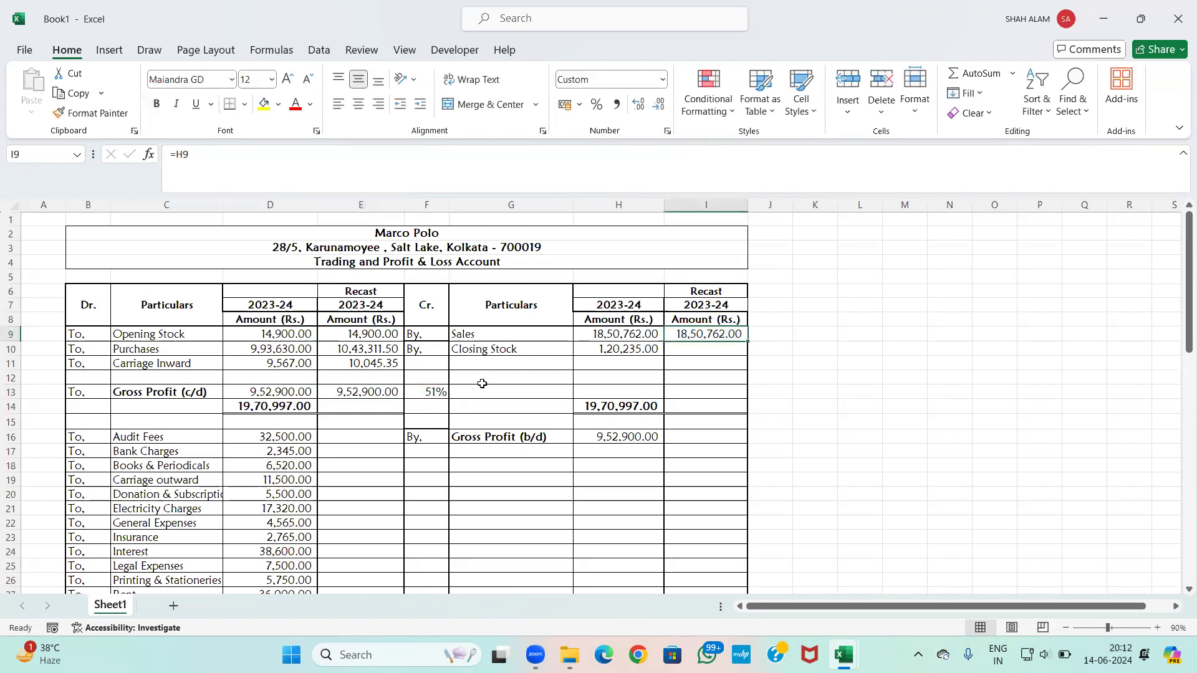
pyautogui.click(696, 351)
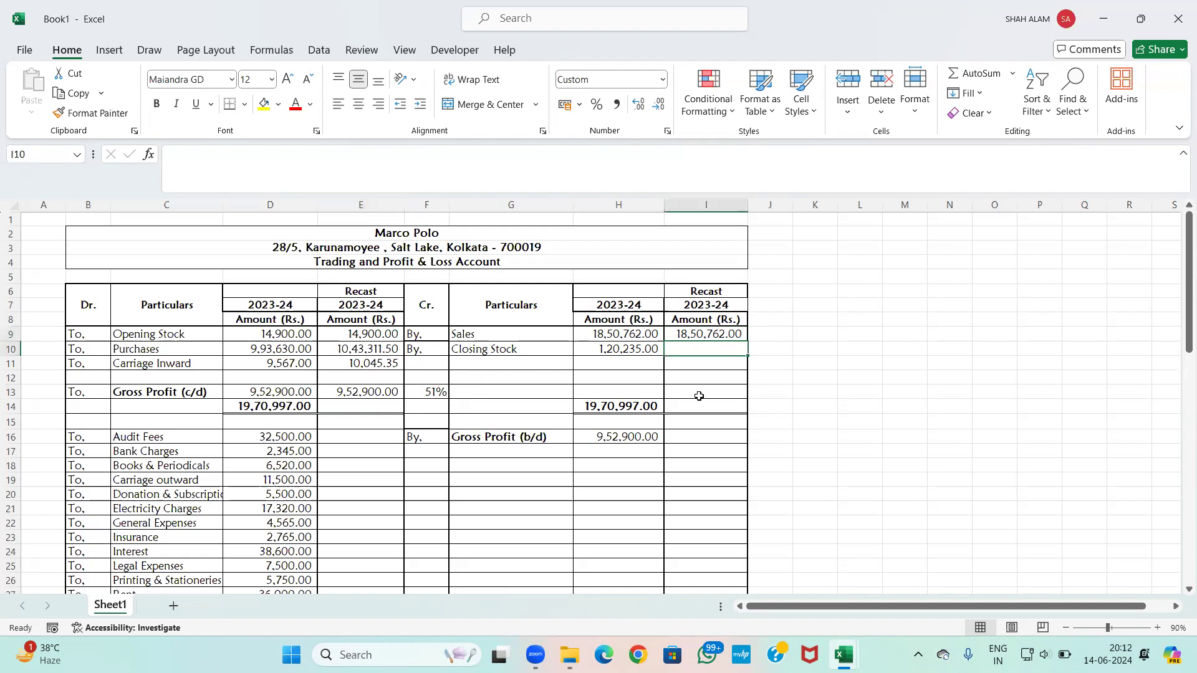
pyautogui.click(359, 409)
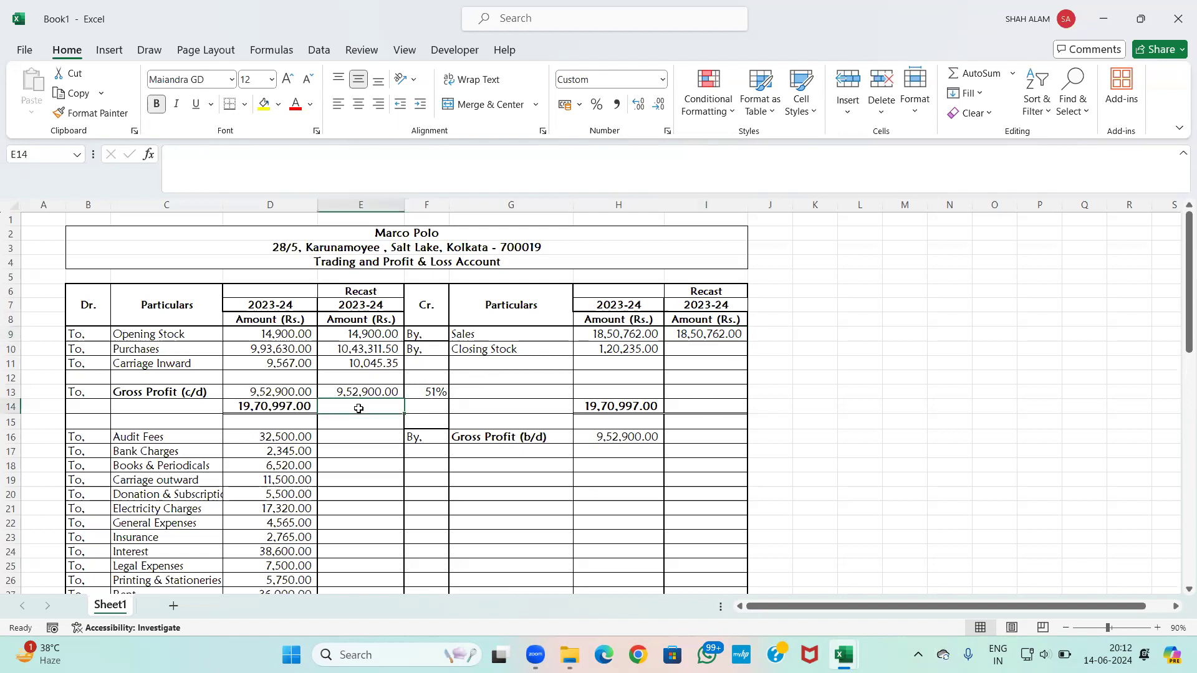
pyautogui.write('=')
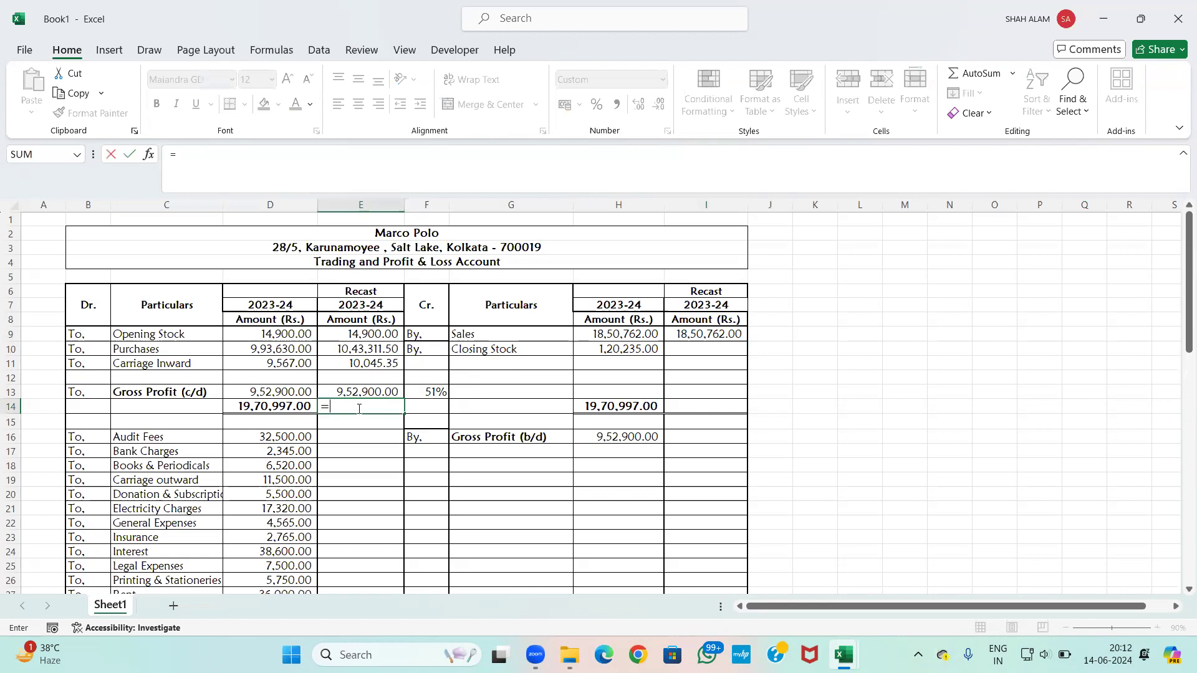
pyautogui.press('Escape')
pyautogui.press('Left')
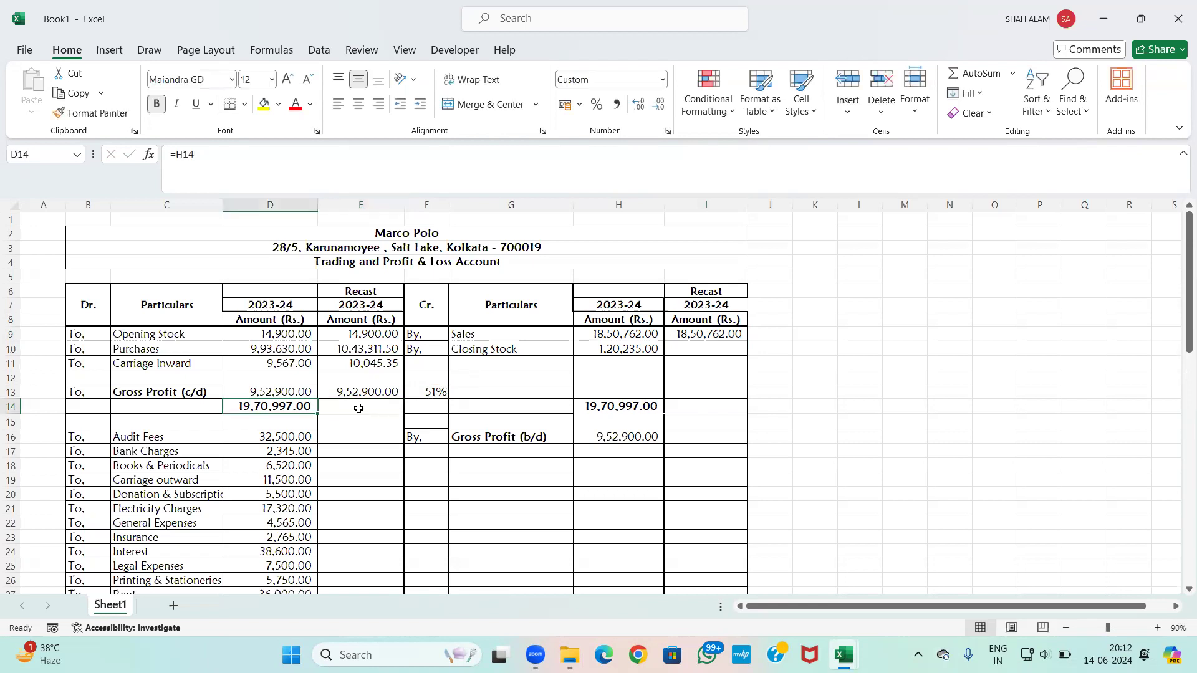
# Step: Total the recast debit side of the Trading Account in E14 with =SUM(E9:E13)
pyautogui.click(359, 408)
pyautogui.write('=su')
pyautogui.press('Tab')
pyautogui.press('Up')
pyautogui.press('Up')
pyautogui.press('Up')
pyautogui.press('Up')
pyautogui.press('Up')
pyautogui.hotkey('shift', 'Down')
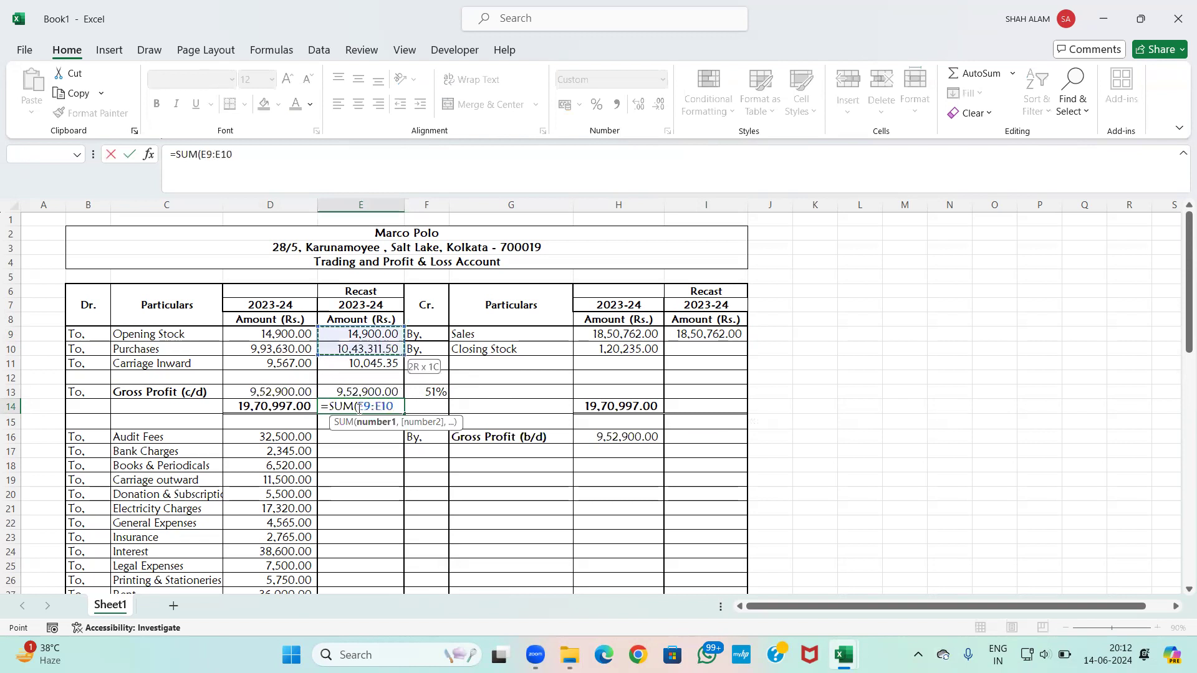
pyautogui.hotkey('shift', 'Down')
pyautogui.hotkey('shift', 'Down')
pyautogui.hotkey('shift', 'Down')
pyautogui.write(')')
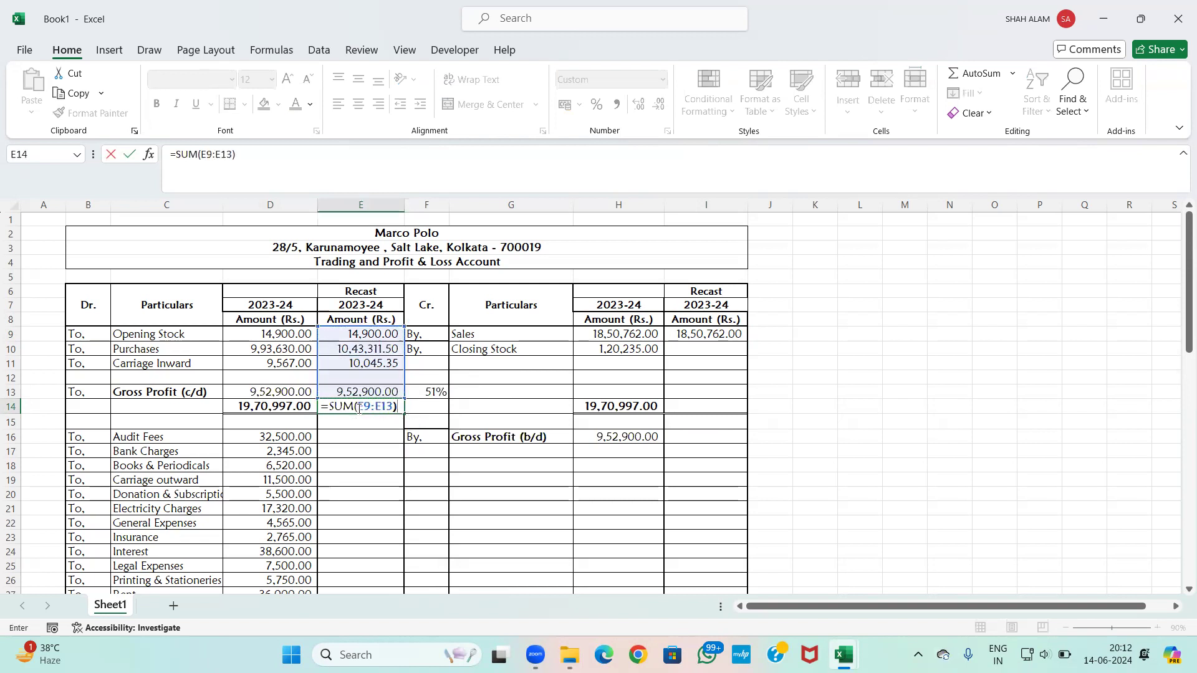
pyautogui.press('Return')
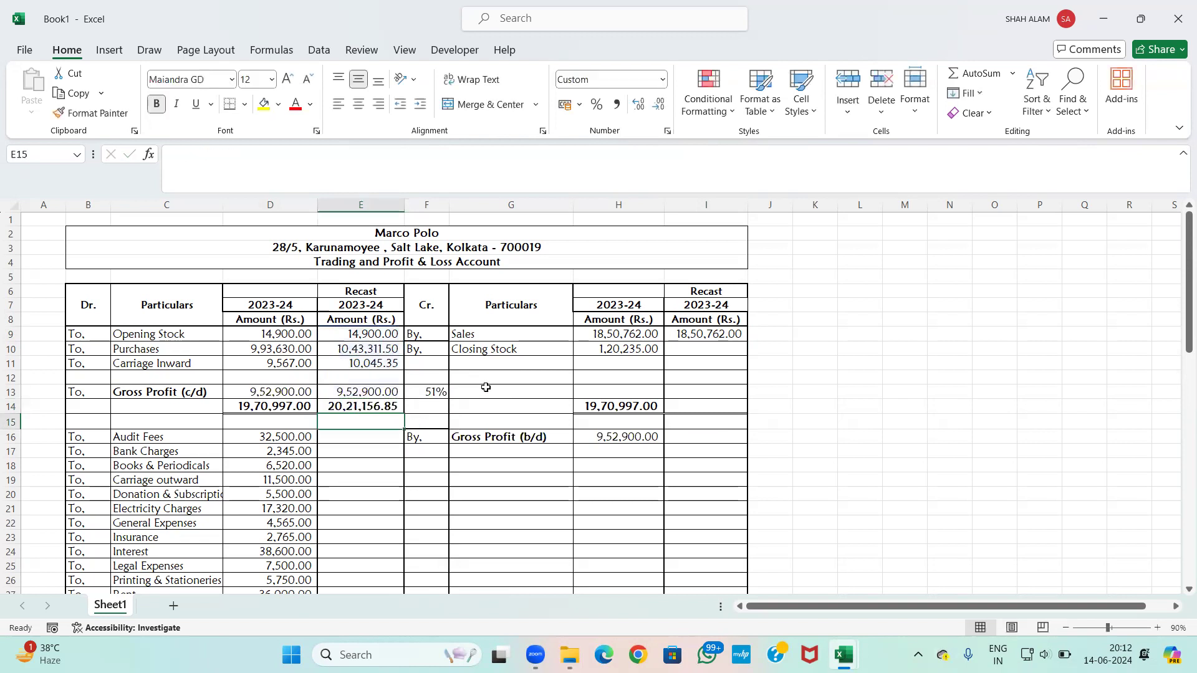
# Step: Copy the recast total formula from E14 to the credit side in I14 and auto-fit column I
pyautogui.click(686, 407)
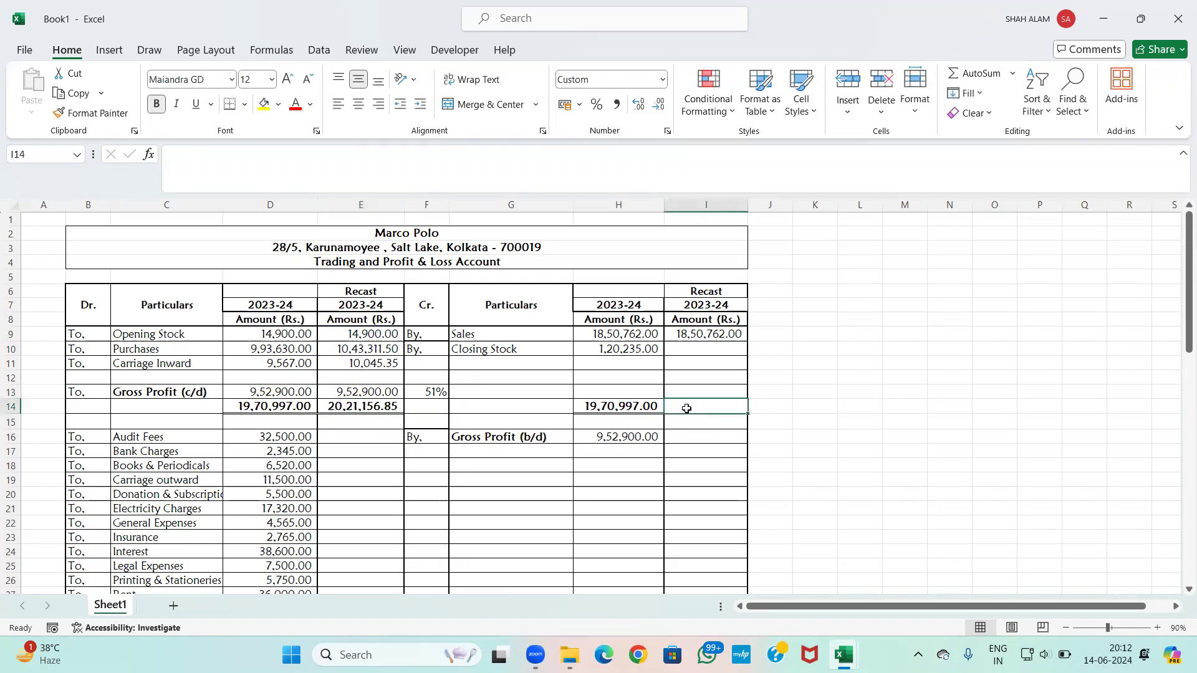
pyautogui.click(339, 409)
pyautogui.hotkey('ctrl', 'c')
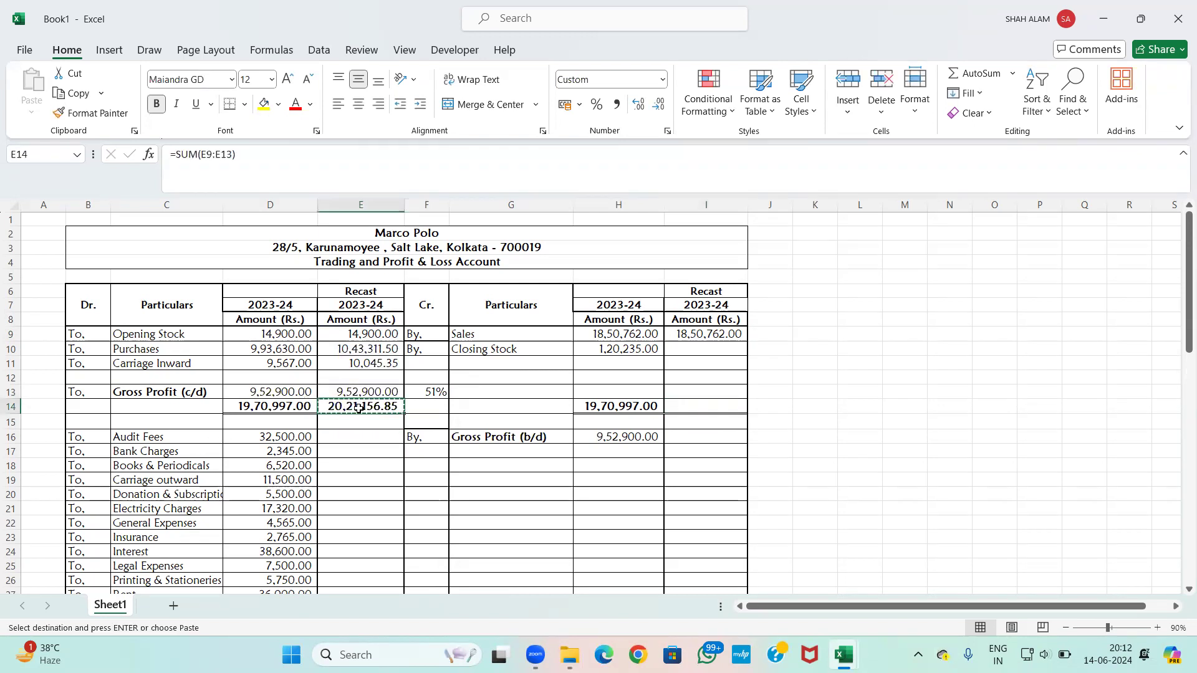
pyautogui.click(691, 409)
pyautogui.hotkey('ctrl', 'v')
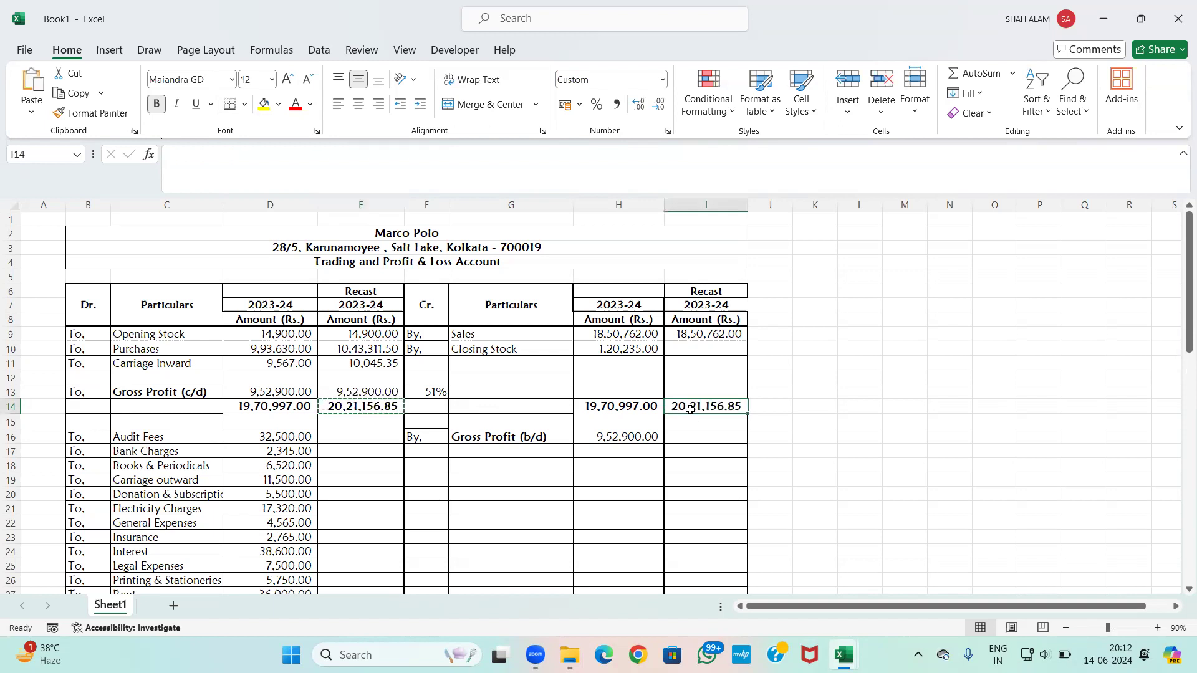
pyautogui.doubleClick(748, 205)
# Step: Work out the balancing closing stock in the spare cell K10 with the formula =E14-I9
pyautogui.click(711, 352)
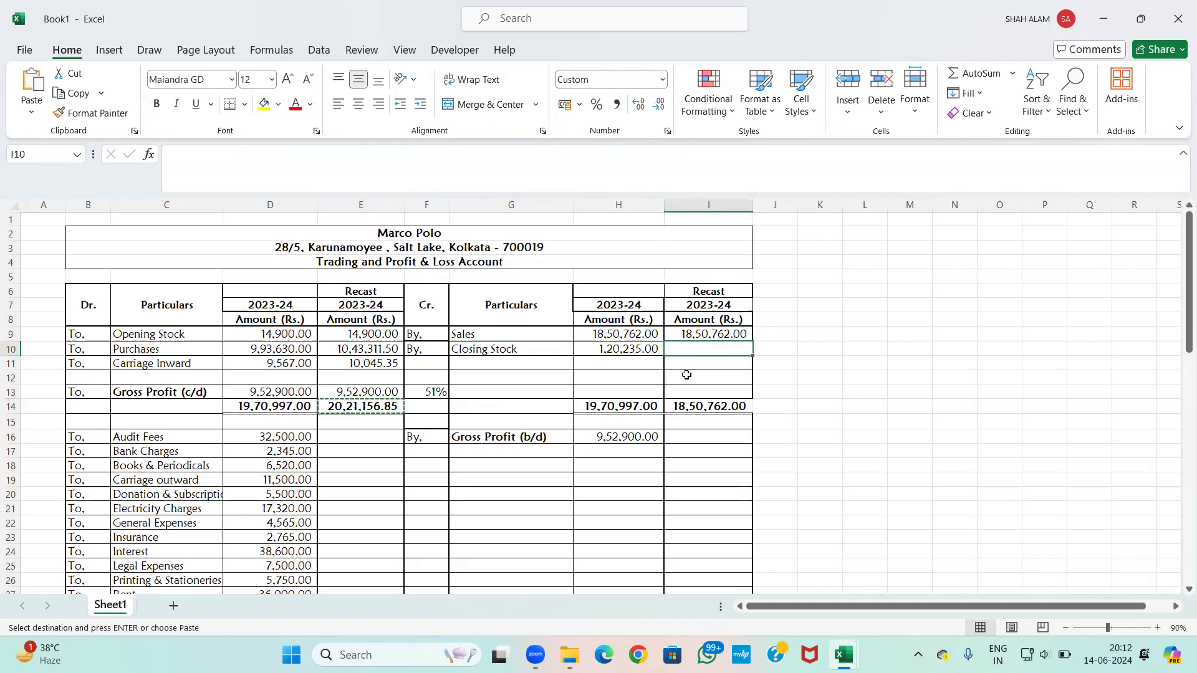
pyautogui.click(832, 353)
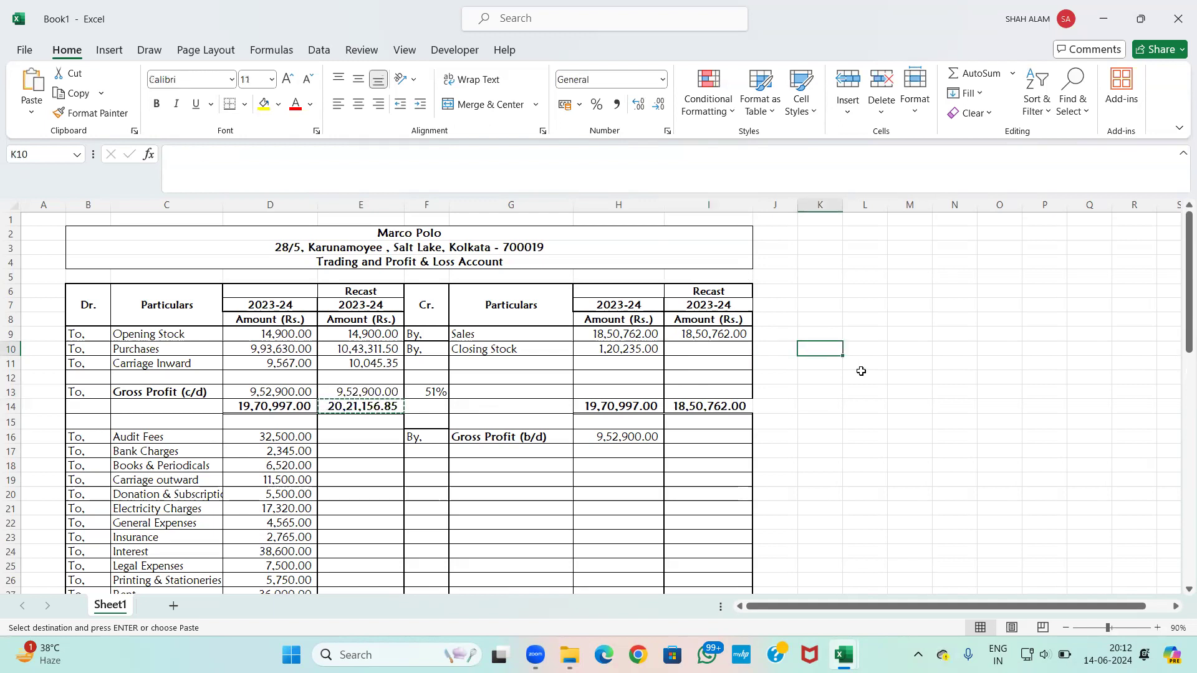
pyautogui.write('=')
pyautogui.click(362, 406)
pyautogui.write('-')
pyautogui.click(700, 335)
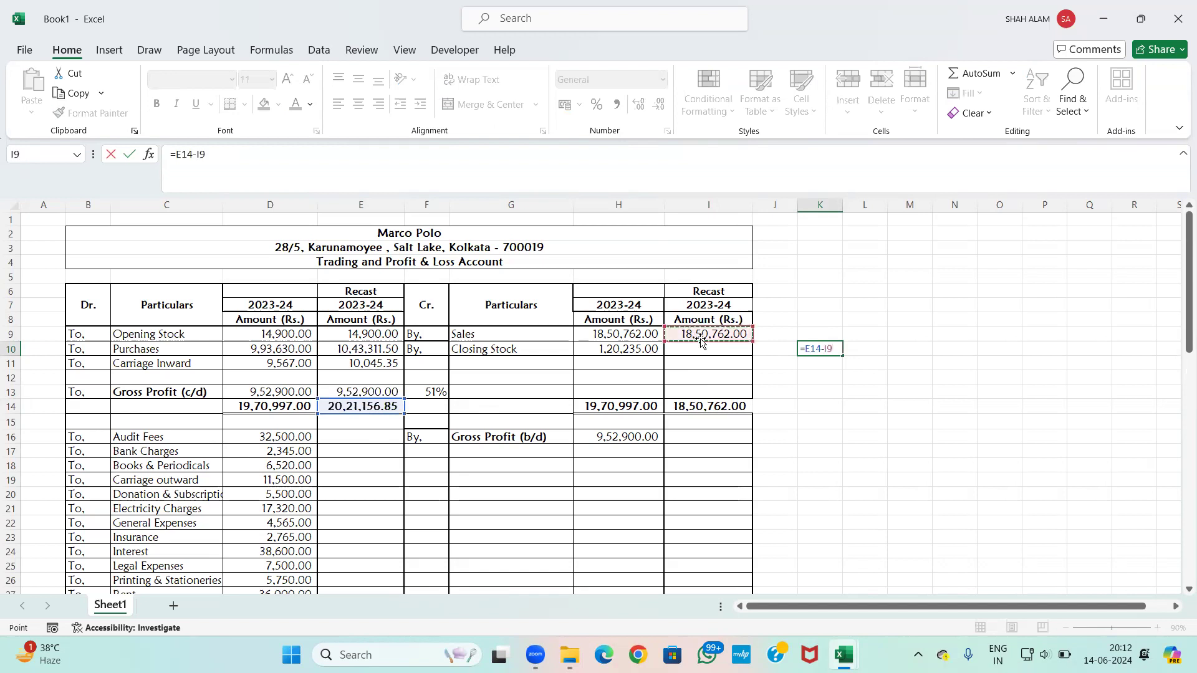
pyautogui.press('Return')
# Step: Enter 170394.85 as the recast Closing Stock in I10
pyautogui.click(731, 349)
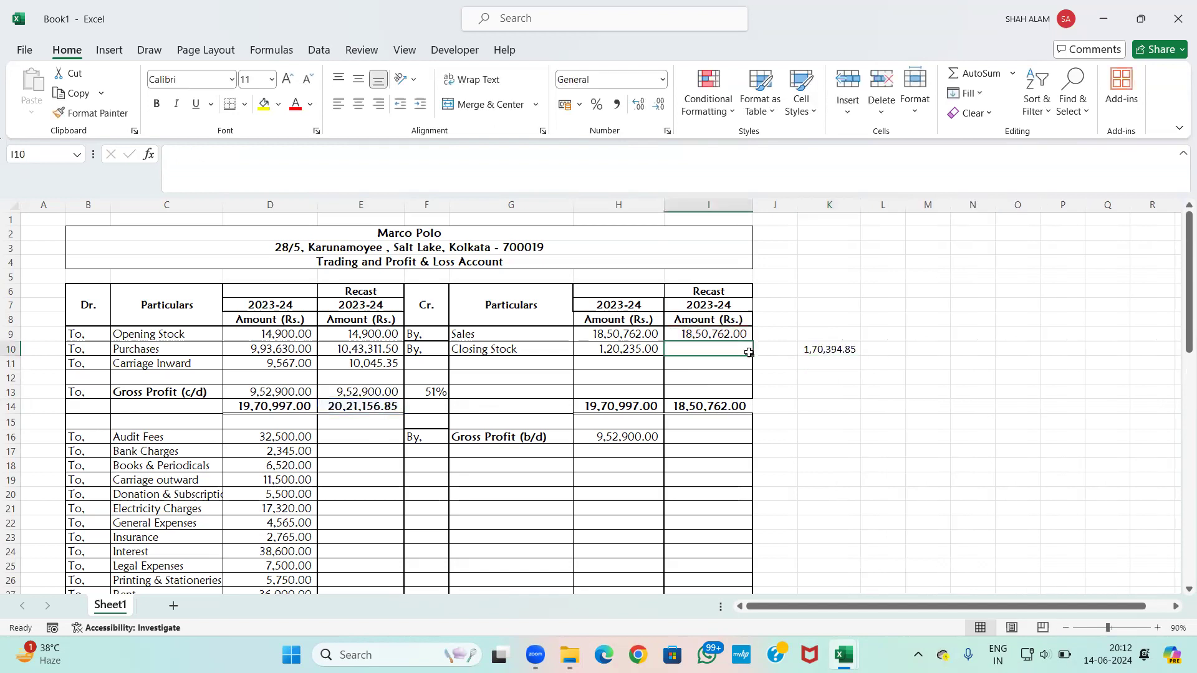
pyautogui.write('1,7')
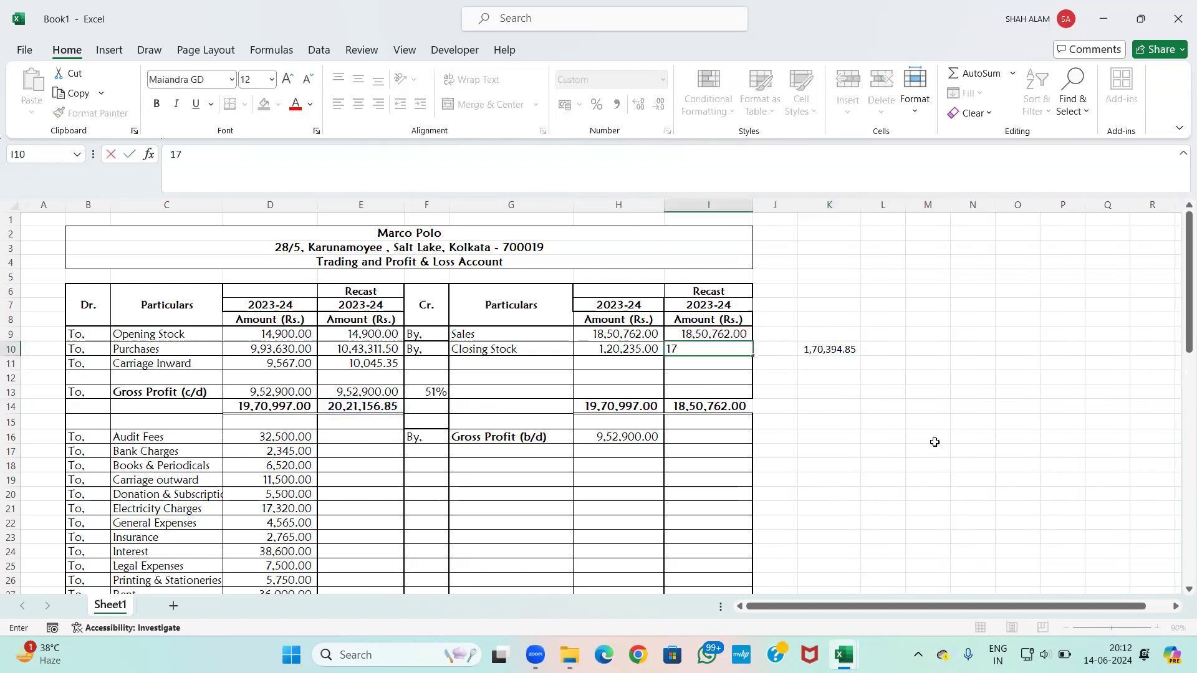
pyautogui.write('0,394.85')
pyautogui.press('Return')
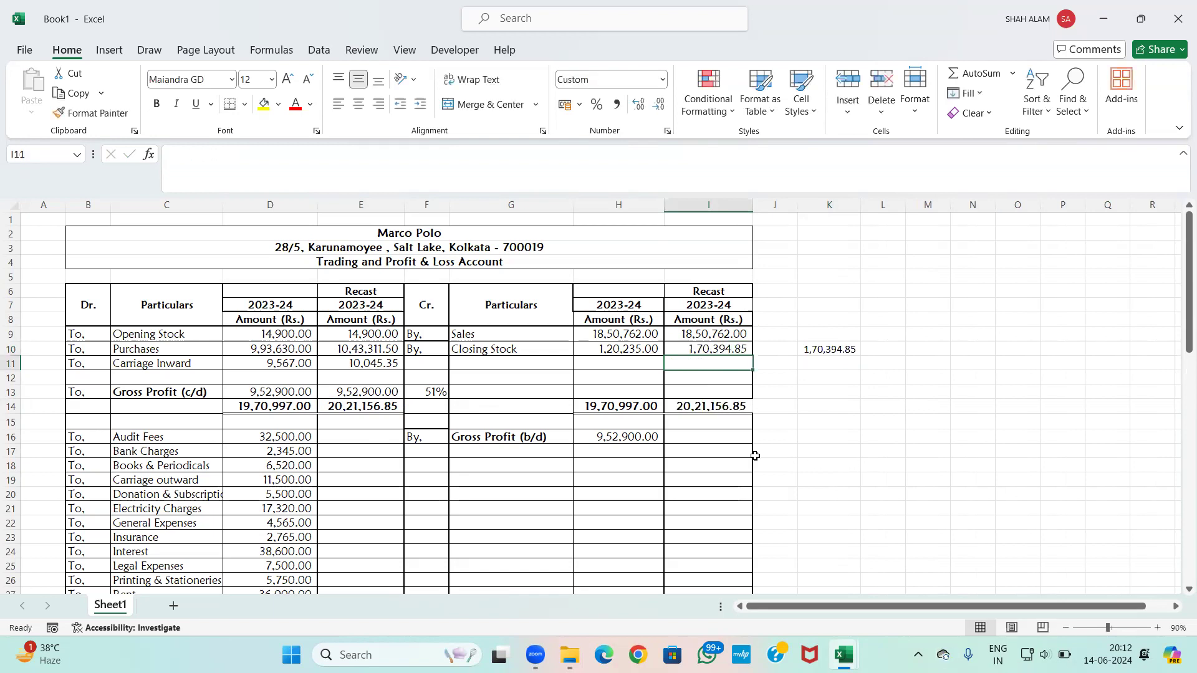
# Step: Compare the recast closing stock and credit total with the original, and clear the helper calculation in K10
pyautogui.click(608, 350)
pyautogui.click(711, 355)
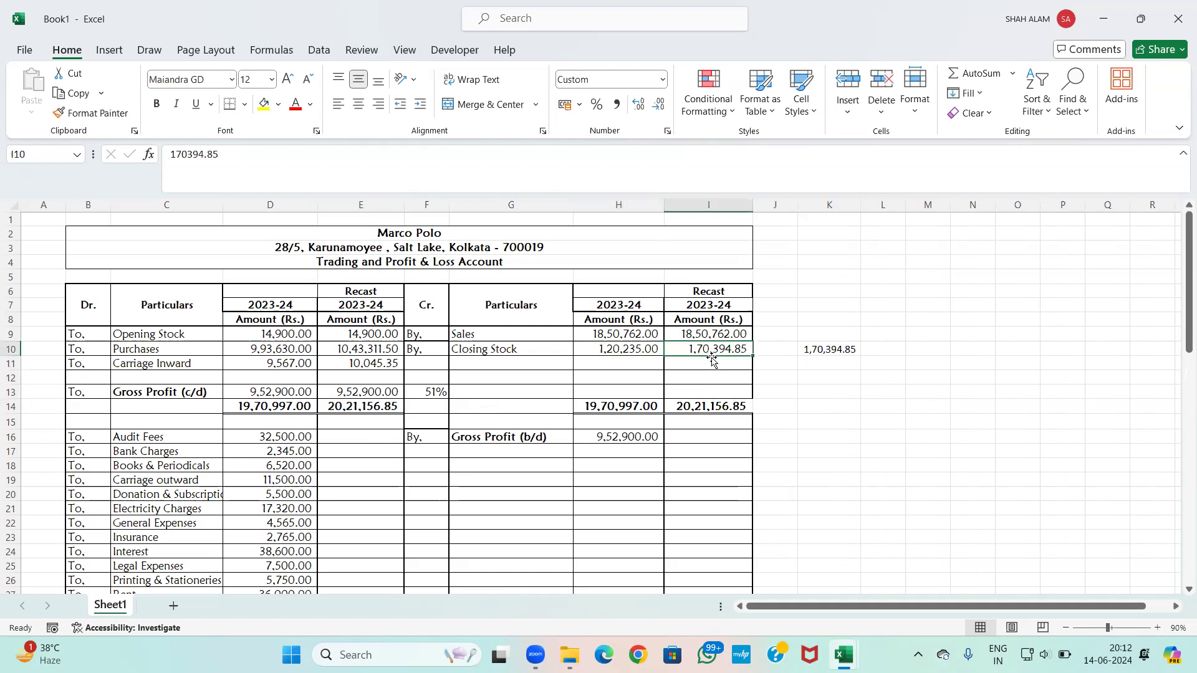
pyautogui.click(700, 409)
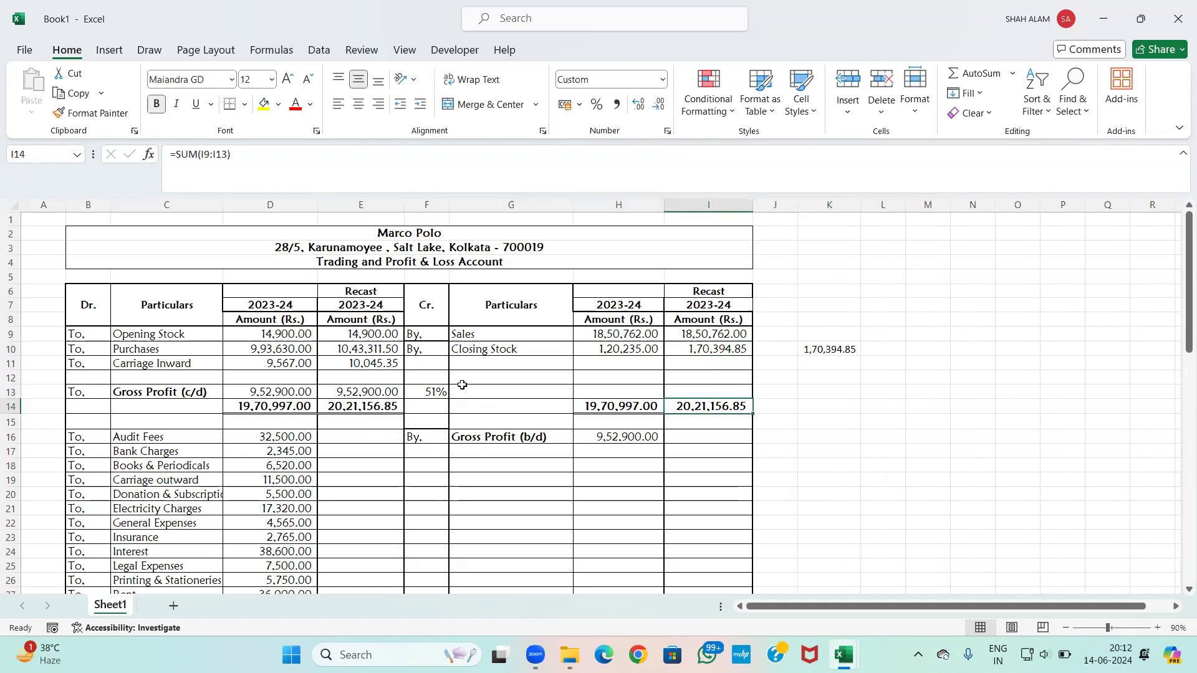
pyautogui.click(817, 349)
pyautogui.press('Delete')
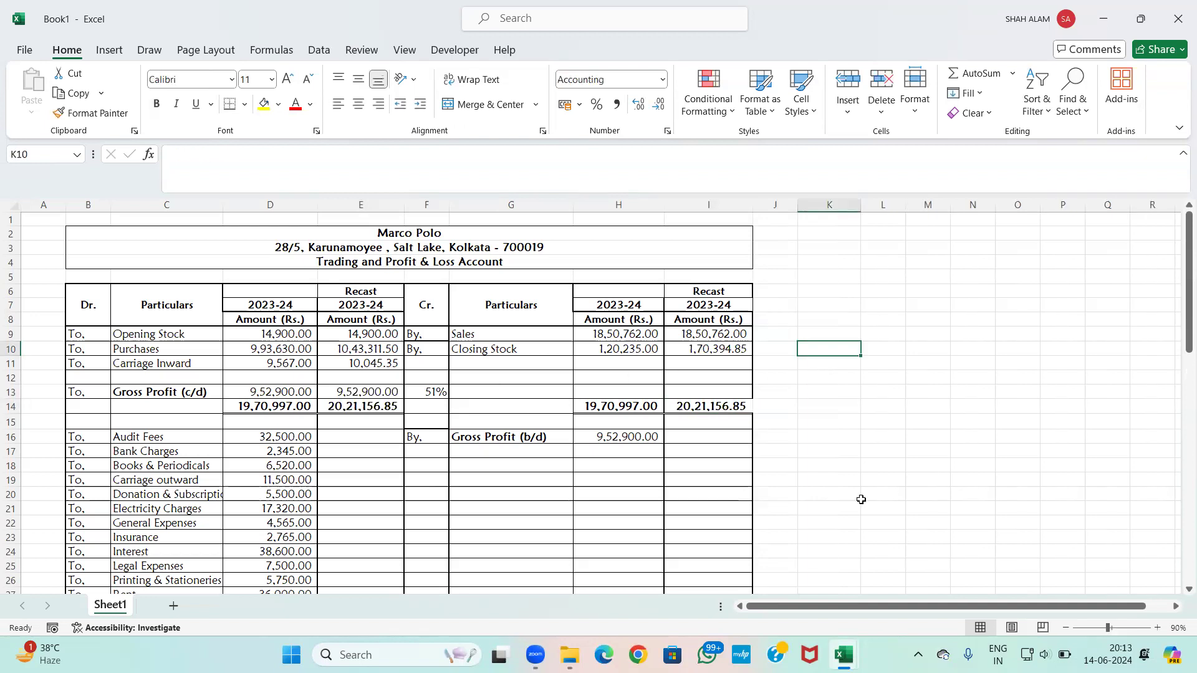
# Step: Bring down the recast Gross Profit (b/d) in I16 with the formula =E13
pyautogui.click(696, 439)
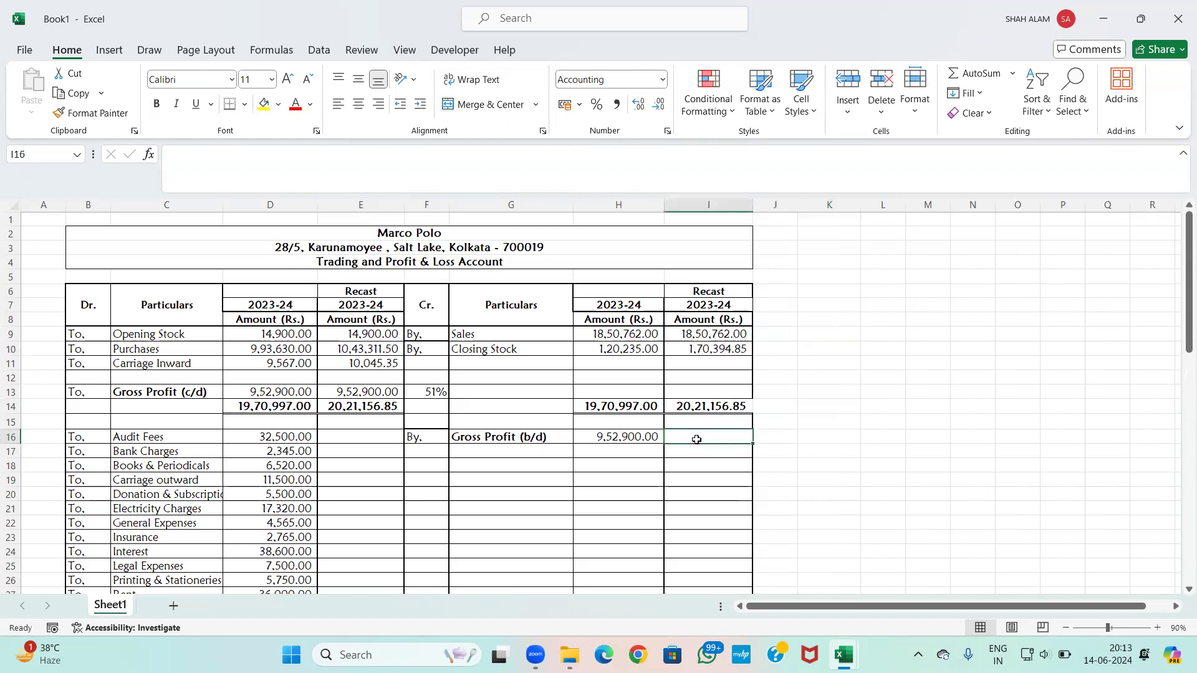
pyautogui.write('=')
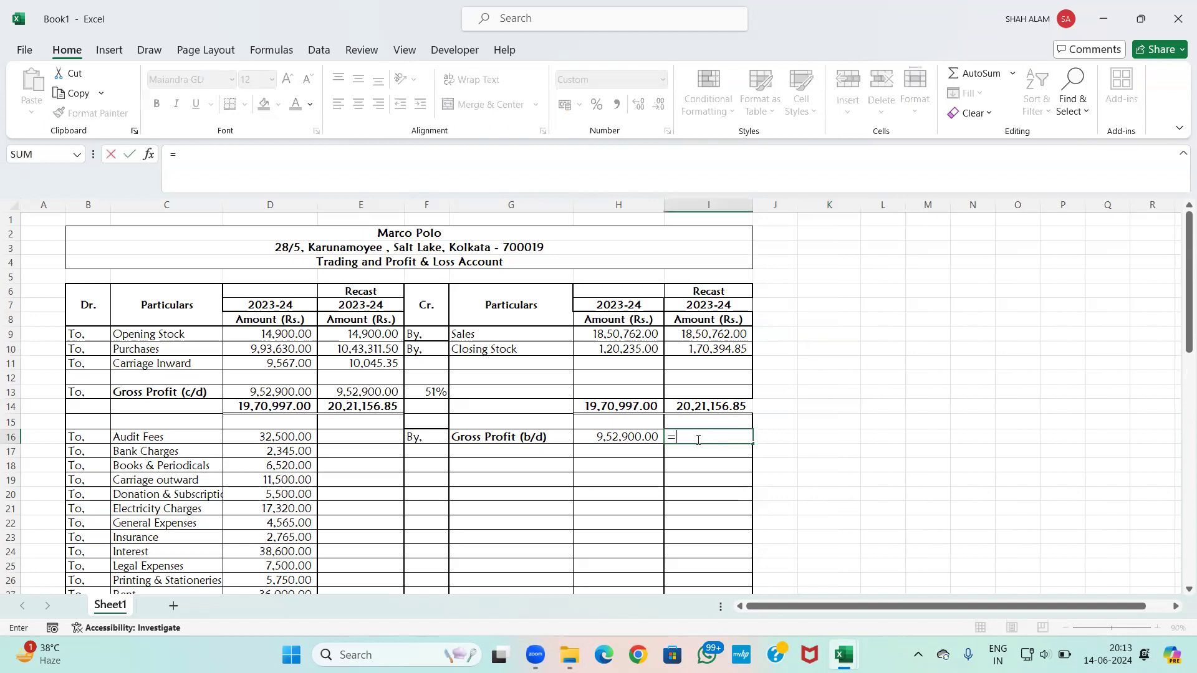
pyautogui.click(351, 388)
pyautogui.press('Return')
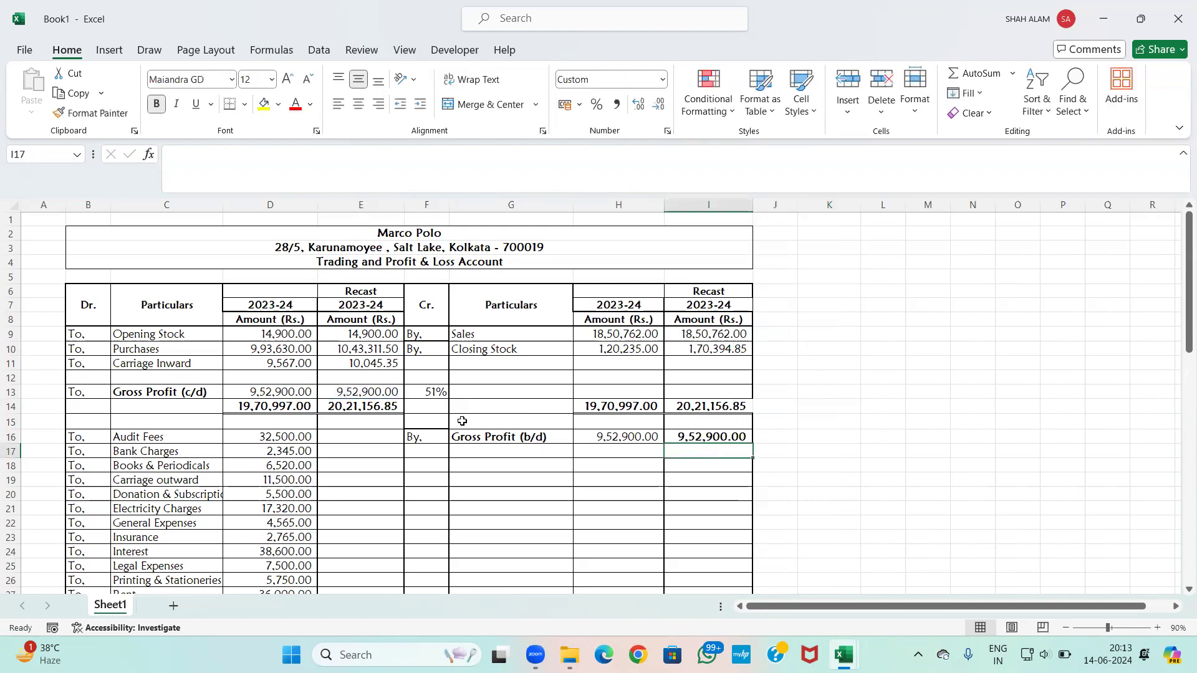
# Step: Review the expense rows of the Profit & Loss Account and inspect the original Net profit formula in D34
pyautogui.scroll(-1, 508, 461)
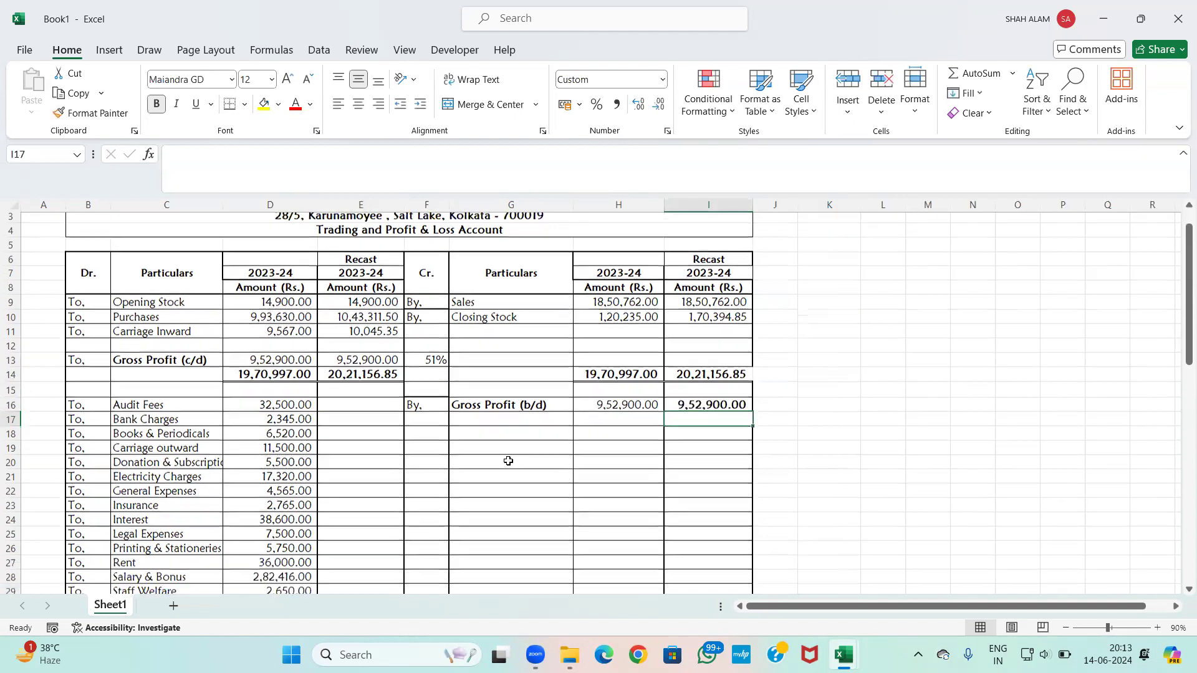
pyautogui.scroll(-1, 508, 461)
pyautogui.moveTo(361, 387); pyautogui.dragTo(363, 396)
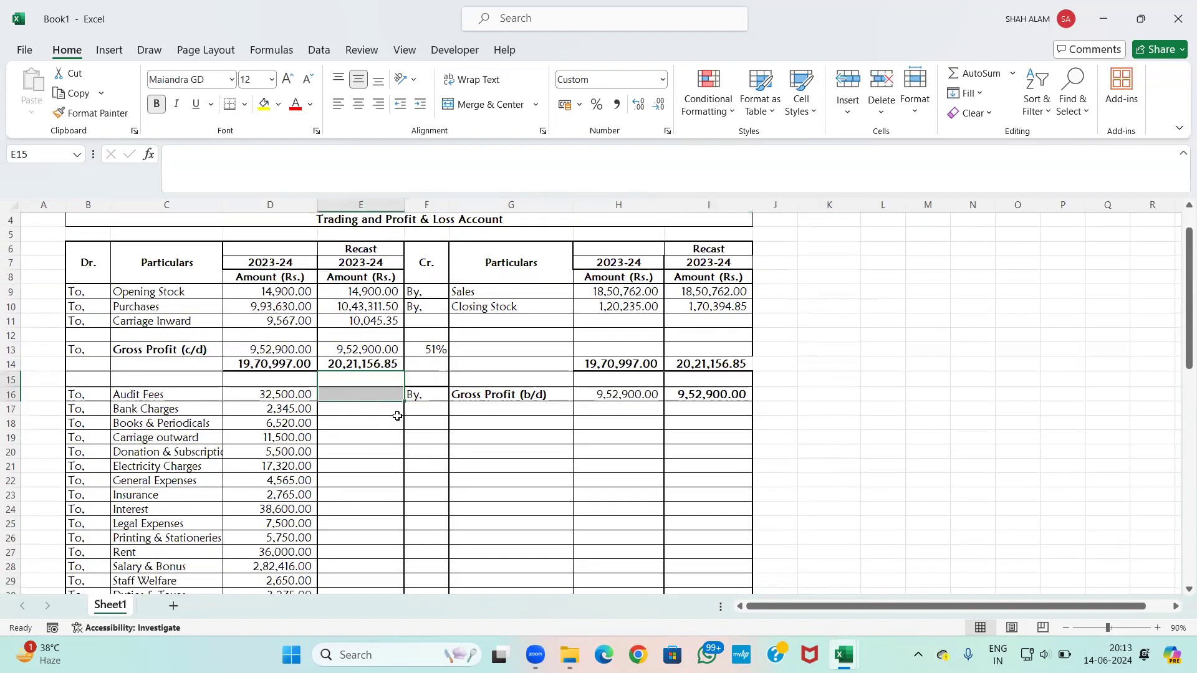
pyautogui.click(397, 416)
pyautogui.click(360, 393)
pyautogui.scroll(-3, 458, 478)
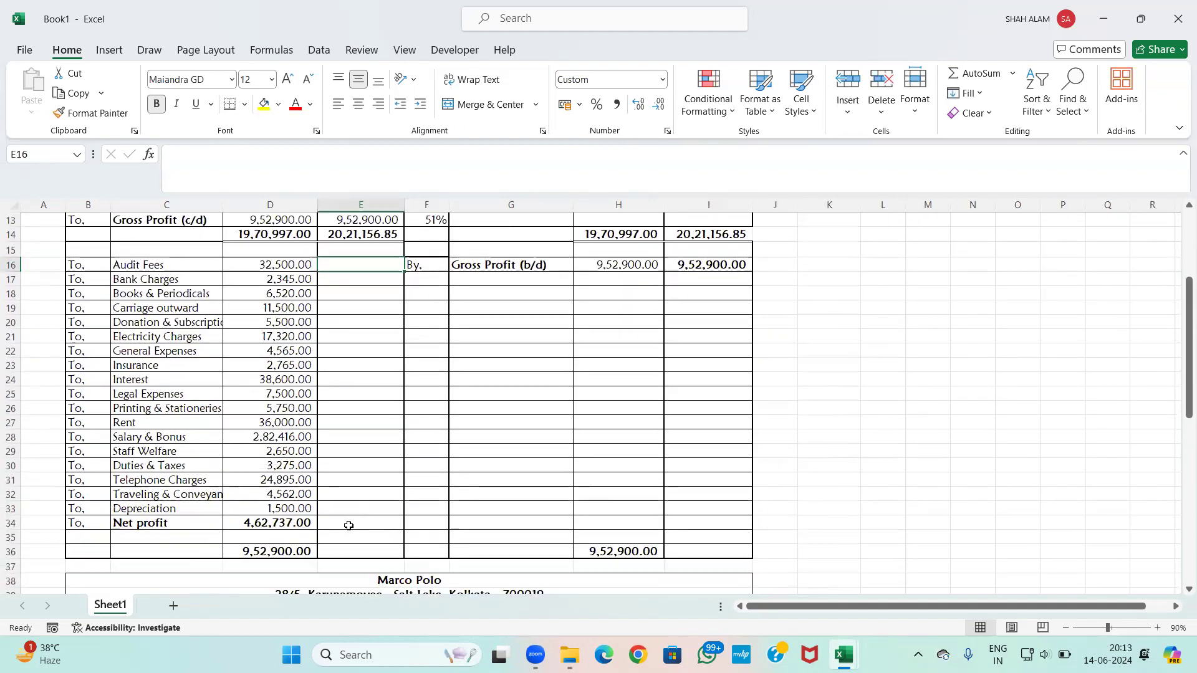
pyautogui.click(343, 526)
pyautogui.press('Left')
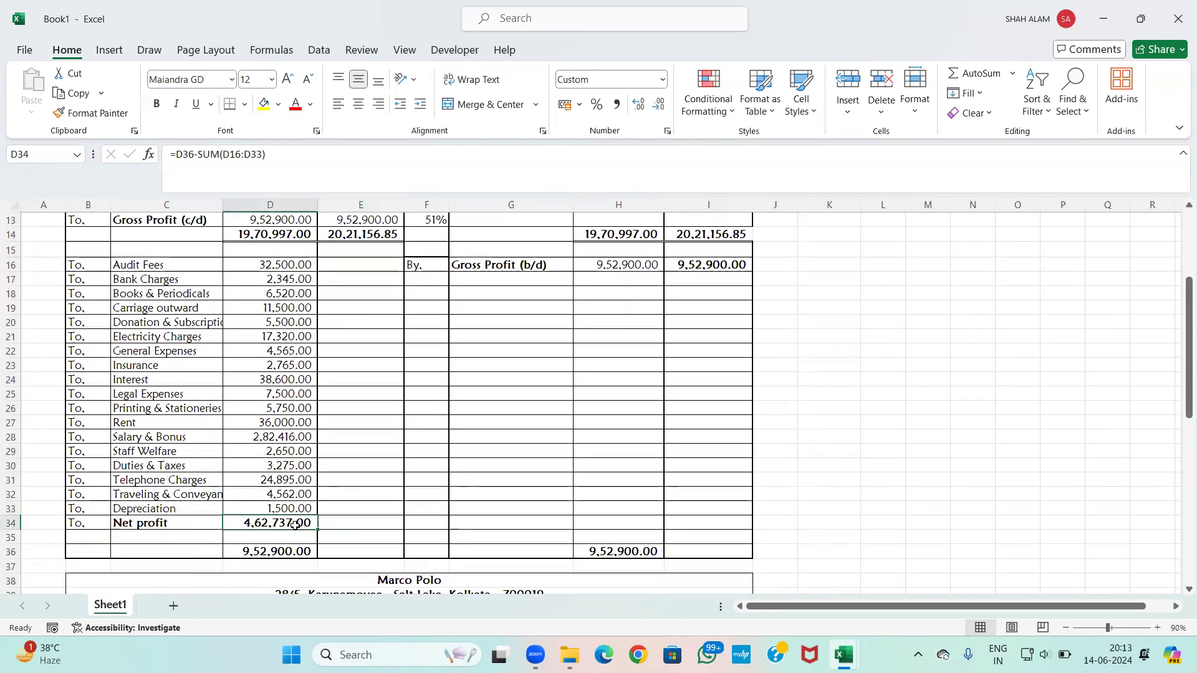
# Step: Calculate the original net profit ratio in F34 with the formula =D34/H9 and format it as a percentage
pyautogui.click(424, 522)
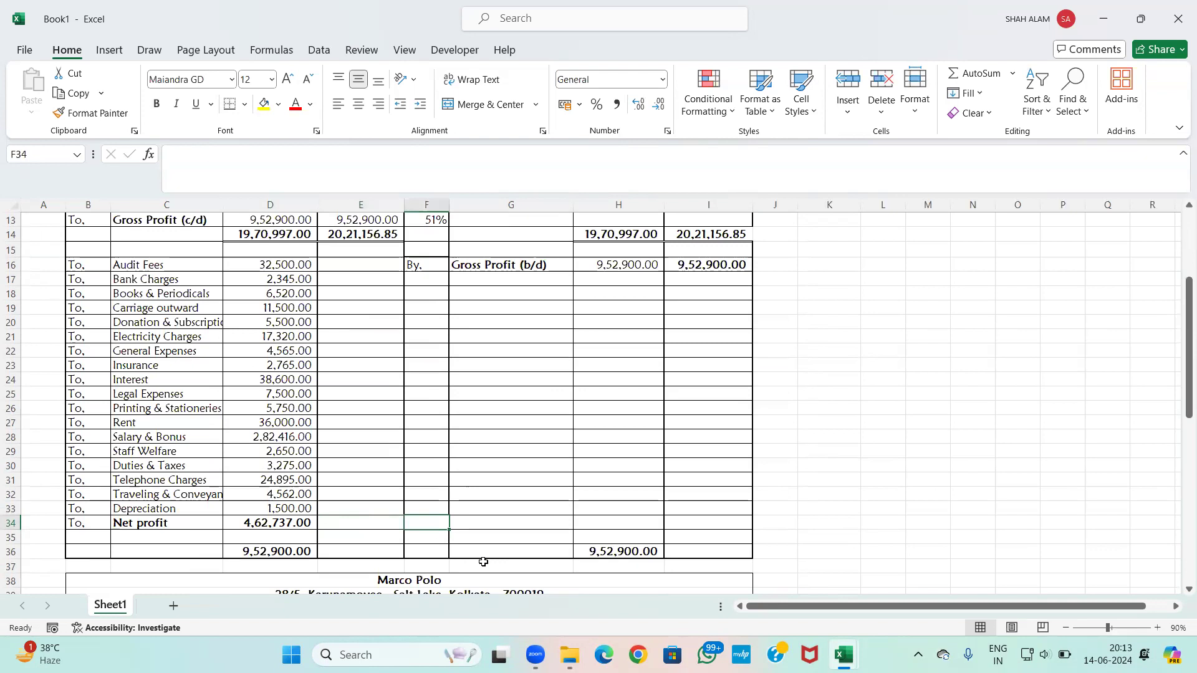
pyautogui.write('=')
pyautogui.click(294, 528)
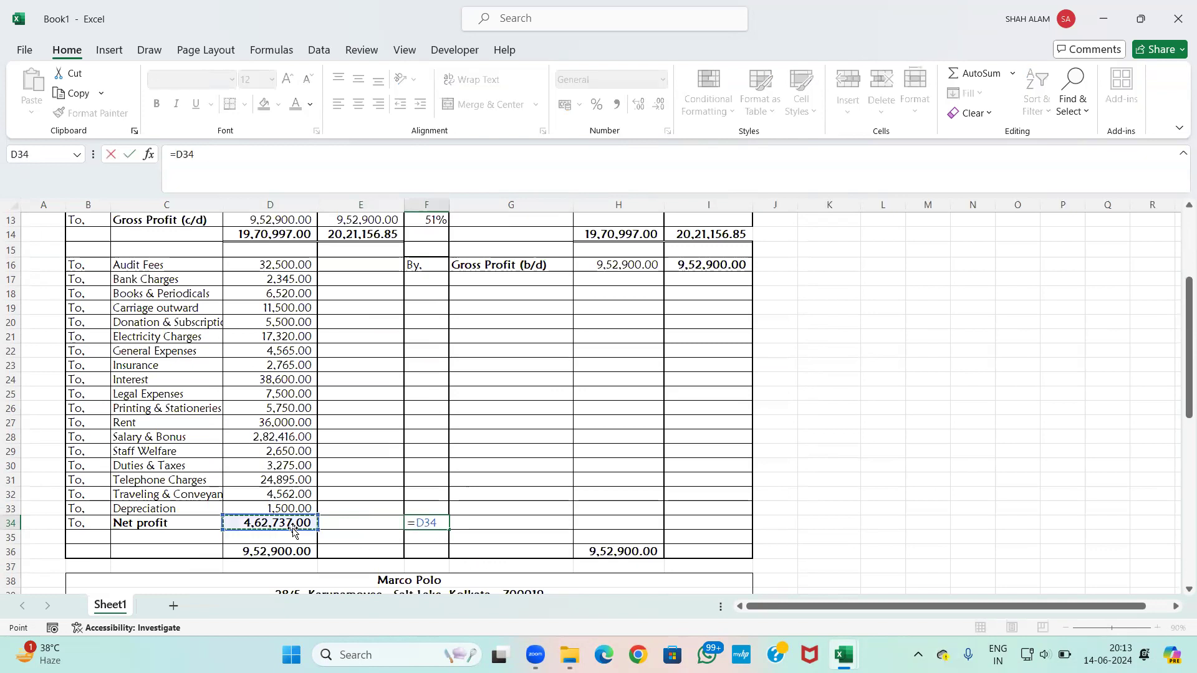
pyautogui.write('/')
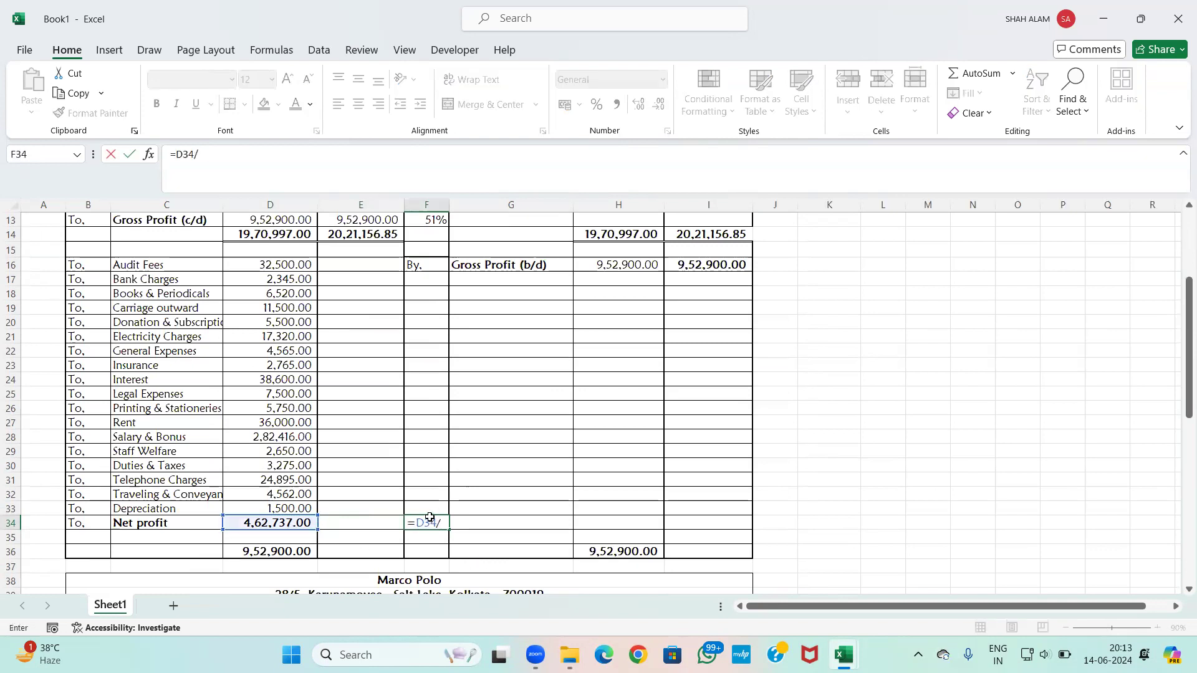
pyautogui.scroll(3, 430, 520)
pyautogui.click(624, 291)
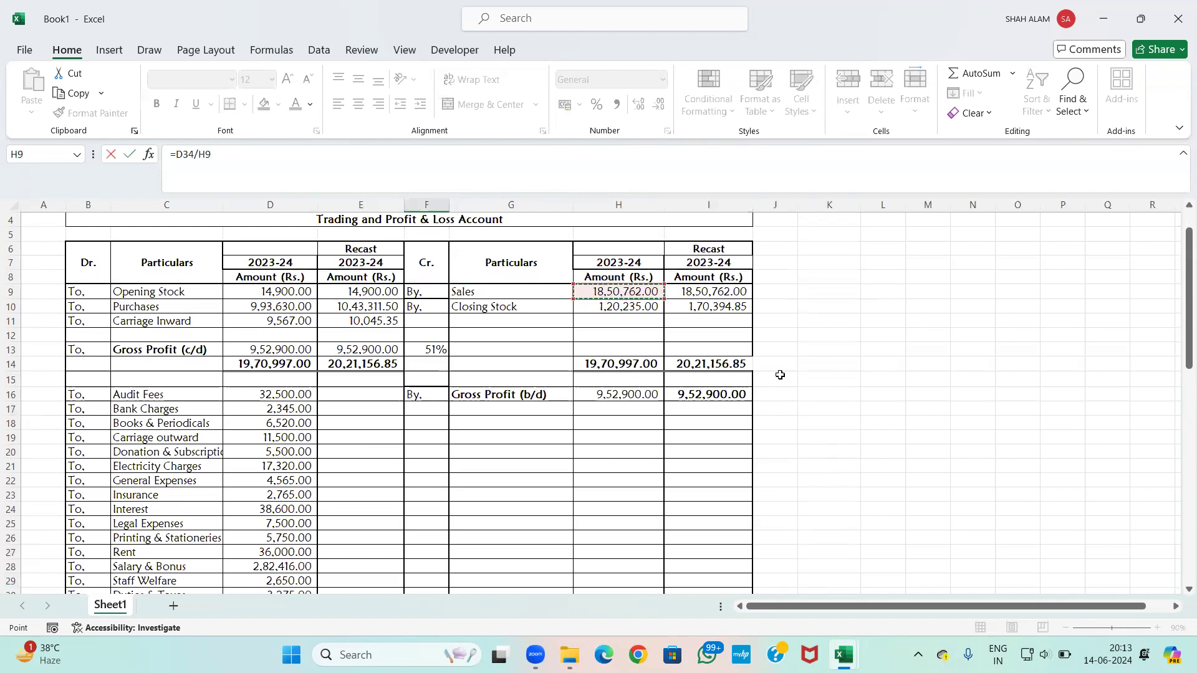
pyautogui.press('Return')
pyautogui.click(438, 566)
pyautogui.click(596, 105)
# Step: Check the notes below the Balance Sheet and start a formula for the recast Net profit in E34
pyautogui.scroll(-7, 401, 556)
pyautogui.scroll(-5, 248, 543)
pyautogui.scroll(9, 281, 539)
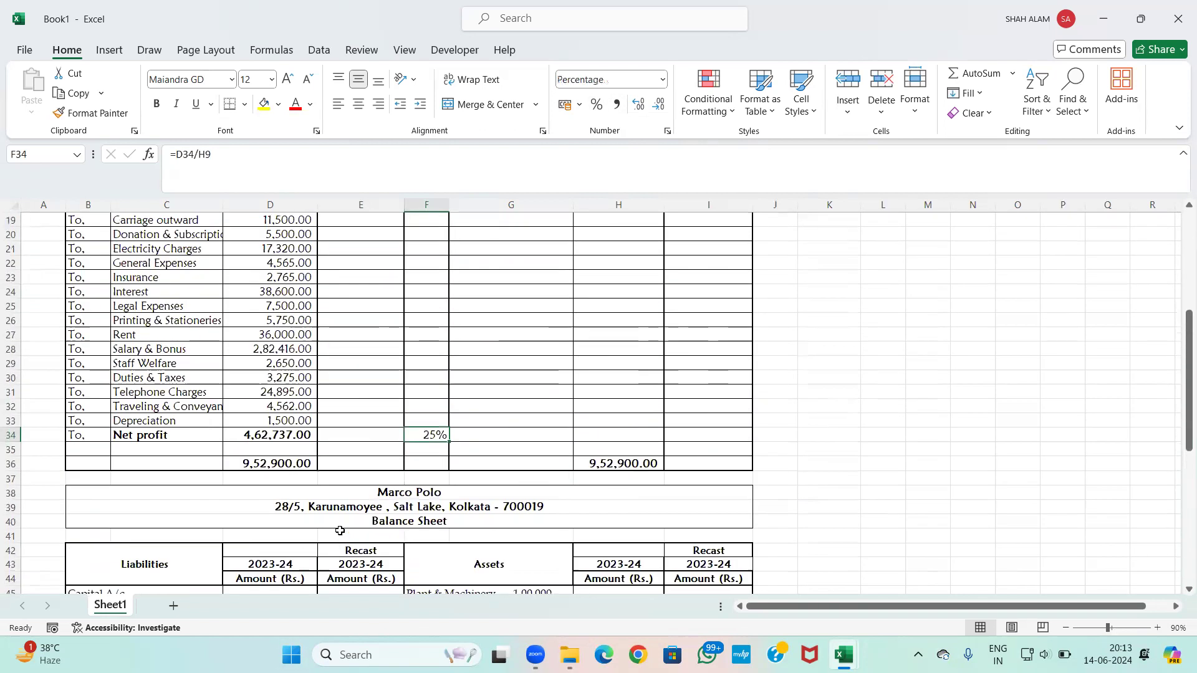
pyautogui.click(355, 433)
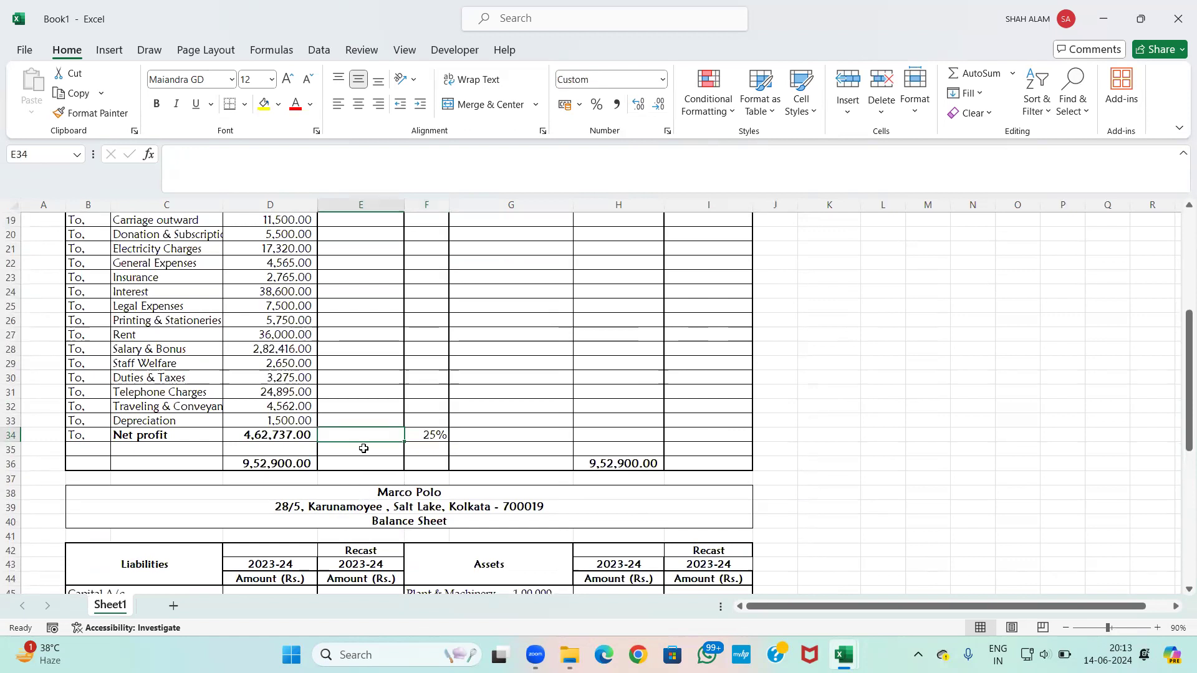
pyautogui.write('=')
pyautogui.press('Left')
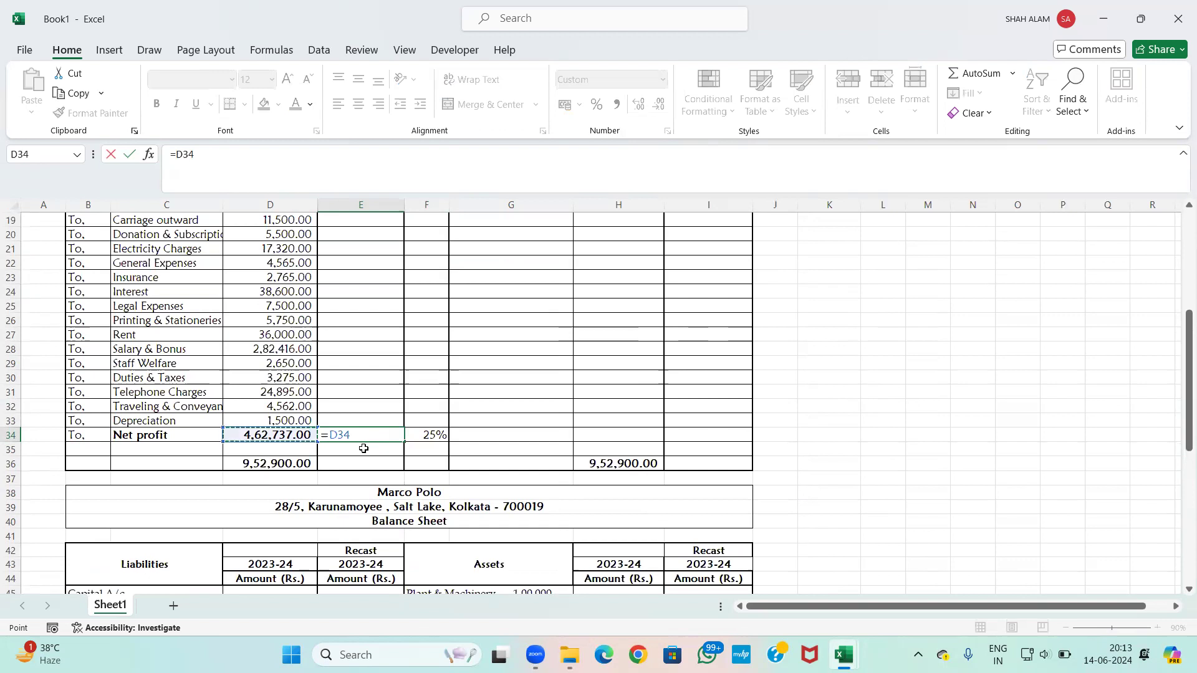
pyautogui.write('*')
pyautogui.press('BackSpace')
pyautogui.press('BackSpace')
pyautogui.press('BackSpace')
pyautogui.press('BackSpace')
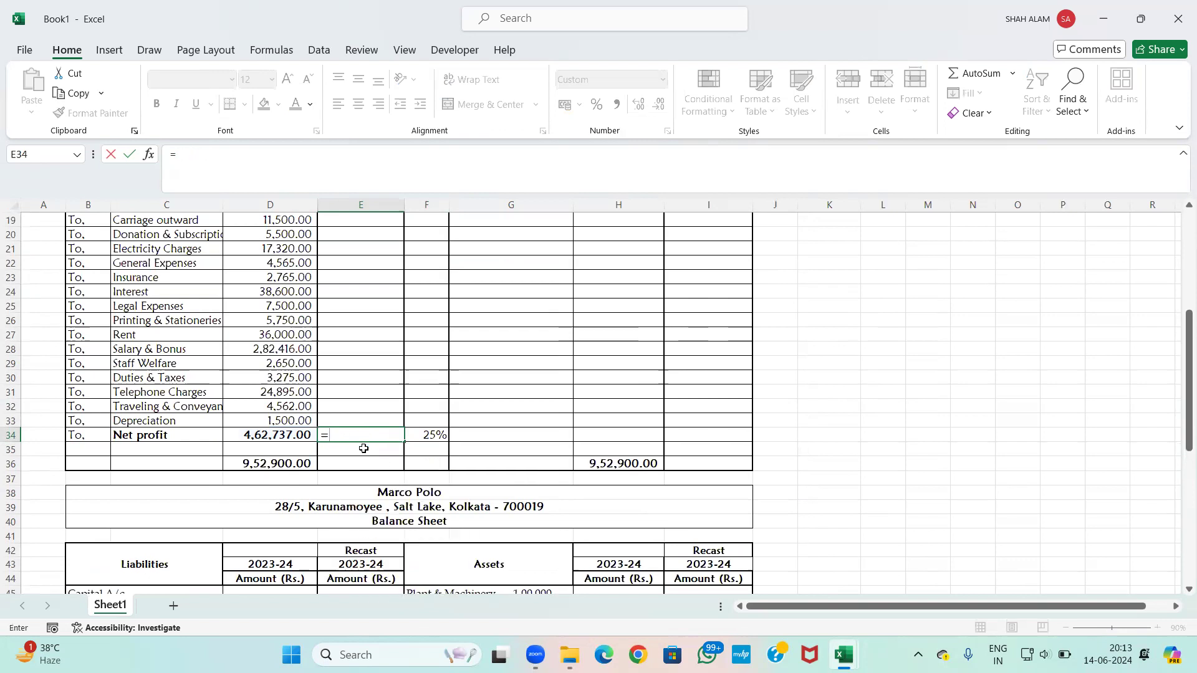
# Step: Calculate the recast Net profit in E34 as =I9*20% and check it against the NP ratio note below the Balance Sheet
pyautogui.scroll(4, 517, 380)
pyautogui.scroll(-2, 601, 387)
pyautogui.scroll(3, 650, 366)
pyautogui.click(680, 292)
pyautogui.write('*')
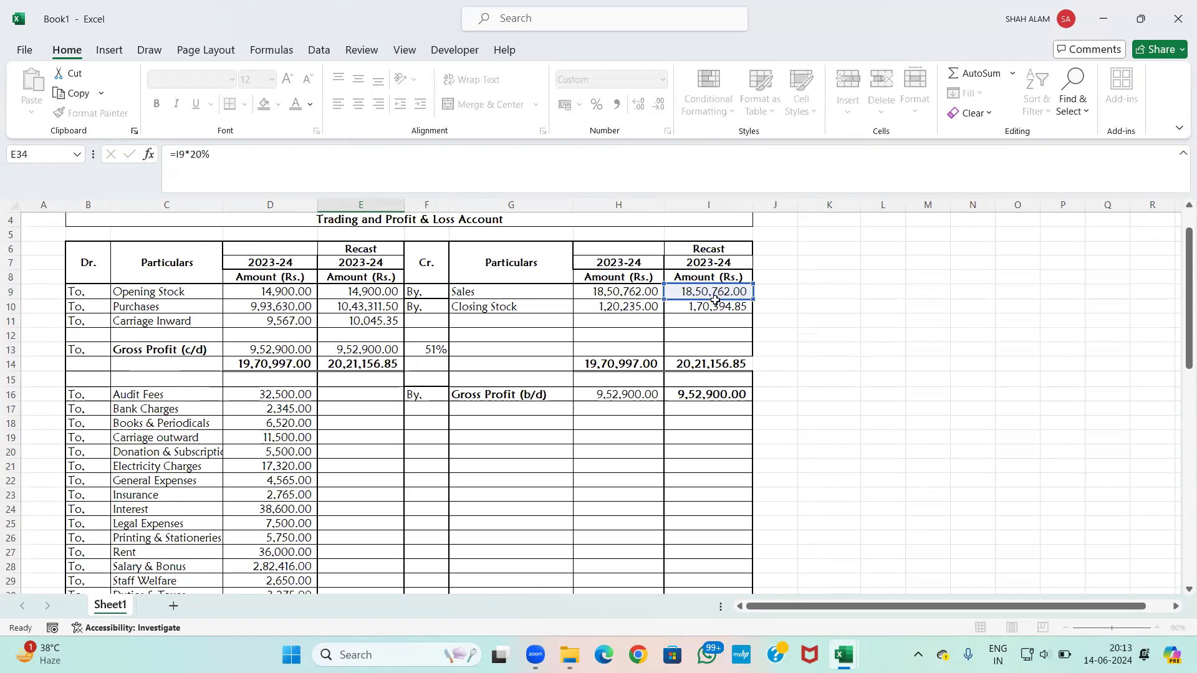
pyautogui.press('Return')
pyautogui.scroll(-3, 399, 517)
pyautogui.scroll(-9, 395, 520)
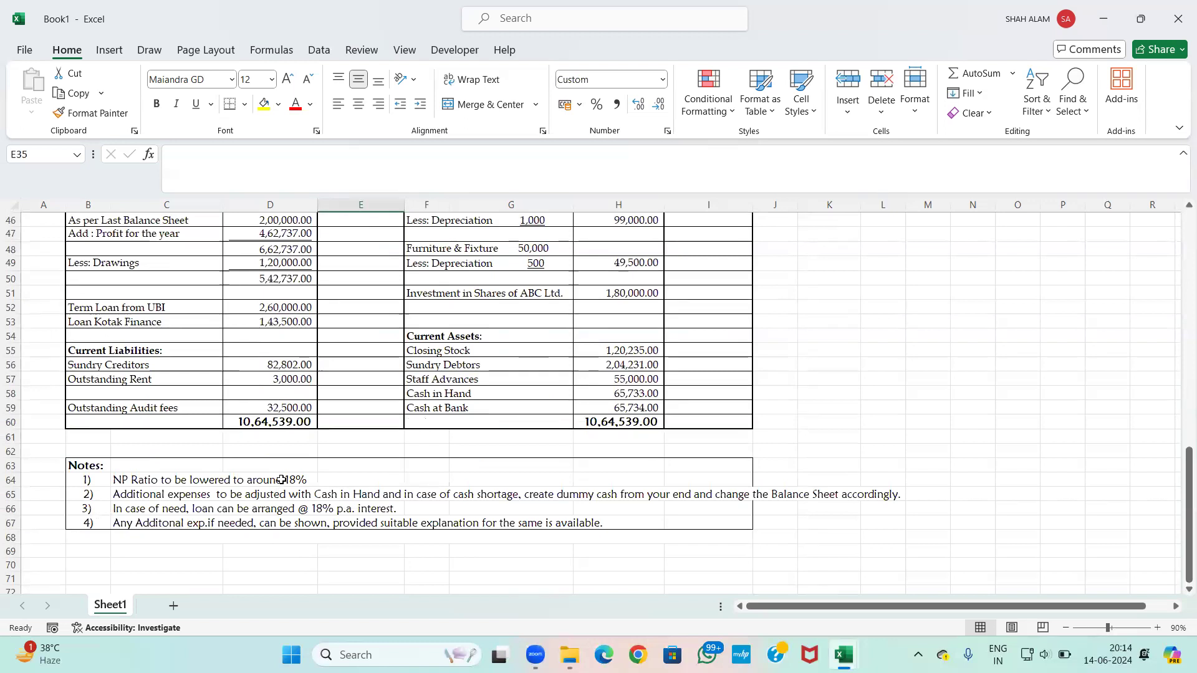
pyautogui.scroll(9, 282, 480)
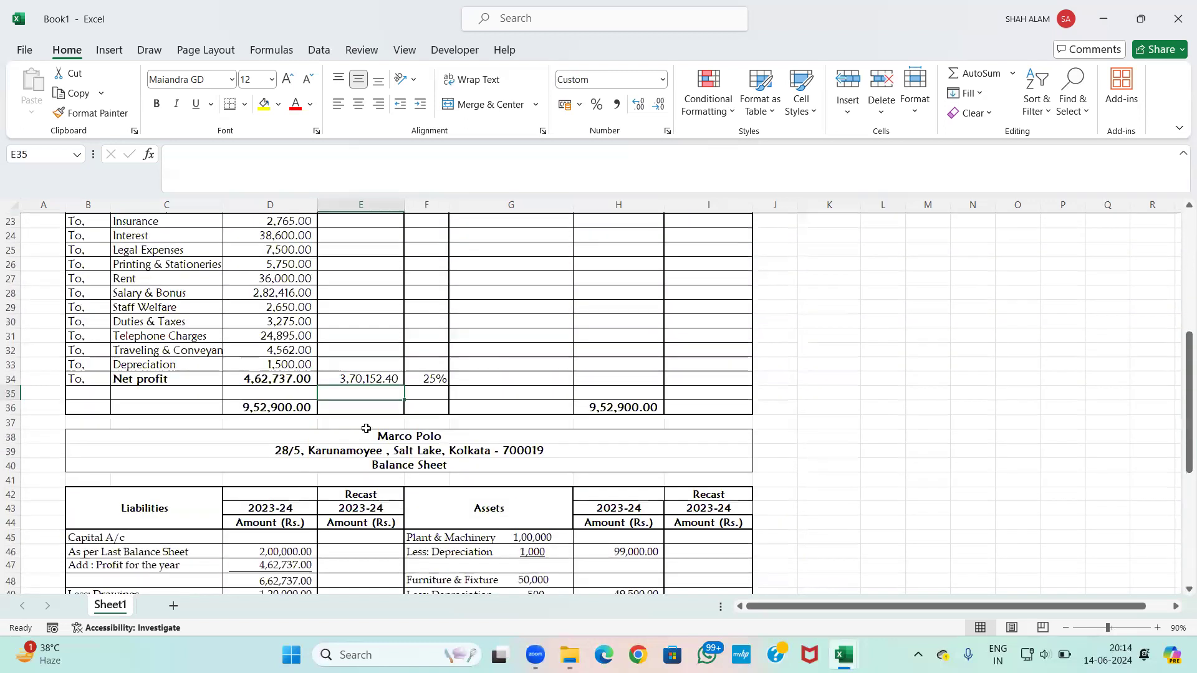
pyautogui.click(363, 435)
pyautogui.scroll(2, 402, 440)
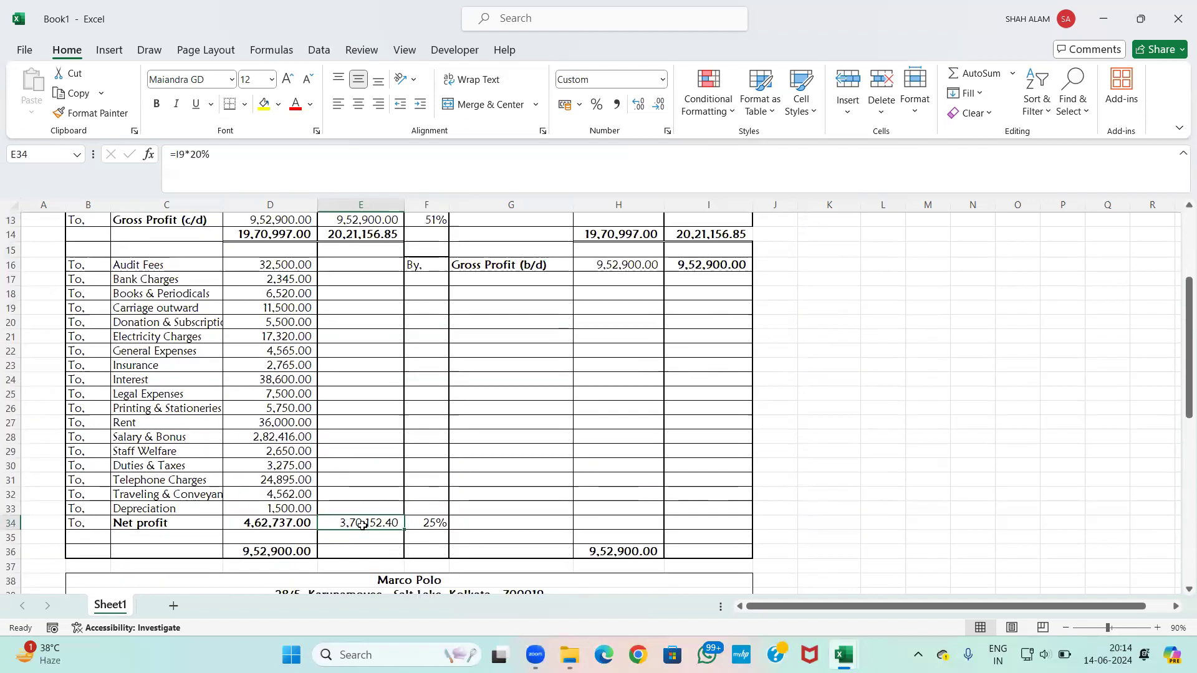
# Step: Carry the original expenses into the recast column with =D16 in E16, filled down to Depreciation in E33
pyautogui.click(369, 270)
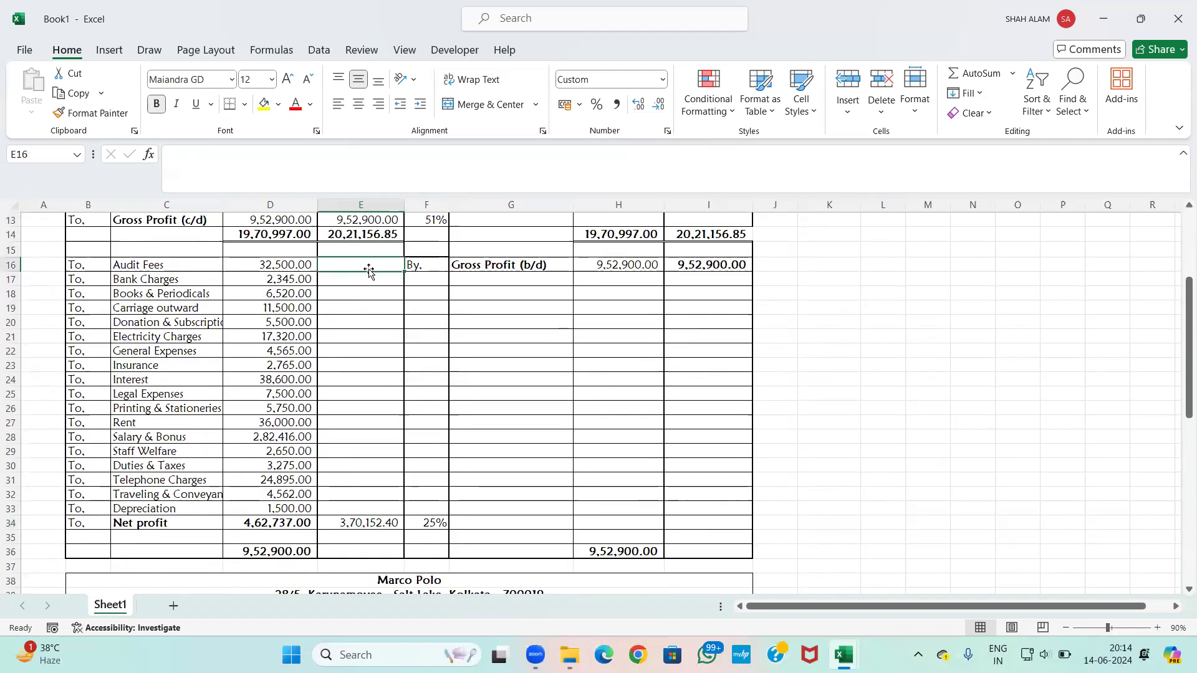
pyautogui.write('=D16')
pyautogui.press('Return')
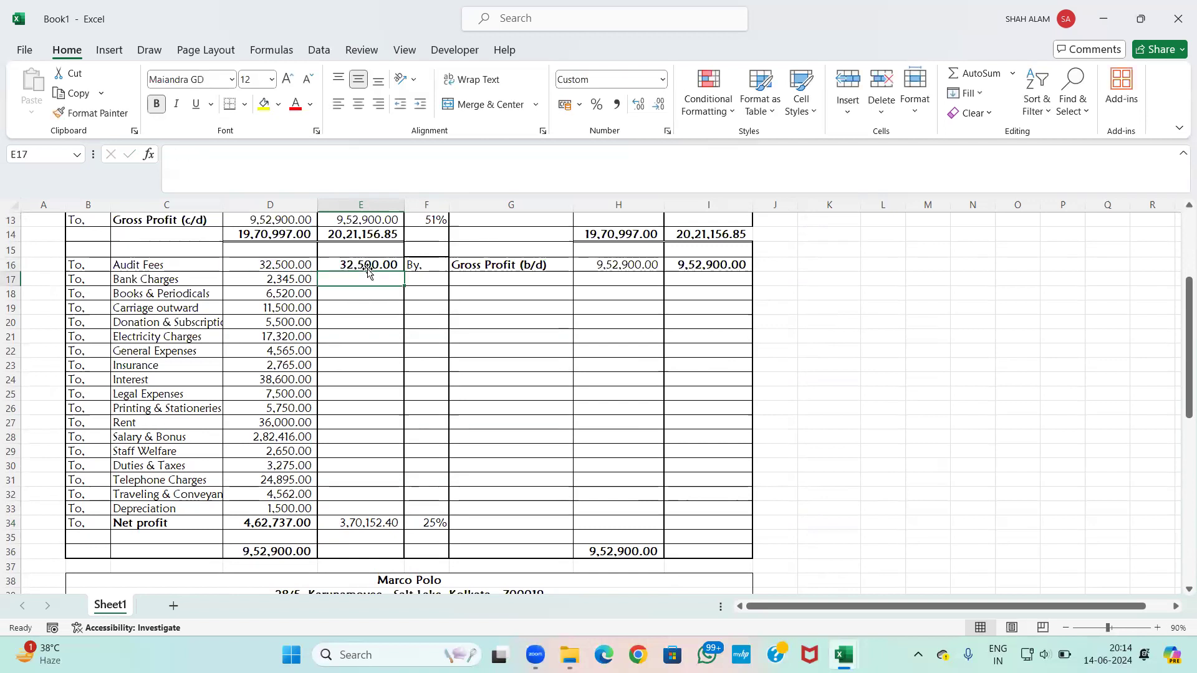
pyautogui.click(382, 263)
pyautogui.moveTo(403, 272); pyautogui.dragTo(398, 509)
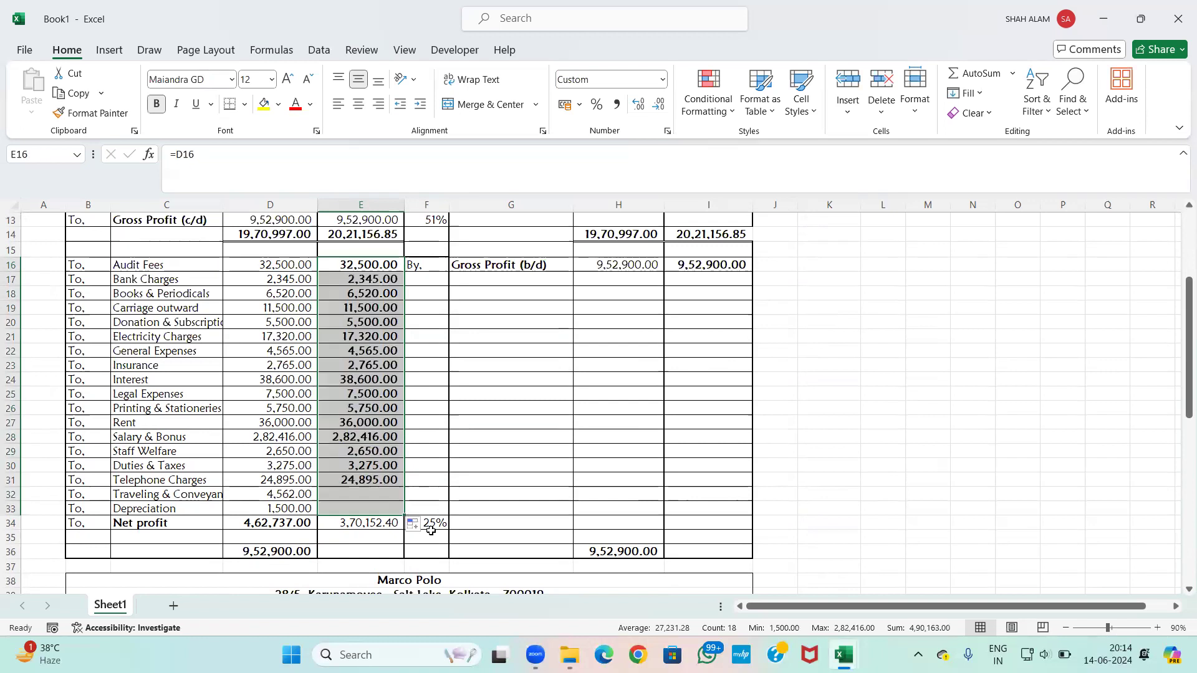
# Step: Total the recast debit side of the Profit & Loss Account in E36 with =SUM(E16:E34)
pyautogui.click(375, 551)
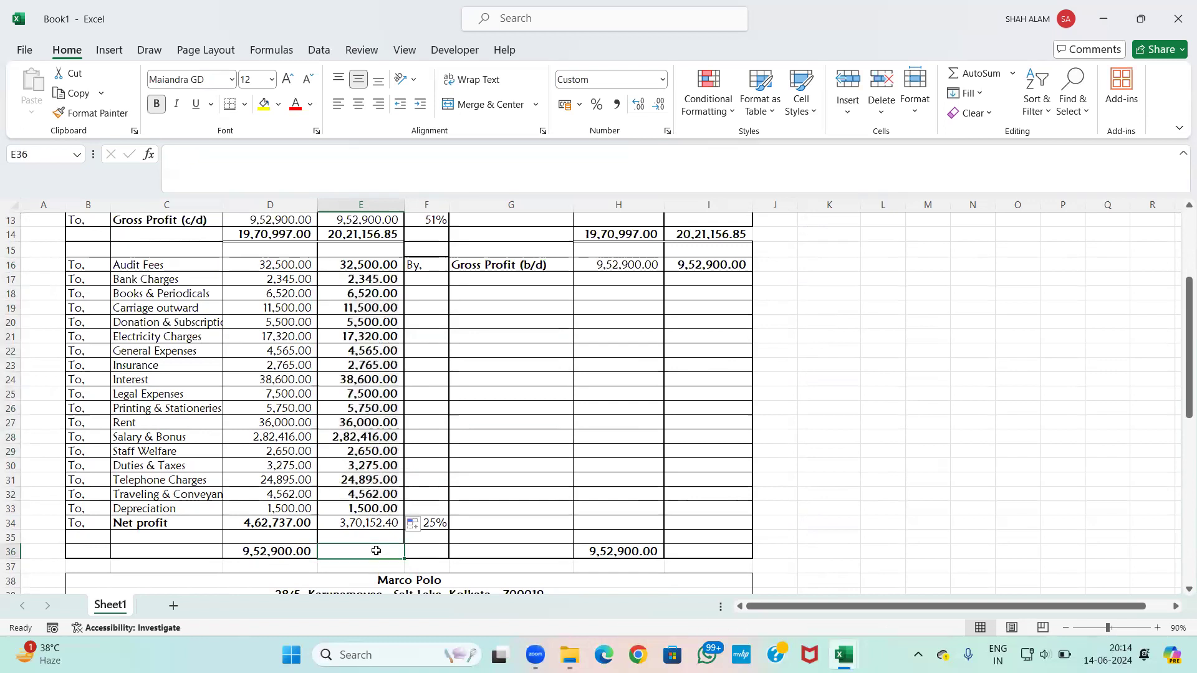
pyautogui.press('Left')
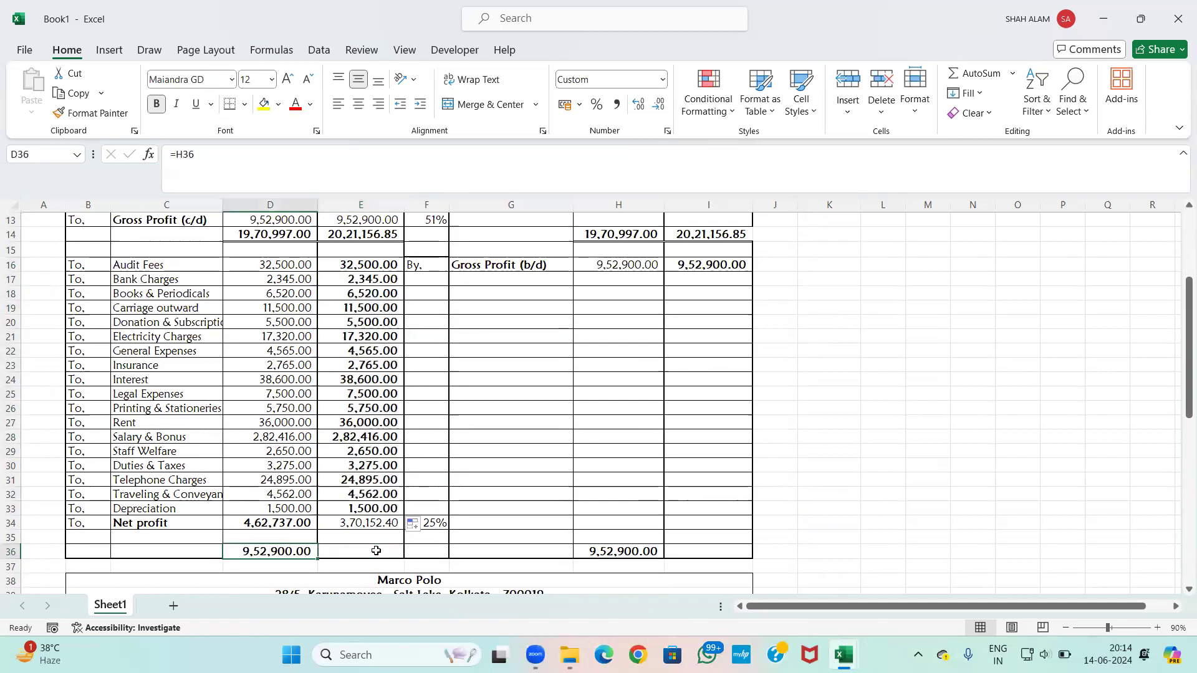
pyautogui.click(376, 551)
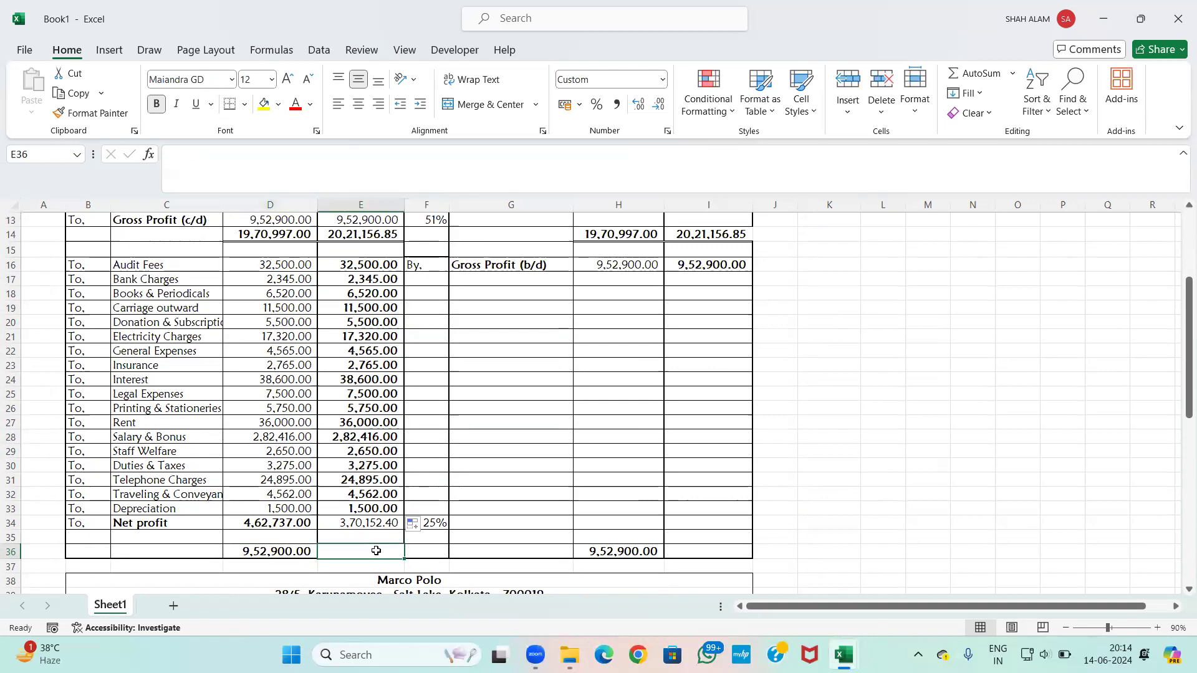
pyautogui.write('=sum')
pyautogui.press('Tab')
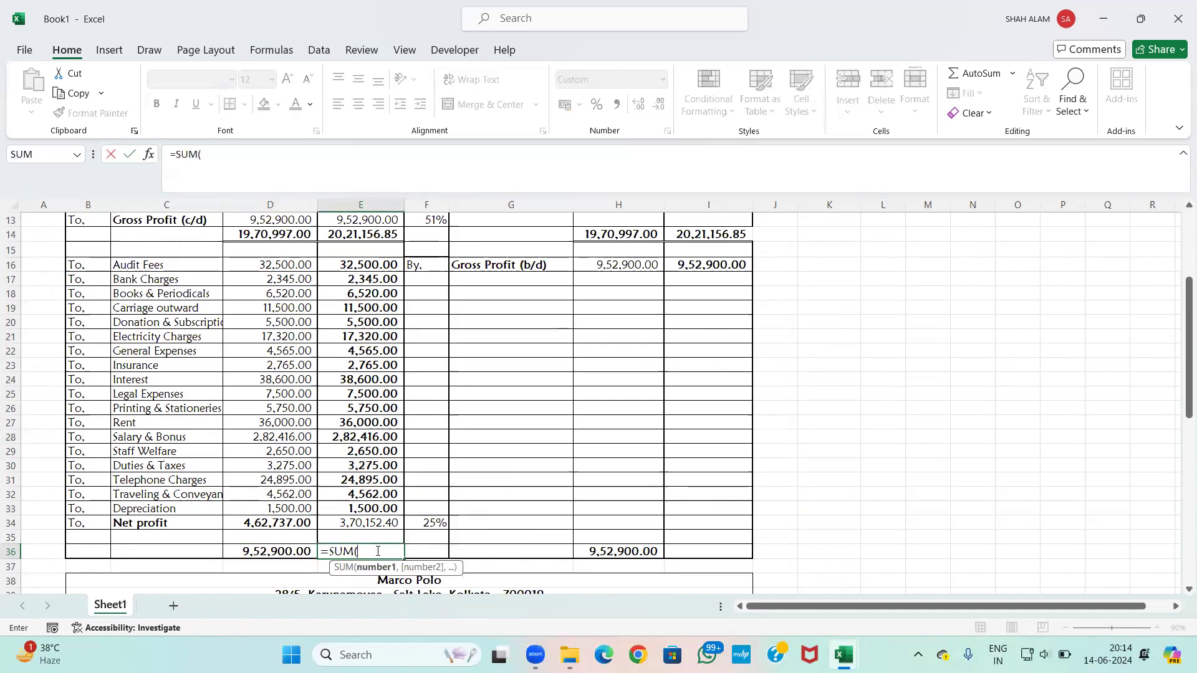
pyautogui.moveTo(371, 263); pyautogui.dragTo(388, 516)
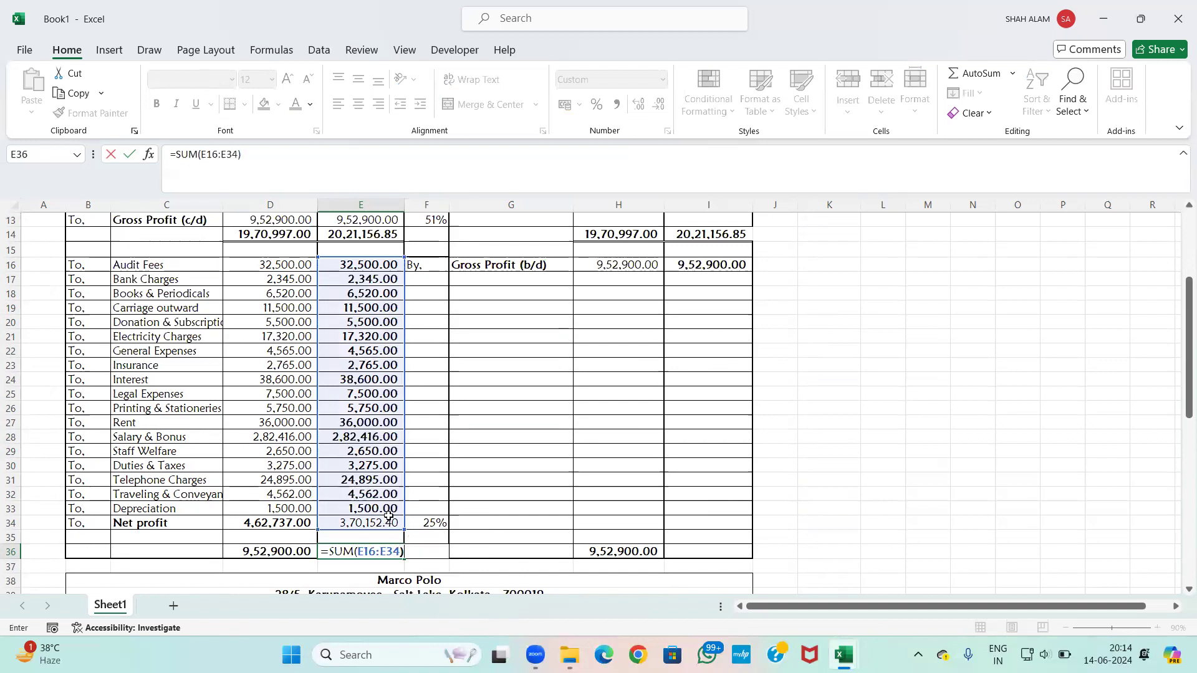
pyautogui.press('Return')
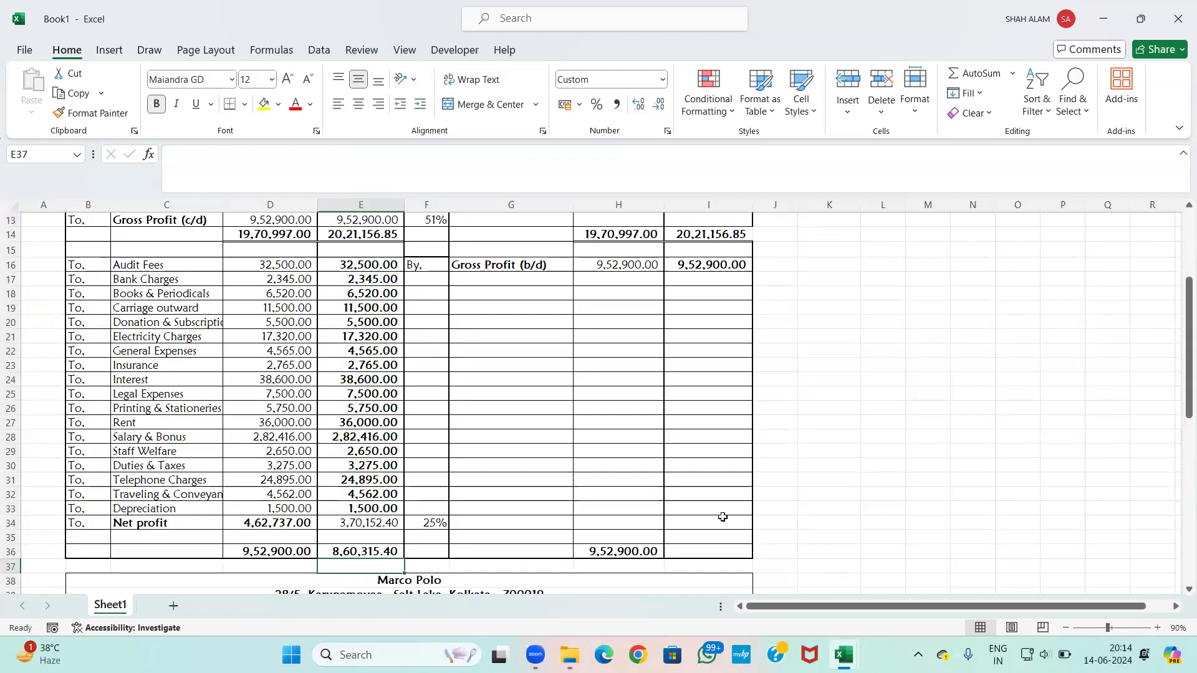
# Step: Copy the credit total formula from H36 into the recast column at I36
pyautogui.click(718, 552)
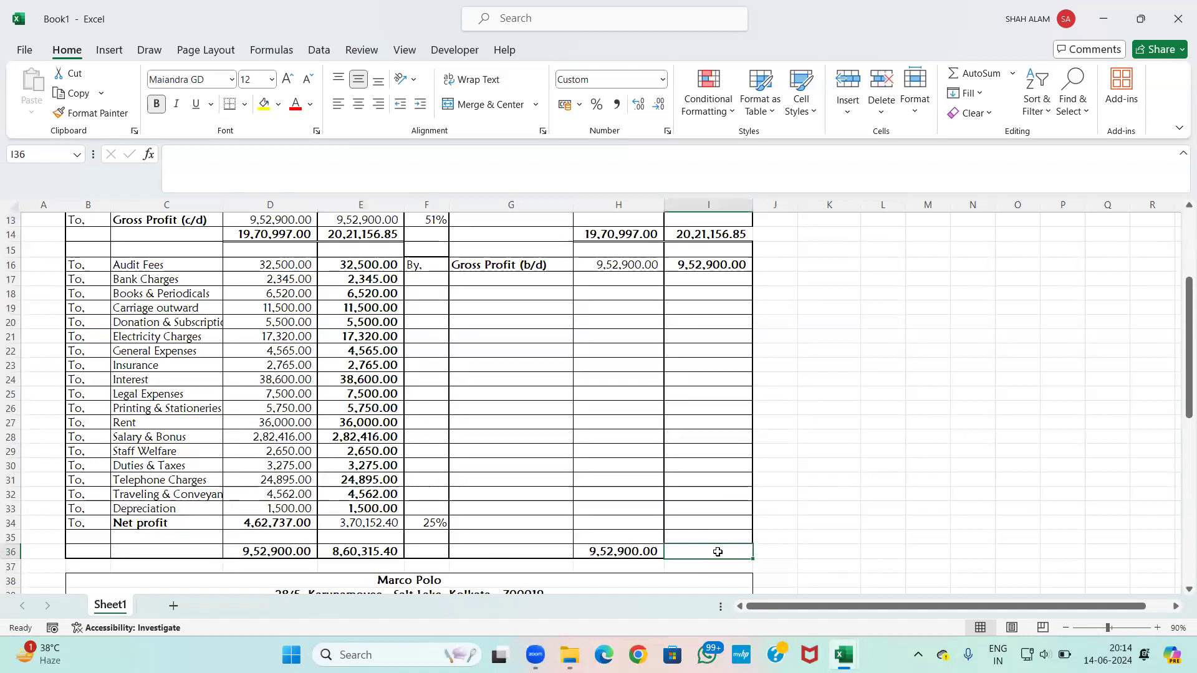
pyautogui.press('Left')
pyautogui.hotkey('ctrl', 'c')
pyautogui.press('Right')
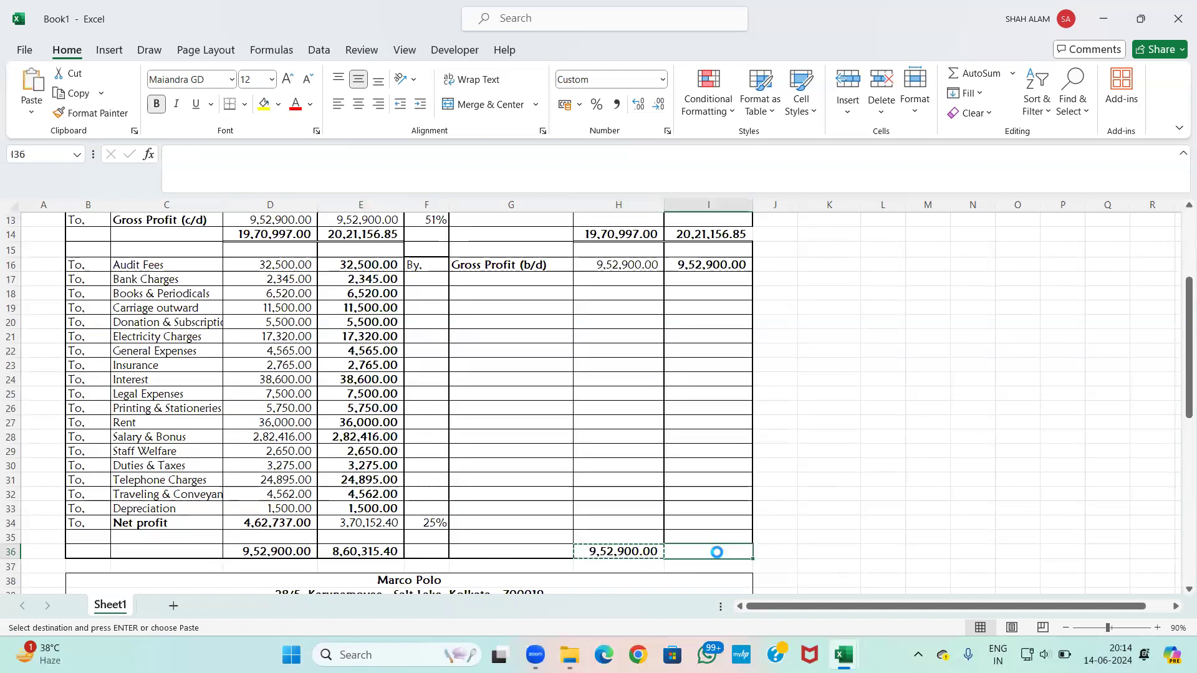
pyautogui.hotkey('ctrl', 'v')
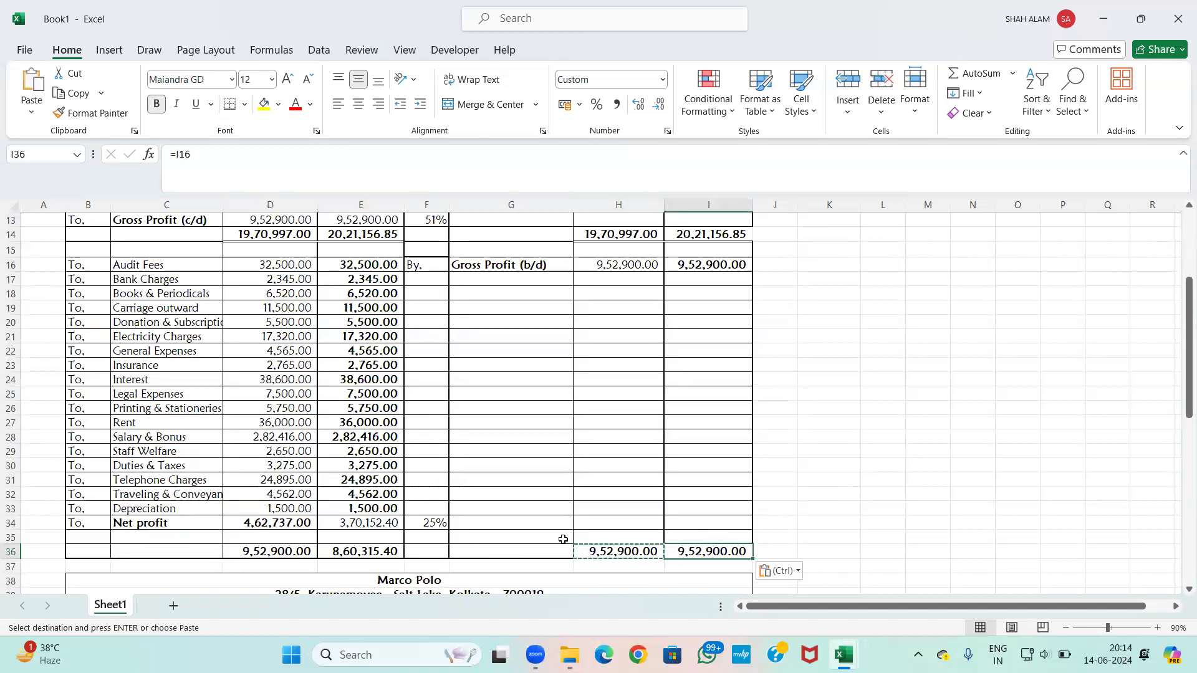
# Step: Work out the difference between the recast credit and debit totals in spare cell G26 with =I36-E36
pyautogui.click(508, 413)
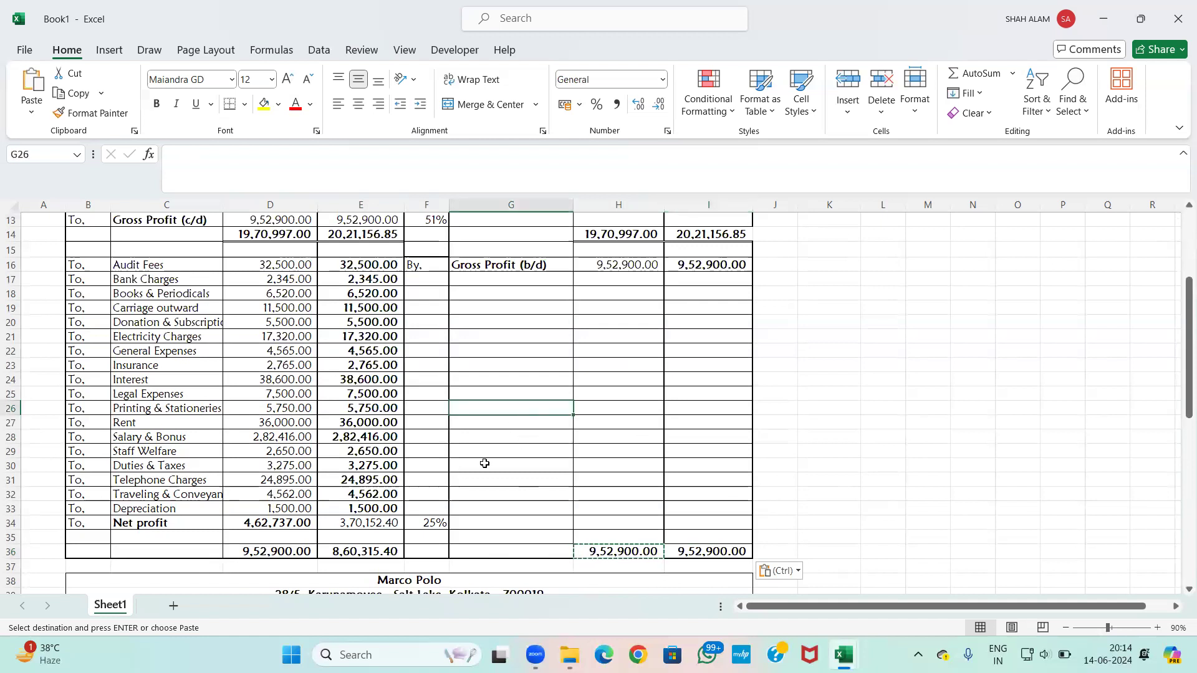
pyautogui.write('=')
pyautogui.click(688, 542)
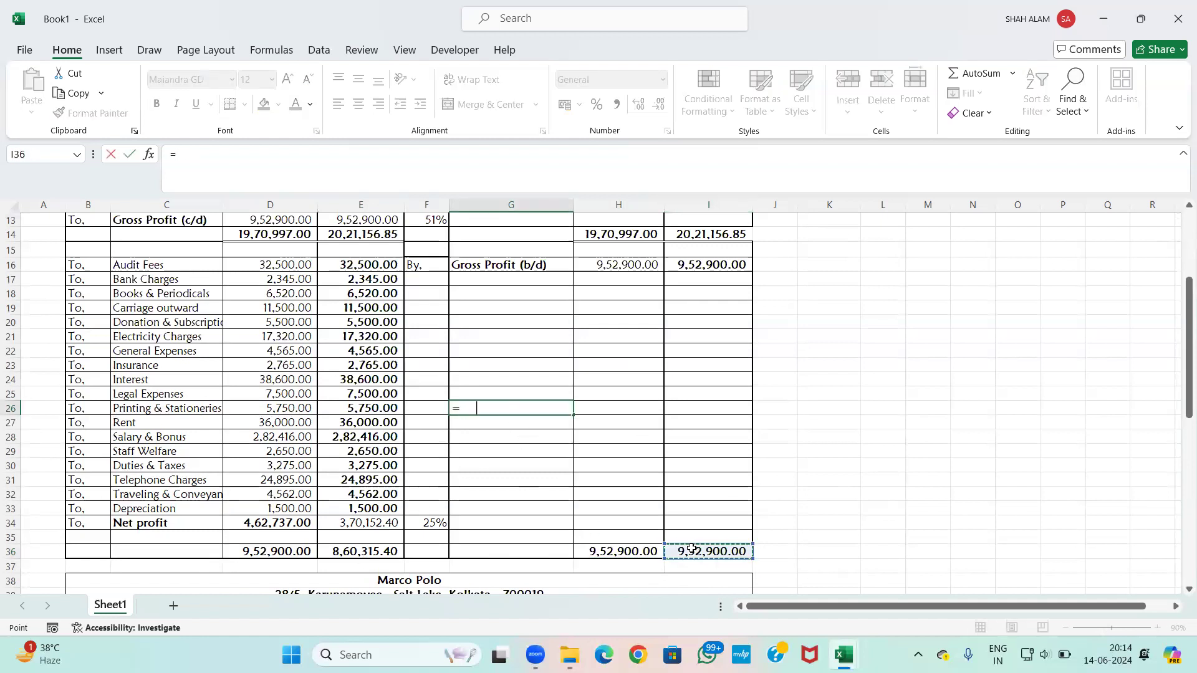
pyautogui.write('-')
pyautogui.click(364, 551)
pyautogui.press('Return')
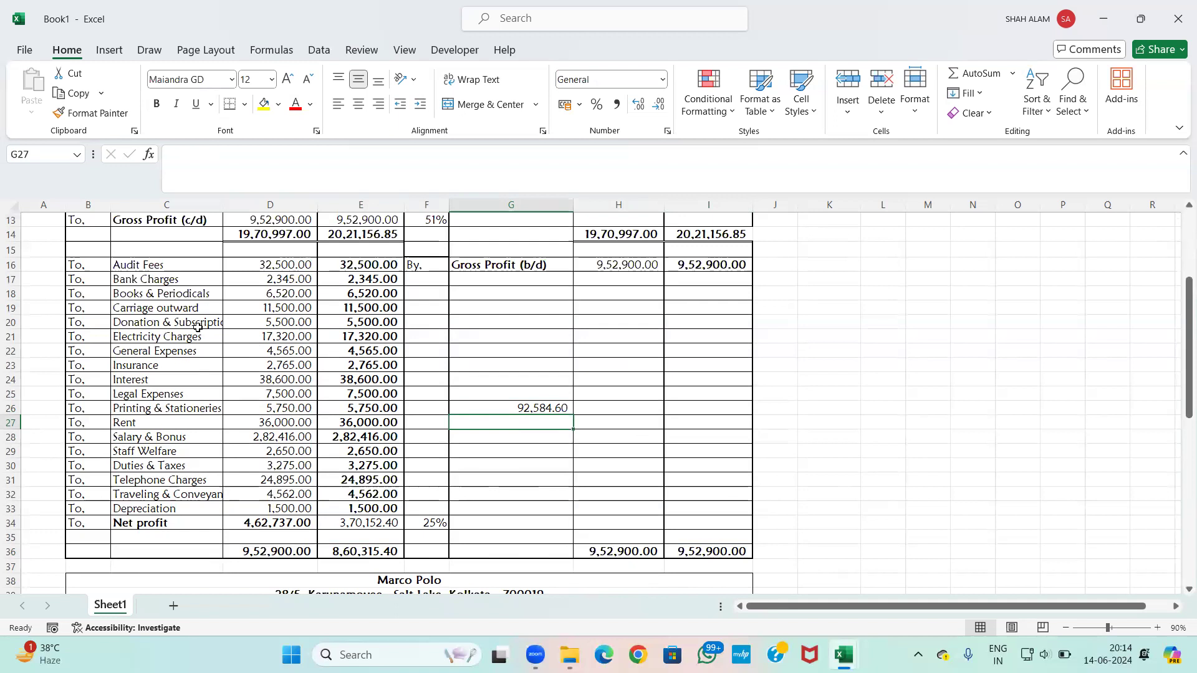
# Step: Double the recast Books & Periodicals expense by setting E18 to =D18*200%
pyautogui.click(272, 266)
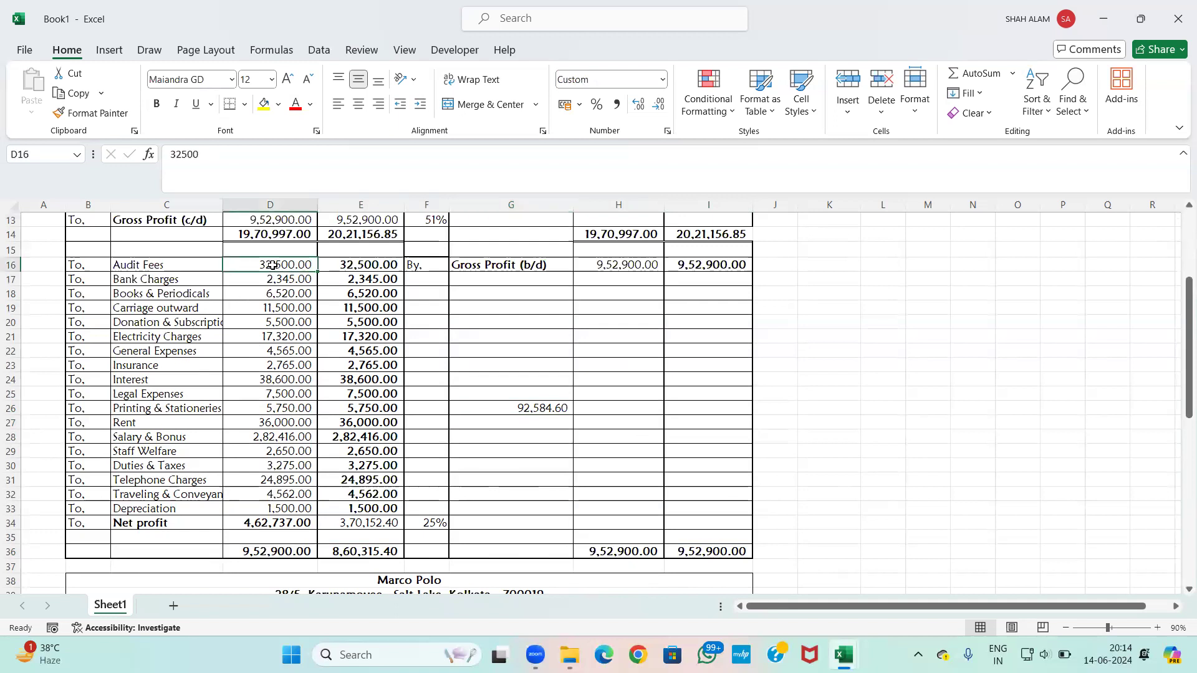
pyautogui.click(336, 265)
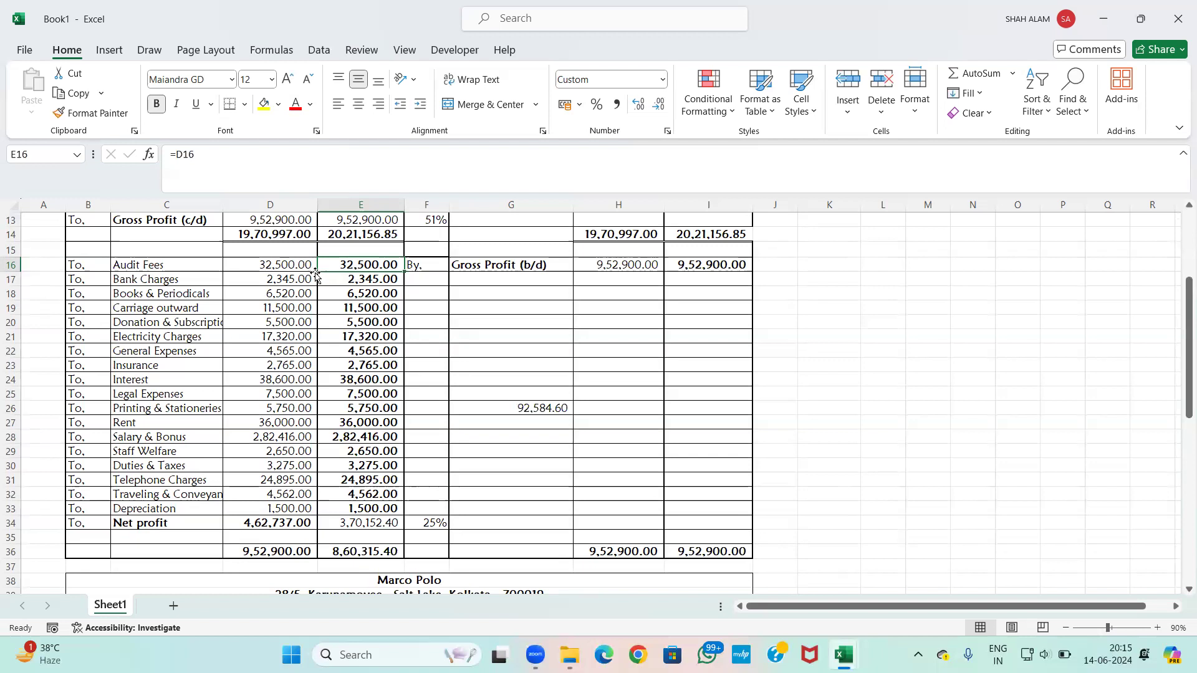
pyautogui.click(349, 286)
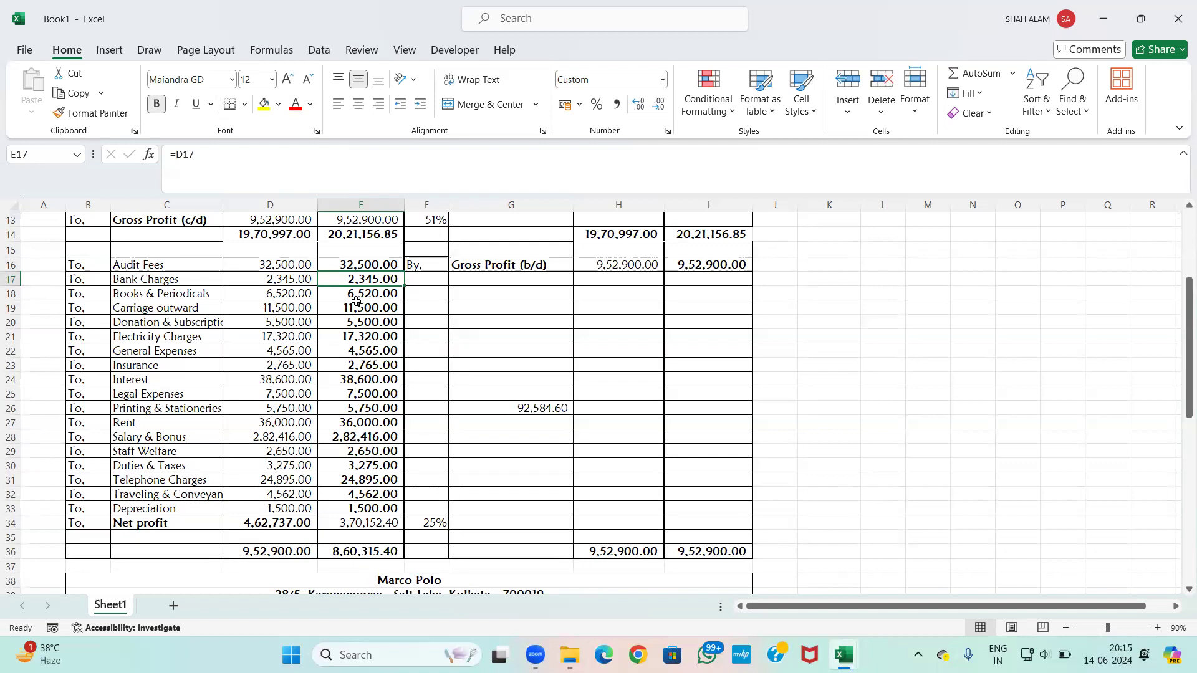
pyautogui.click(357, 295)
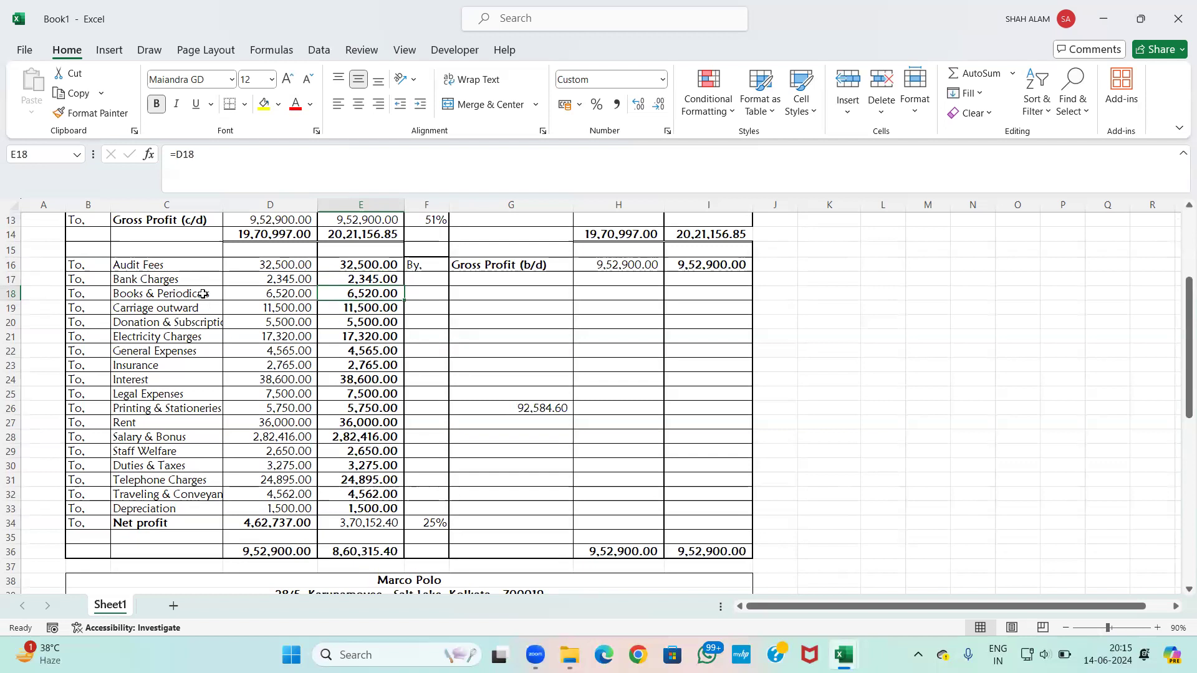
pyautogui.doubleClick(374, 292)
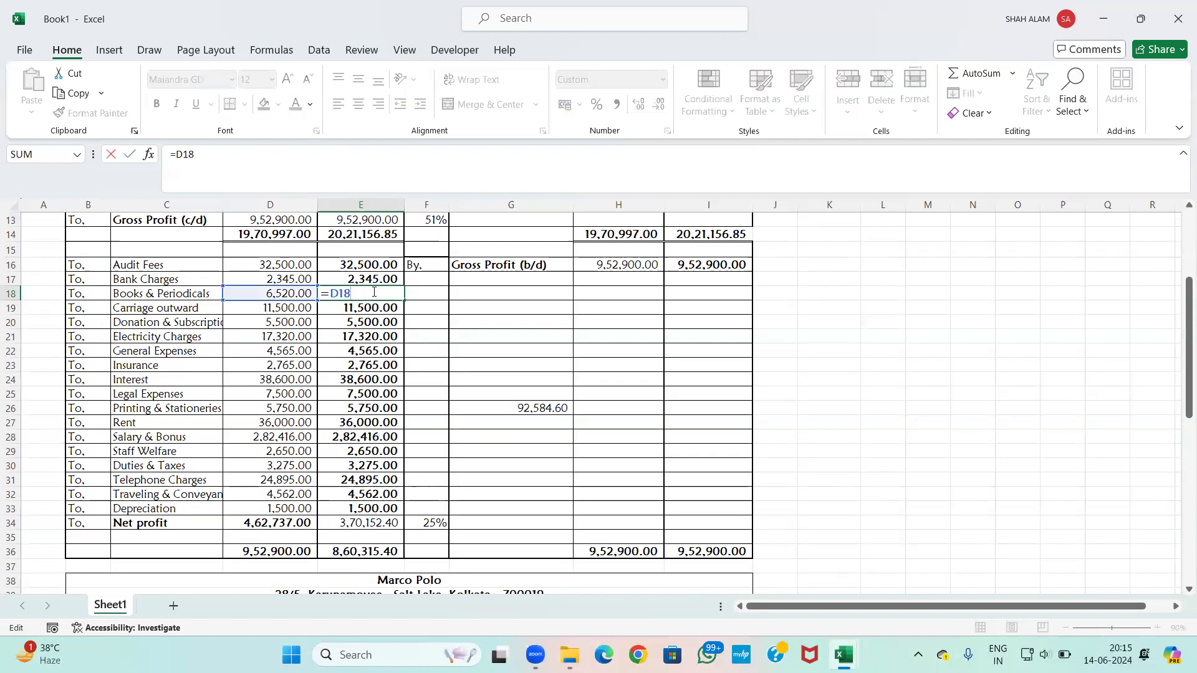
pyautogui.write('*200%')
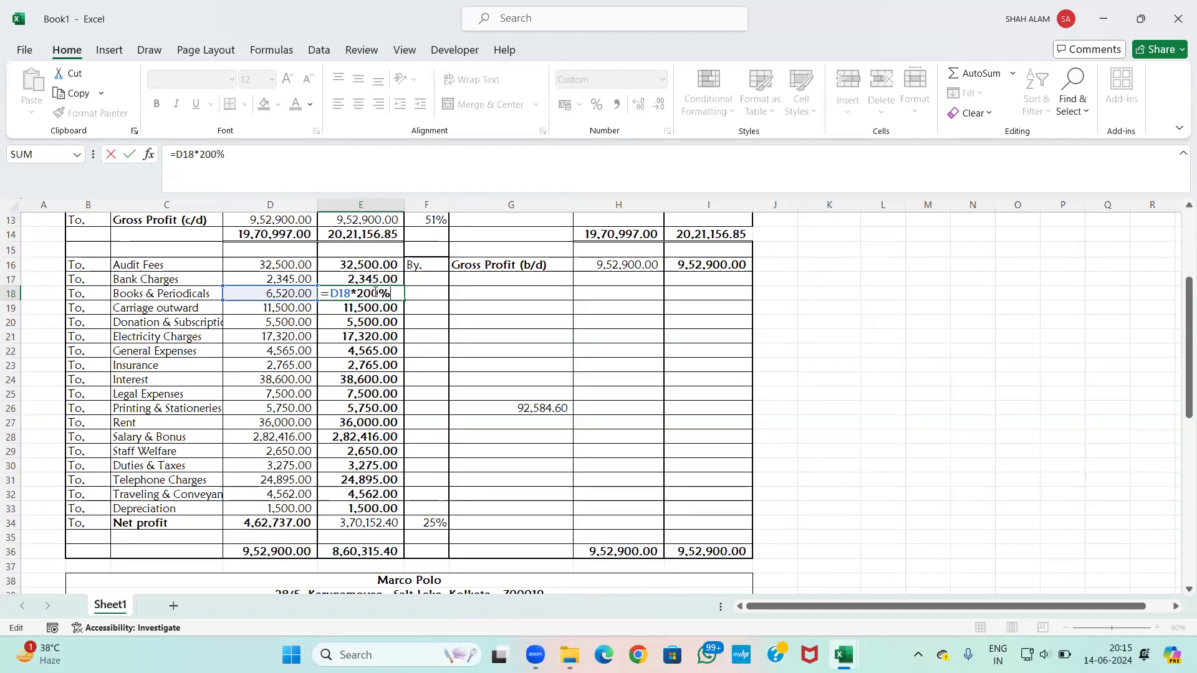
pyautogui.press('Return')
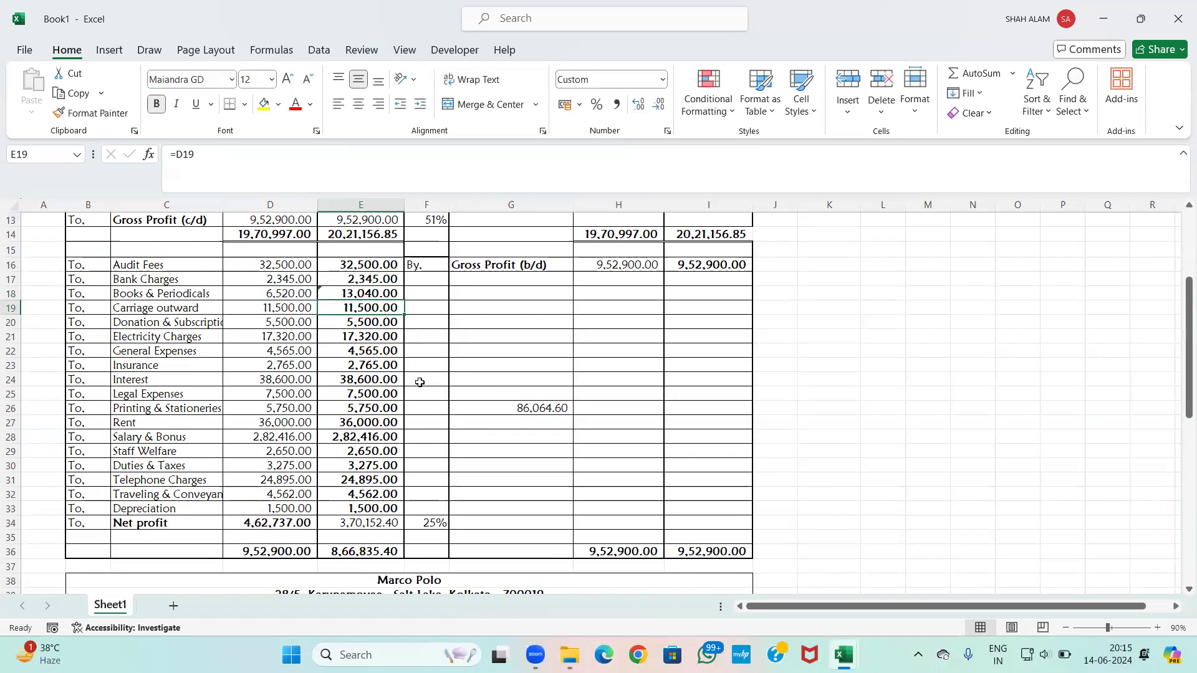
# Step: Raise the recast Carriage outward expense by setting E19 to =D19*120%
pyautogui.doubleClick(371, 309)
pyautogui.write('*120%')
pyautogui.press('Return')
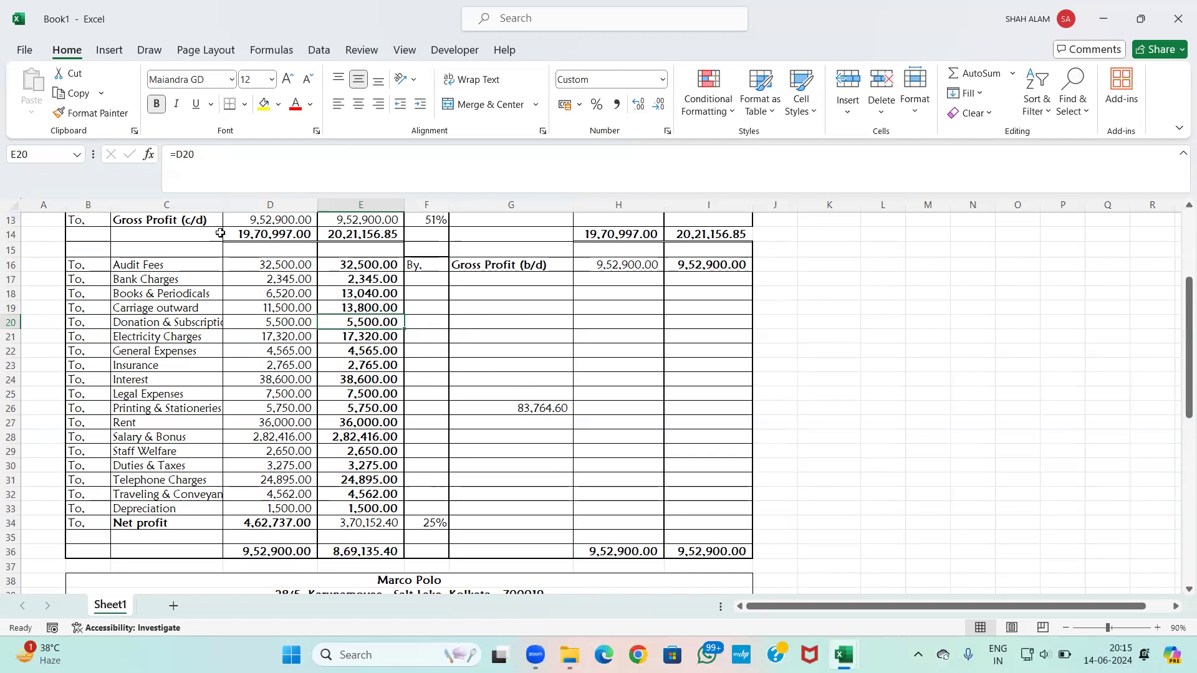
# Step: Auto-fit column C to its expense names and set the recast Donation & Subscription in E20 to =D20*120%
pyautogui.doubleClick(224, 206)
pyautogui.moveTo(931, 204); pyautogui.dragTo(262, 323)
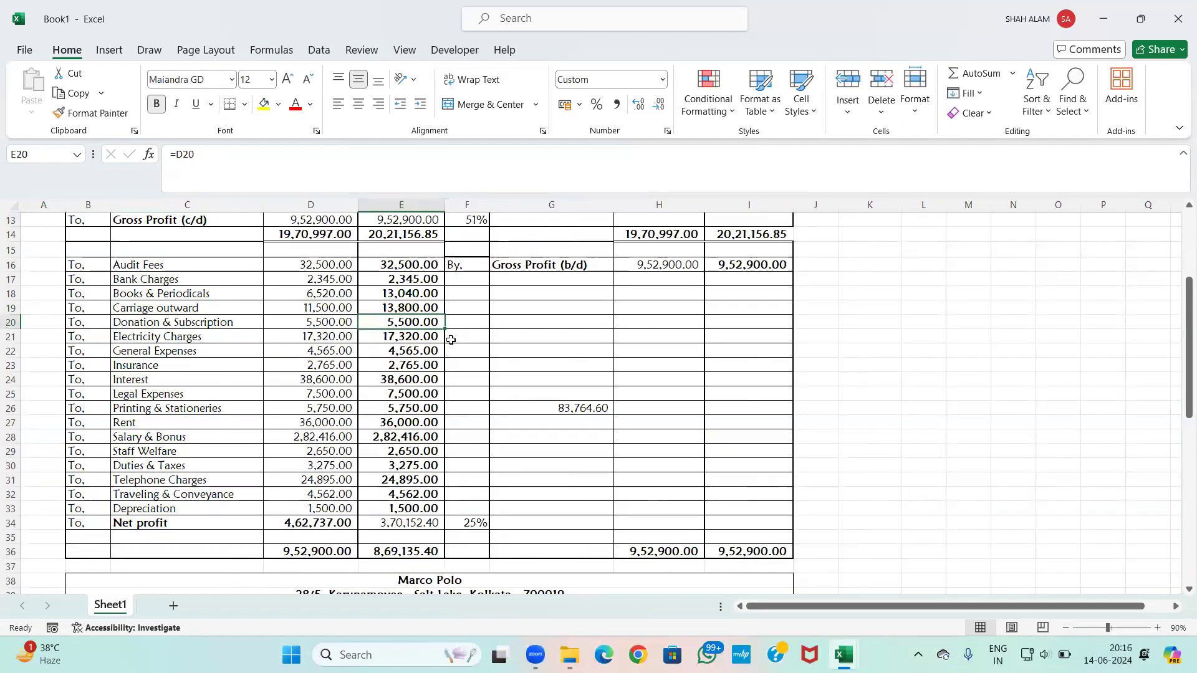
pyautogui.write('=')
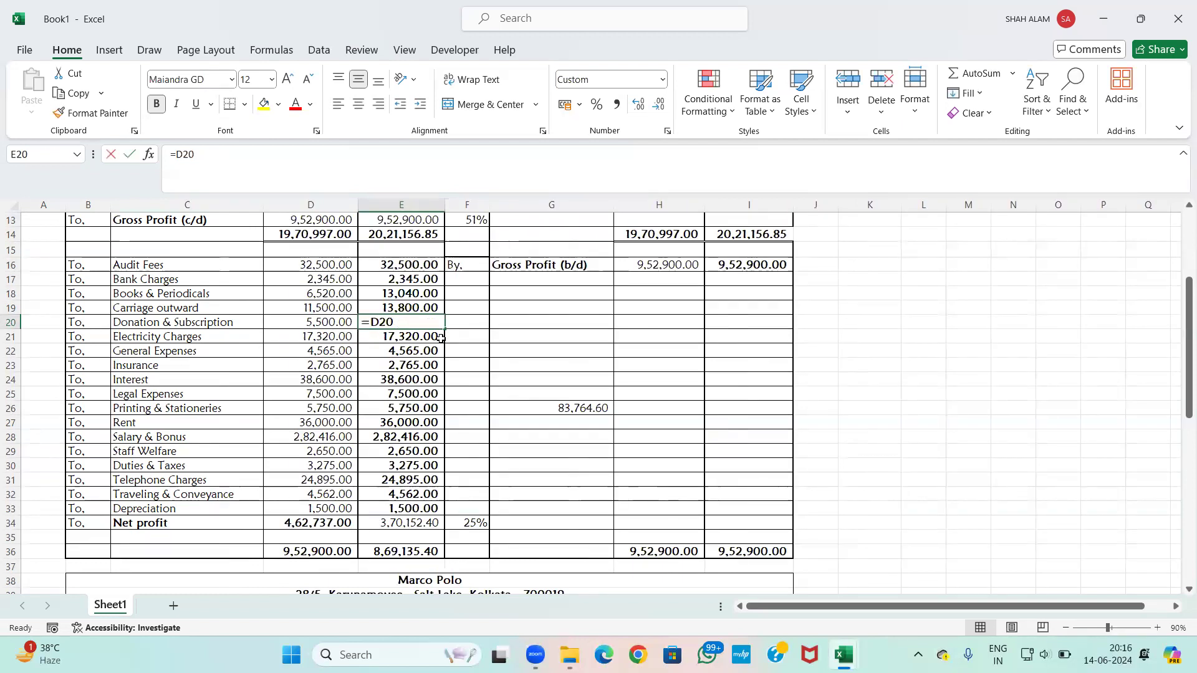
pyautogui.click(325, 321)
pyautogui.write('*12')
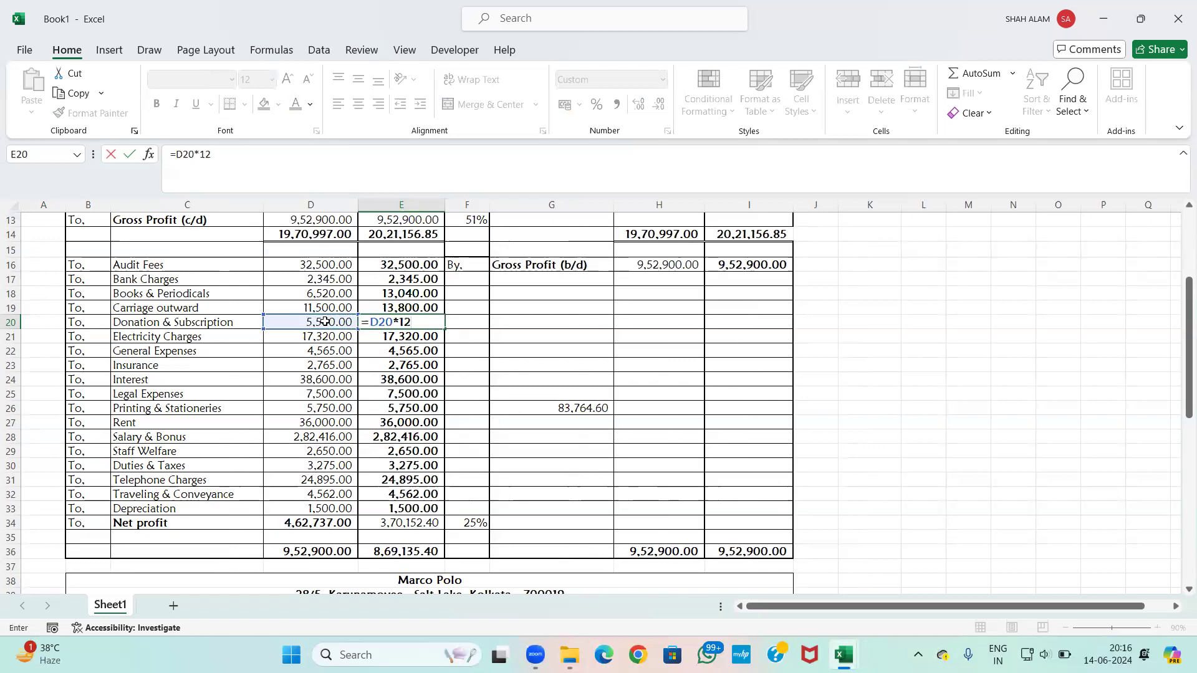
pyautogui.write('0%')
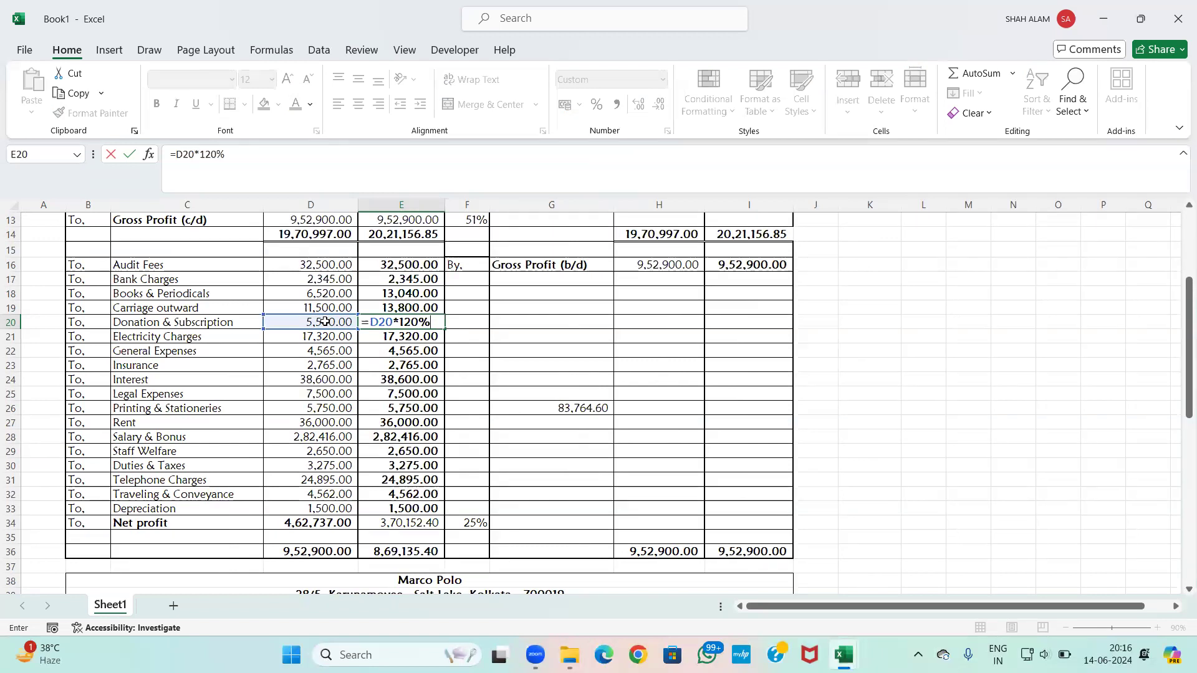
pyautogui.press('Return')
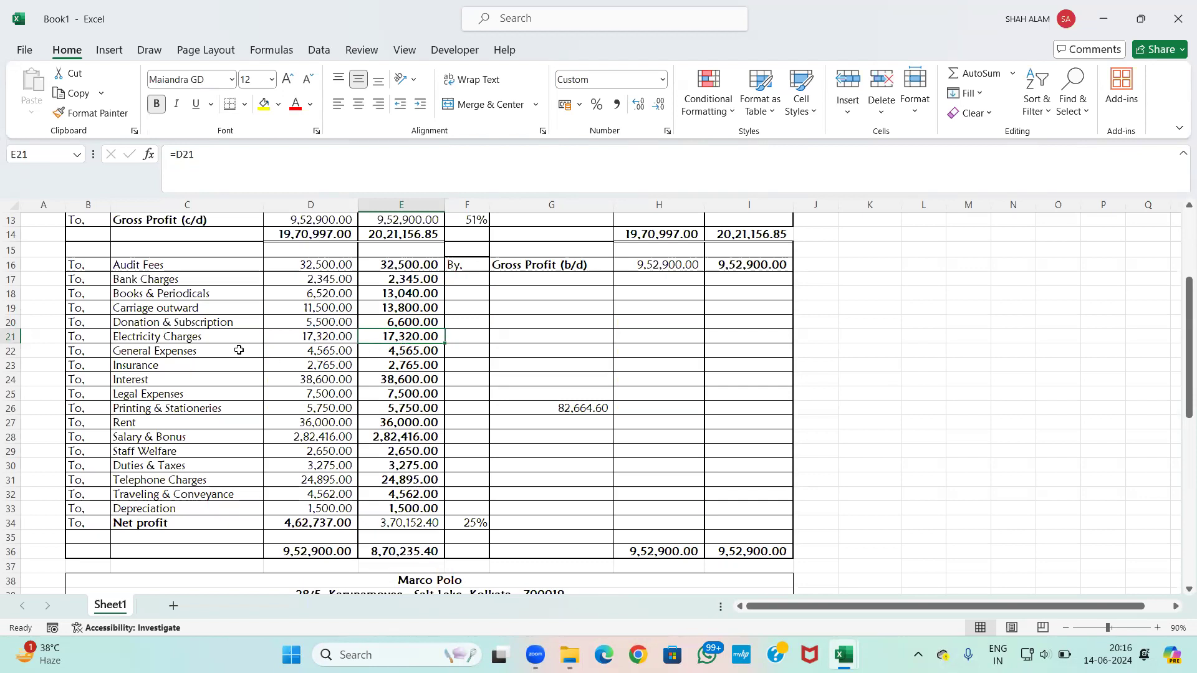
# Step: Raise the recast General Expenses by setting E22 to =D22*120%
pyautogui.click(381, 352)
pyautogui.doubleClick(421, 346)
pyautogui.write('*')
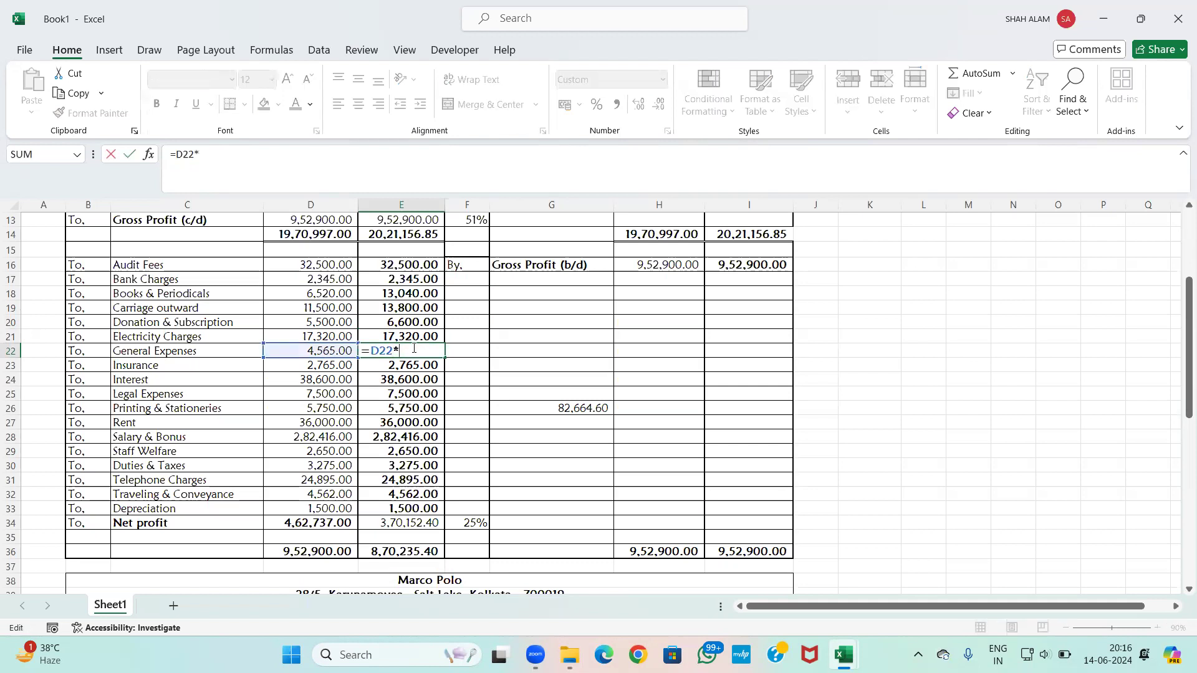
pyautogui.write('120%')
pyautogui.press('Return')
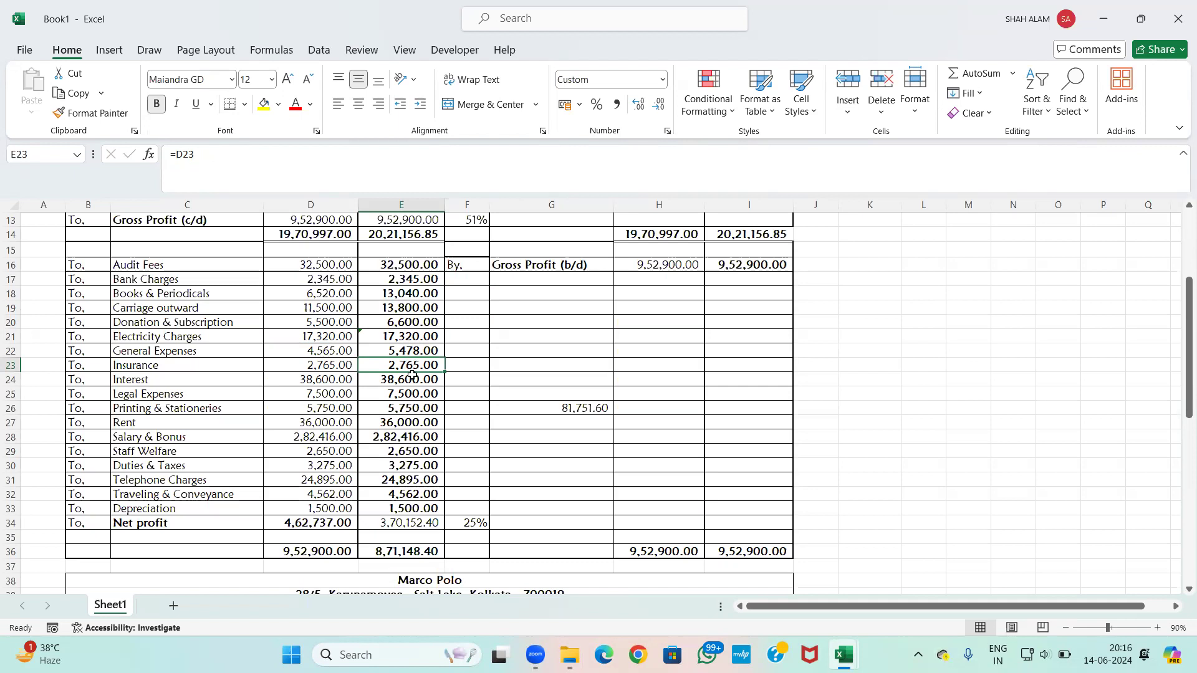
# Step: Raise the recast Printing & Stationeries expense by setting E26 to =D26*120%
pyautogui.click(410, 384)
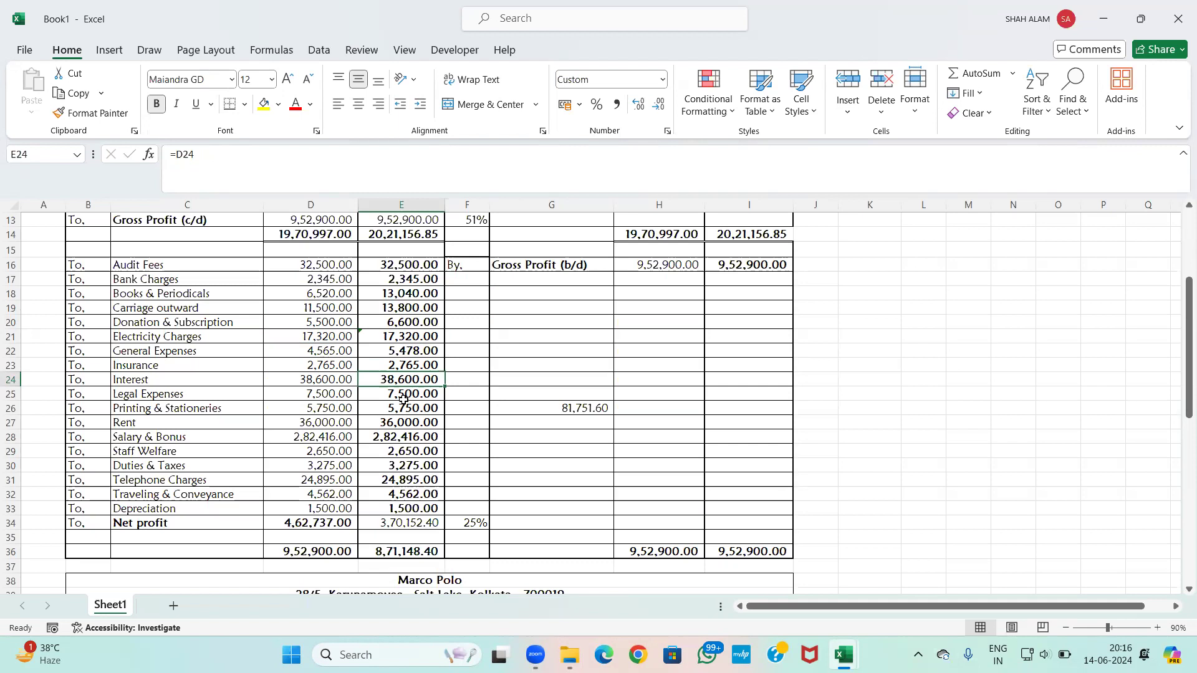
pyautogui.click(403, 399)
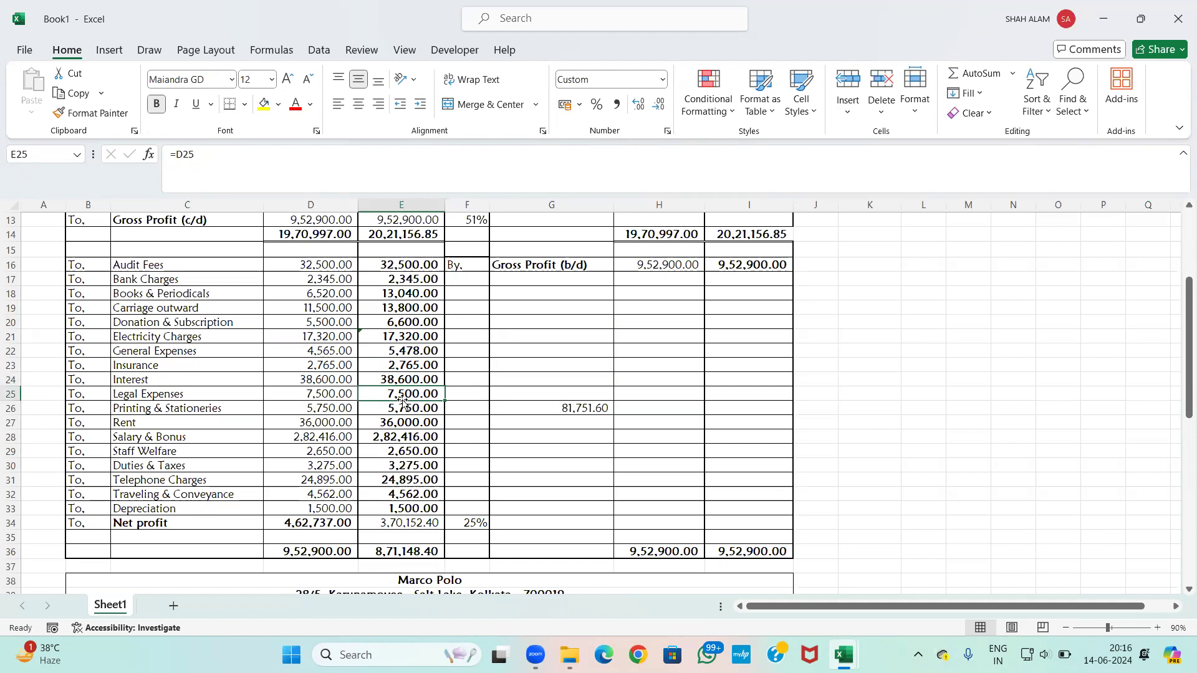
pyautogui.click(405, 410)
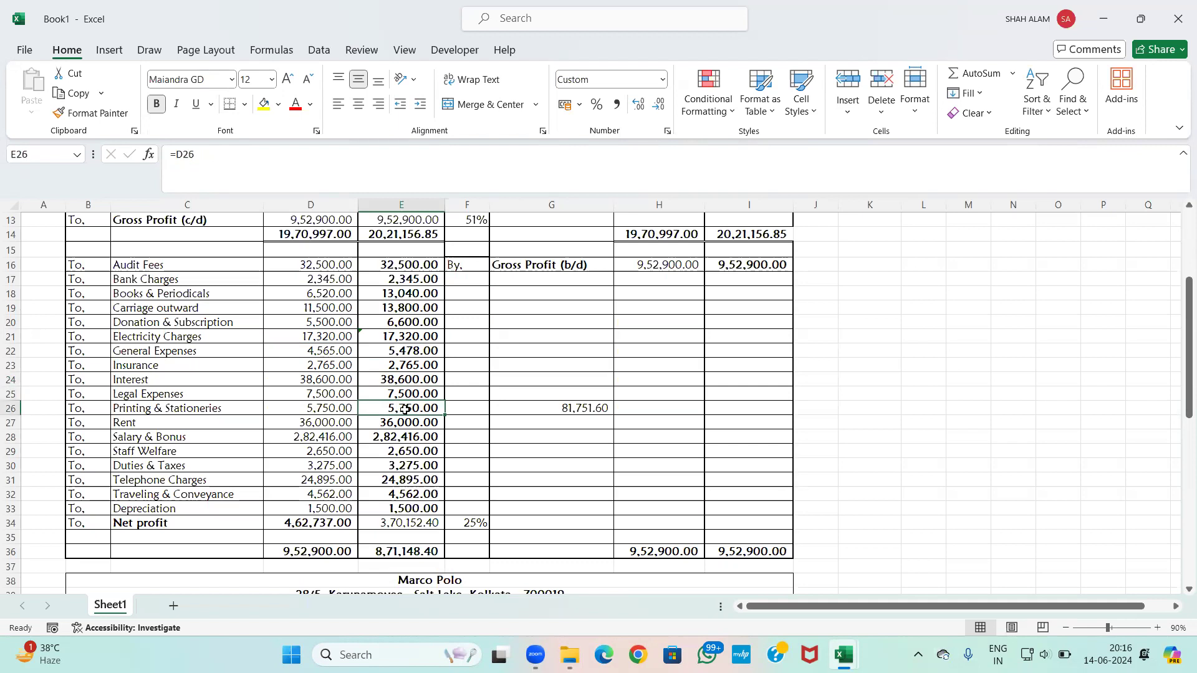
pyautogui.doubleClick(420, 406)
pyautogui.write('*12')
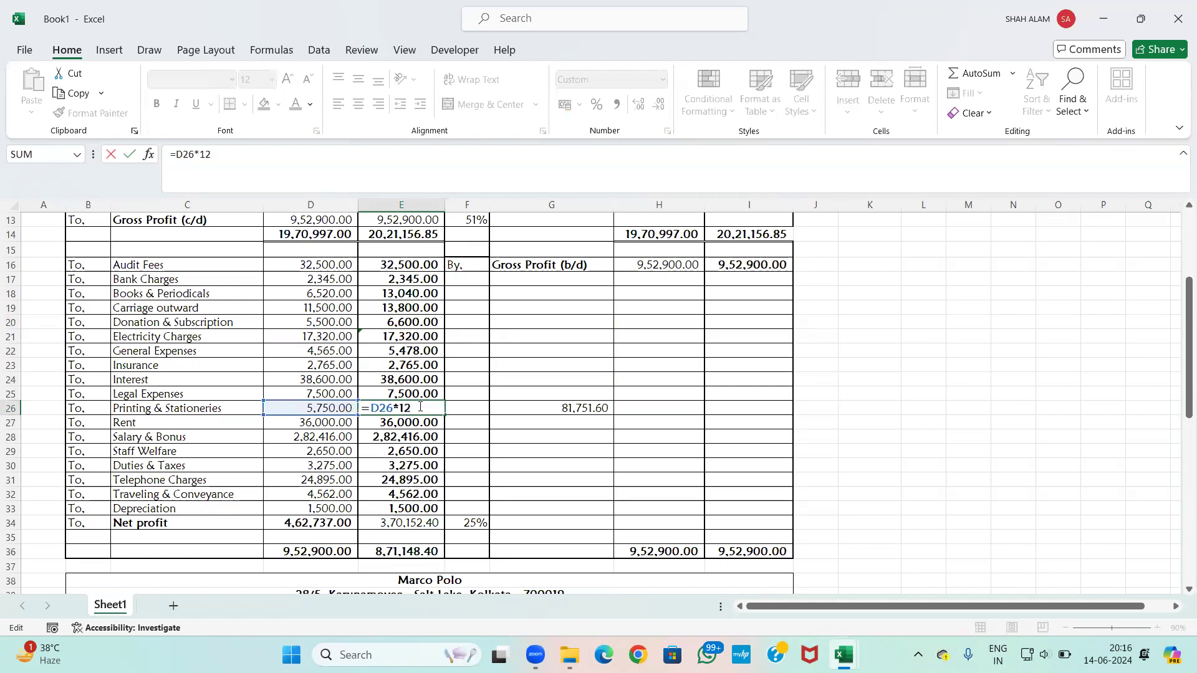
pyautogui.write('0%')
pyautogui.press('Return')
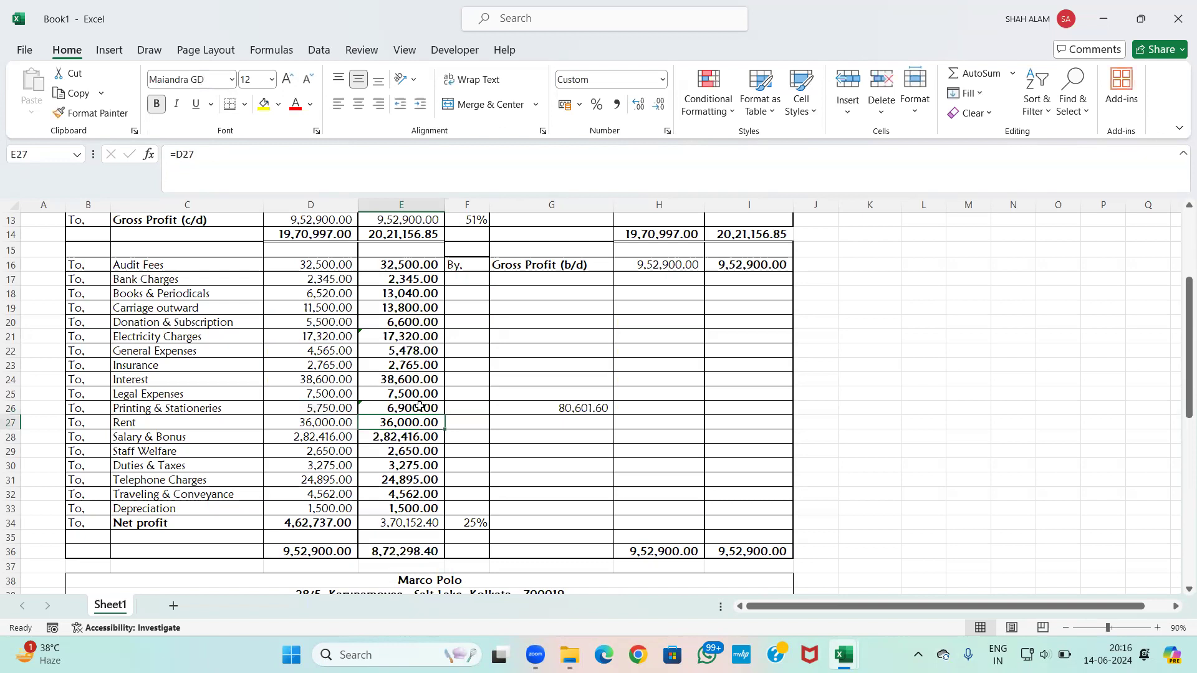
# Step: Raise the recast Salary & Bonus expense by setting E28 to =D28*120%
pyautogui.click(415, 440)
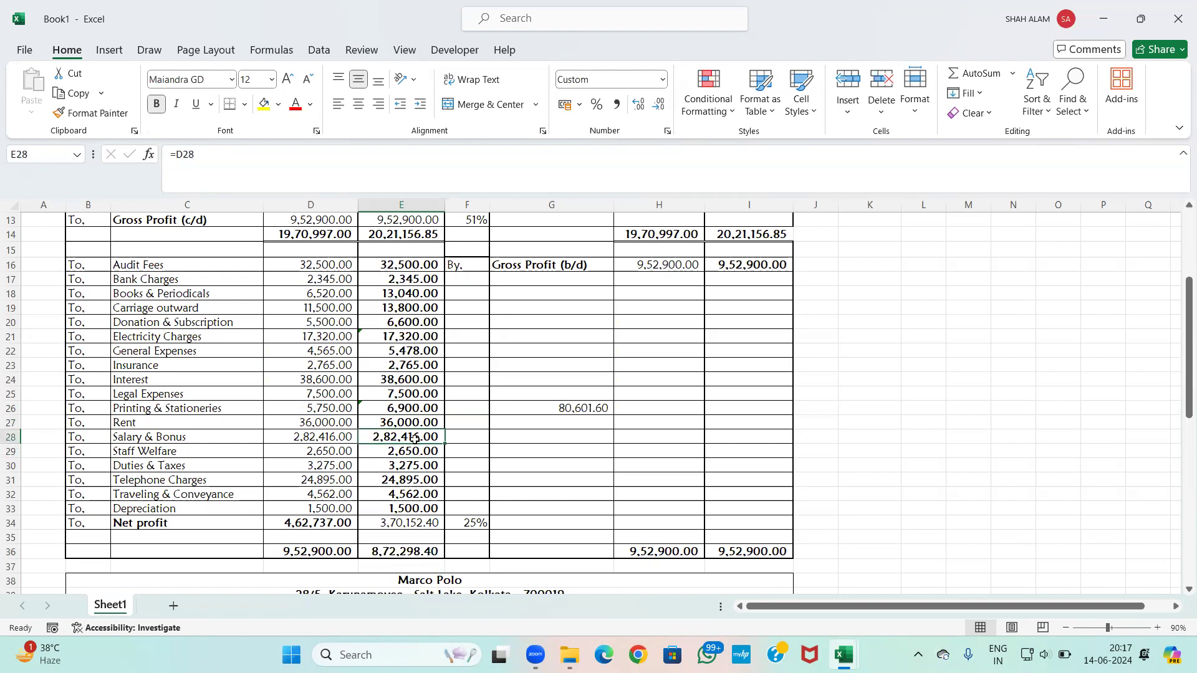
pyautogui.doubleClick(416, 440)
pyautogui.write('*120%')
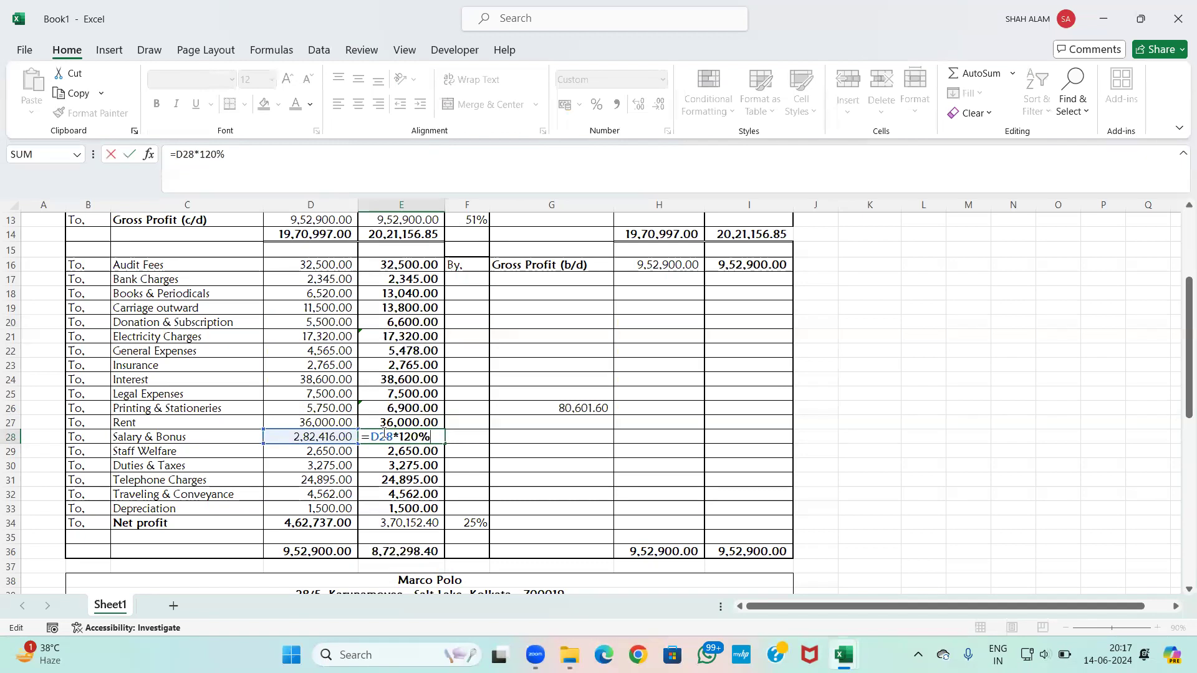
pyautogui.press('Return')
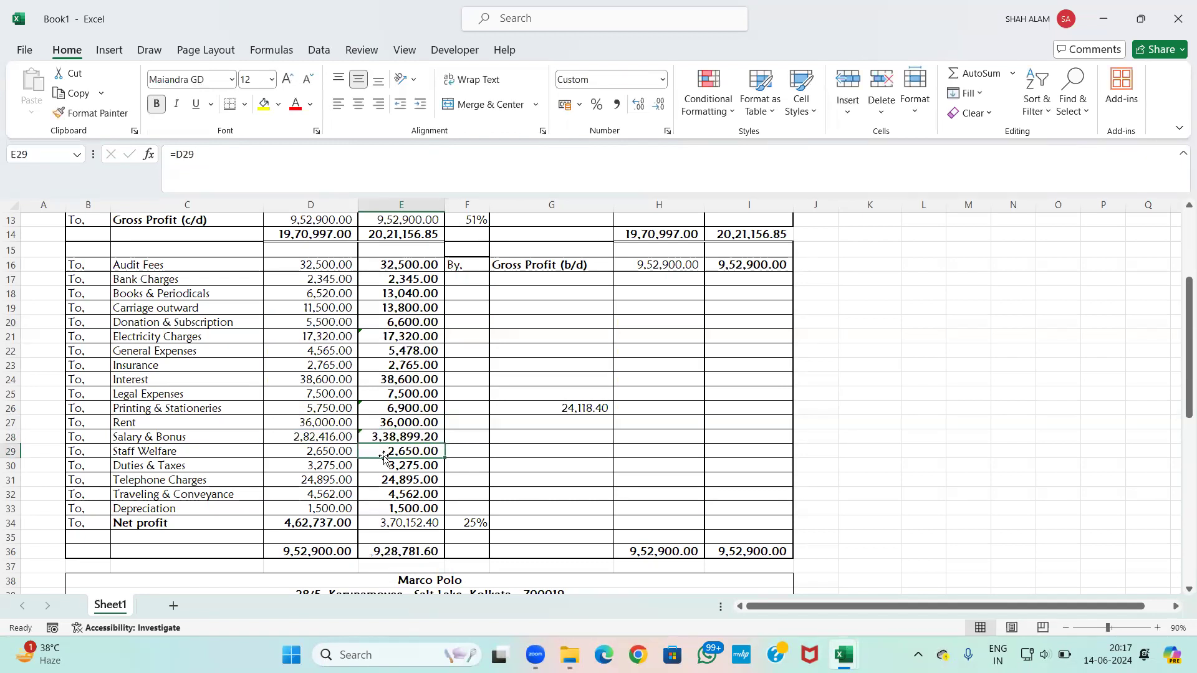
pyautogui.click(434, 439)
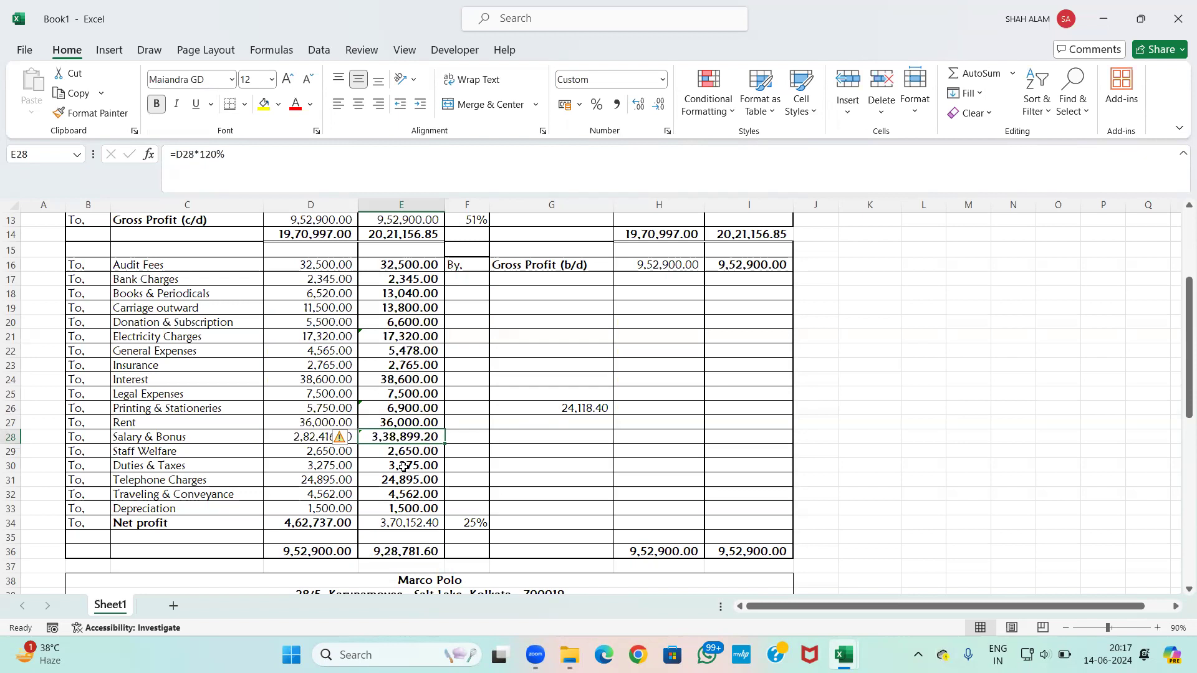
# Step: Raise the recast Staff Welfare expense by setting E29 to =D29*150%
pyautogui.click(409, 451)
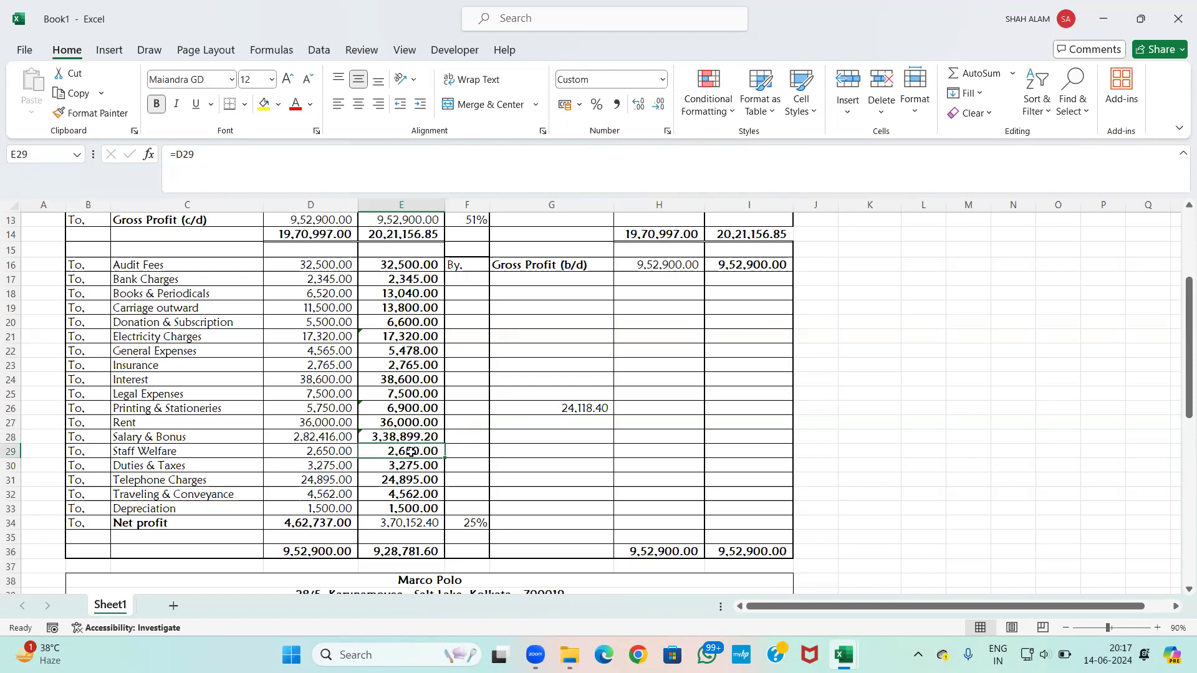
pyautogui.doubleClick(429, 449)
pyautogui.write('*150%')
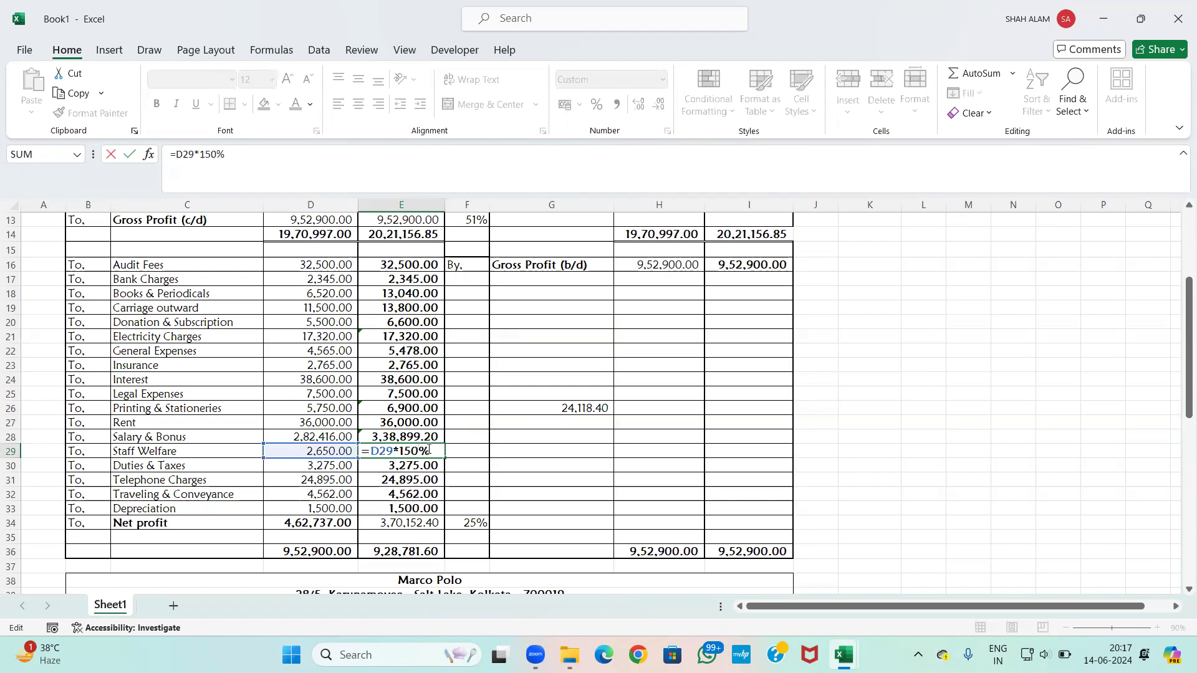
pyautogui.press('Return')
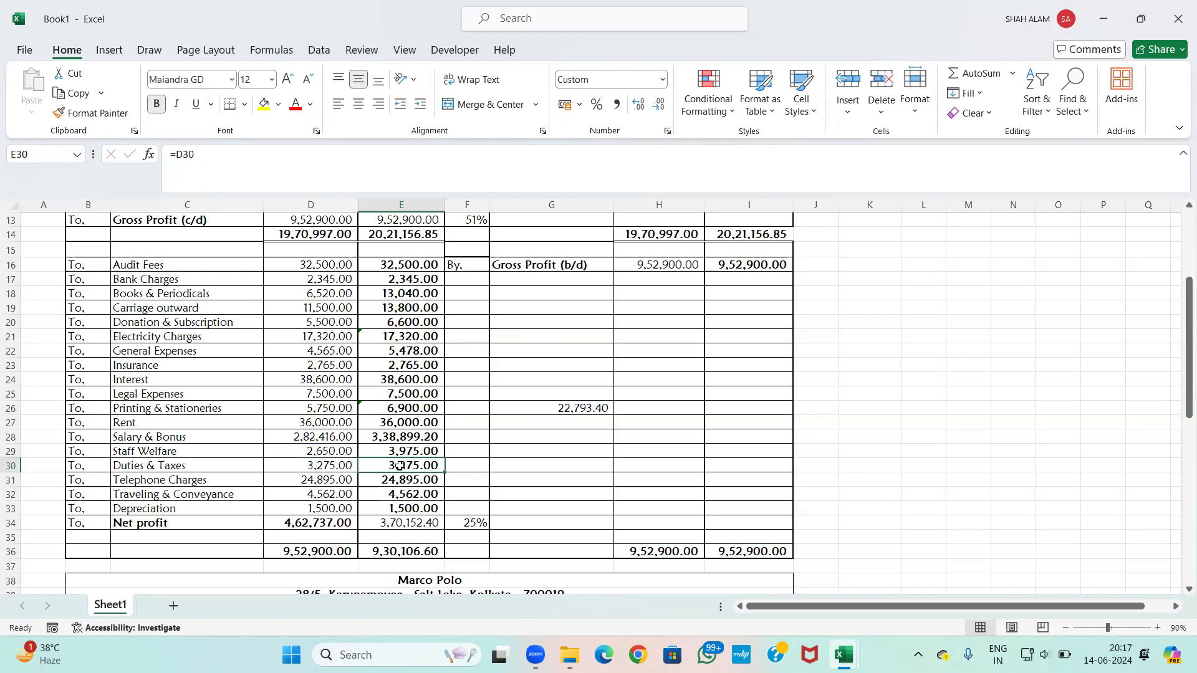
# Step: Raise the recast Traveling & Conveyance expense by setting E32 to =D32*120%
pyautogui.click(405, 484)
pyautogui.click(405, 496)
pyautogui.doubleClick(404, 496)
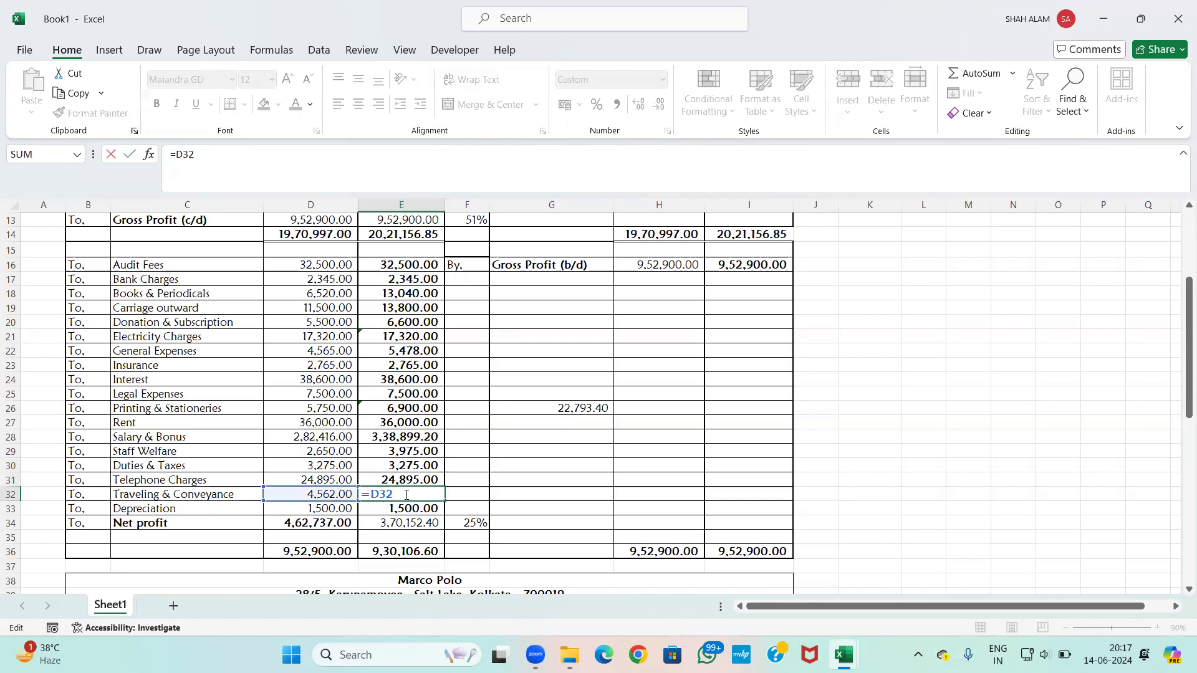
pyautogui.write('*120%')
pyautogui.press('Return')
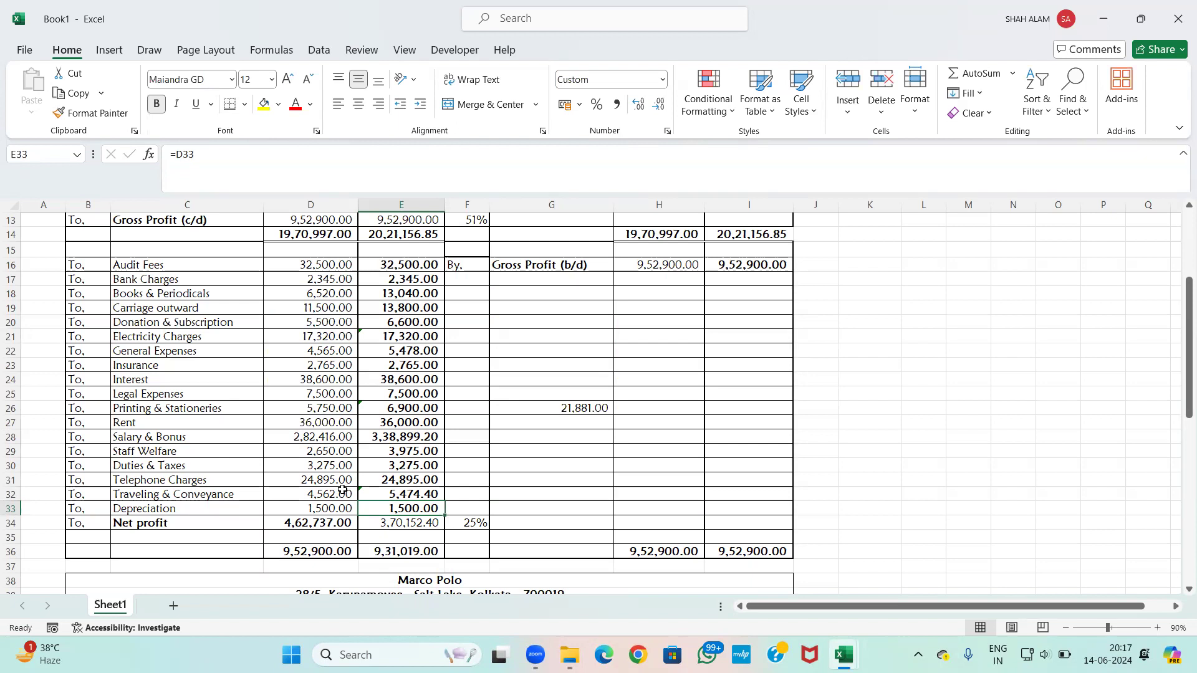
# Step: Insert a new row 34 above Net profit and enter "To," in B34
pyautogui.click(10, 524)
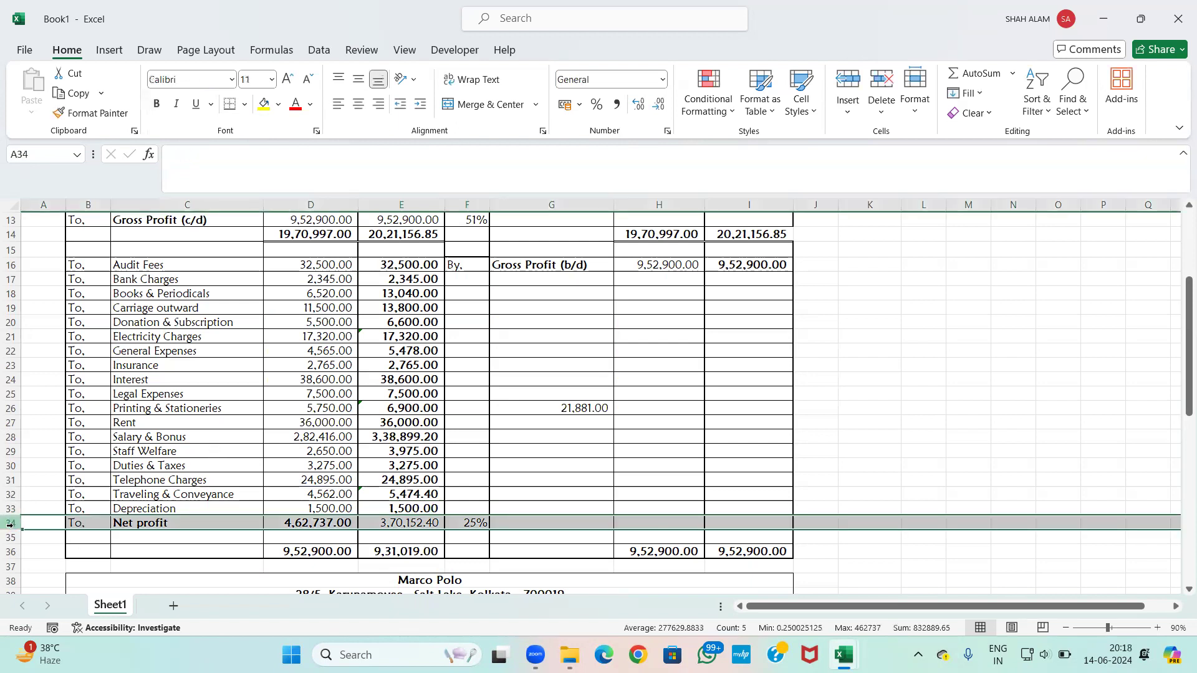
pyautogui.hotkey('ctrl', 'shift', '=')
pyautogui.click(85, 524)
pyautogui.write('To,')
pyautogui.press('Tab')
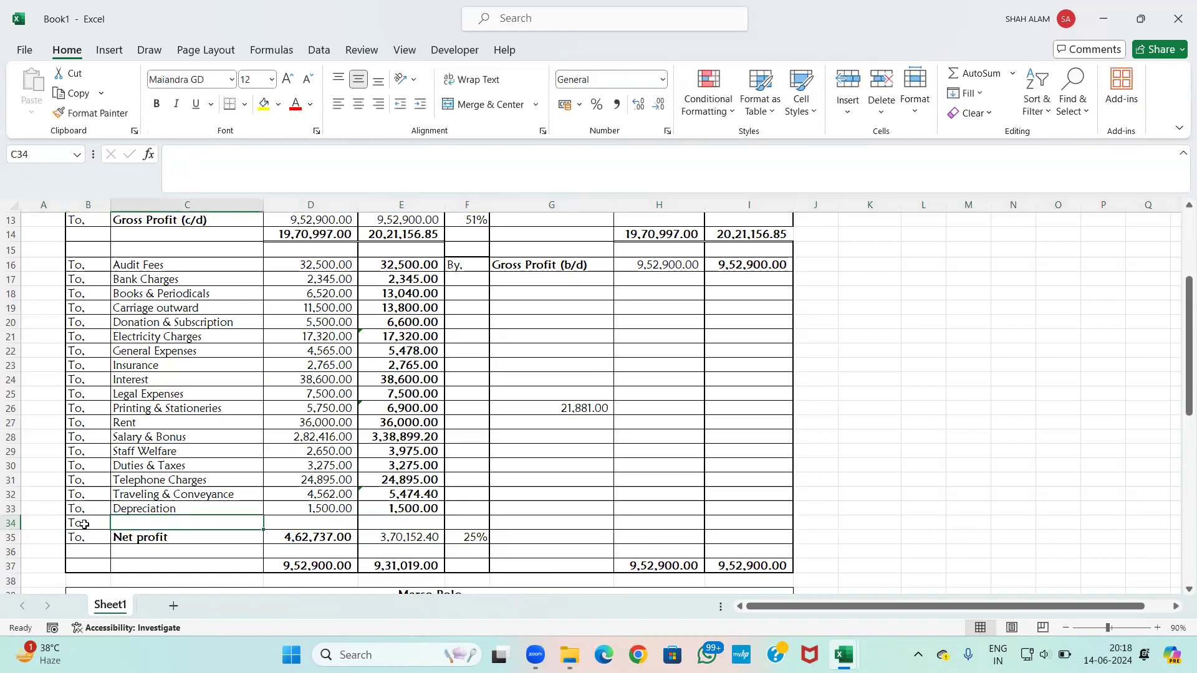
# Step: Enter "Petrol exp" as the new expense name in C34 and go to its recast amount cell E34
pyautogui.write('pet')
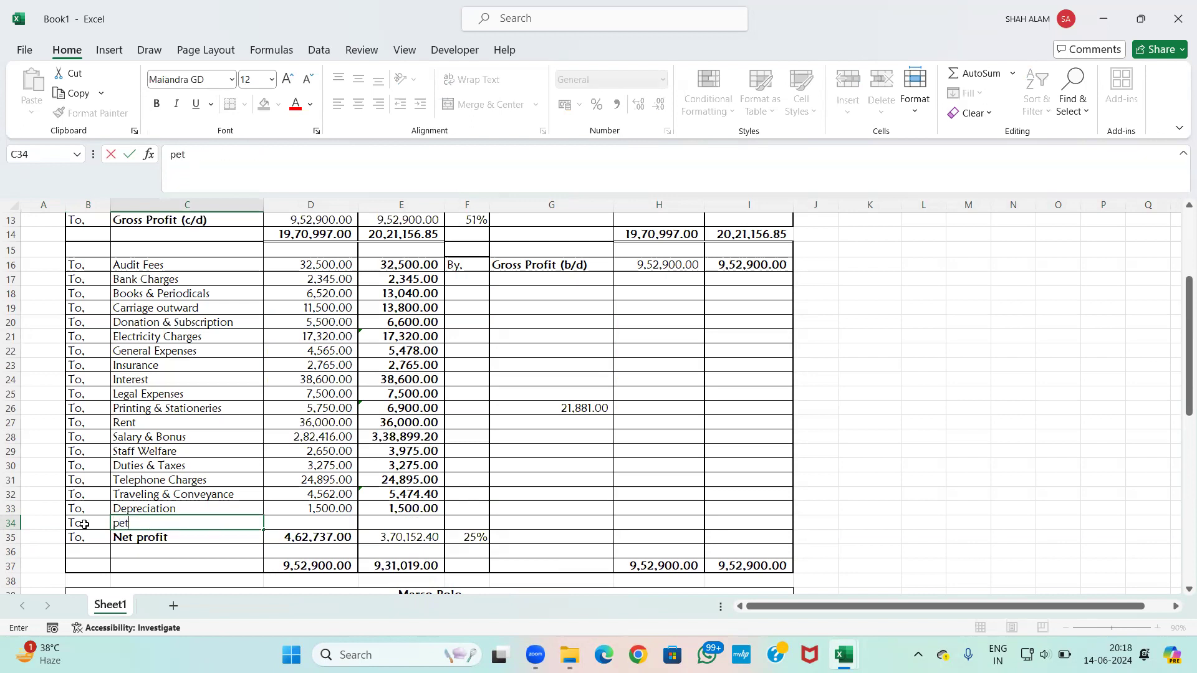
pyautogui.press('BackSpace')
pyautogui.press('BackSpace')
pyautogui.write('P')
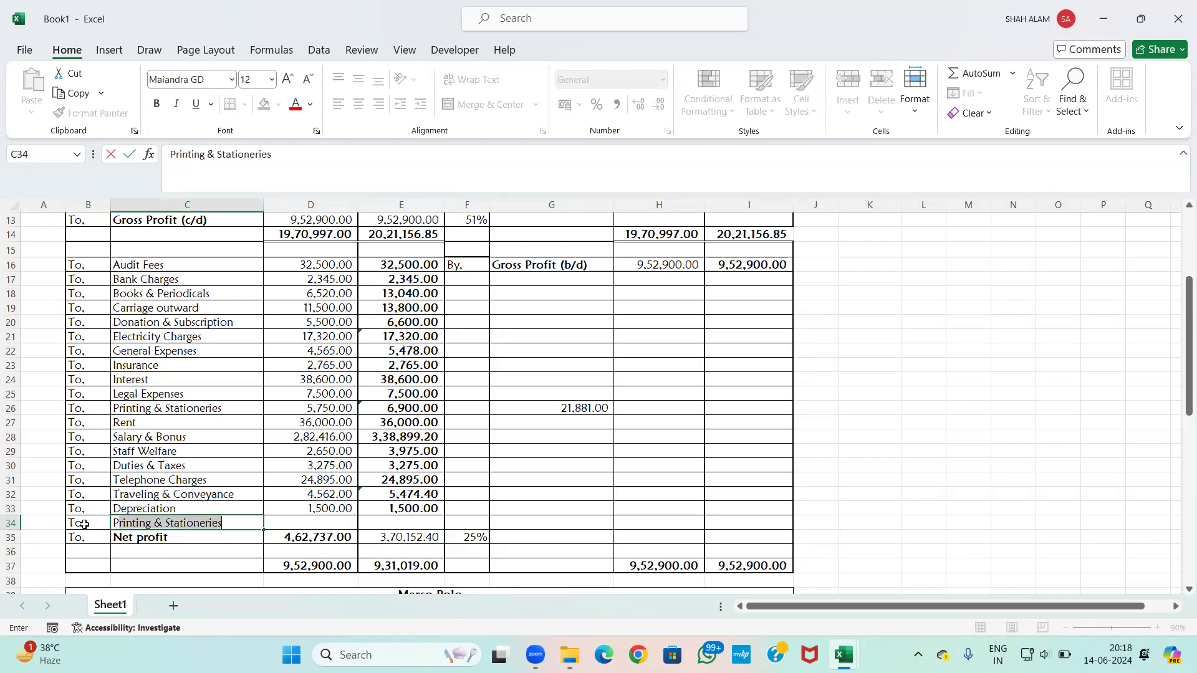
pyautogui.write('etrol ex')
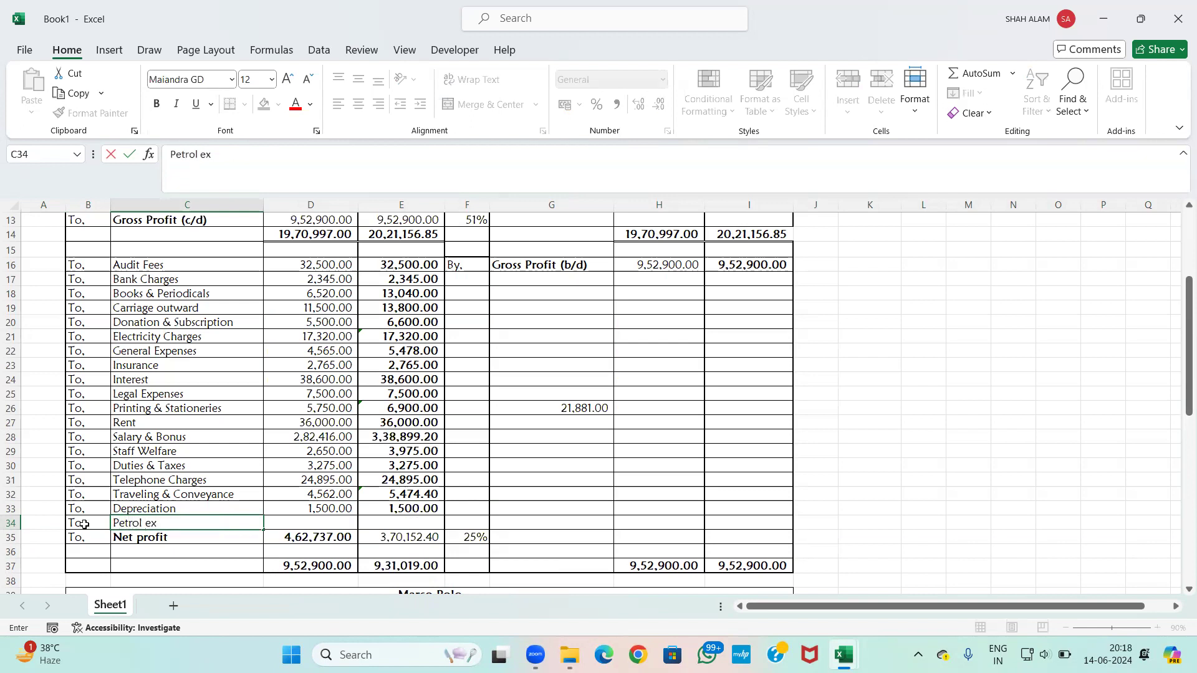
pyautogui.write('p')
pyautogui.press('Tab')
pyautogui.press('Tab')
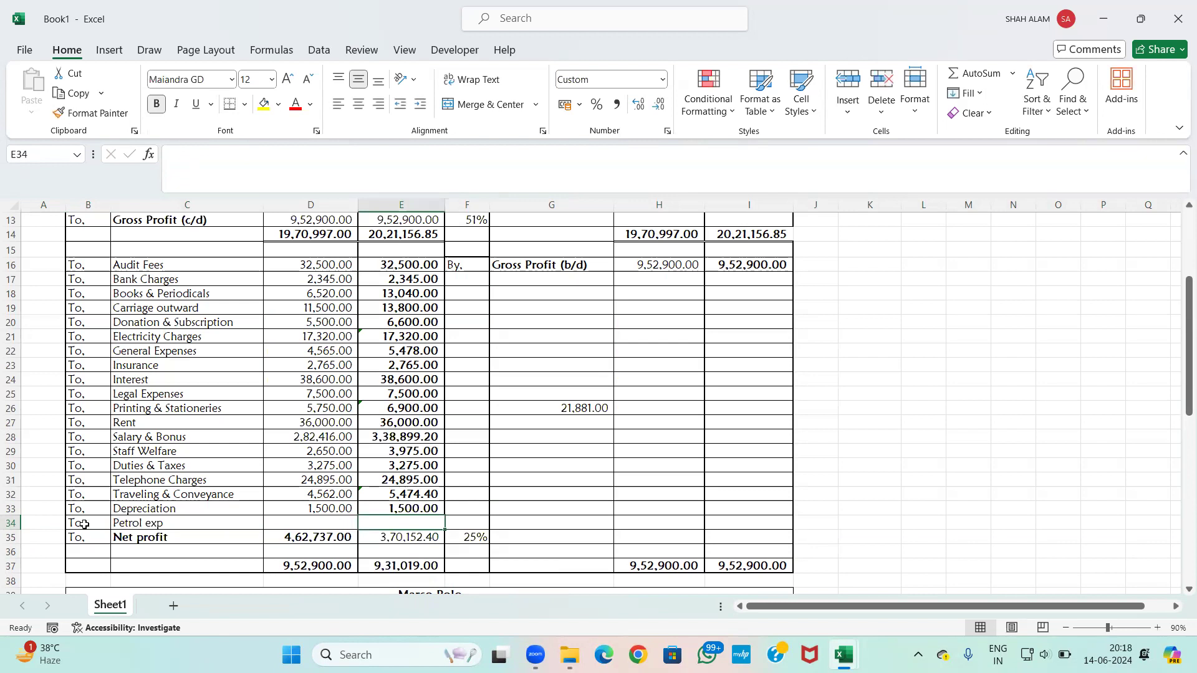
# Step: Enter 10000 as the recast Petrol exp amount in E34 and review the notes below the Balance Sheet
pyautogui.write('10000')
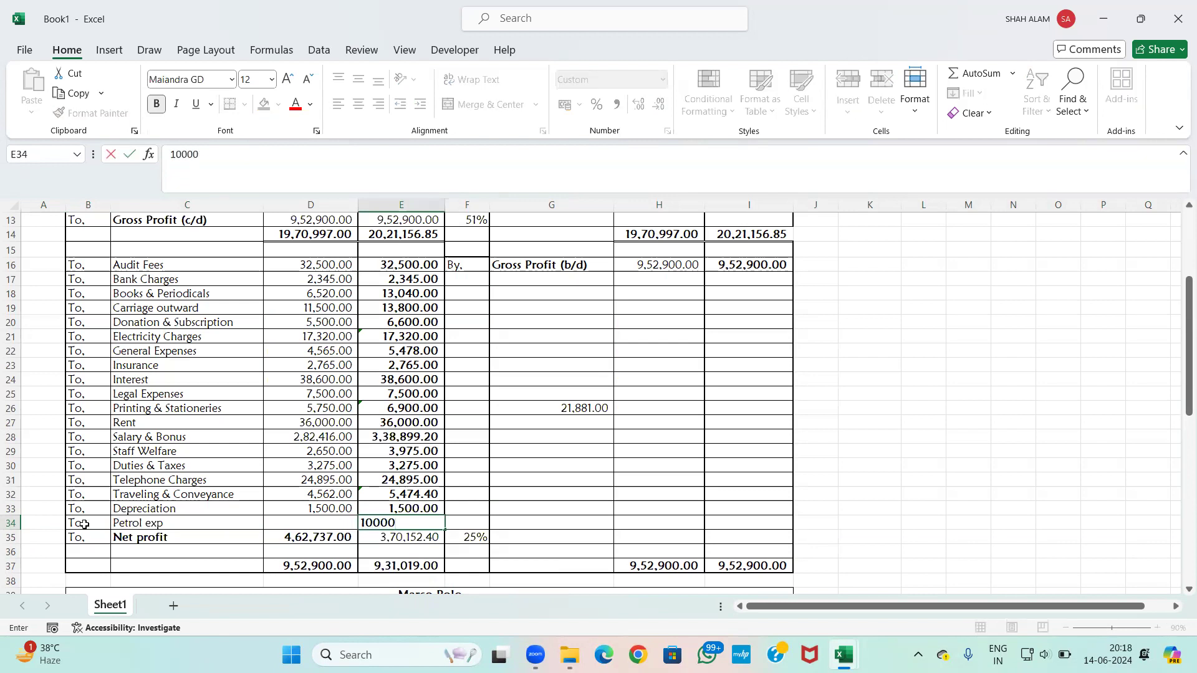
pyautogui.press('Return')
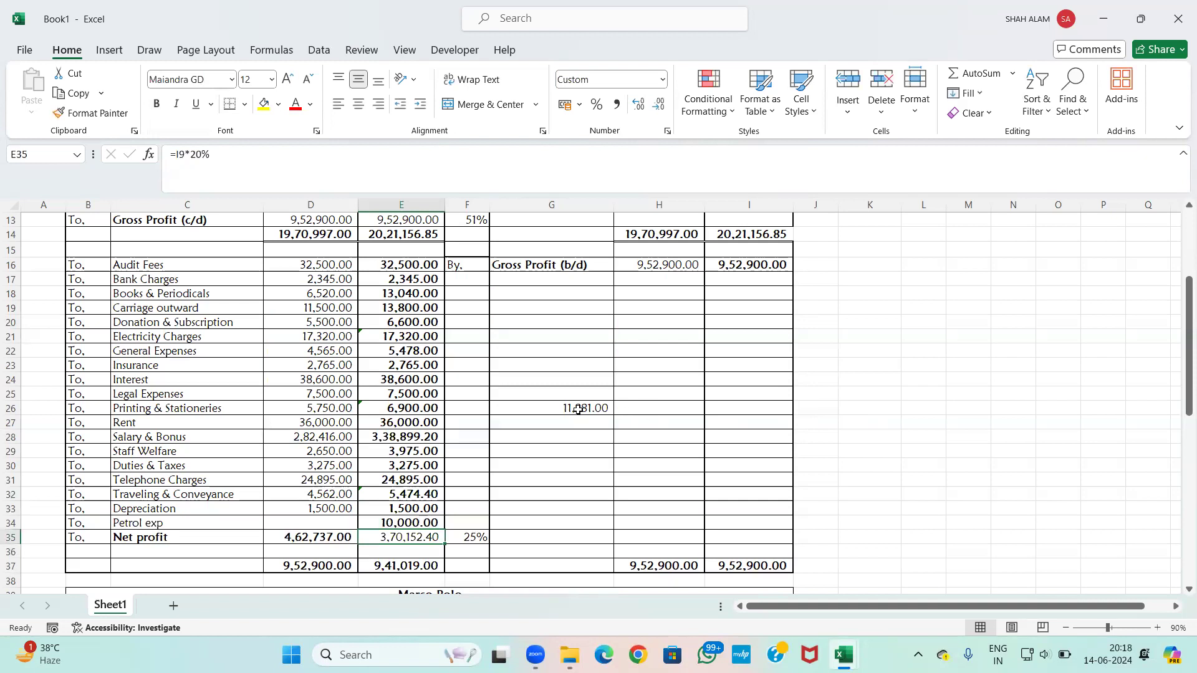
pyautogui.scroll(-5, 570, 431)
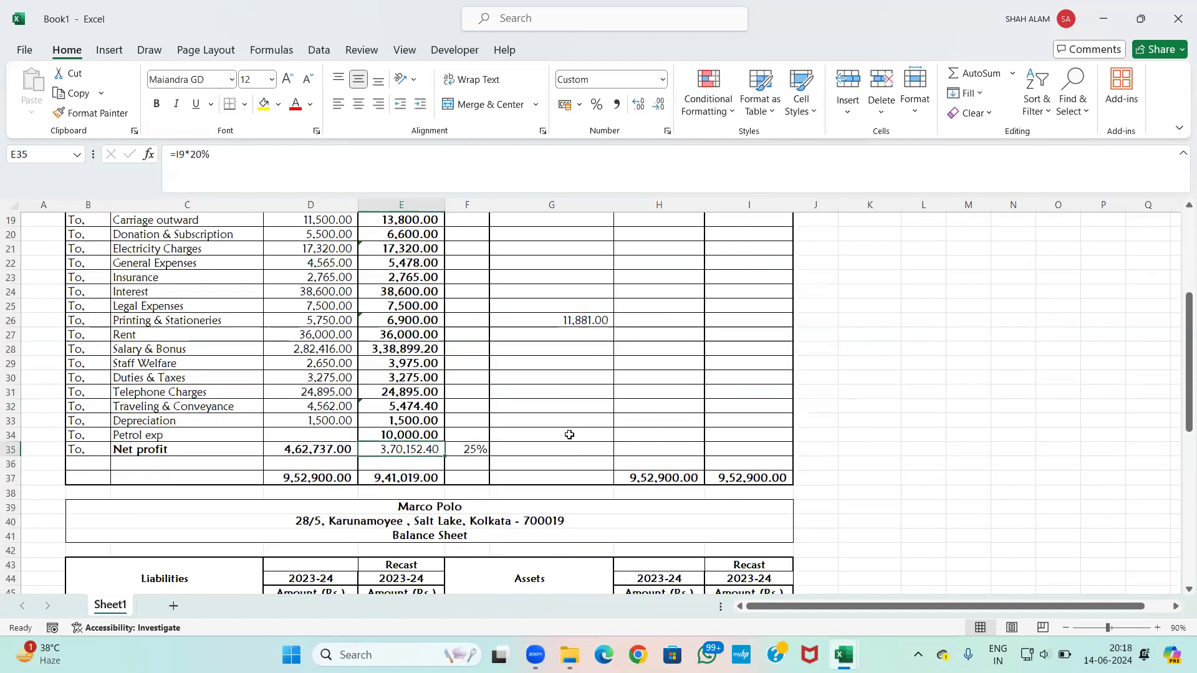
pyautogui.scroll(-7, 569, 435)
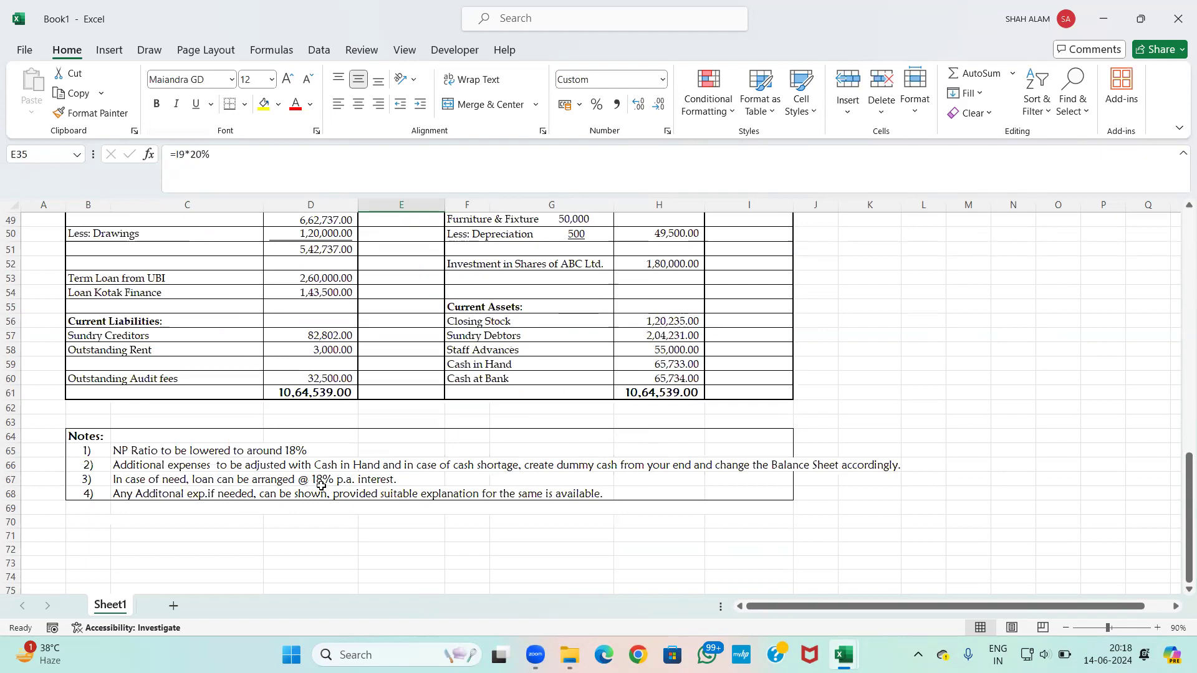
pyautogui.scroll(10, 349, 444)
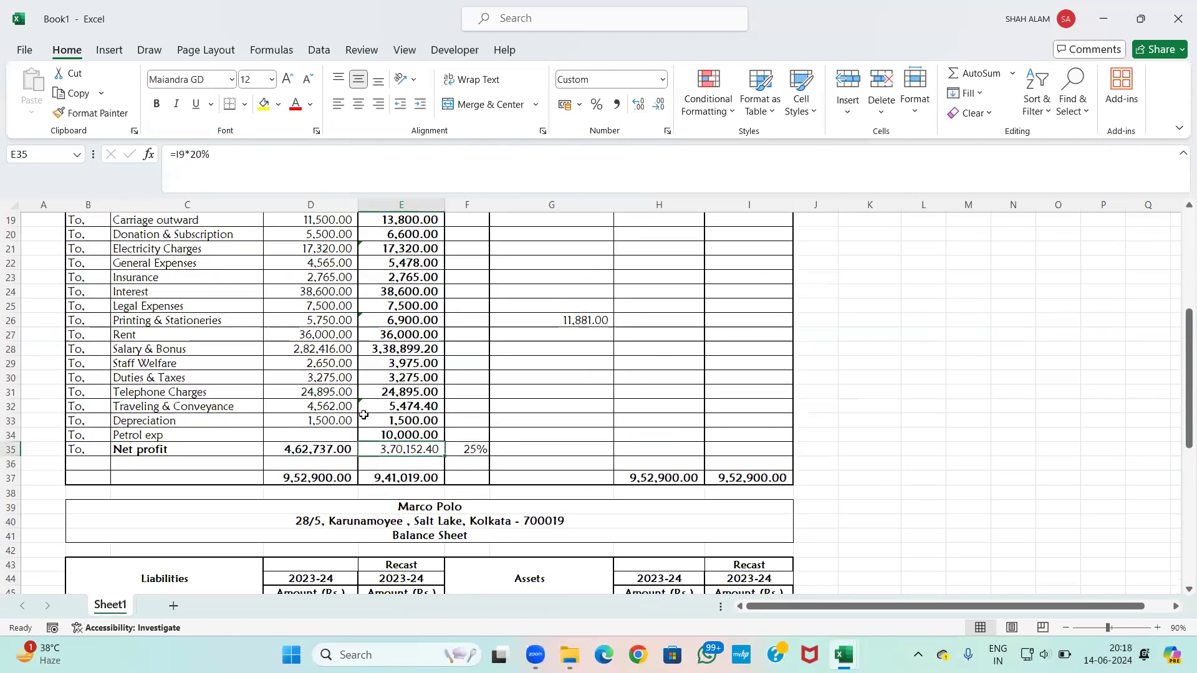
pyautogui.scroll(-11, 360, 420)
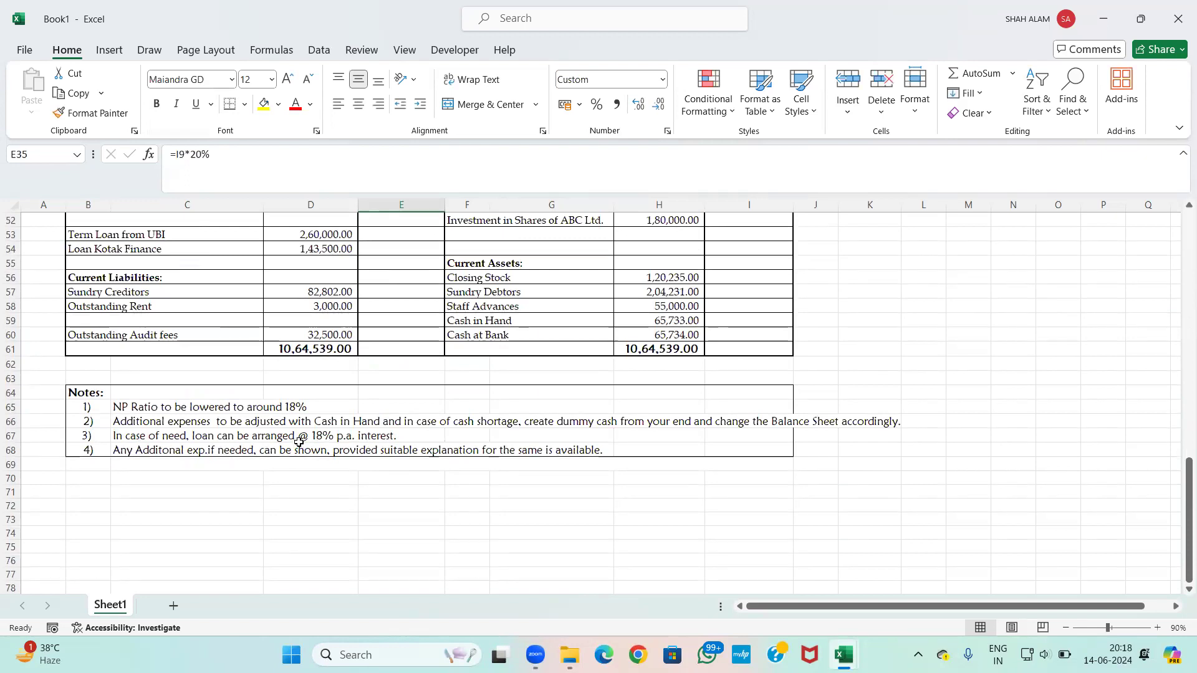
pyautogui.scroll(3, 299, 442)
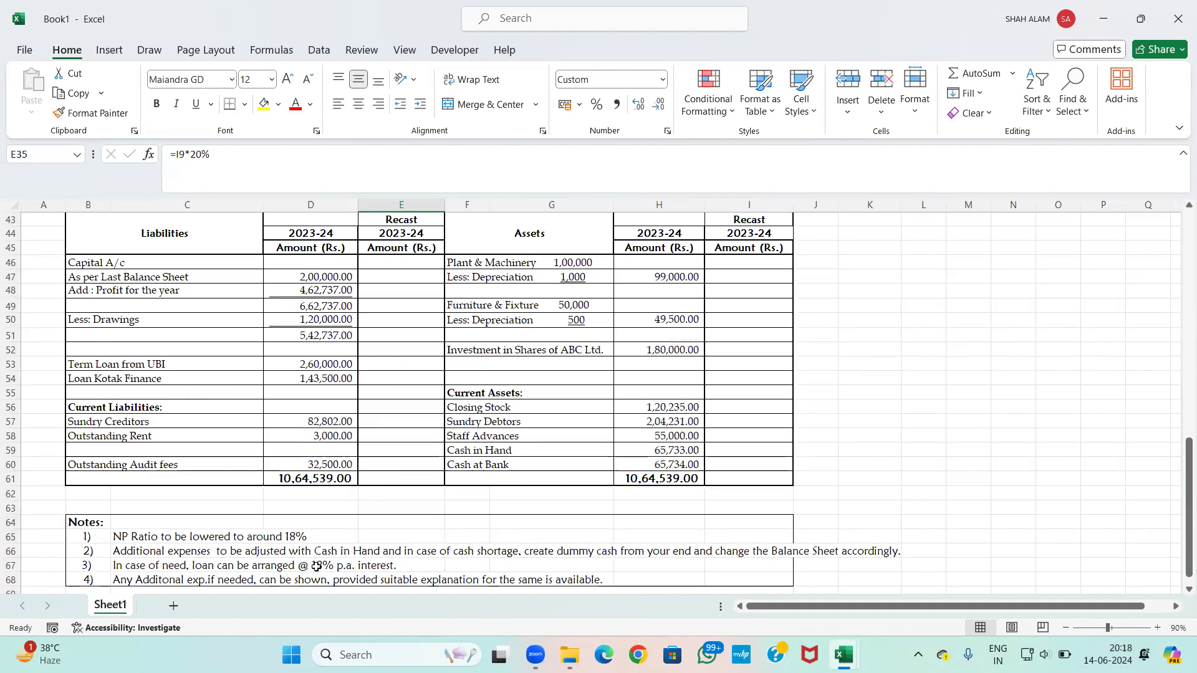
pyautogui.scroll(10, 316, 566)
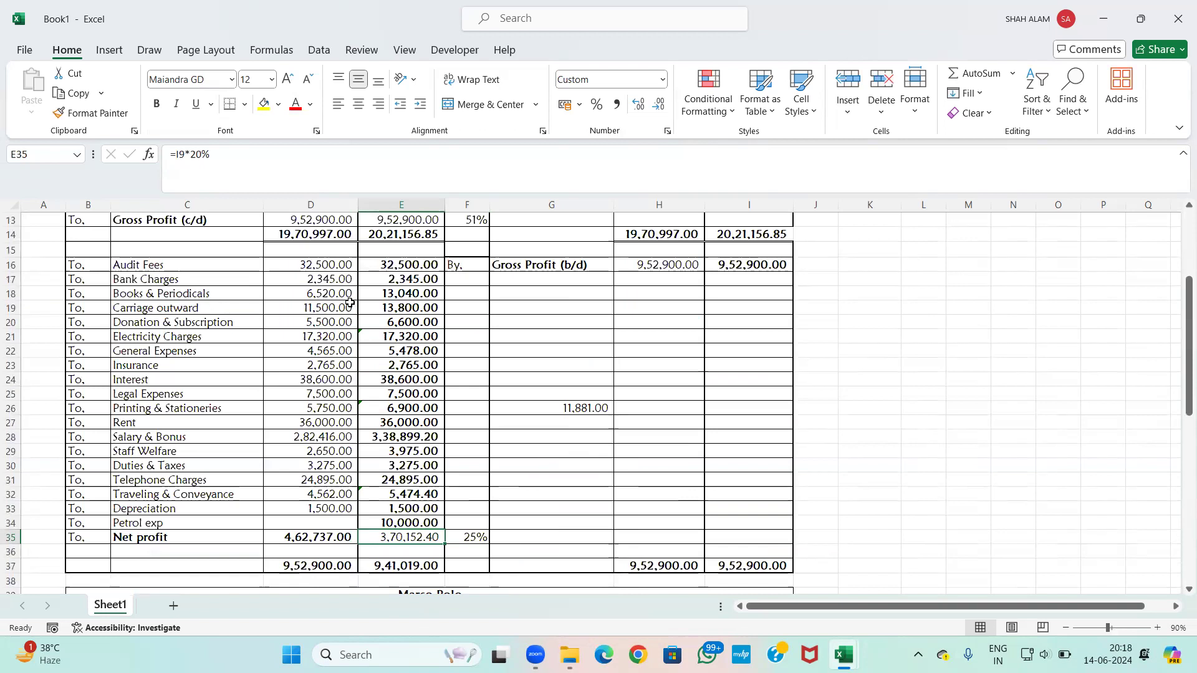
# Step: Raise the recast General Expenses by setting E22 to =D22*150%
pyautogui.click(387, 294)
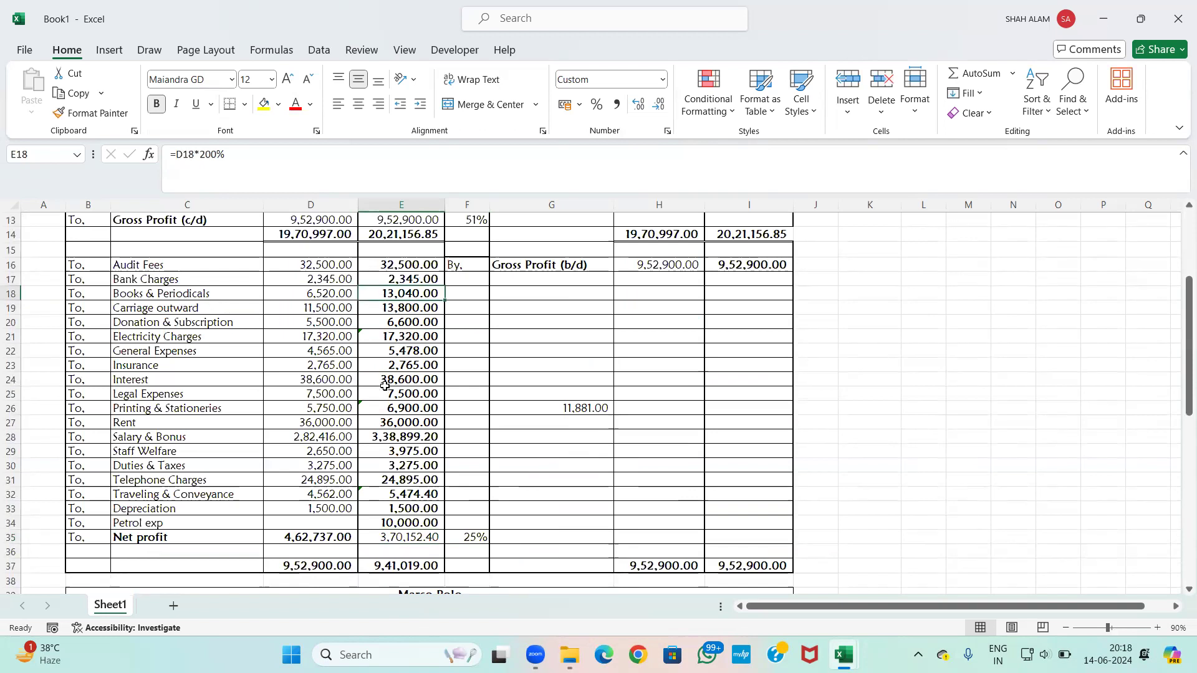
pyautogui.click(399, 351)
pyautogui.doubleClick(419, 351)
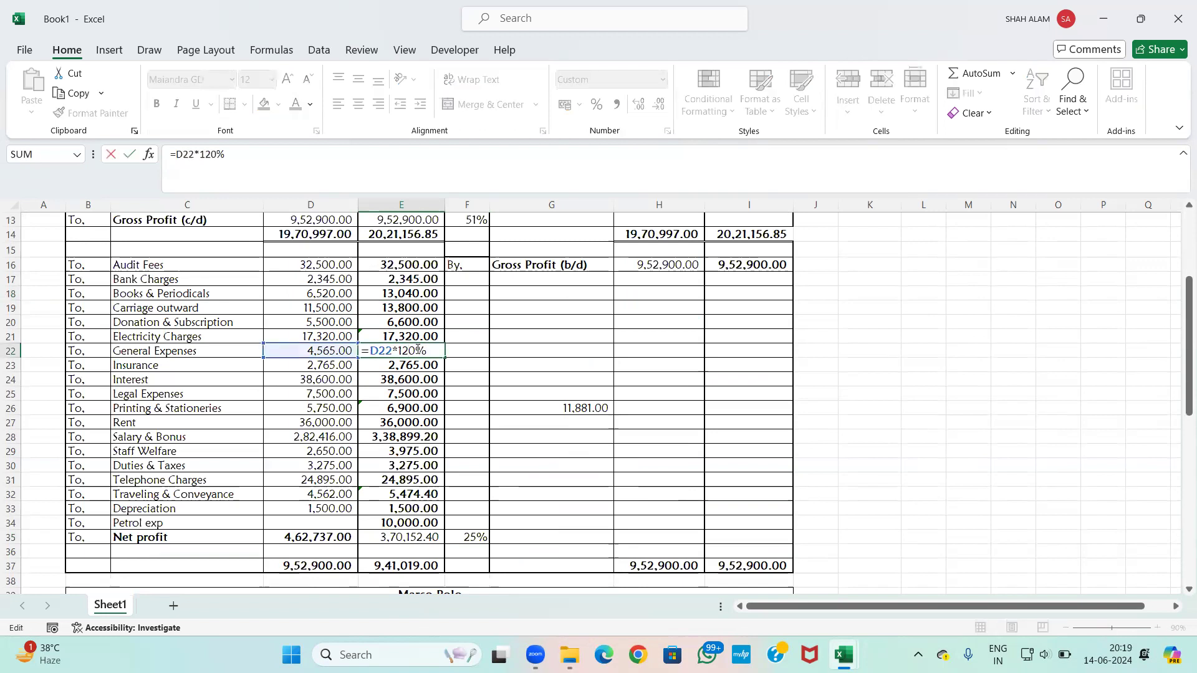
pyautogui.press('BackSpace')
pyautogui.press('BackSpace')
pyautogui.write('50')
pyautogui.press('Return')
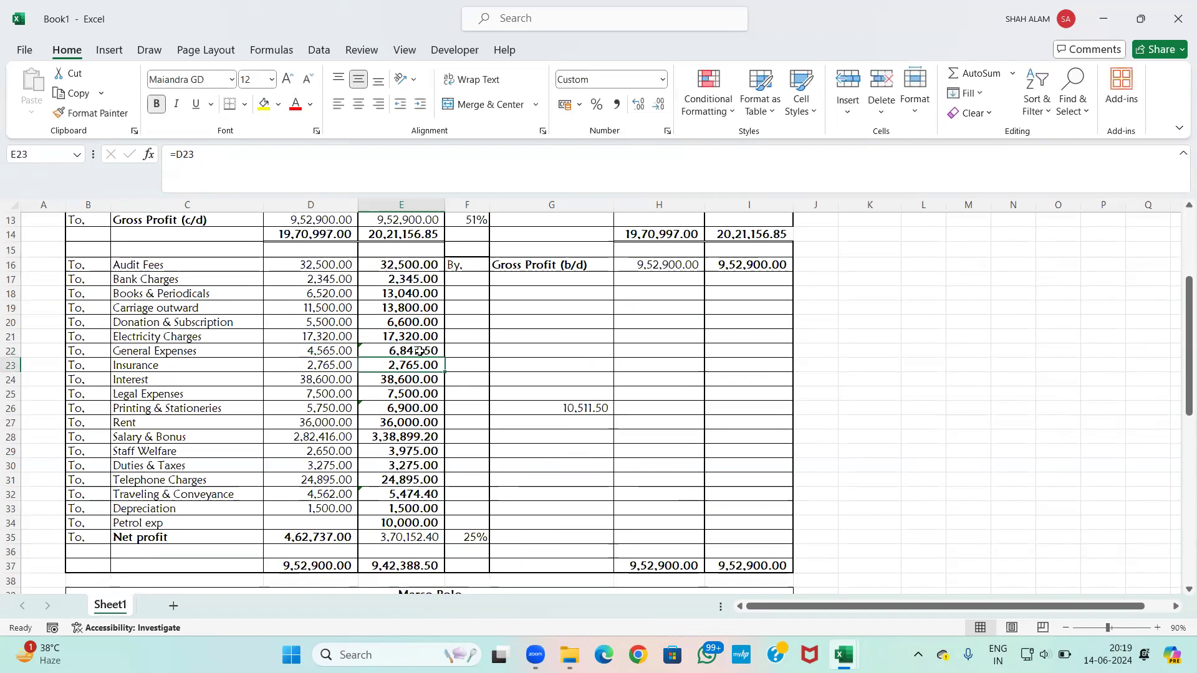
# Step: Raise the recast Printing & Stationeries expense by setting E26 to =D26*150%
pyautogui.click(414, 406)
pyautogui.doubleClick(422, 407)
pyautogui.press('BackSpace')
pyautogui.press('BackSpace')
pyautogui.write('50')
pyautogui.press('Return')
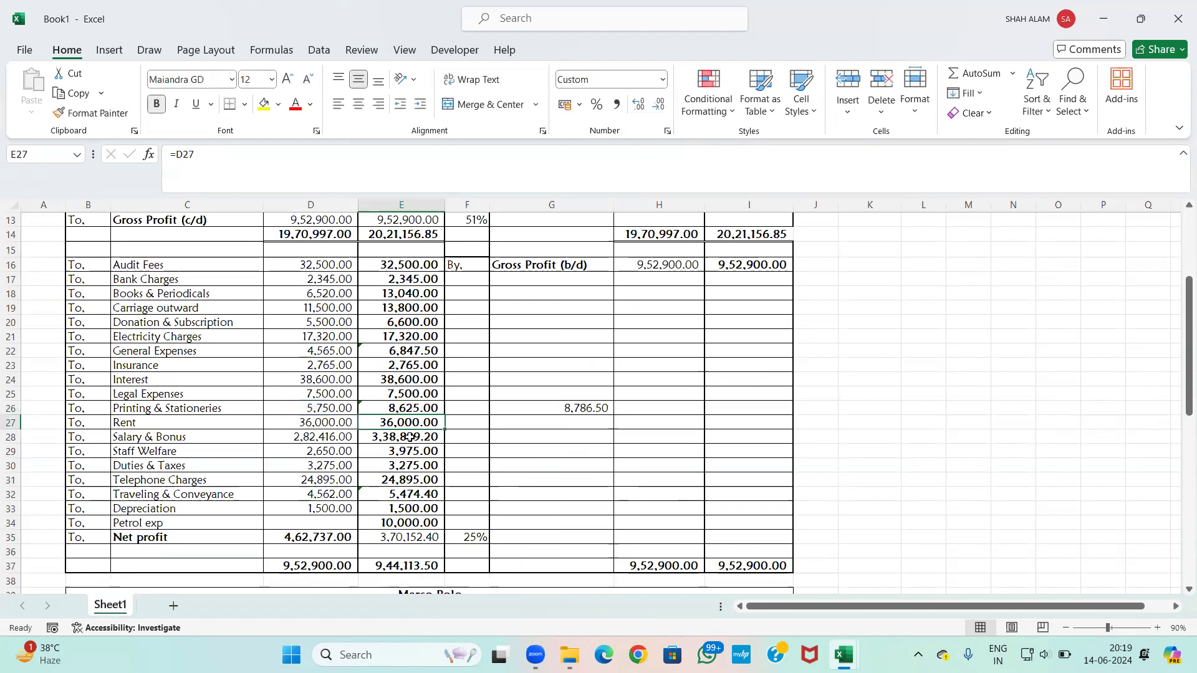
# Step: Raise the recast Staff Welfare expense by setting E29 to =D29*200%
pyautogui.click(408, 452)
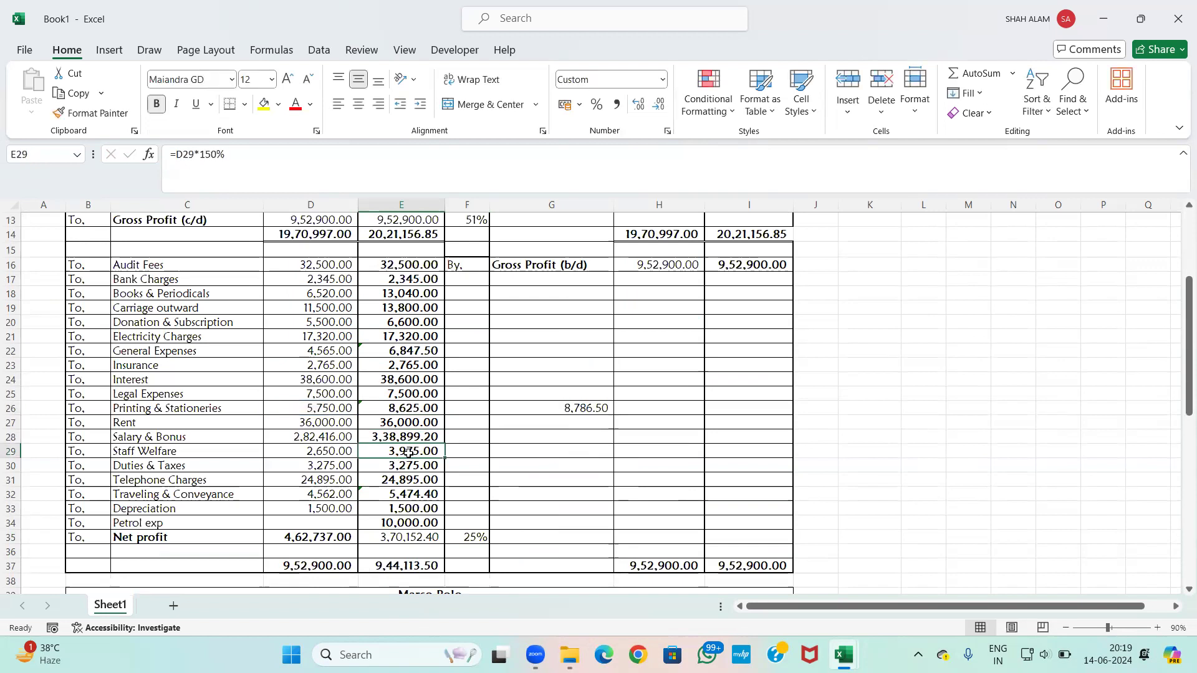
pyautogui.doubleClick(409, 453)
pyautogui.press('BackSpace')
pyautogui.press('BackSpace')
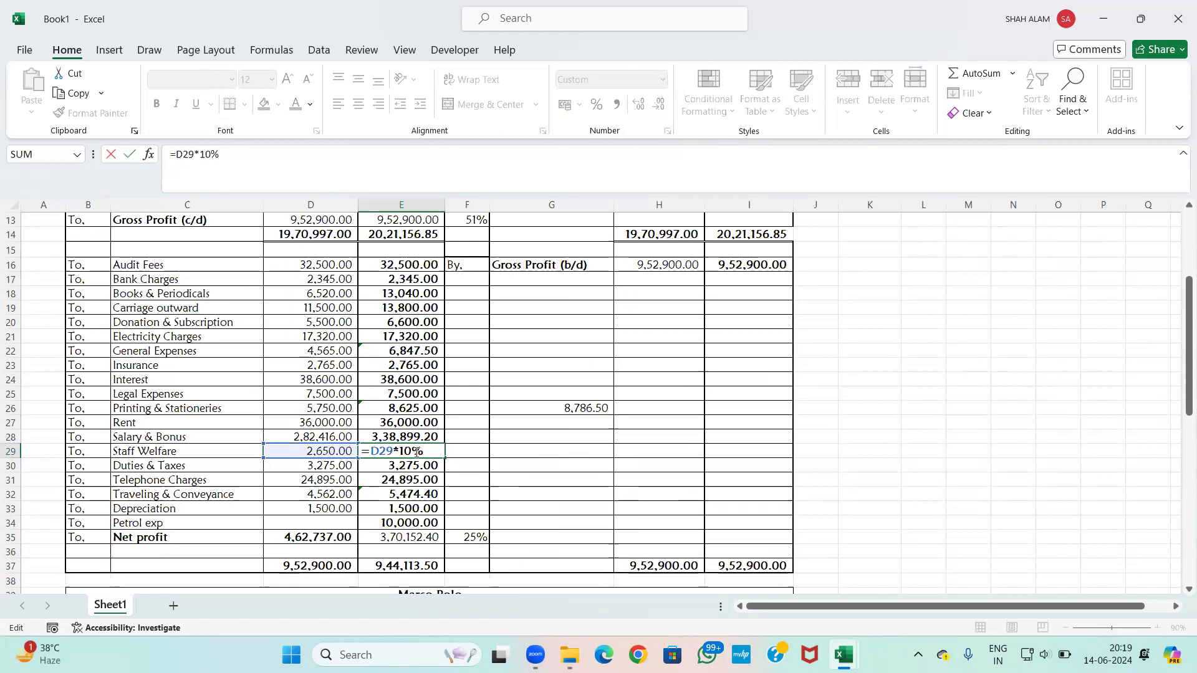
pyautogui.write('20')
pyautogui.press('Return')
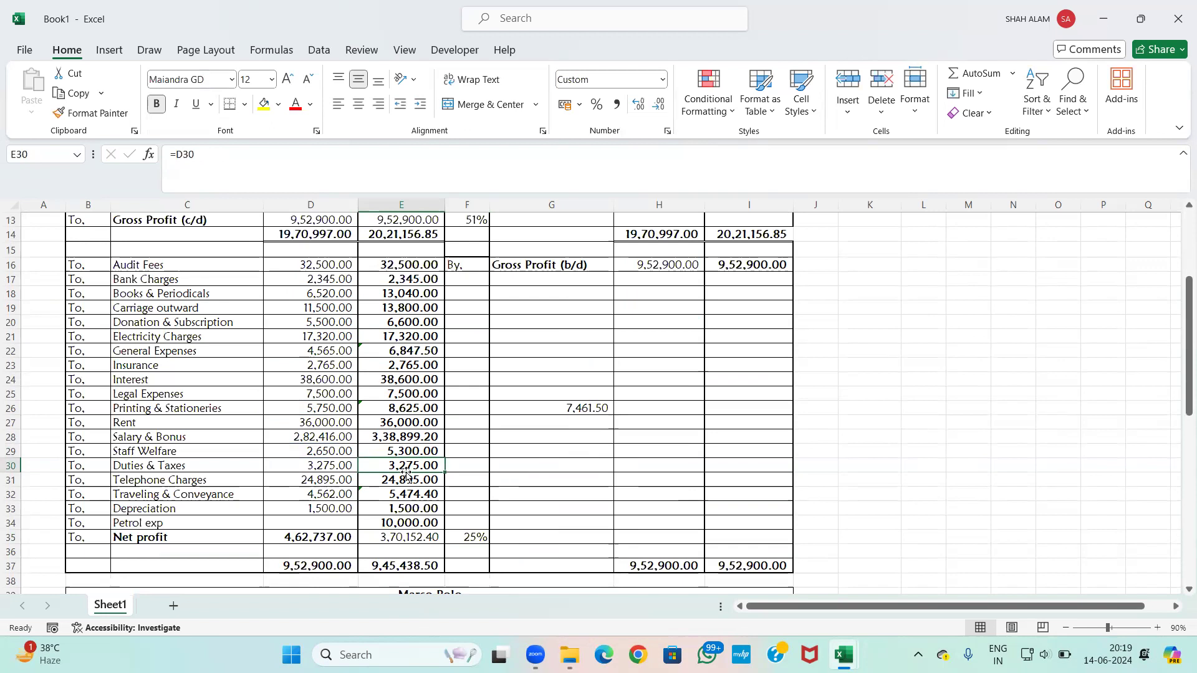
# Step: Raise the recast Traveling & Conveyance expense by setting E32 to =D32*150%
pyautogui.click(401, 492)
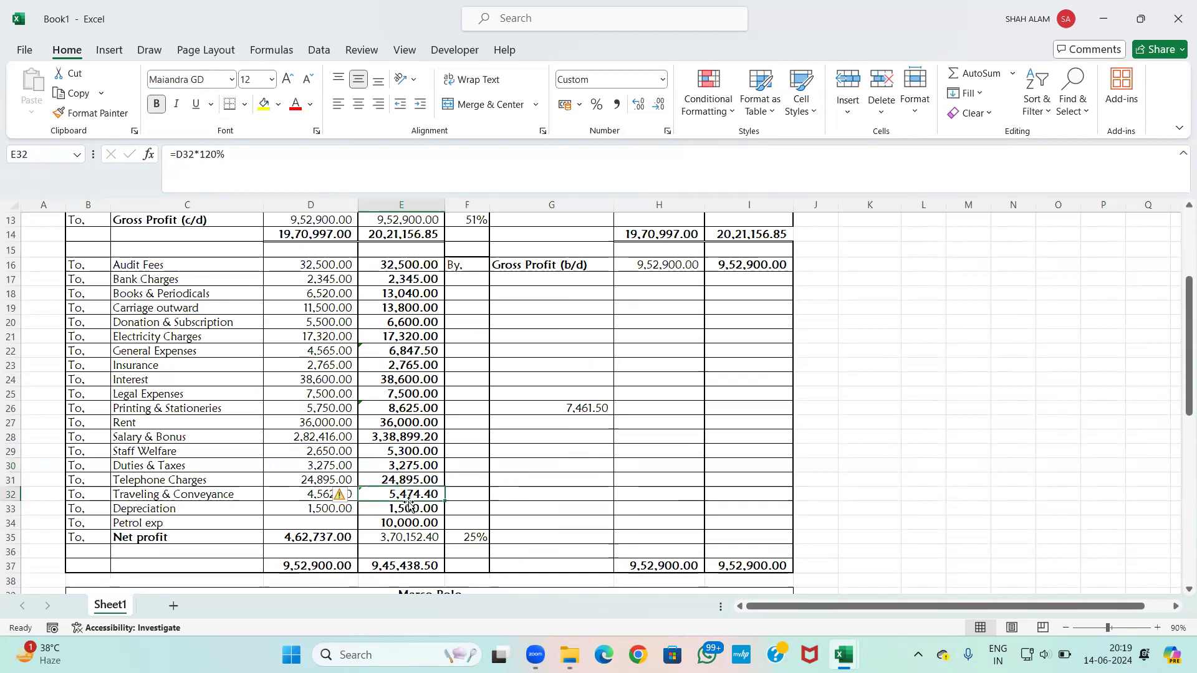
pyautogui.doubleClick(416, 493)
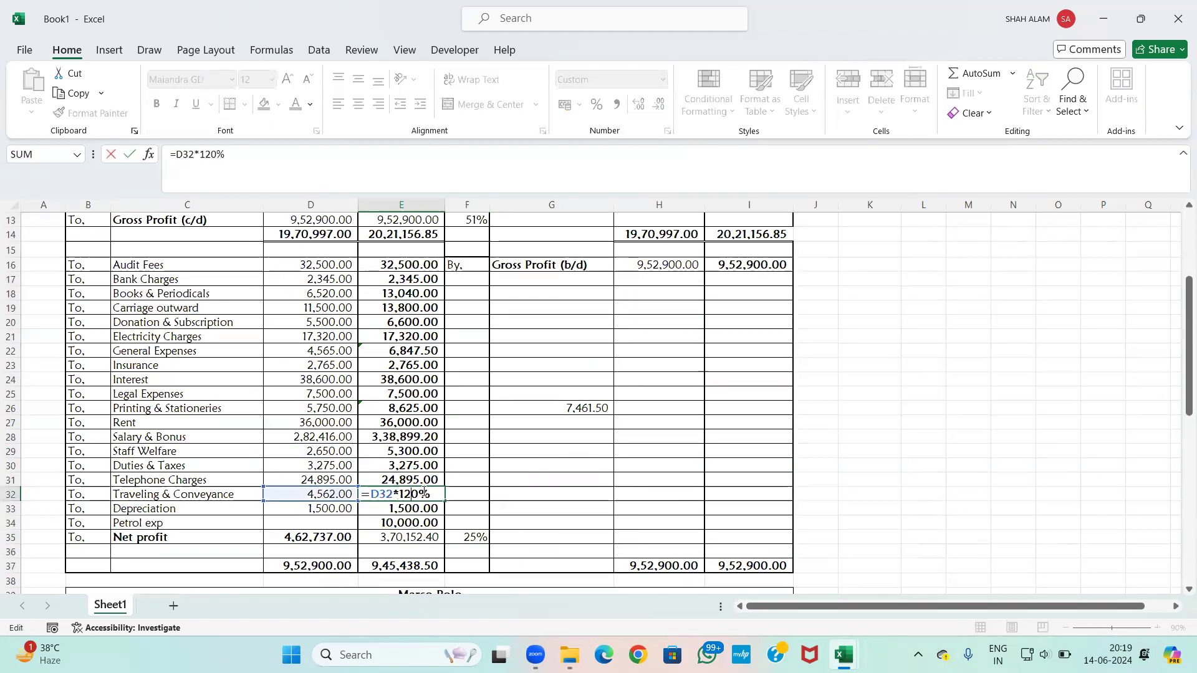
pyautogui.press('BackSpace')
pyautogui.press('BackSpace')
pyautogui.press('BackSpace')
pyautogui.write('50%')
pyautogui.press('Return')
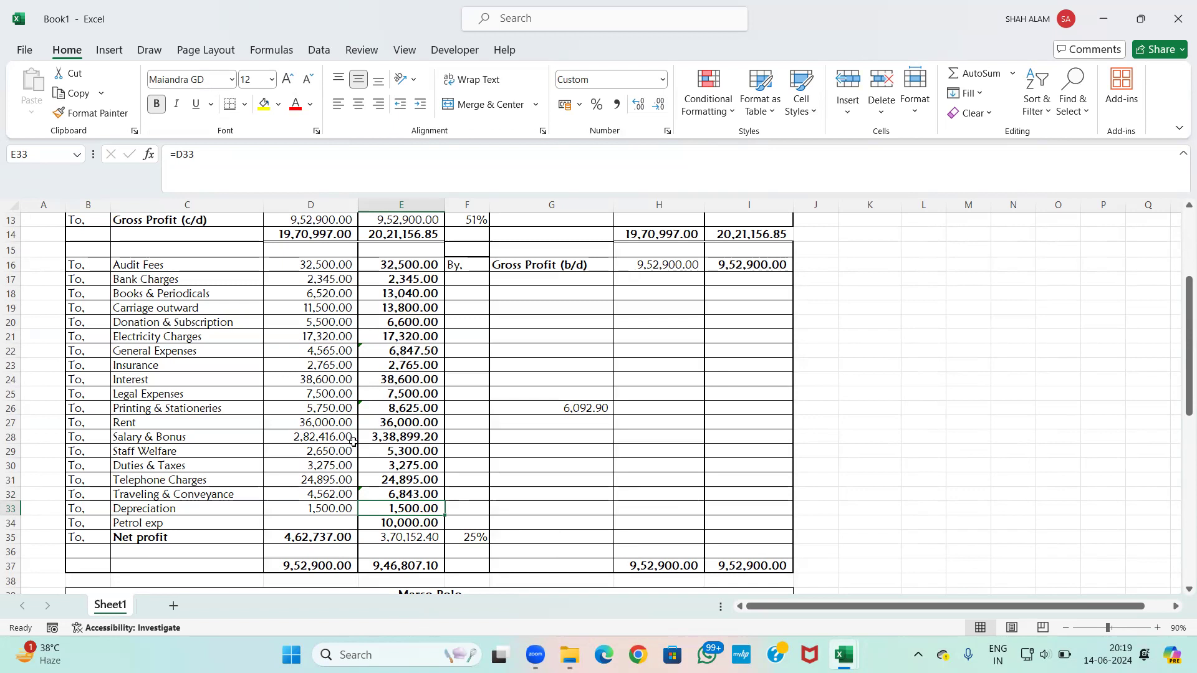
# Step: Set the recast Petrol exp amount in E34 to 15000
pyautogui.click(391, 297)
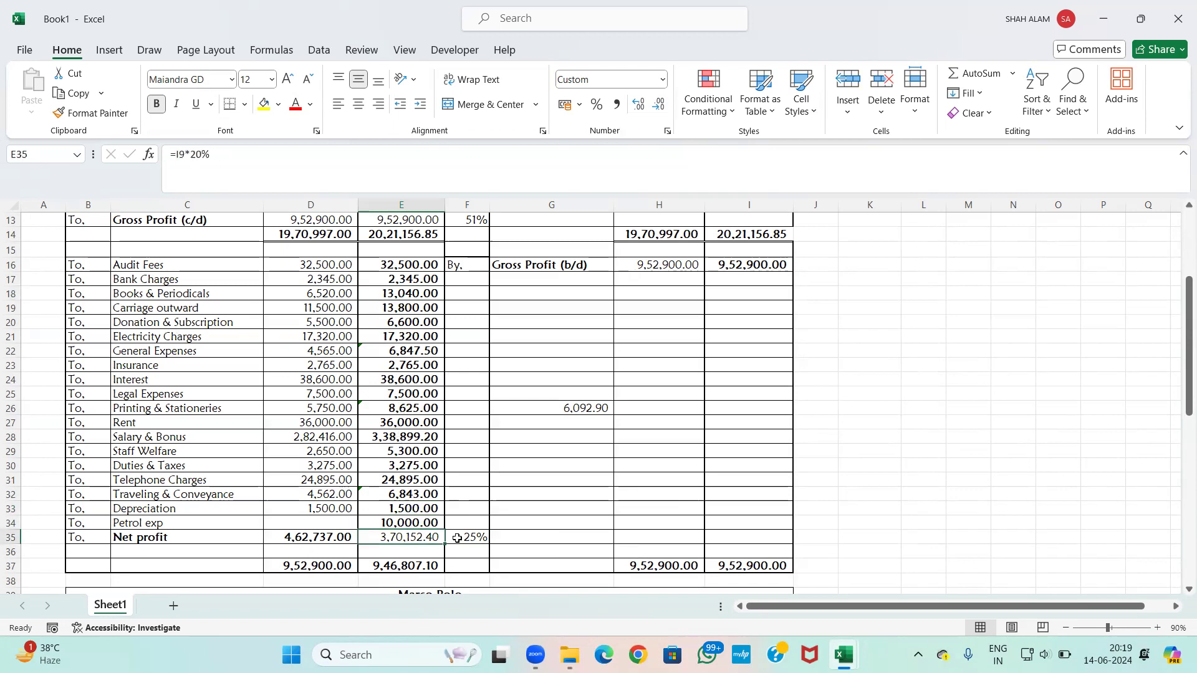
pyautogui.click(398, 523)
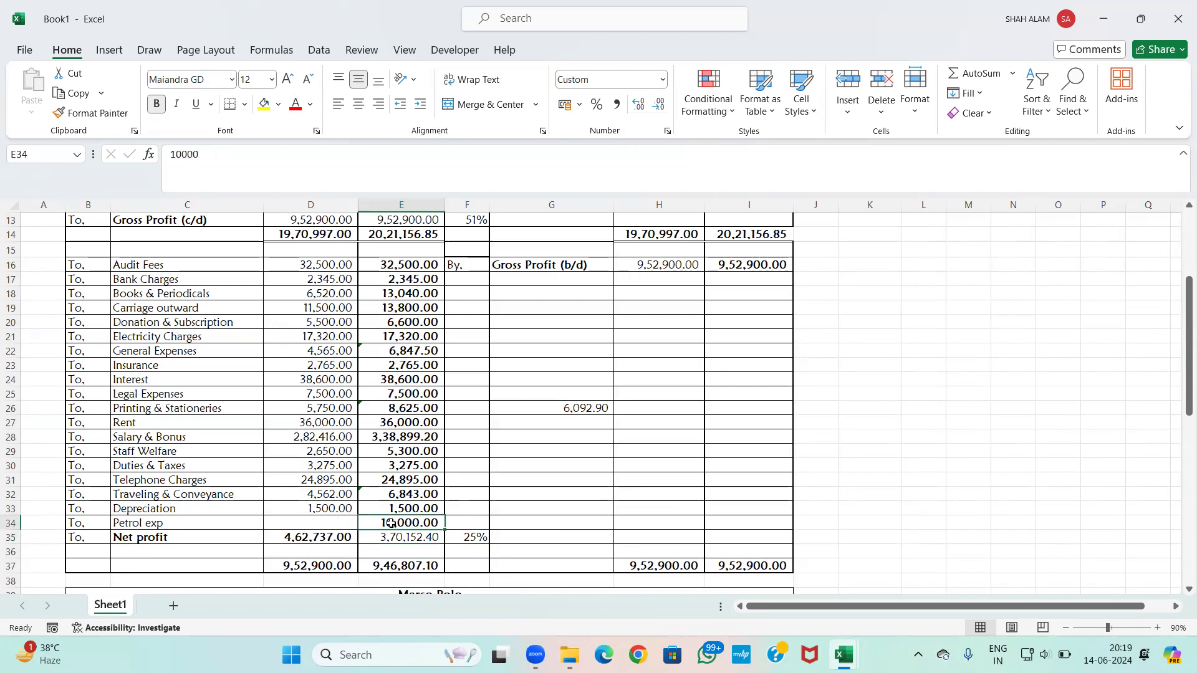
pyautogui.doubleClick(390, 524)
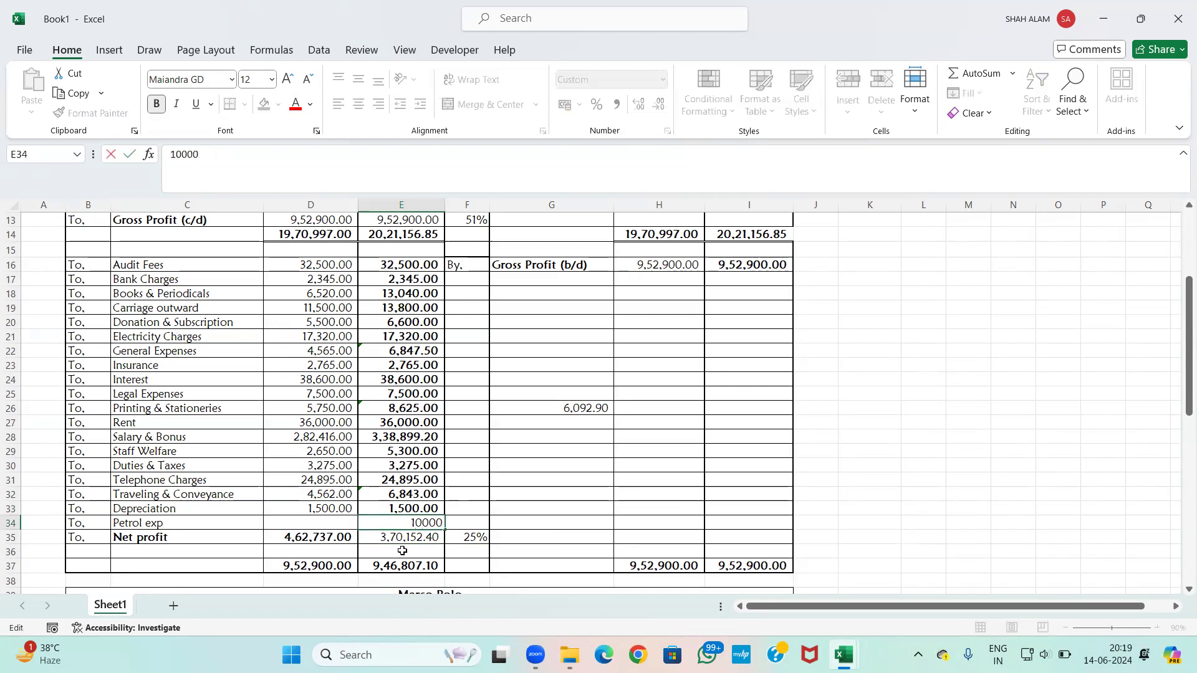
pyautogui.click(402, 551)
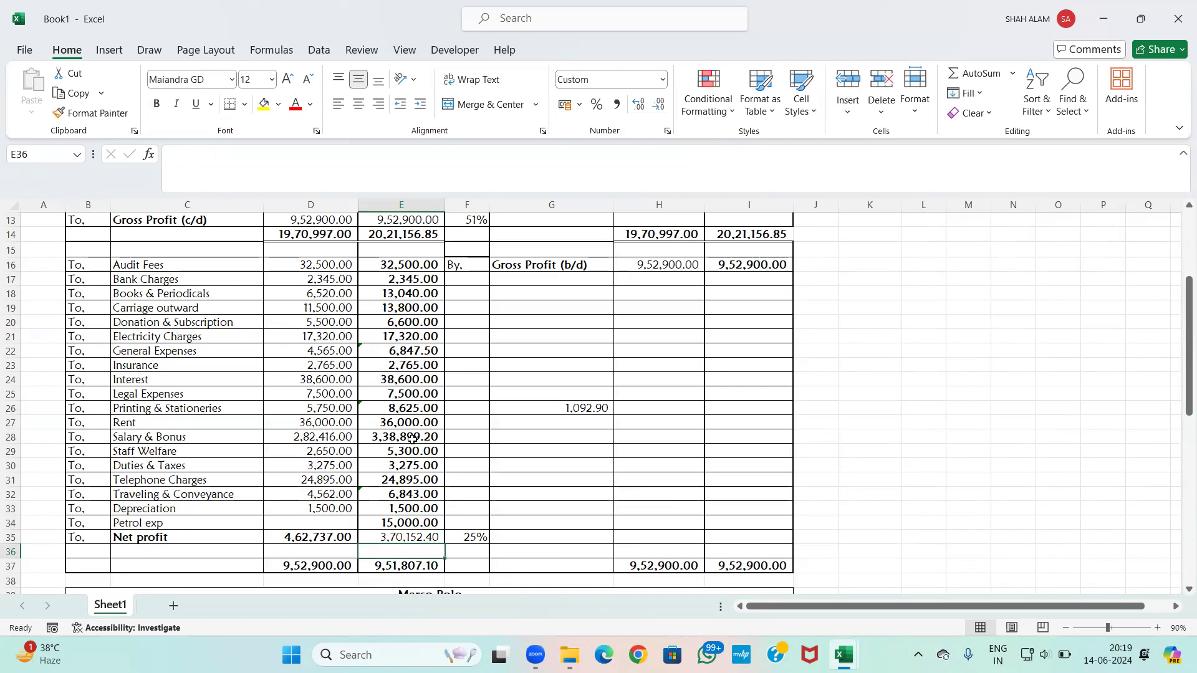
# Step: Absorb the remaining difference in Staff Welfare by extending the E29 formula to =D29*200%+1092.9
pyautogui.click(397, 452)
pyautogui.doubleClick(399, 452)
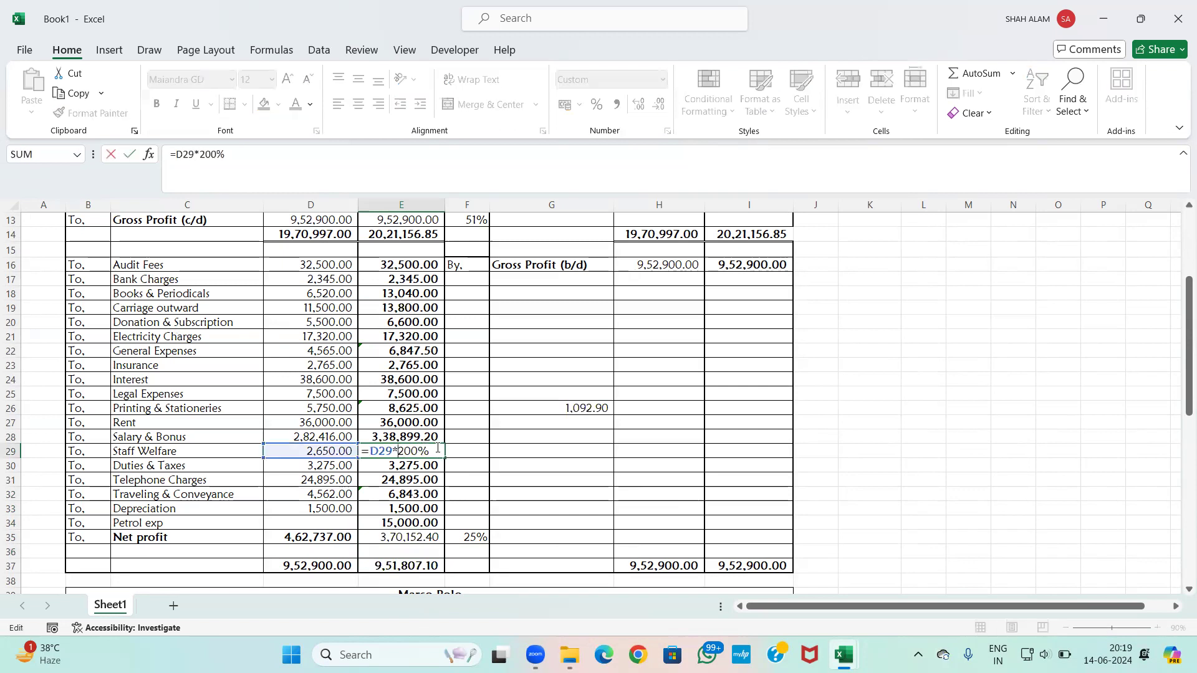
pyautogui.write('+1092.9')
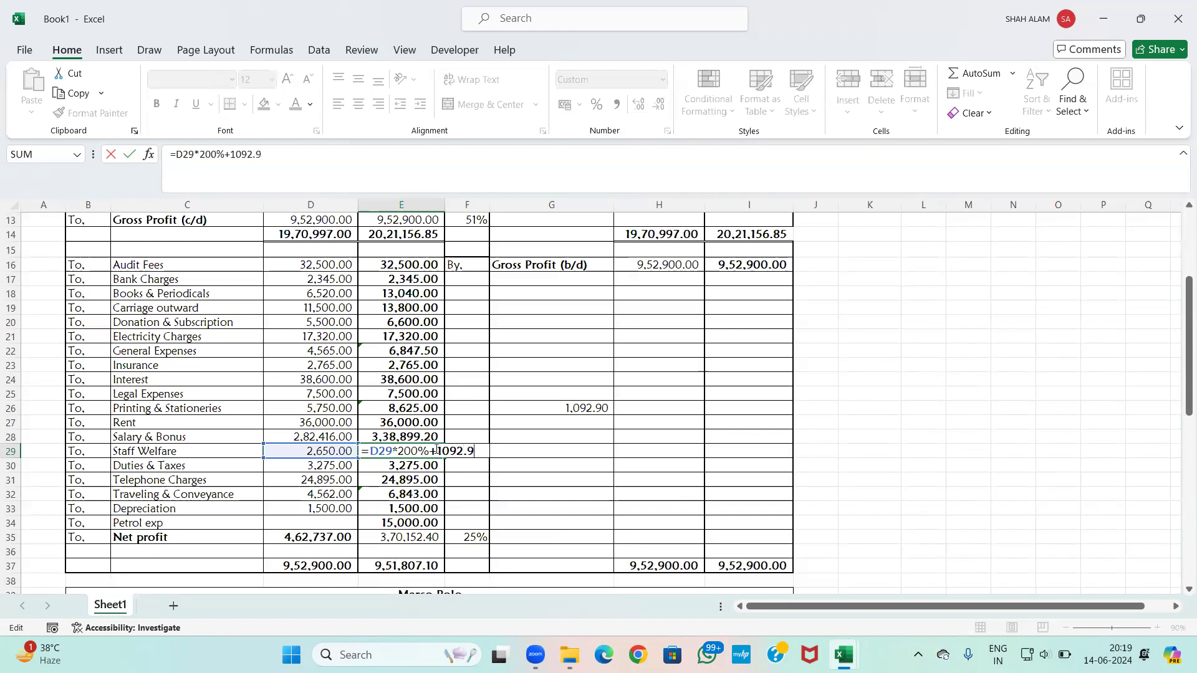
pyautogui.press('Return')
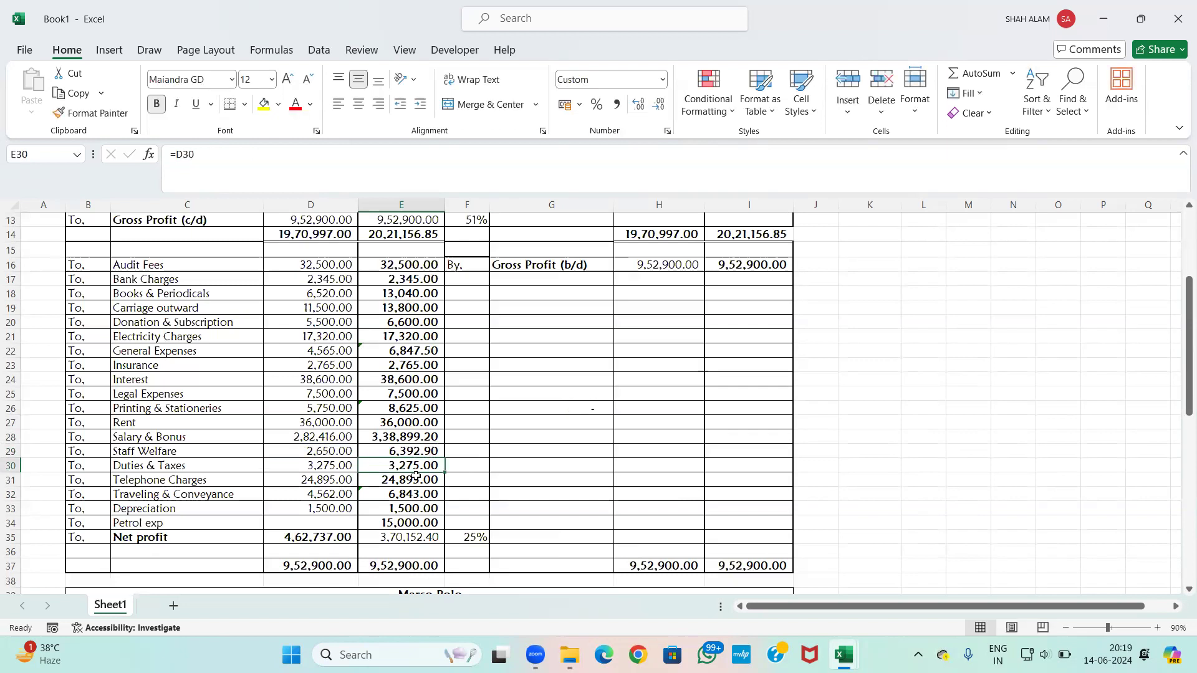
# Step: Try to wrap the recast Salary & Bonus formula in E28 in a rounding function, and undo the edit
pyautogui.click(423, 436)
pyautogui.doubleClick(425, 437)
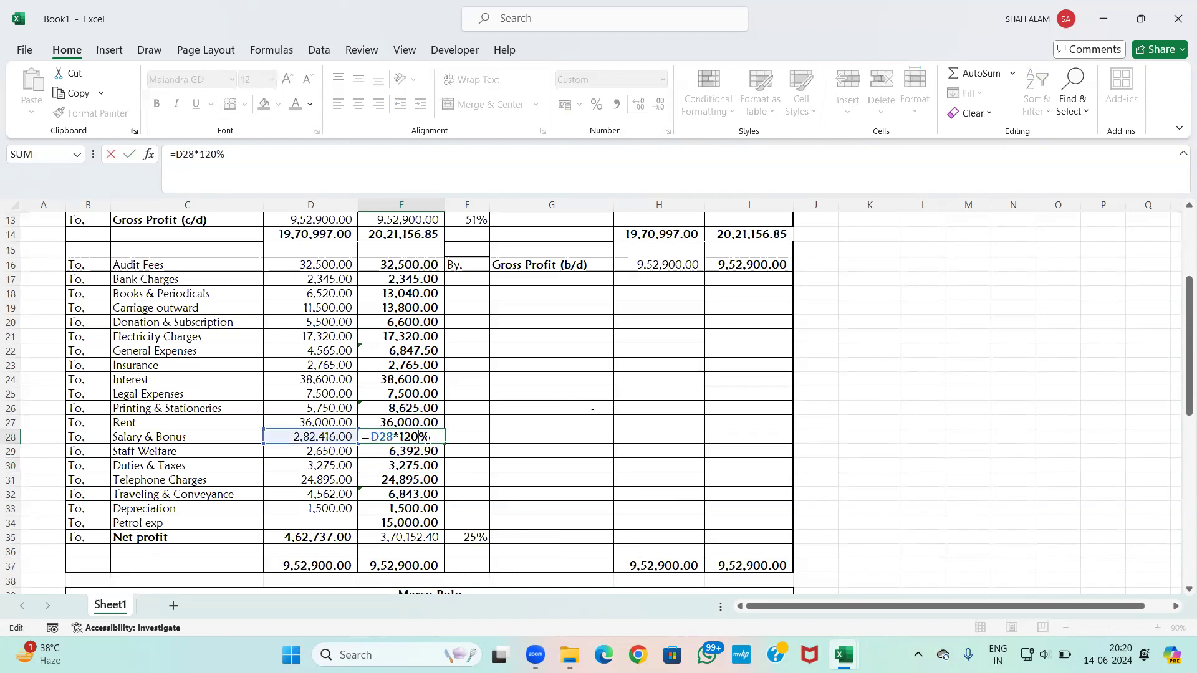
pyautogui.press('Escape')
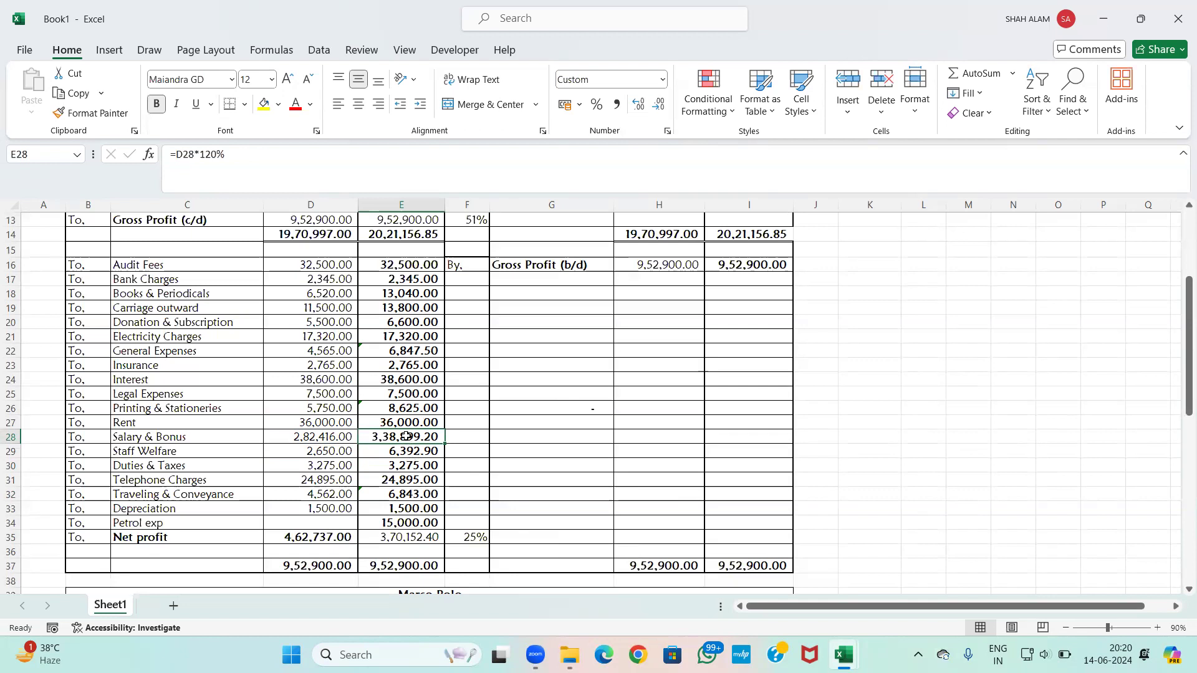
pyautogui.doubleClick(405, 436)
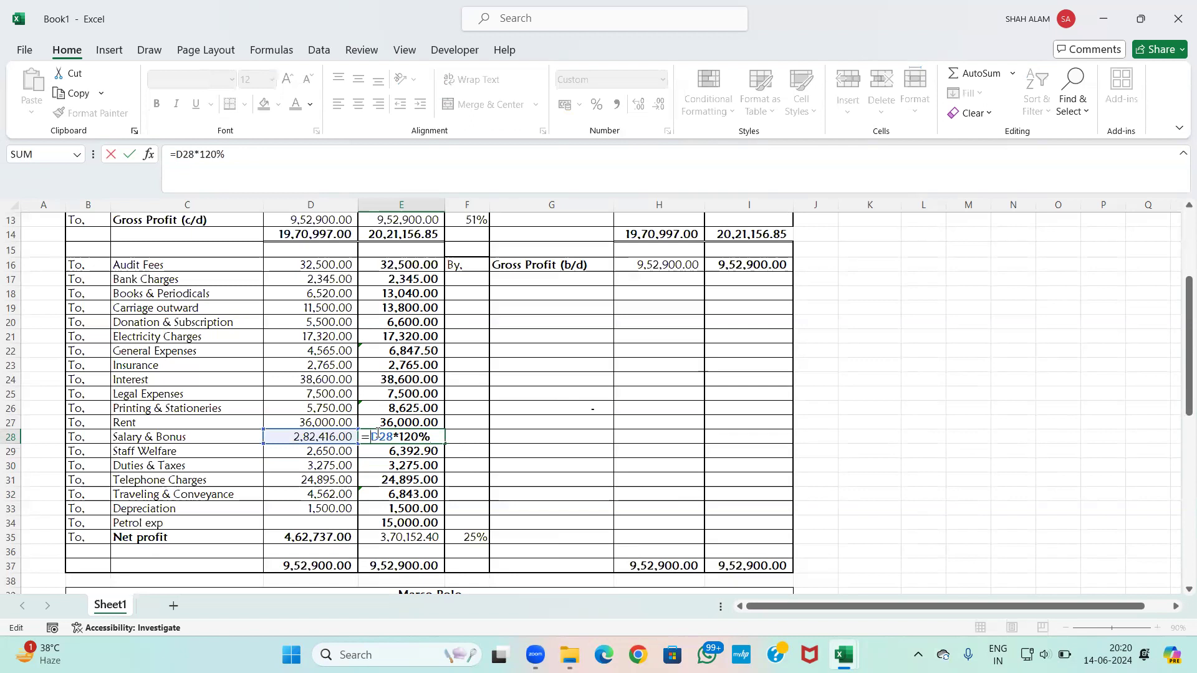
pyautogui.write('r')
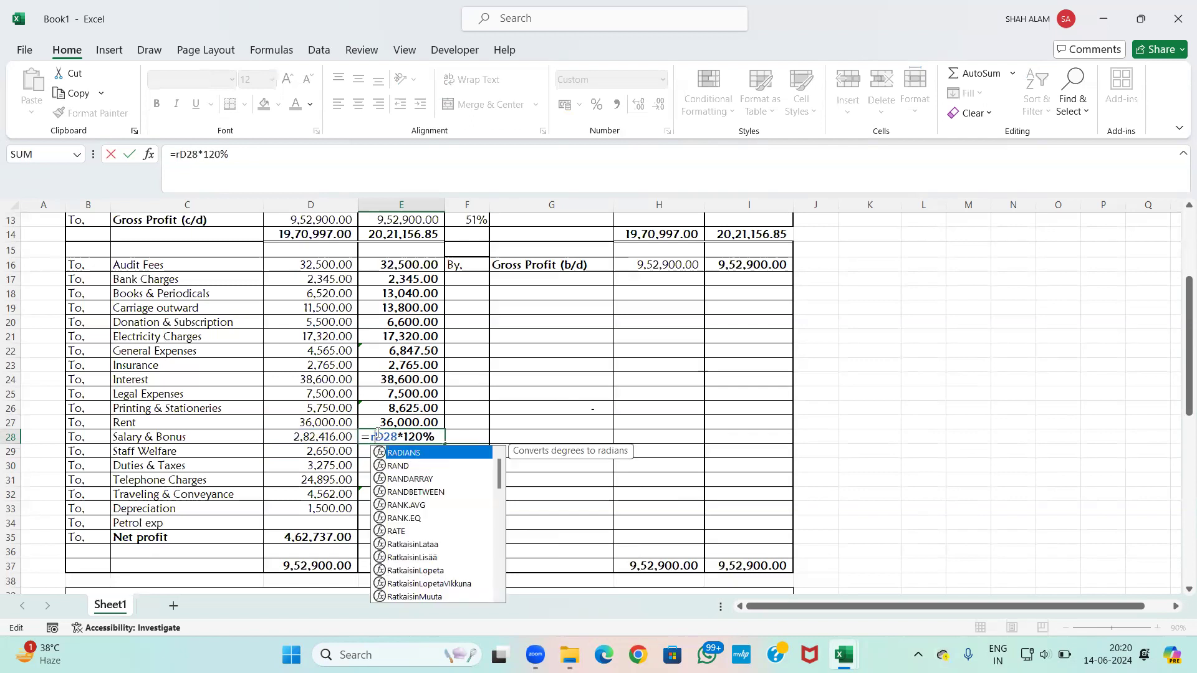
pyautogui.write('o')
pyautogui.press('Down')
pyautogui.press('Return')
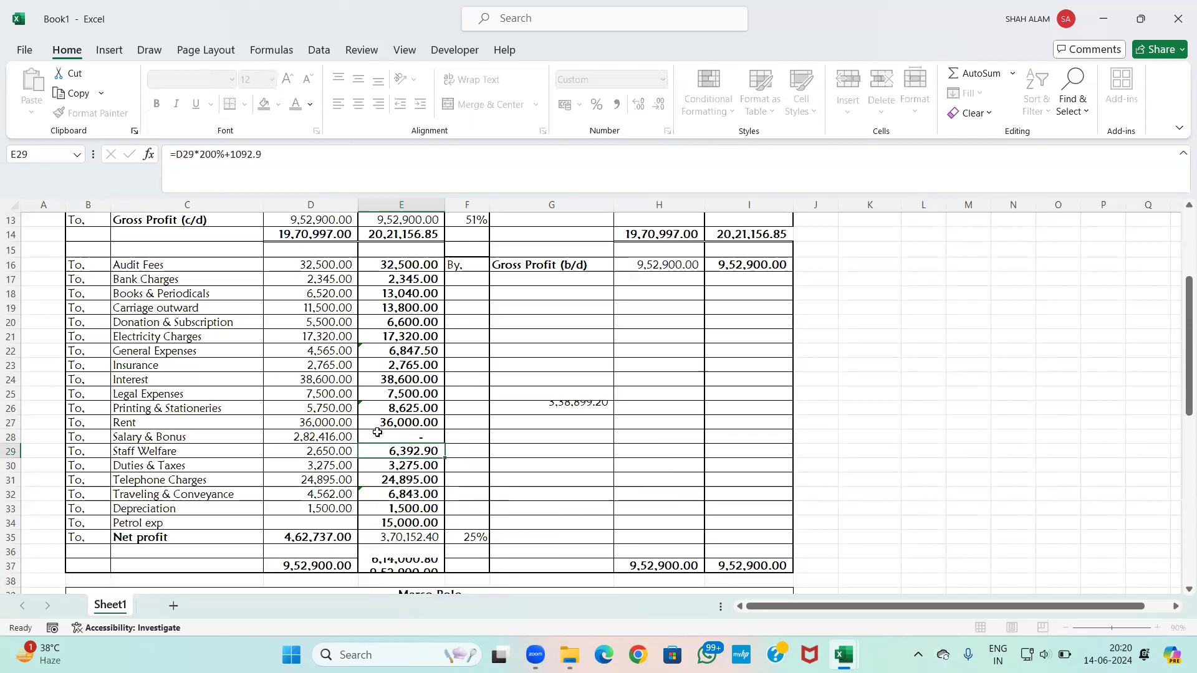
pyautogui.hotkey('ctrl', 'z')
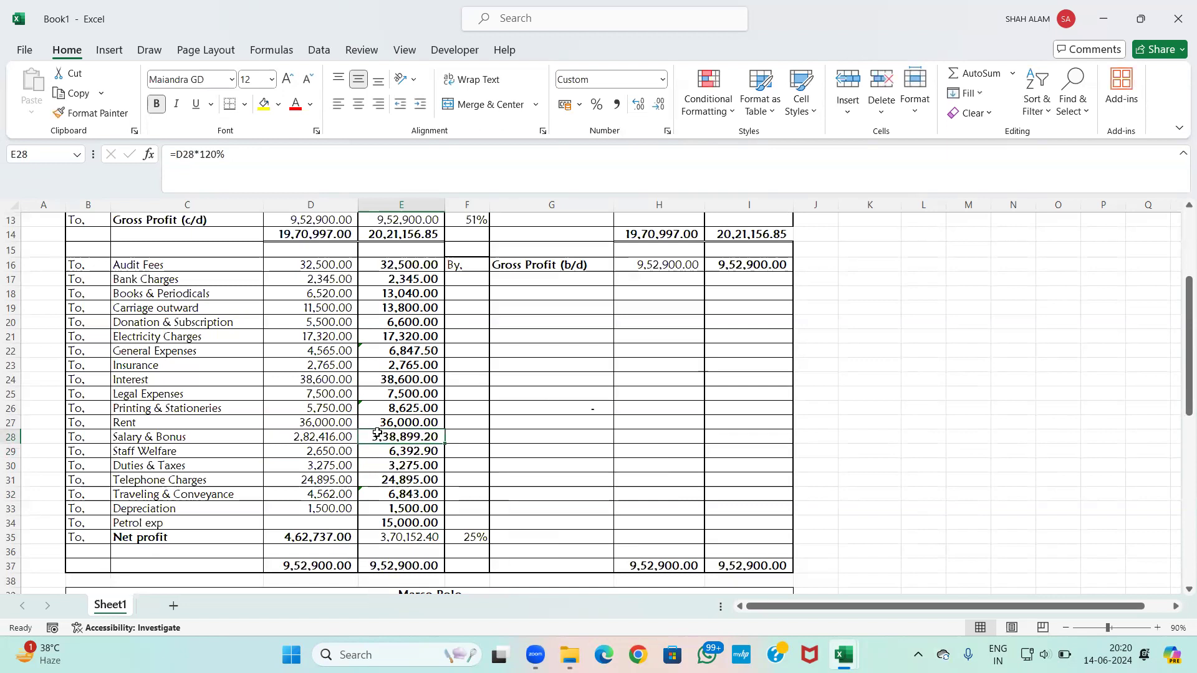
# Step: Round the recast Salary & Bonus to whole rupees by setting E28 to =ROUND(D28*120%,0)
pyautogui.doubleClick(376, 434)
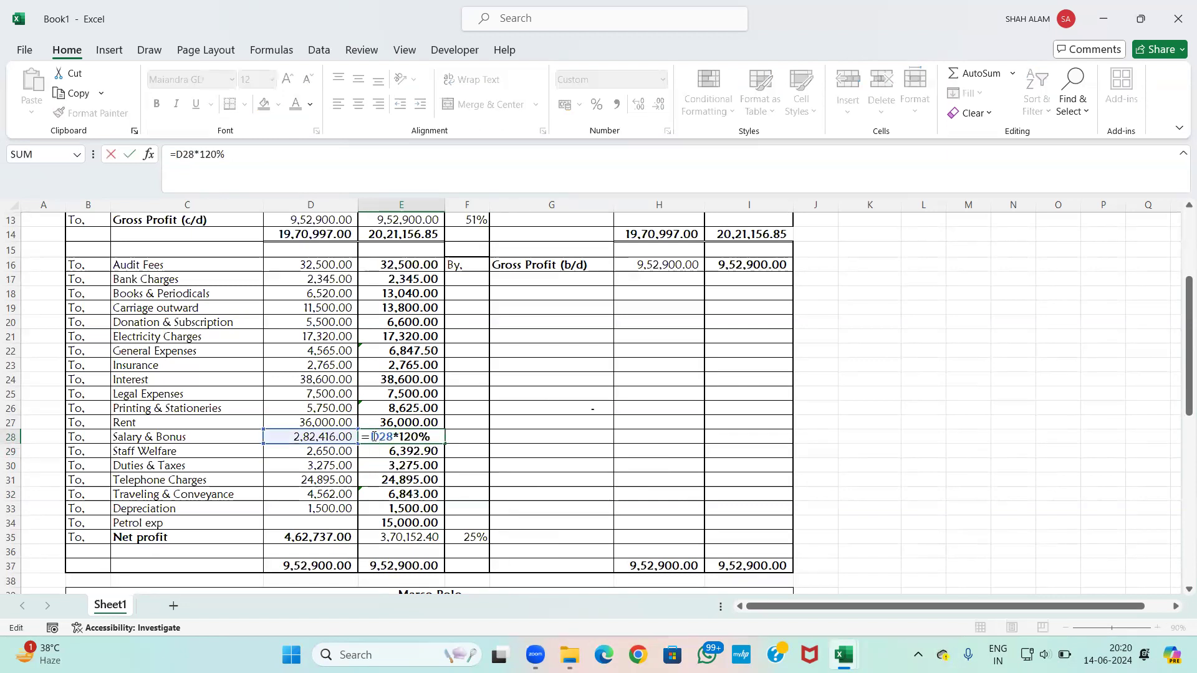
pyautogui.write('rou')
pyautogui.press('Down')
pyautogui.press('Up')
pyautogui.press('Tab')
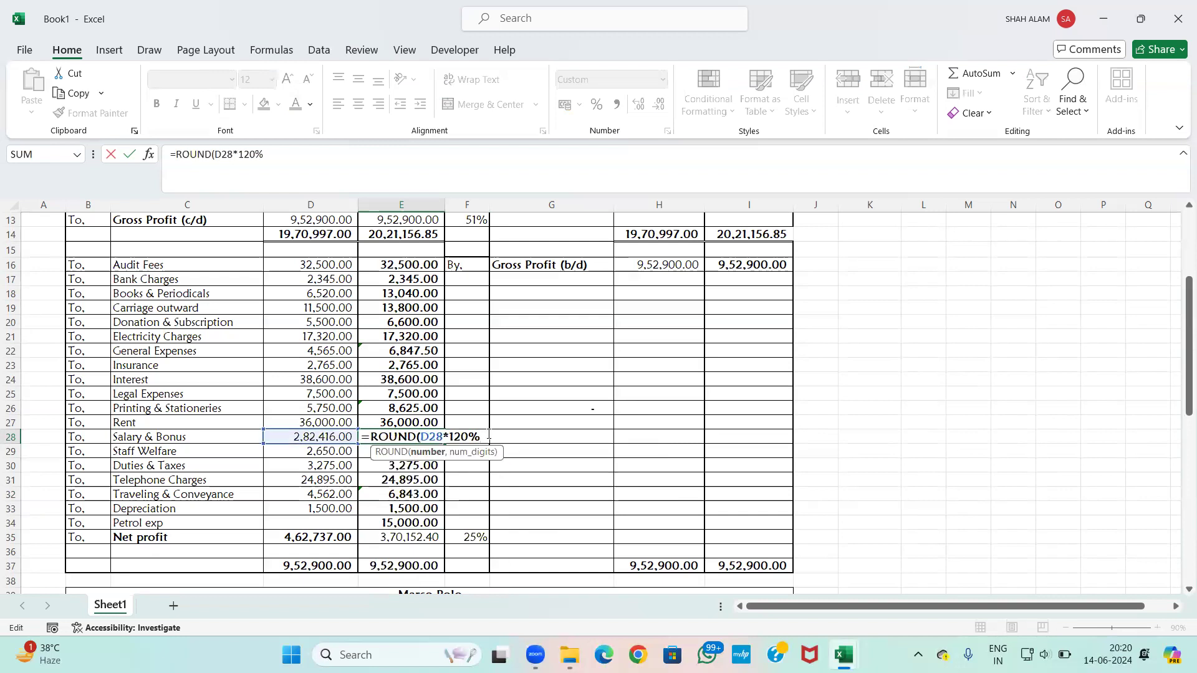
pyautogui.write(',0)')
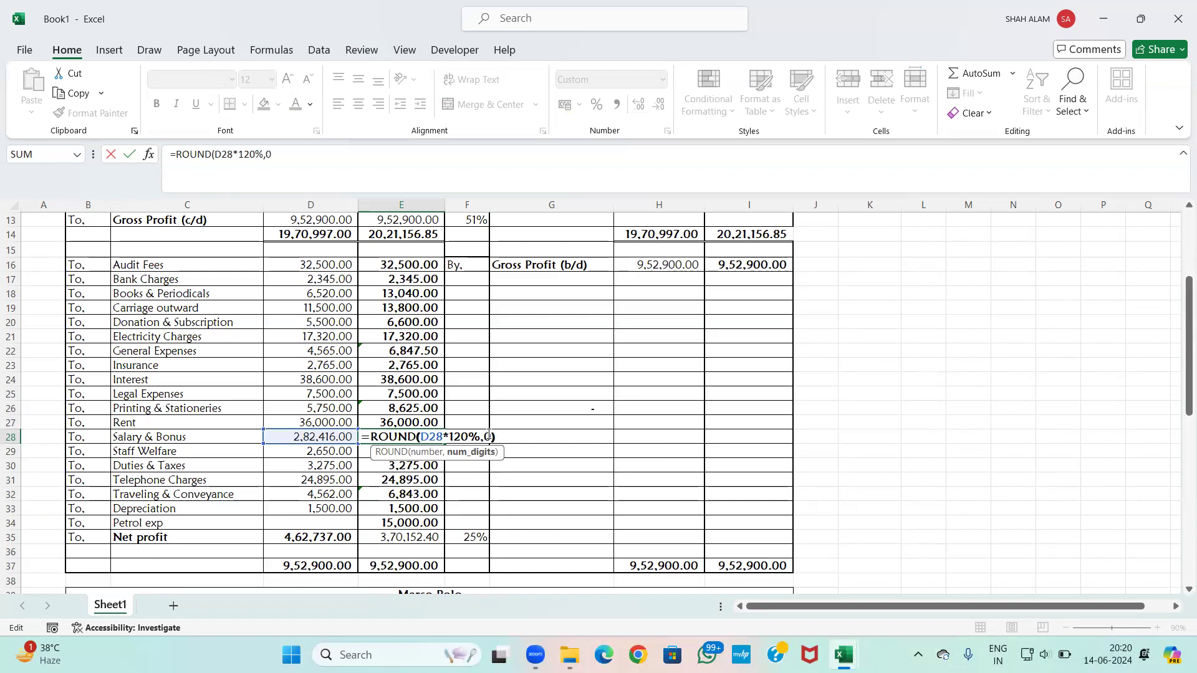
pyautogui.press('Return')
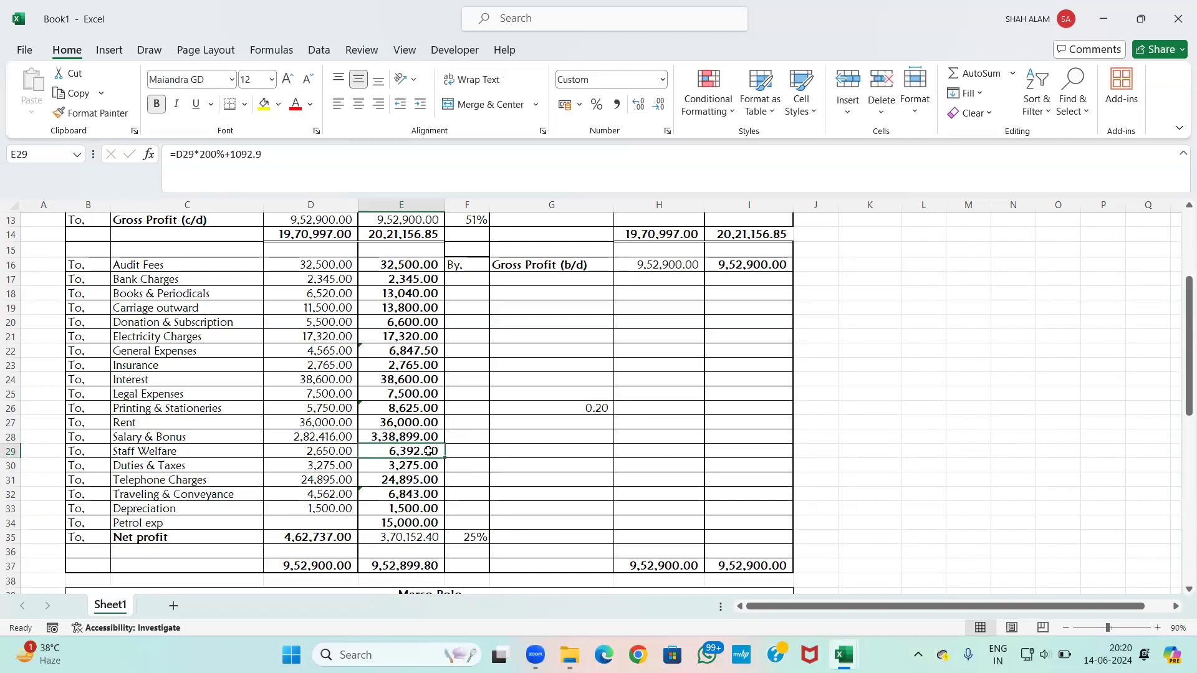
# Step: Round the recast Staff Welfare to whole rupees by setting E29 to =ROUND(D29*200%+1092.9,0)
pyautogui.doubleClick(413, 451)
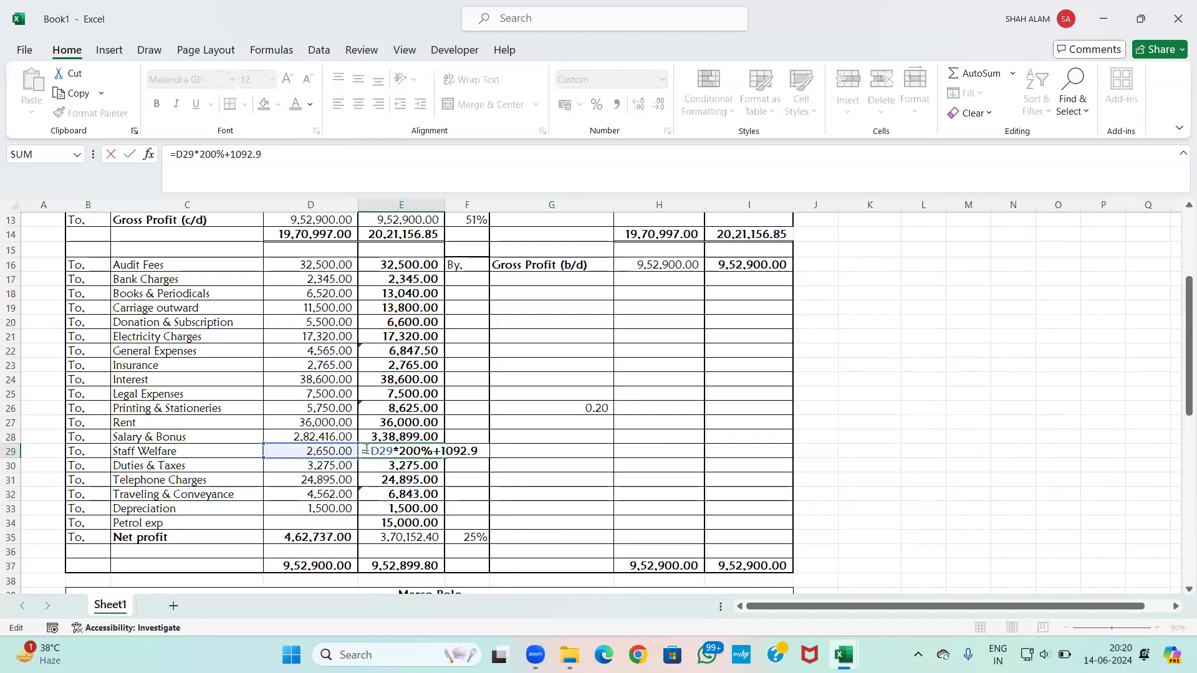
pyautogui.click(371, 450)
pyautogui.write('ro')
pyautogui.press('Down')
pyautogui.press('Tab')
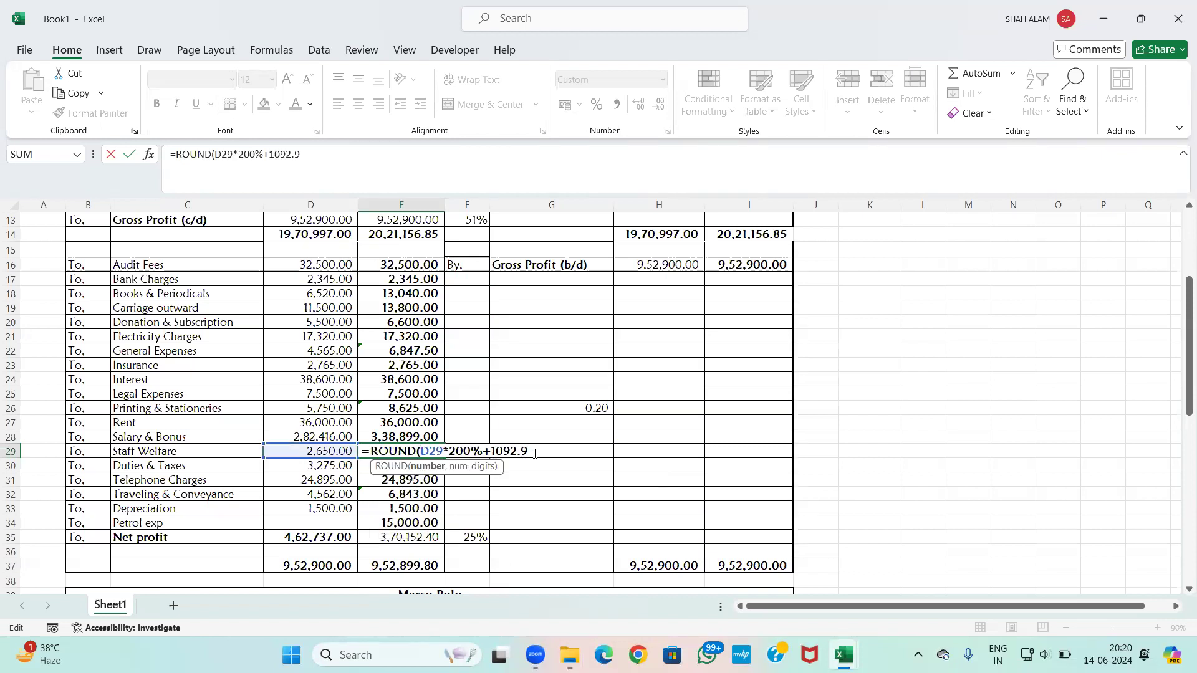
pyautogui.write(',0)')
pyautogui.press('Return')
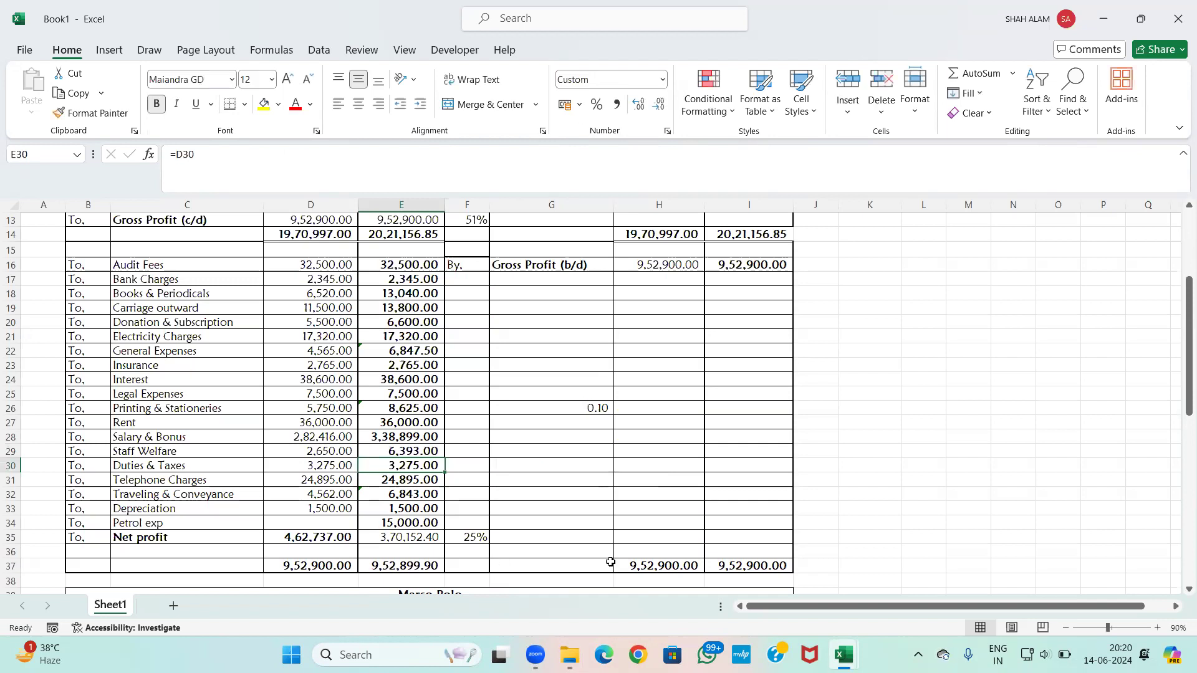
# Step: Round the recast Net profit to whole rupees by setting E35 to =ROUND(I9*20%,0)
pyautogui.click(429, 569)
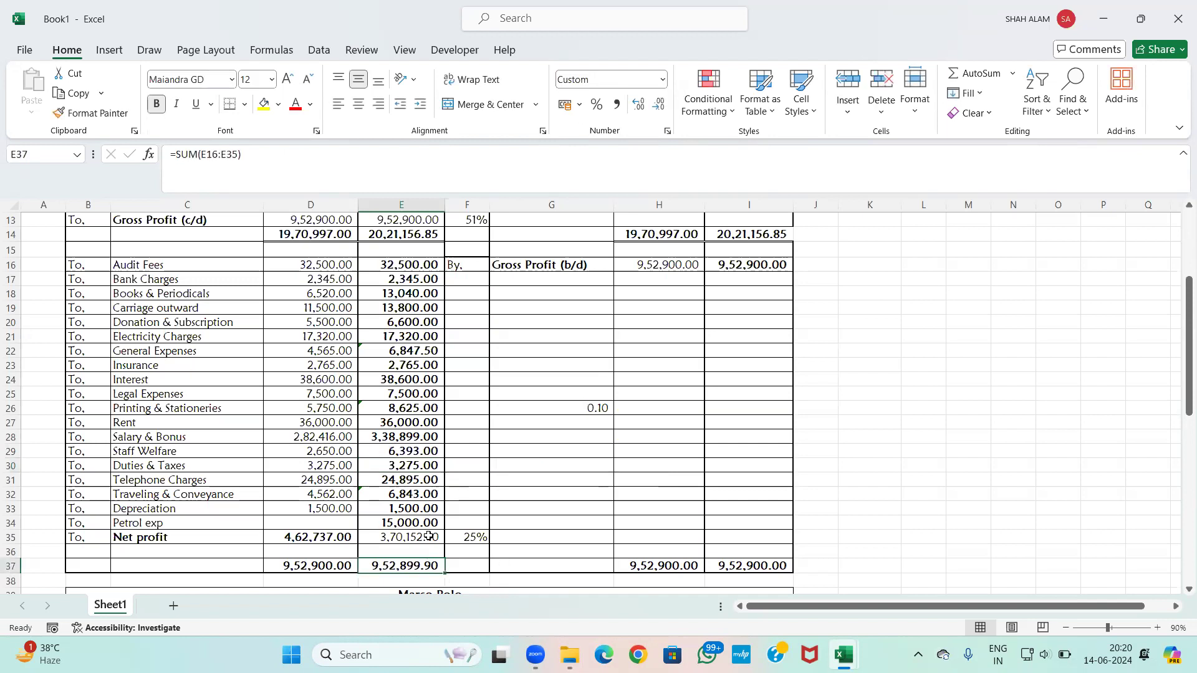
pyautogui.click(428, 537)
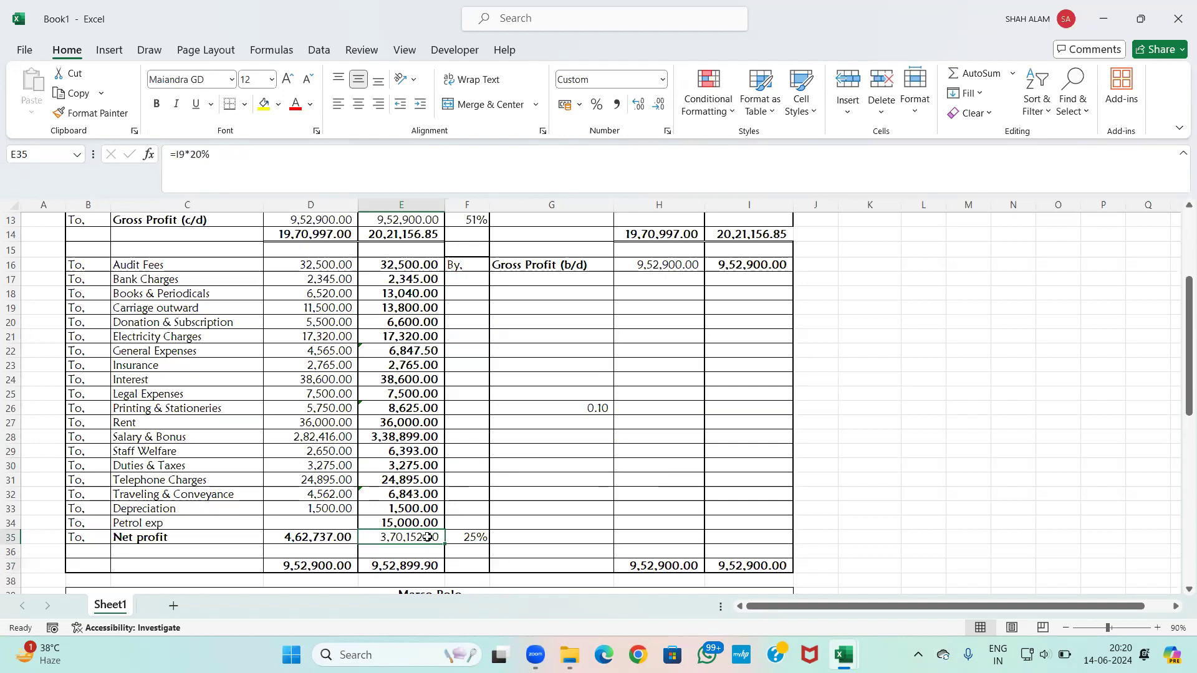
pyautogui.doubleClick(427, 538)
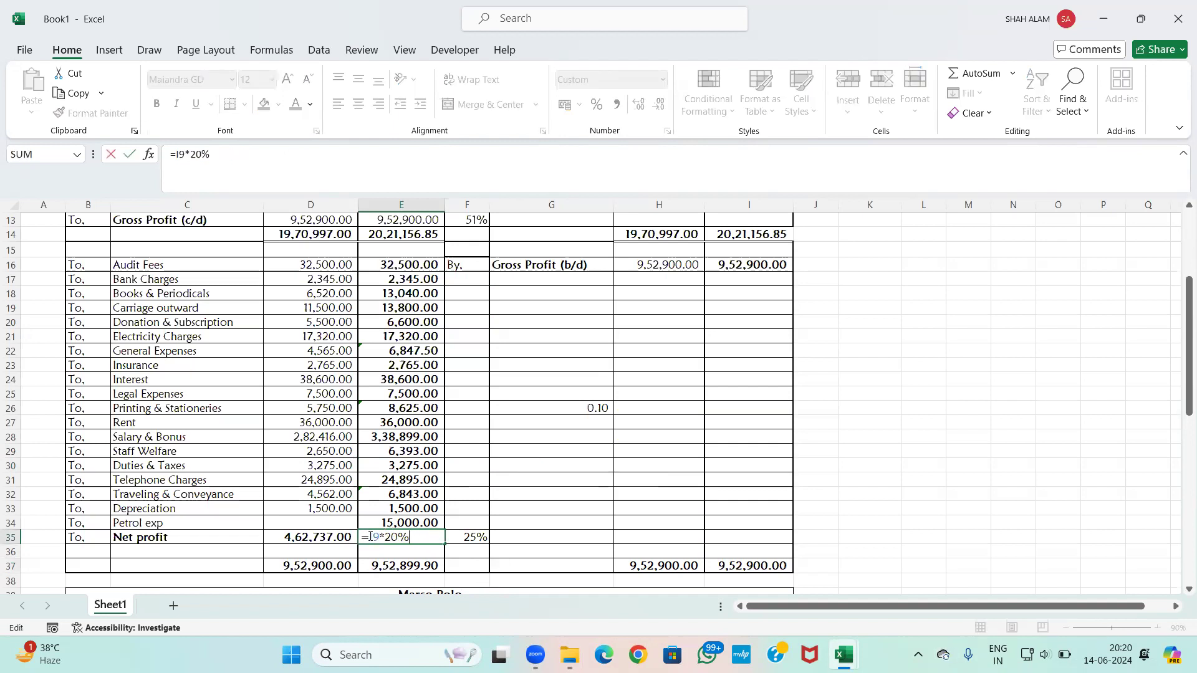
pyautogui.write('ro')
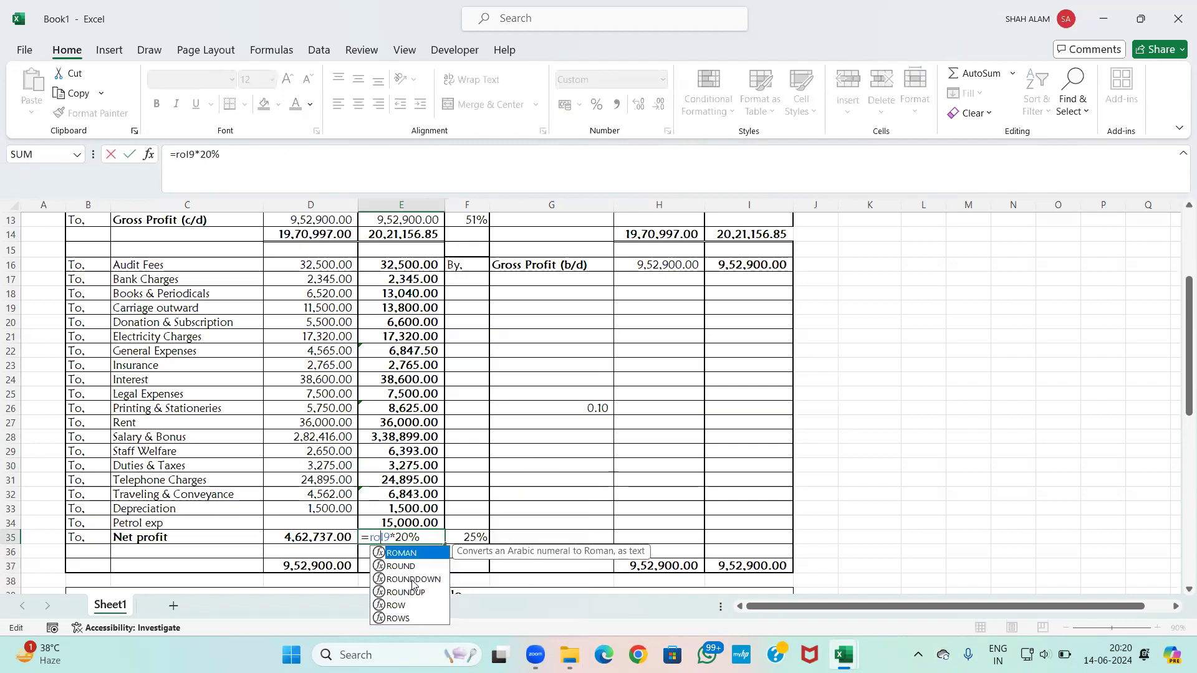
pyautogui.press('Down')
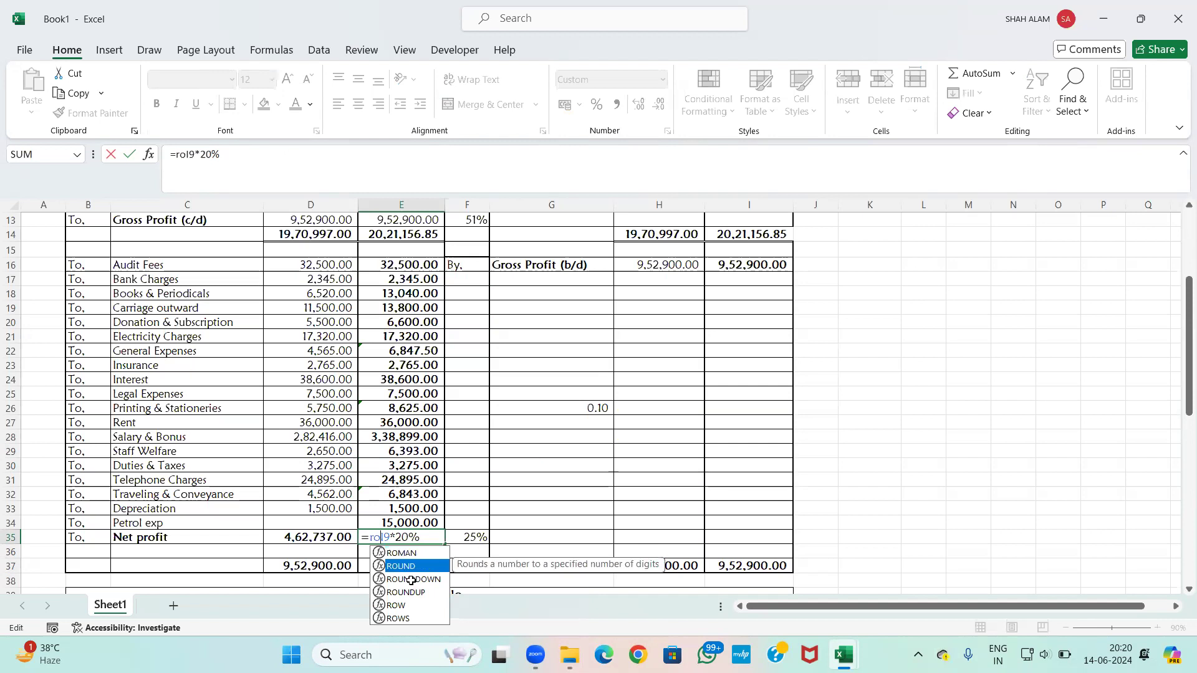
pyautogui.press('Tab')
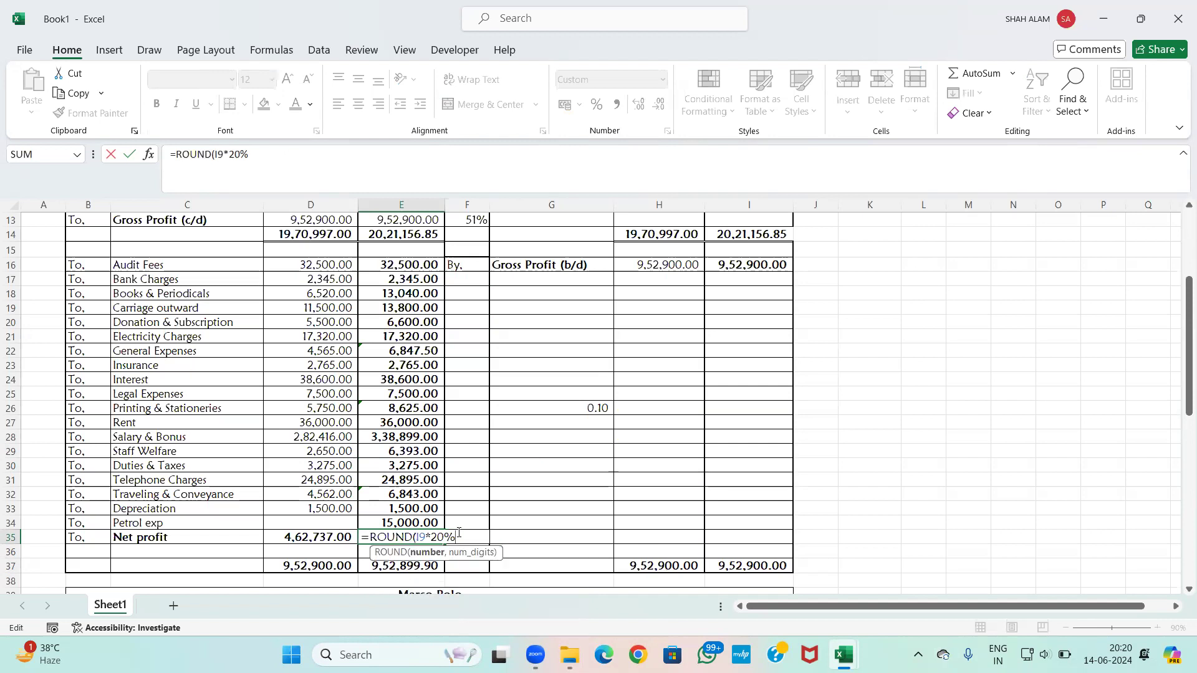
pyautogui.write(',7')
pyautogui.write('0')
pyautogui.press('Return')
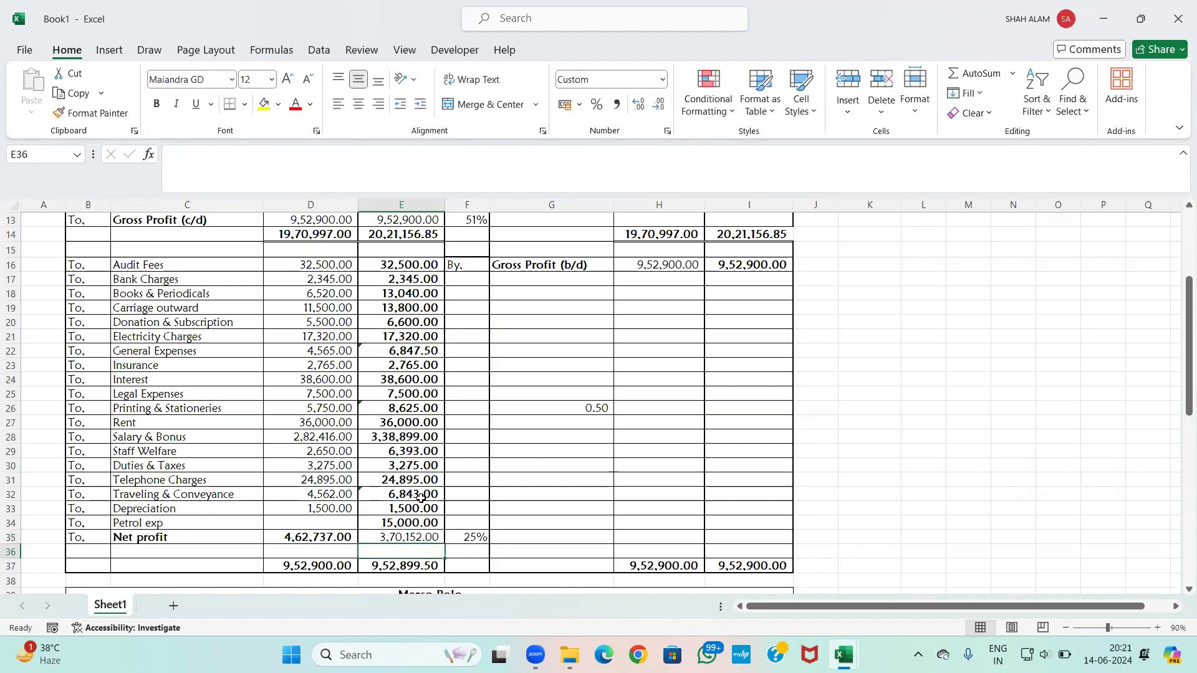
# Step: Round the recast General Expenses by setting E22 to =ROUND(D22*150%,0), and clear the difference check in G26
pyautogui.doubleClick(391, 346)
pyautogui.click(369, 351)
pyautogui.write('rD22*150%')
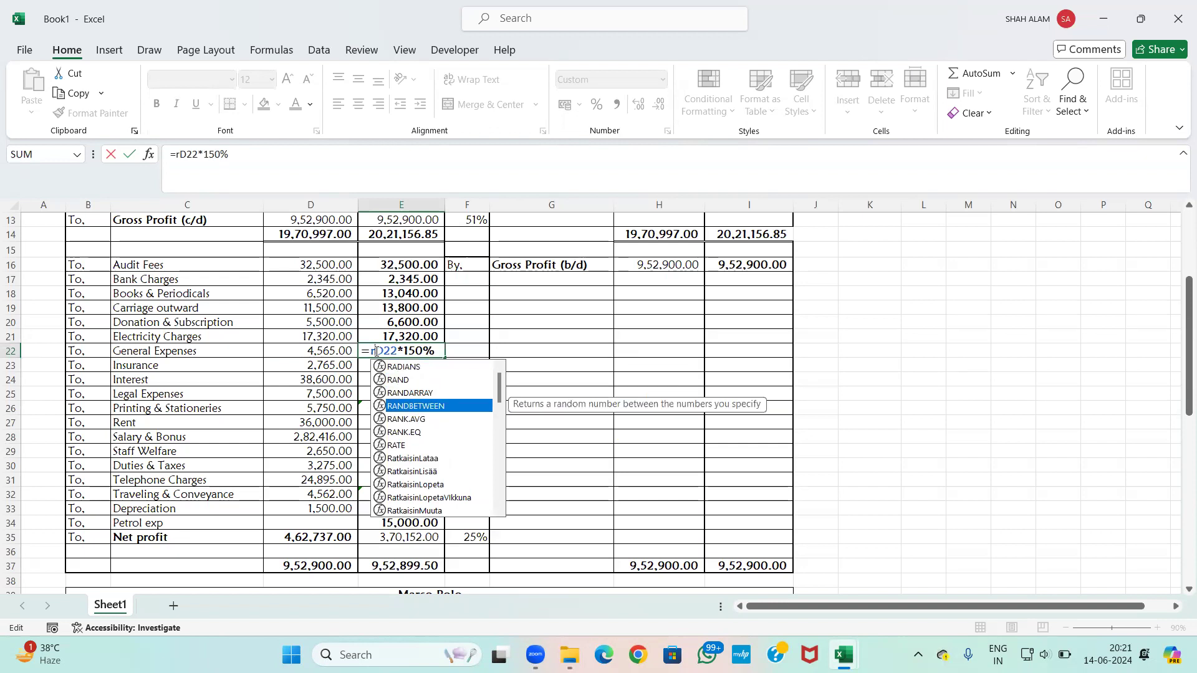
pyautogui.press('Up')
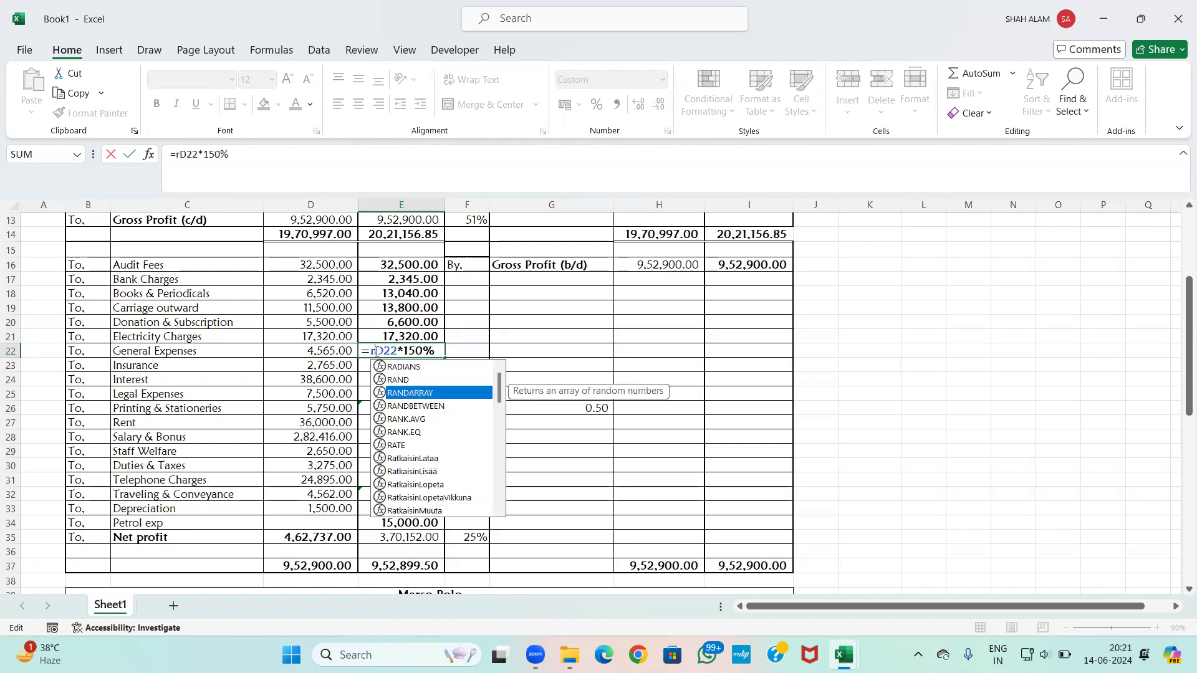
pyautogui.write('o')
pyautogui.press('Down')
pyautogui.press('Tab')
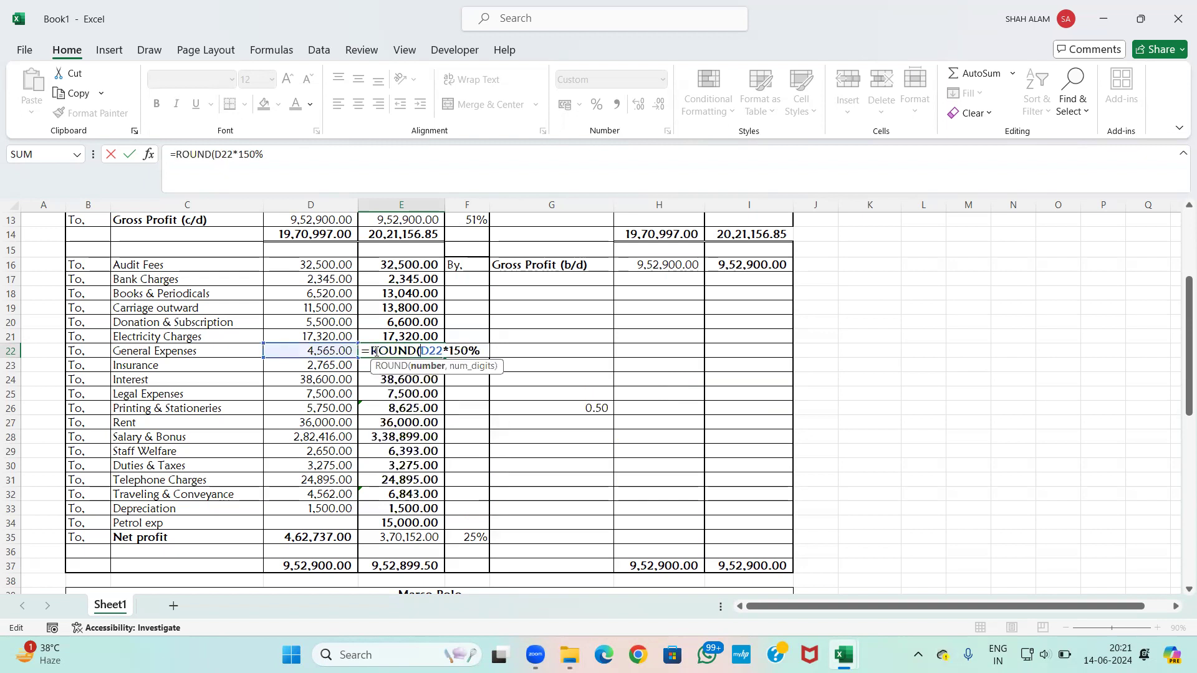
pyautogui.write(',0')
pyautogui.press('Return')
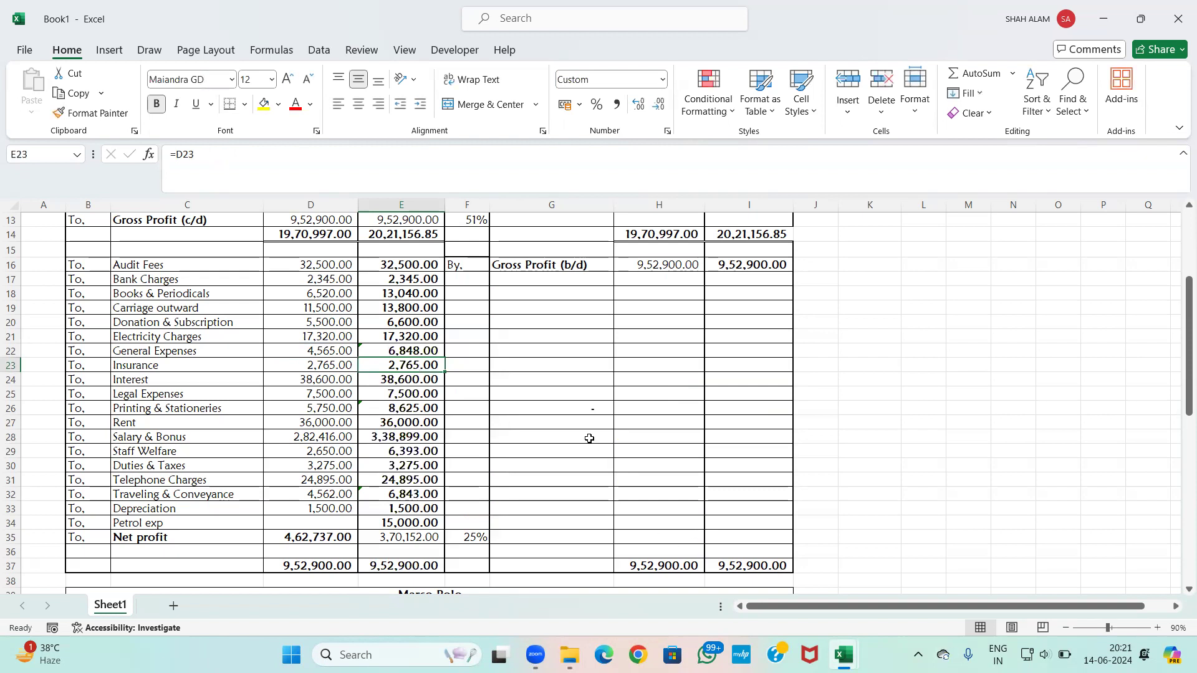
pyautogui.click(563, 406)
pyautogui.press('Delete')
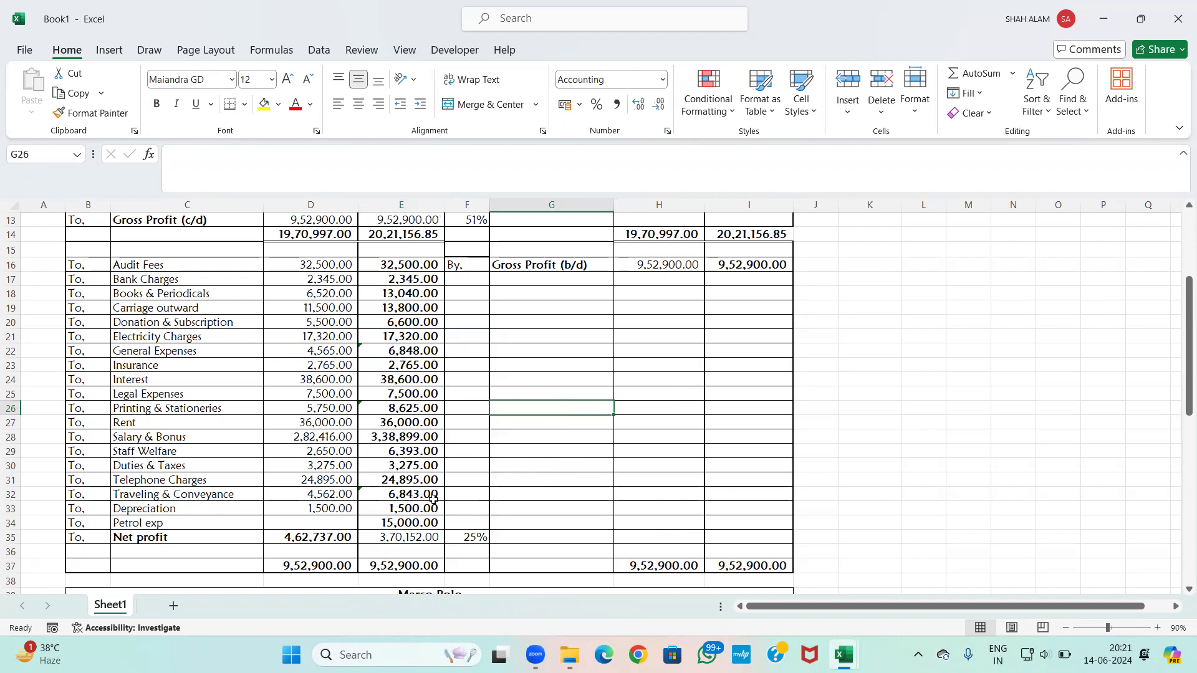
# Step: Carry the last Balance Sheet's capital into the recast column by setting E47 to =D47
pyautogui.scroll(-3, 472, 451)
pyautogui.scroll(-2, 469, 454)
pyautogui.scroll(-1, 411, 476)
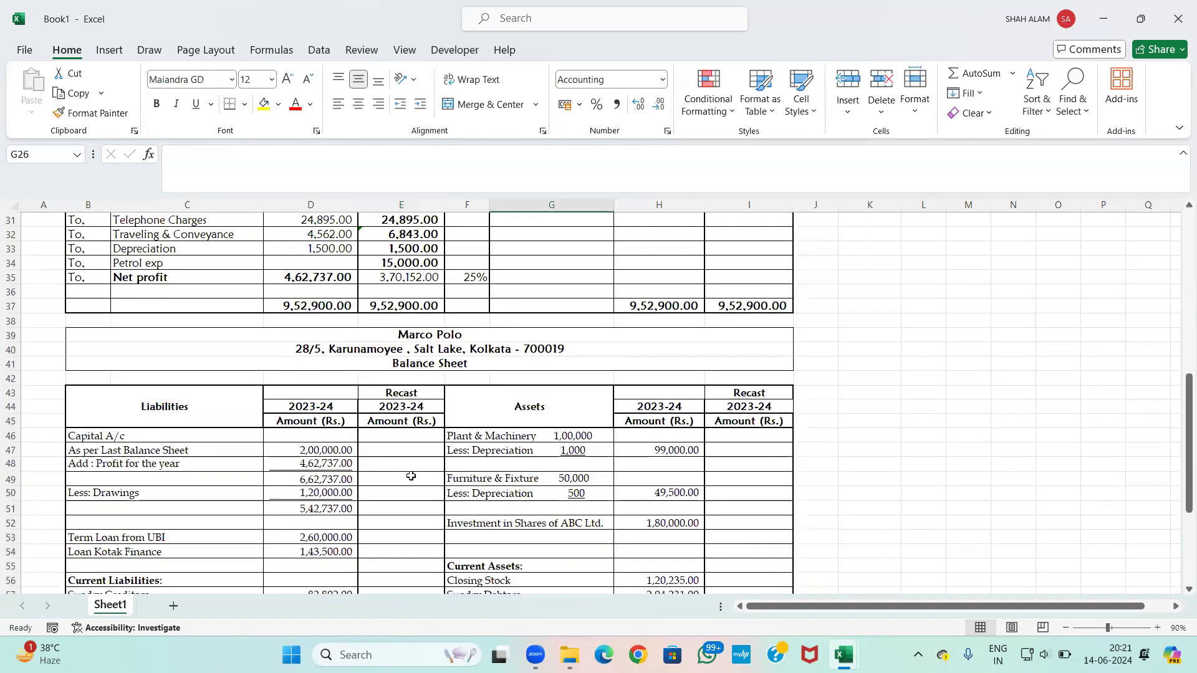
pyautogui.click(391, 451)
pyautogui.write('=')
pyautogui.press('Left')
pyautogui.press('Return')
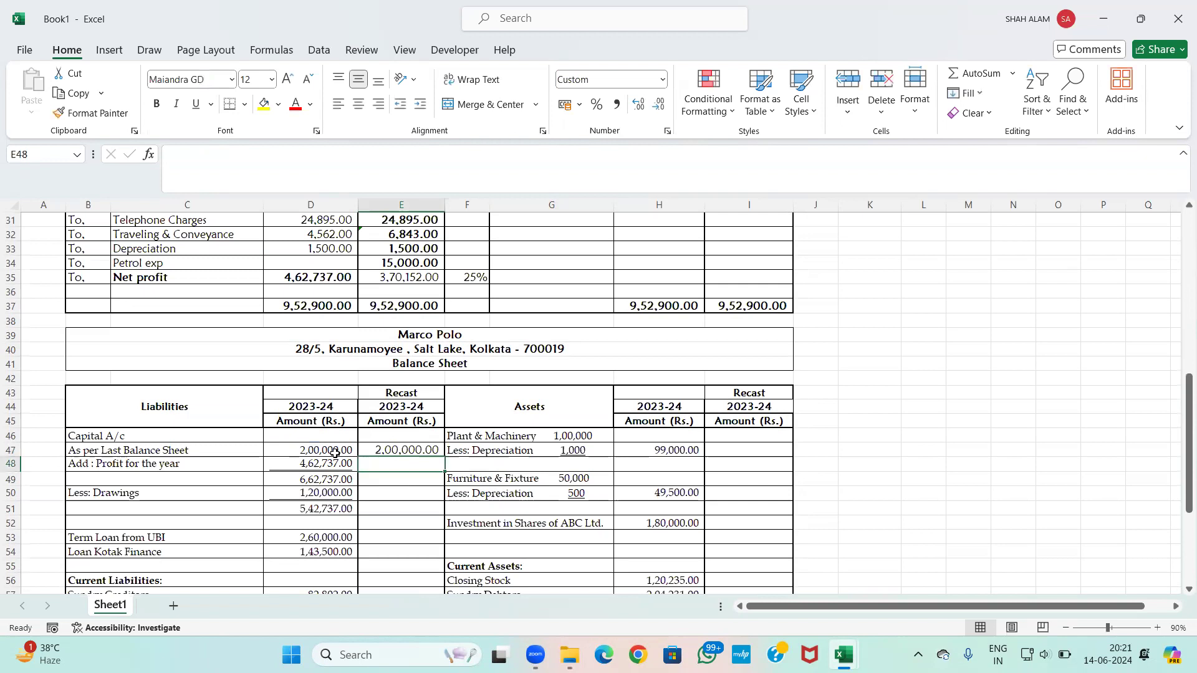
# Step: Link the recast profit for the year in E48 to the recast Net profit in E35
pyautogui.write('=')
pyautogui.press('Up')
pyautogui.press('Up')
pyautogui.press('Up')
pyautogui.press('Up')
pyautogui.press('Up')
pyautogui.press('Up')
pyautogui.press('Up')
pyautogui.press('Up')
pyautogui.press('Up')
pyautogui.press('Up')
pyautogui.press('Up')
pyautogui.press('Up')
pyautogui.press('Up')
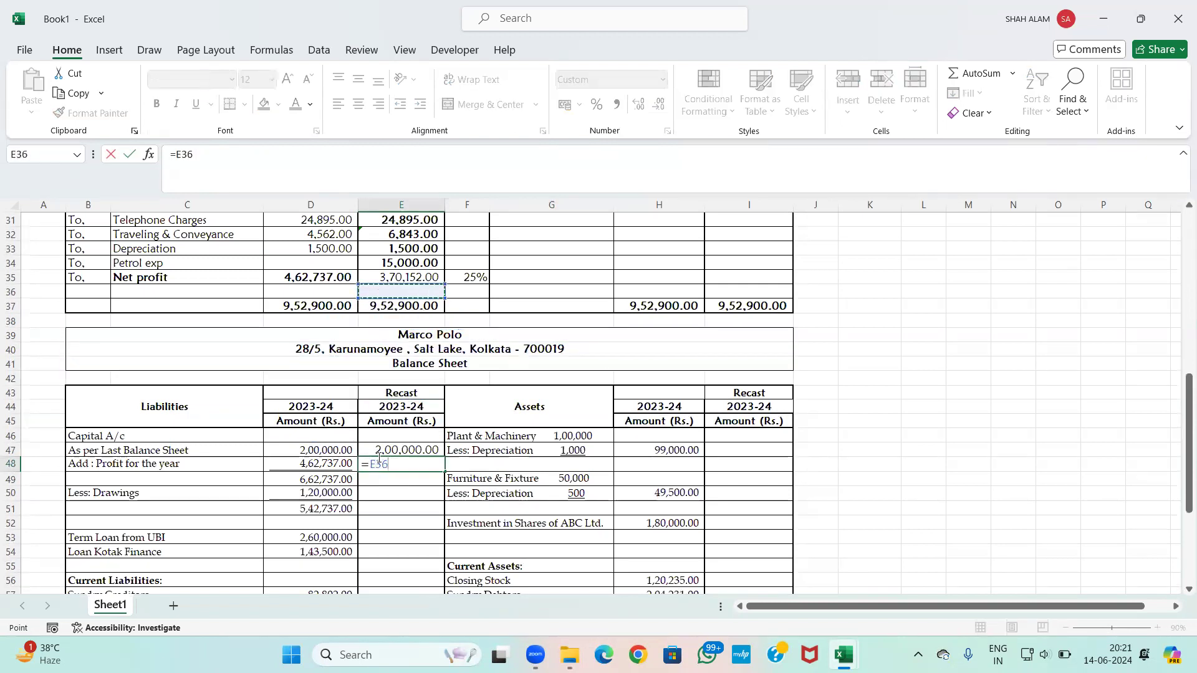
pyautogui.press('Return')
# Step: Add the recast opening capital and profit for the year in E49 with =E47+E48
pyautogui.write('=')
pyautogui.press('Up')
pyautogui.press('Up')
pyautogui.write('+')
pyautogui.press('Up')
pyautogui.press('Return')
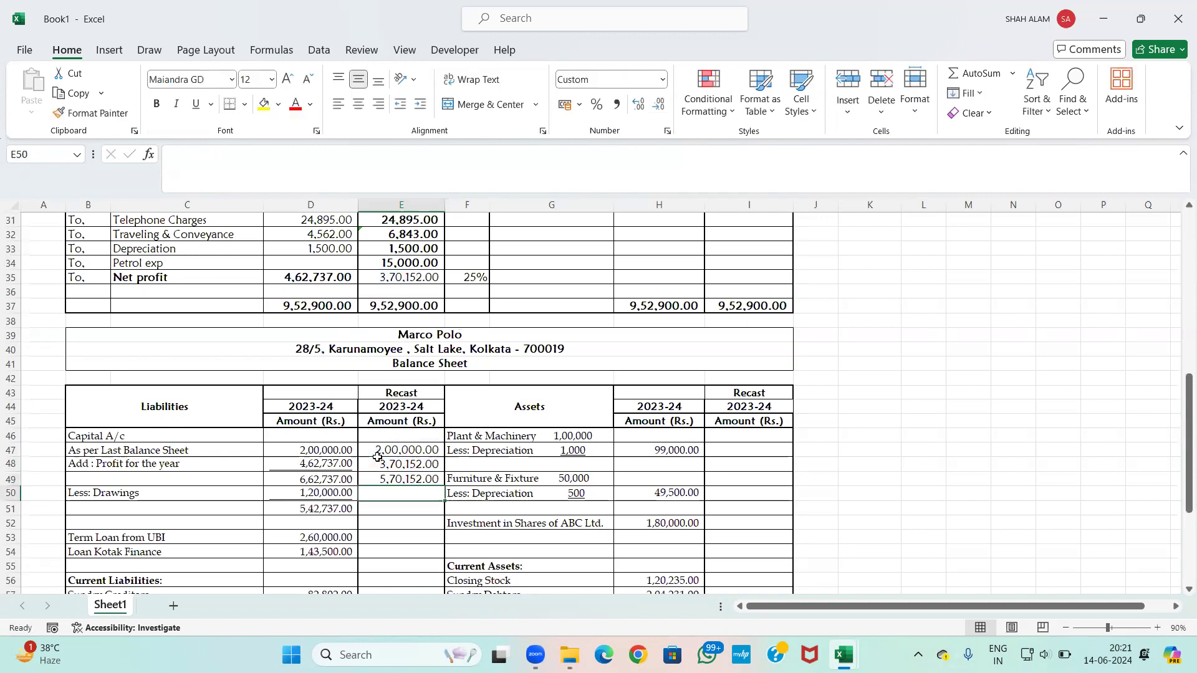
# Step: Carry Drawings into E50 with =D50 and compute the recast closing capital in E51 with =E49-E50
pyautogui.write('=')
pyautogui.press('Left')
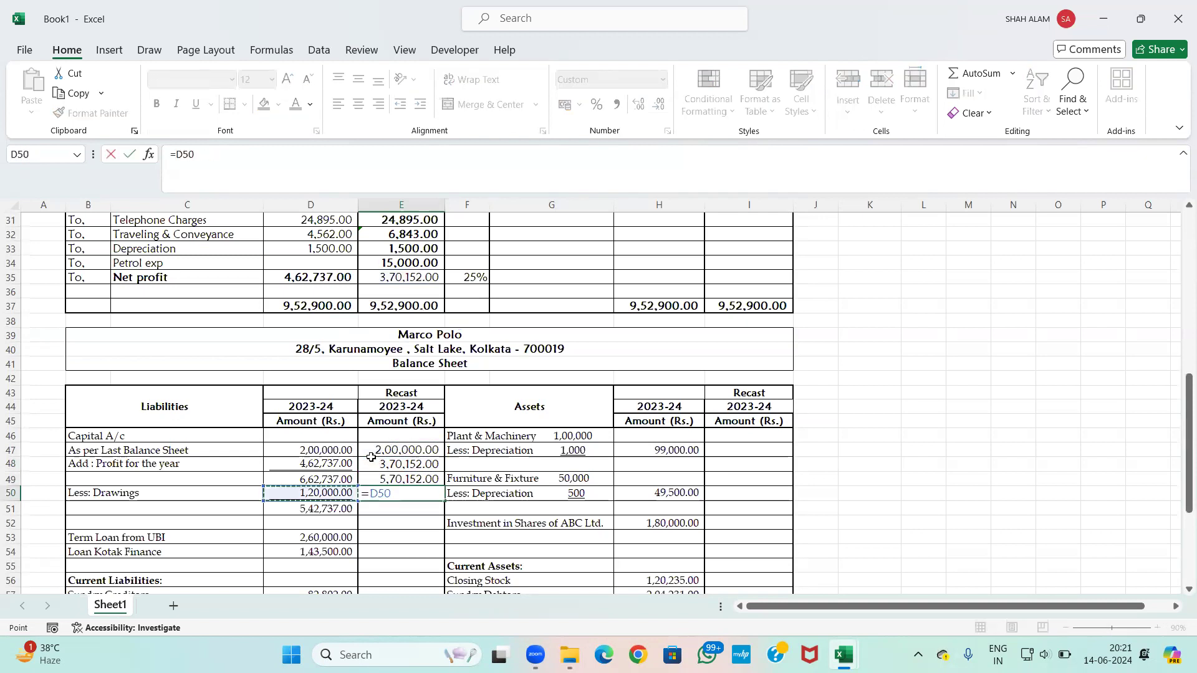
pyautogui.press('Return')
pyautogui.write('=')
pyautogui.press('Up')
pyautogui.press('Up')
pyautogui.write('-')
pyautogui.press('Up')
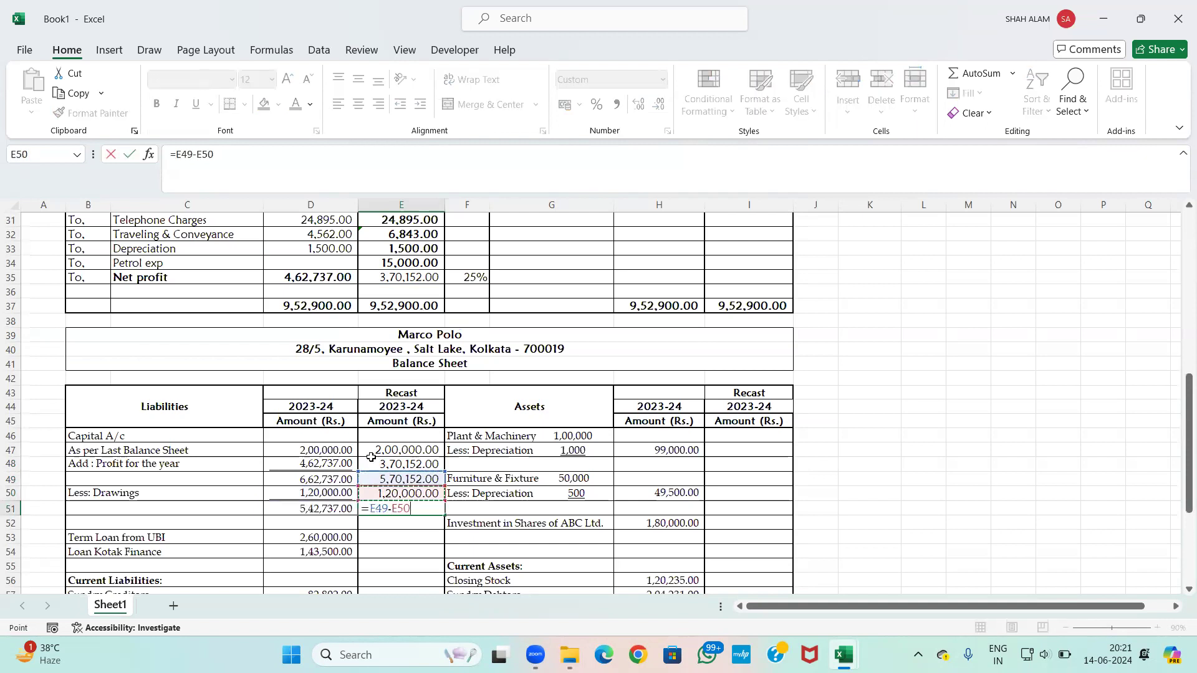
pyautogui.press('Return')
# Step: Carry the Term Loan from UBI and the Loan Kotak Finance into E53 and E54 with =D53 and =D54
pyautogui.scroll(-2, 374, 461)
pyautogui.click(387, 450)
pyautogui.write('=')
pyautogui.press('Left')
pyautogui.press('Return')
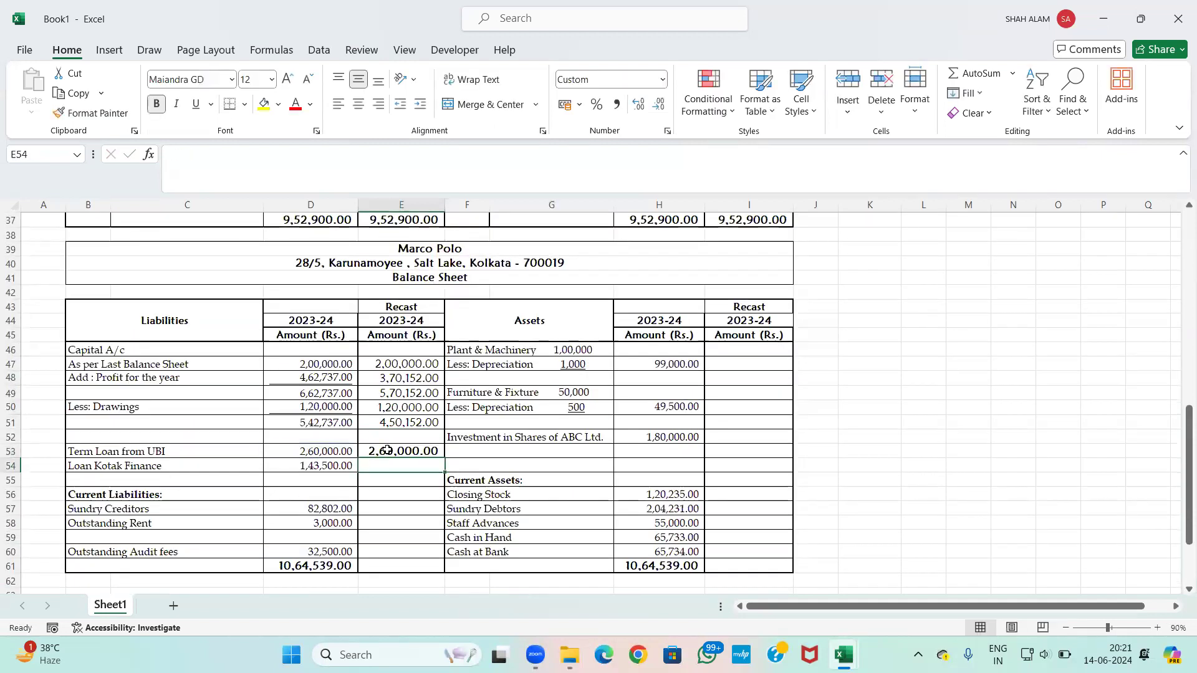
pyautogui.write('=')
pyautogui.press('Left')
pyautogui.press('Return')
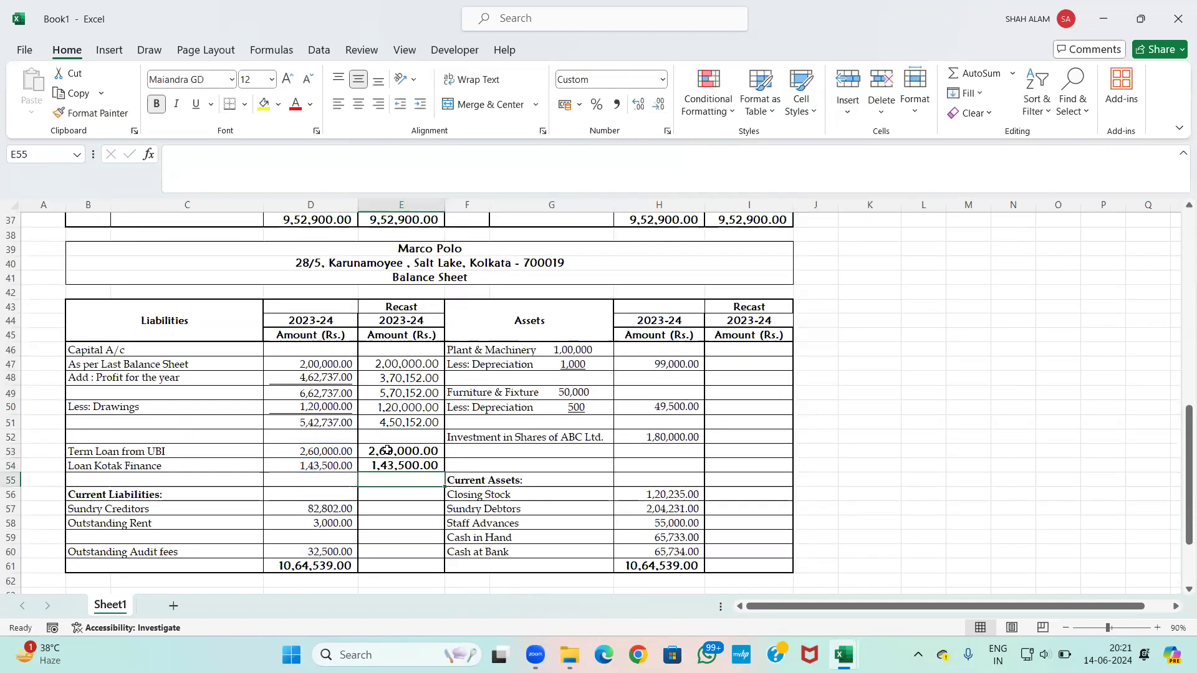
# Step: Check the Interest expense in the Profit & Loss Account against the loans in the Balance Sheet
pyautogui.scroll(-1, 396, 455)
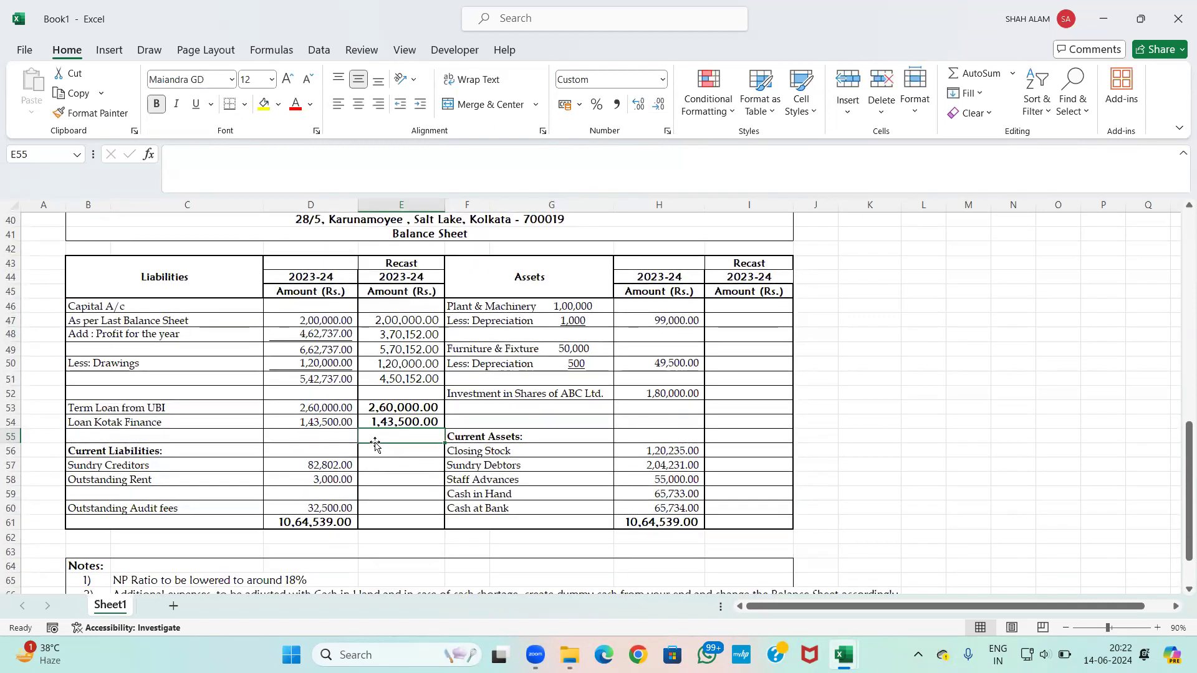
pyautogui.scroll(6, 374, 442)
pyautogui.scroll(4, 372, 442)
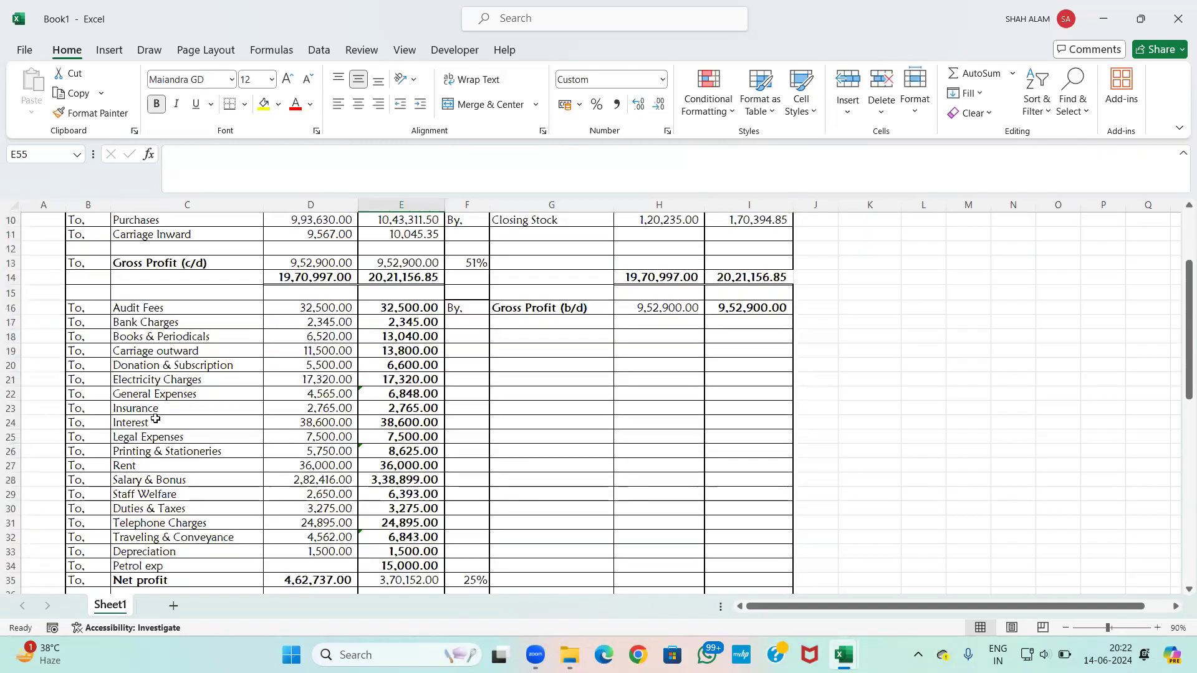
pyautogui.click(150, 424)
pyautogui.scroll(-8, 157, 490)
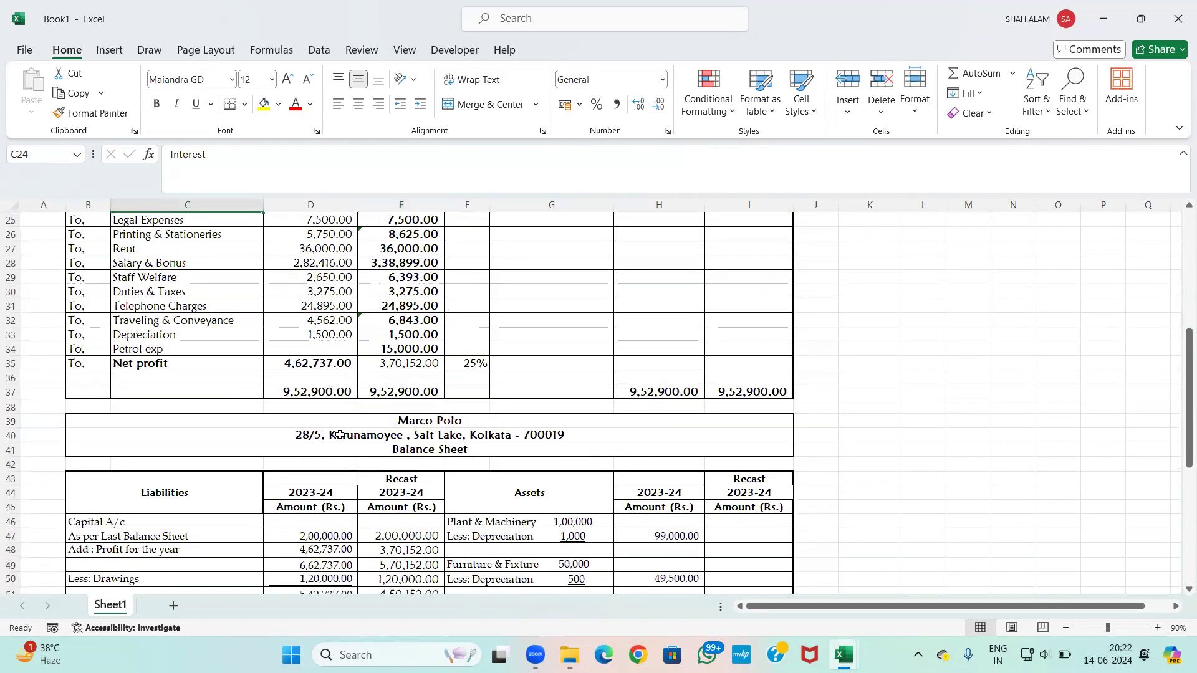
pyautogui.scroll(-2, 254, 496)
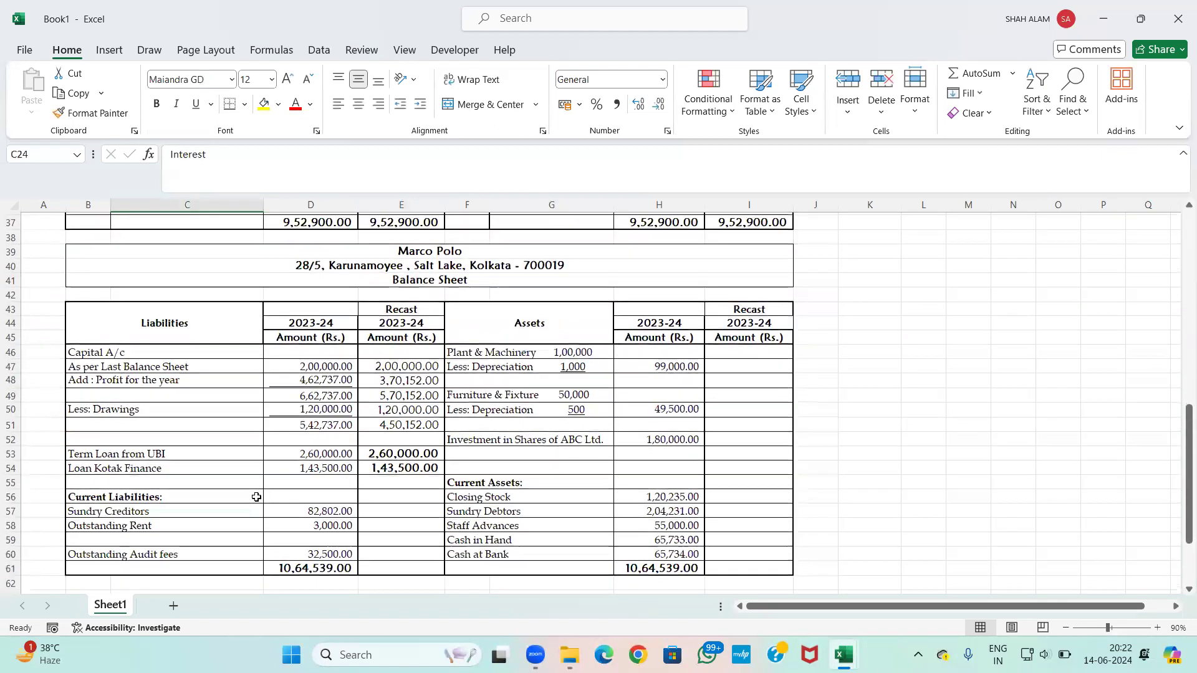
pyautogui.click(371, 468)
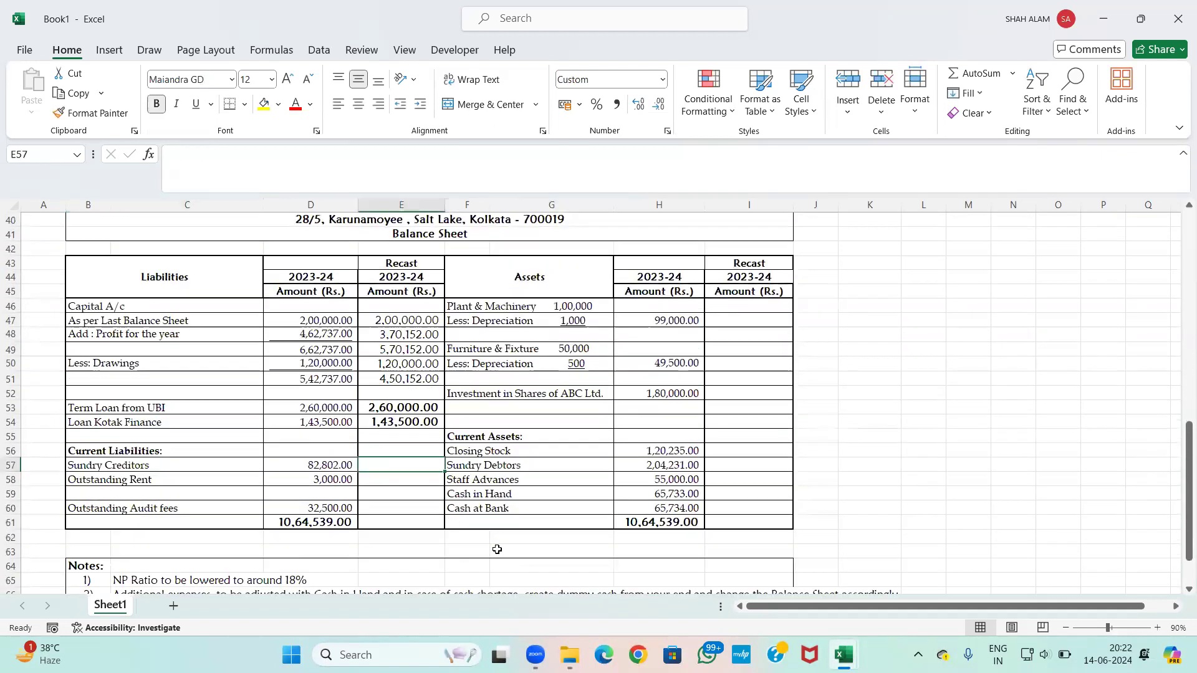
pyautogui.write('=')
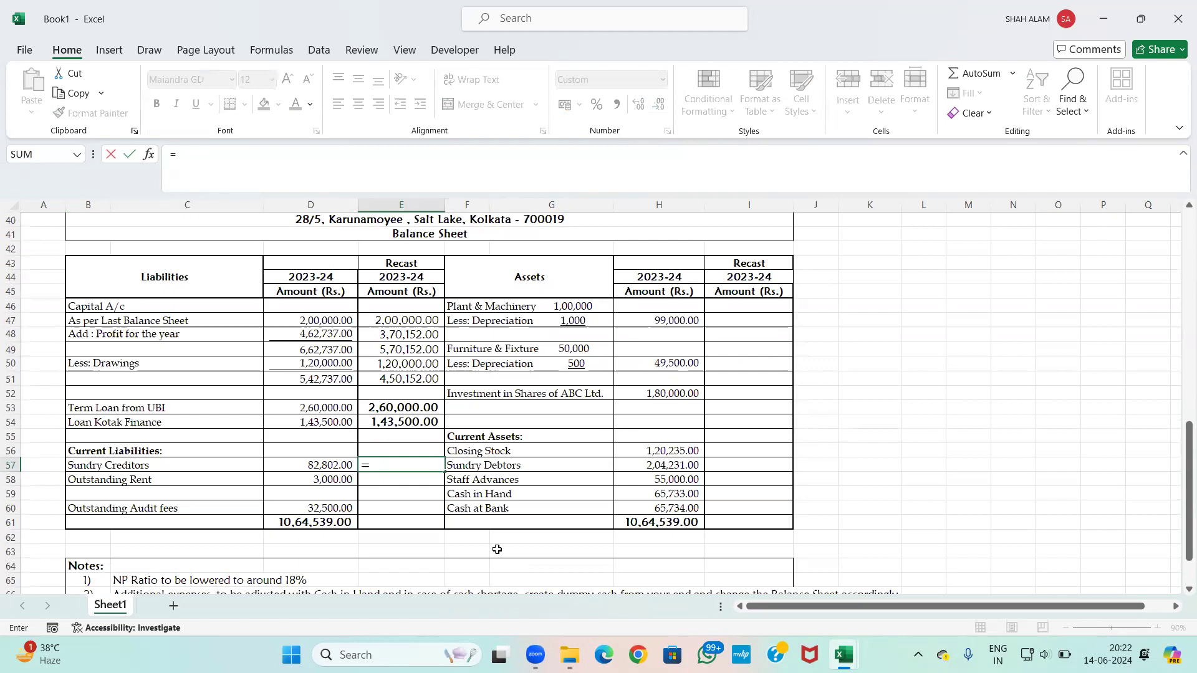
pyautogui.press('Escape')
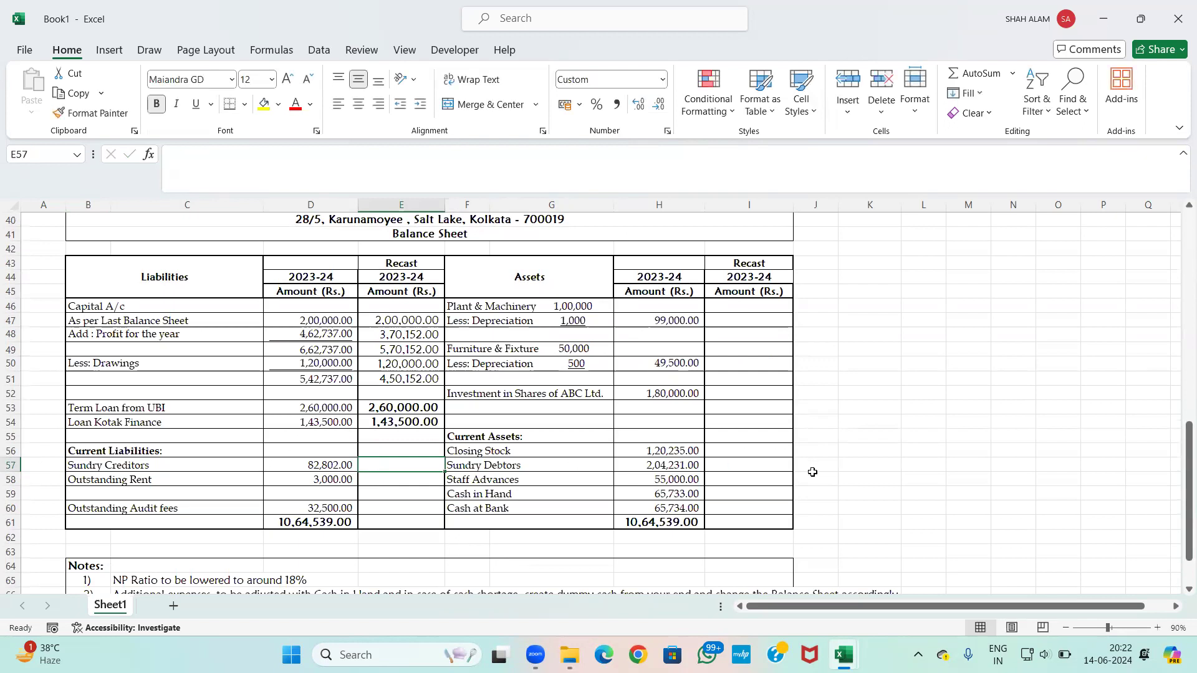
# Step: Compute the ratio of Sundry Creditors to Purchases in A57 with =D57/D10
pyautogui.click(43, 466)
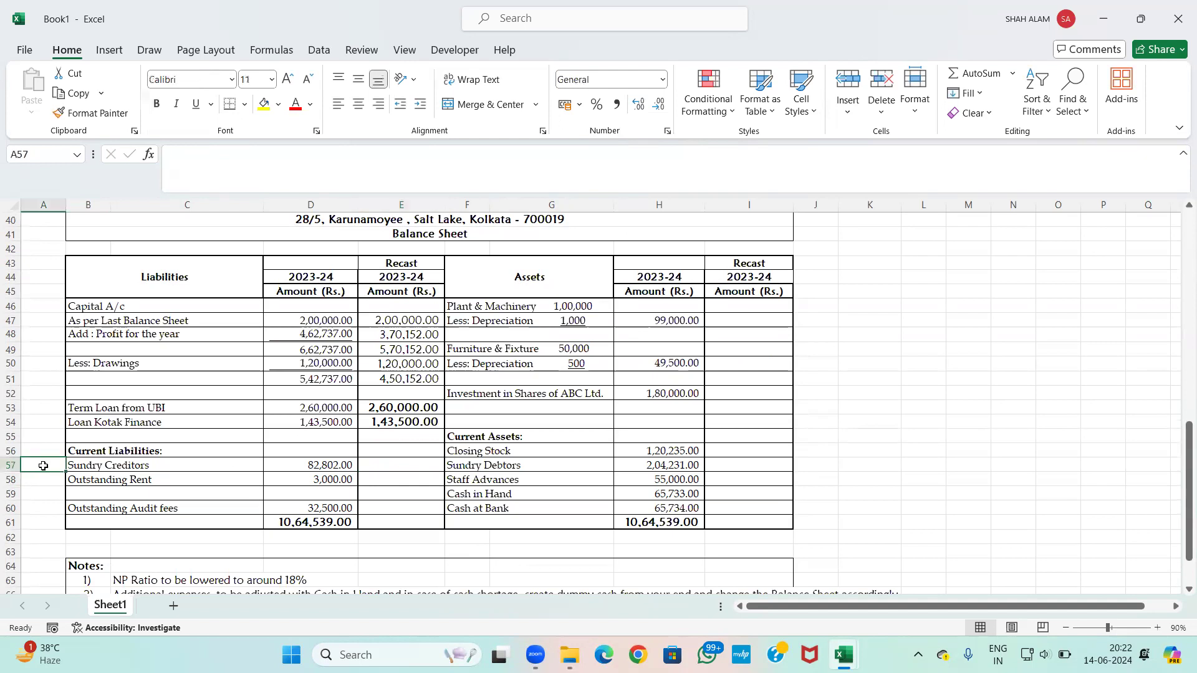
pyautogui.write('=')
pyautogui.click(291, 467)
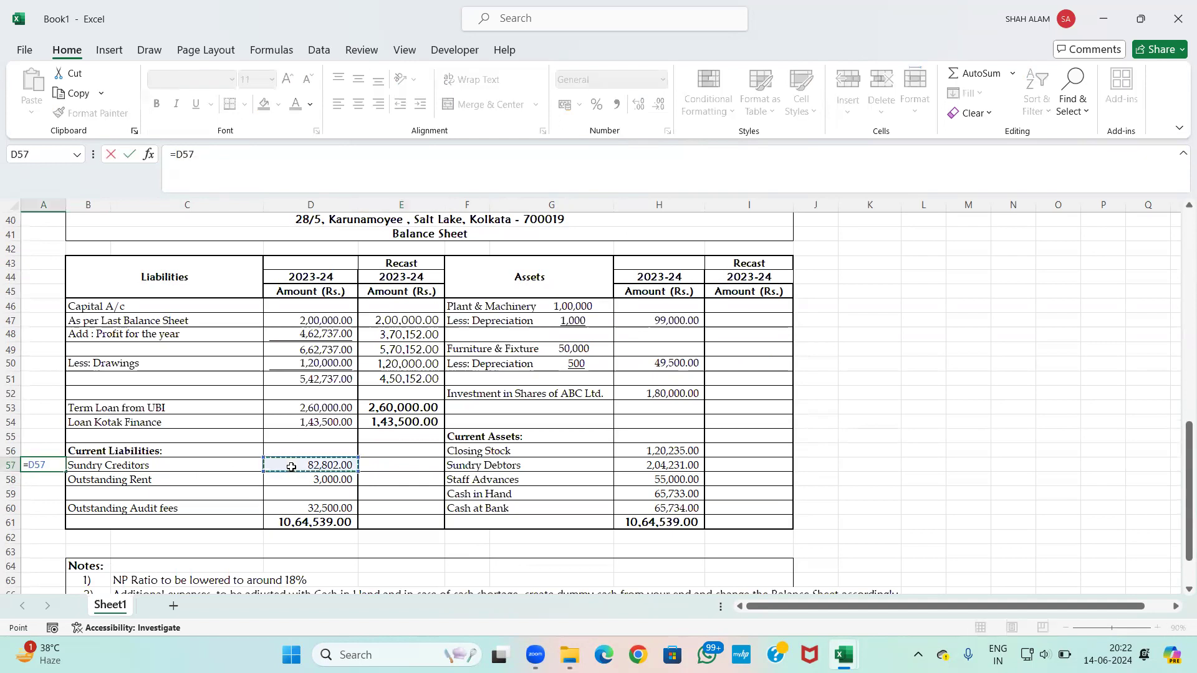
pyautogui.write('/')
pyautogui.scroll(13, 289, 466)
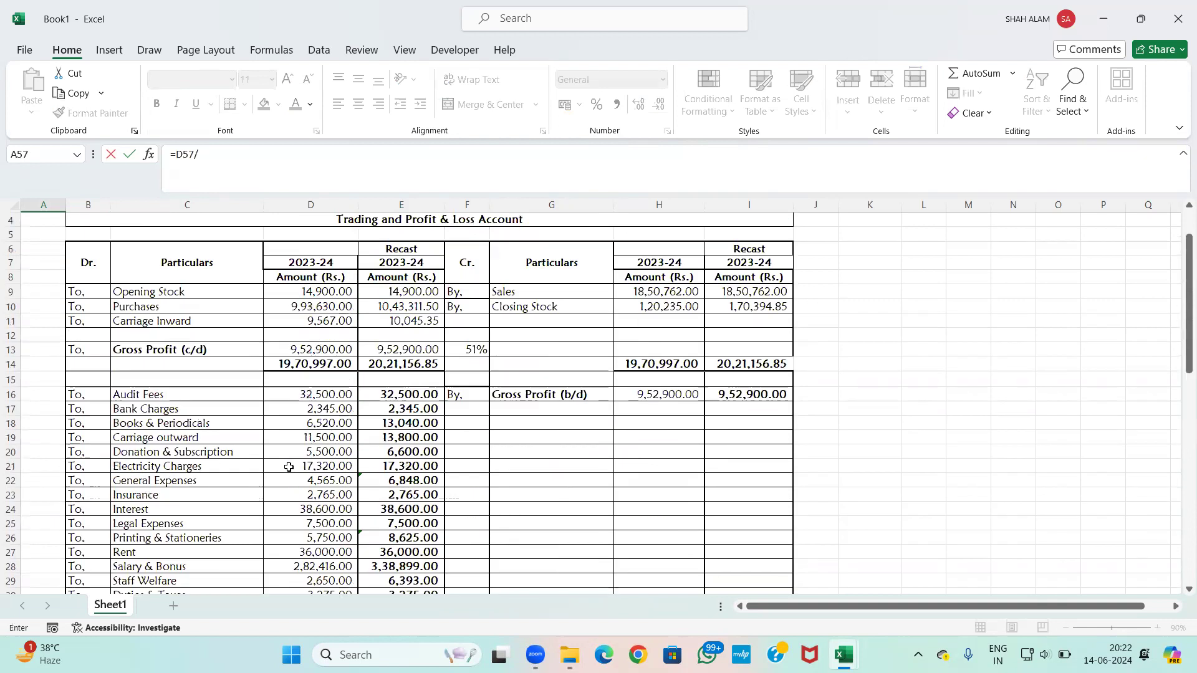
pyautogui.click(333, 349)
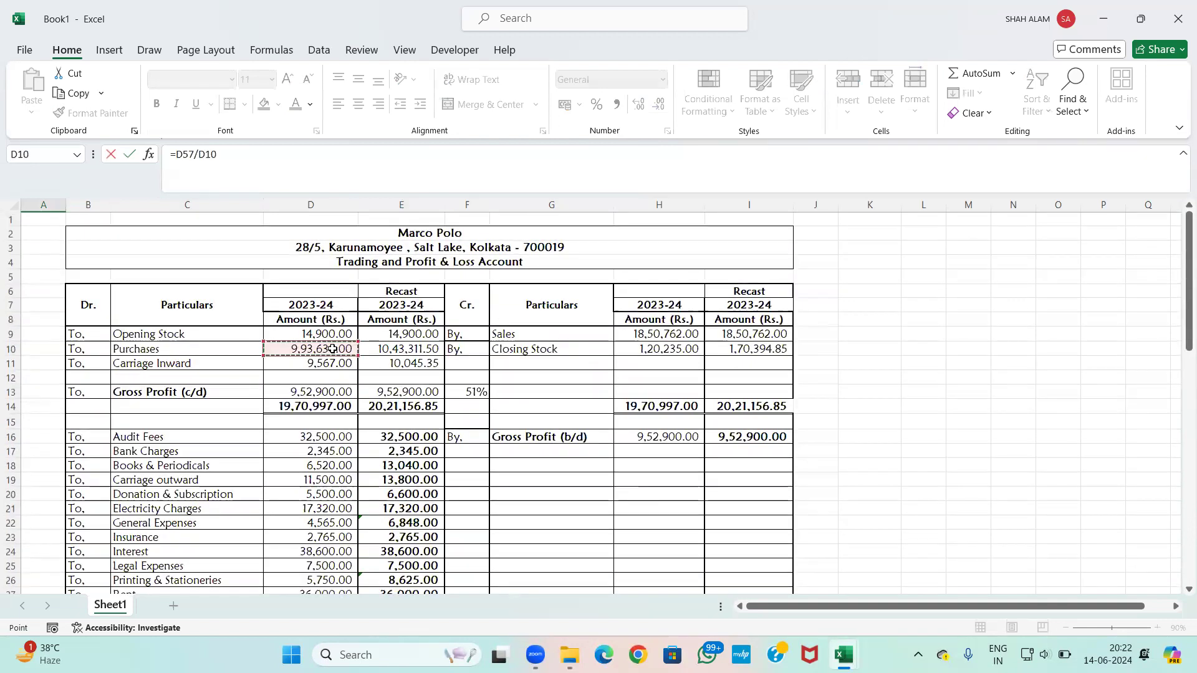
pyautogui.press('Return')
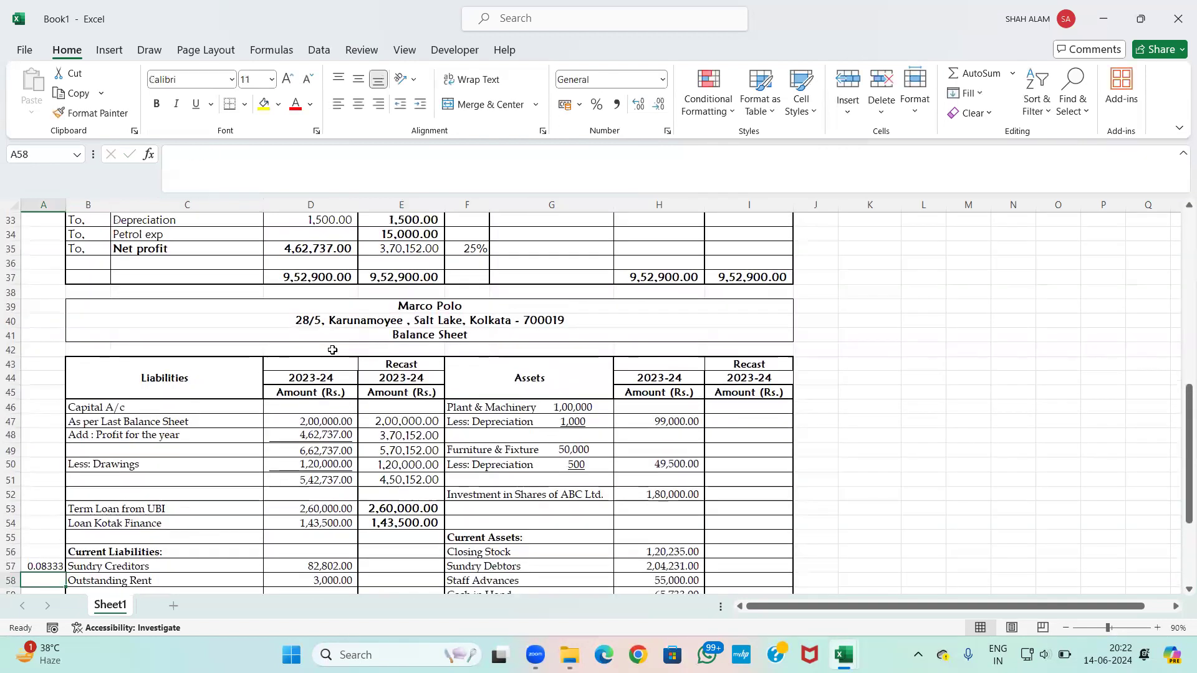
# Step: Format the creditors ratio in A57 as a percentage and compute recast Sundry Creditors in E57 with =E10*A57
pyautogui.click(47, 565)
pyautogui.click(597, 104)
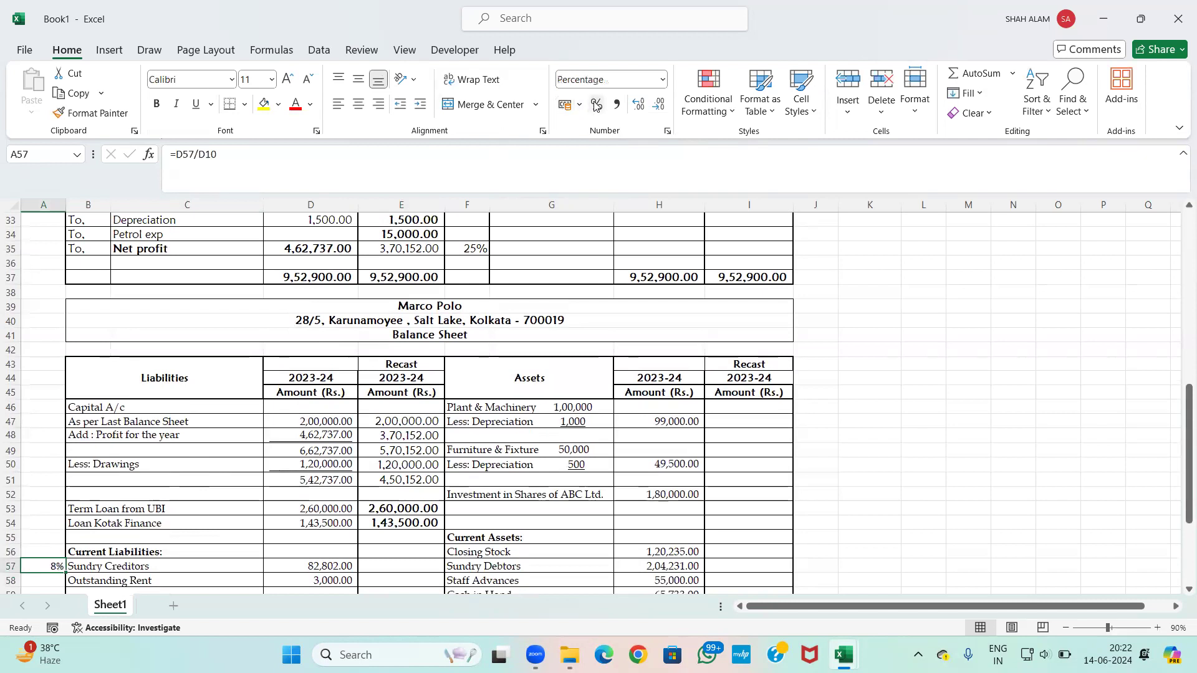
pyautogui.scroll(-2, 545, 262)
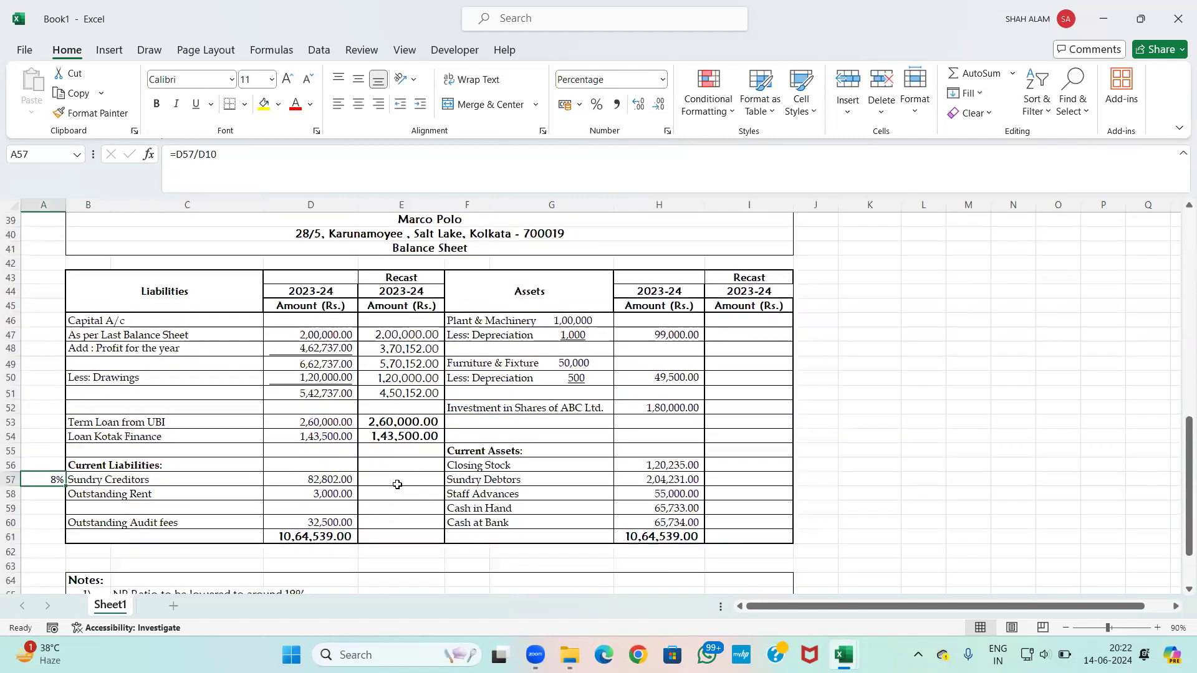
pyautogui.click(400, 480)
pyautogui.write('=')
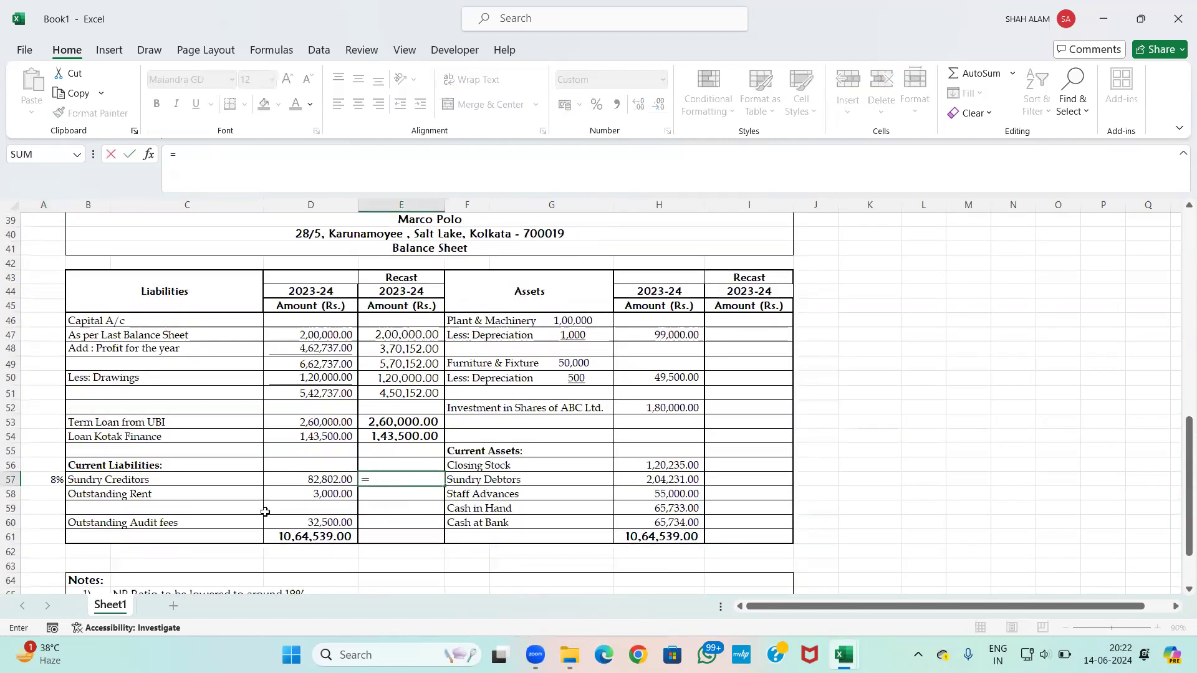
pyautogui.scroll(10, 369, 302)
pyautogui.scroll(1, 401, 252)
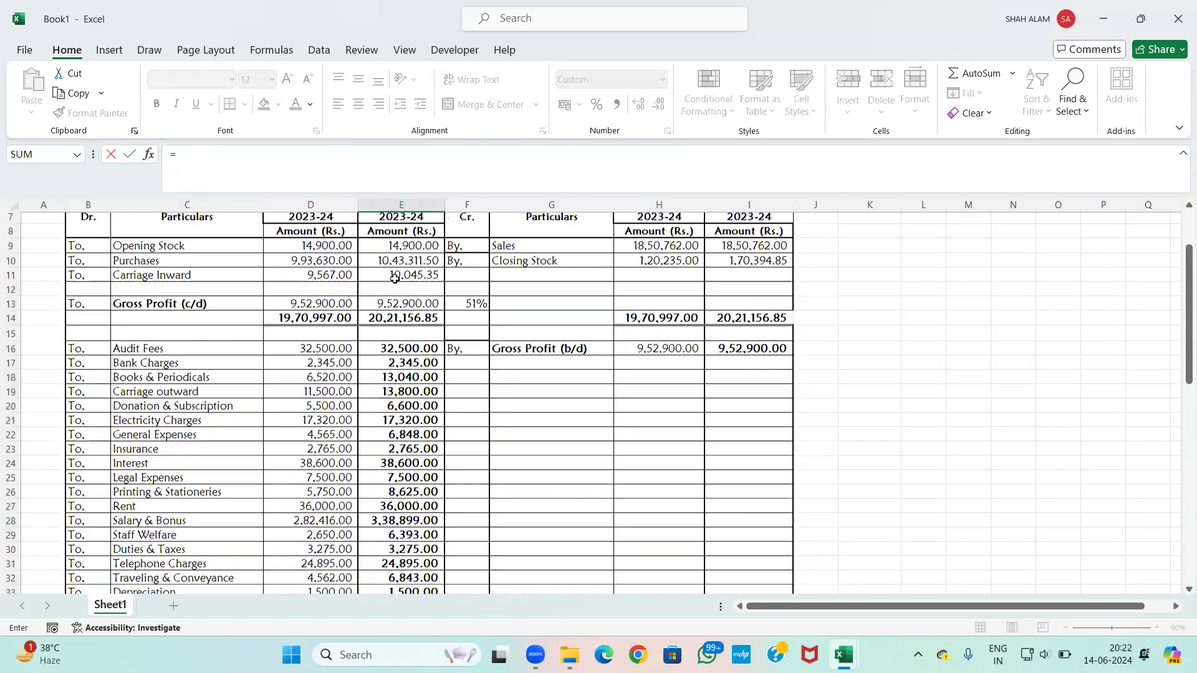
pyautogui.click(399, 278)
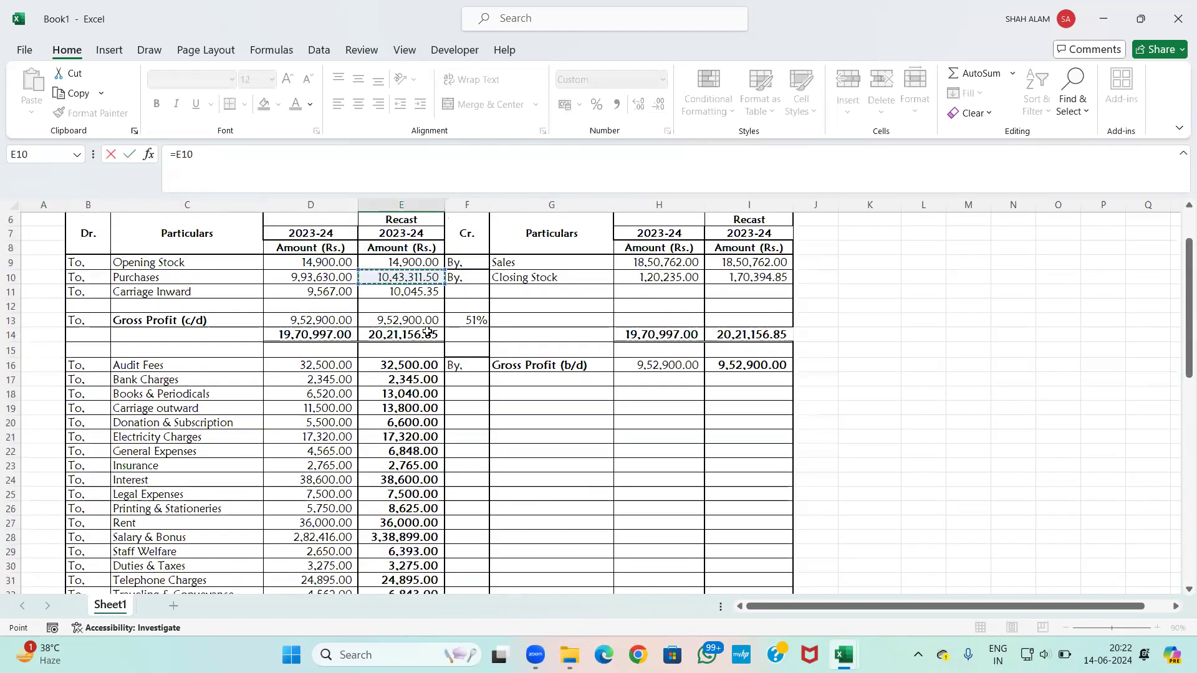
pyautogui.write('*')
pyautogui.scroll(-3, 350, 424)
pyautogui.scroll(-9, 349, 424)
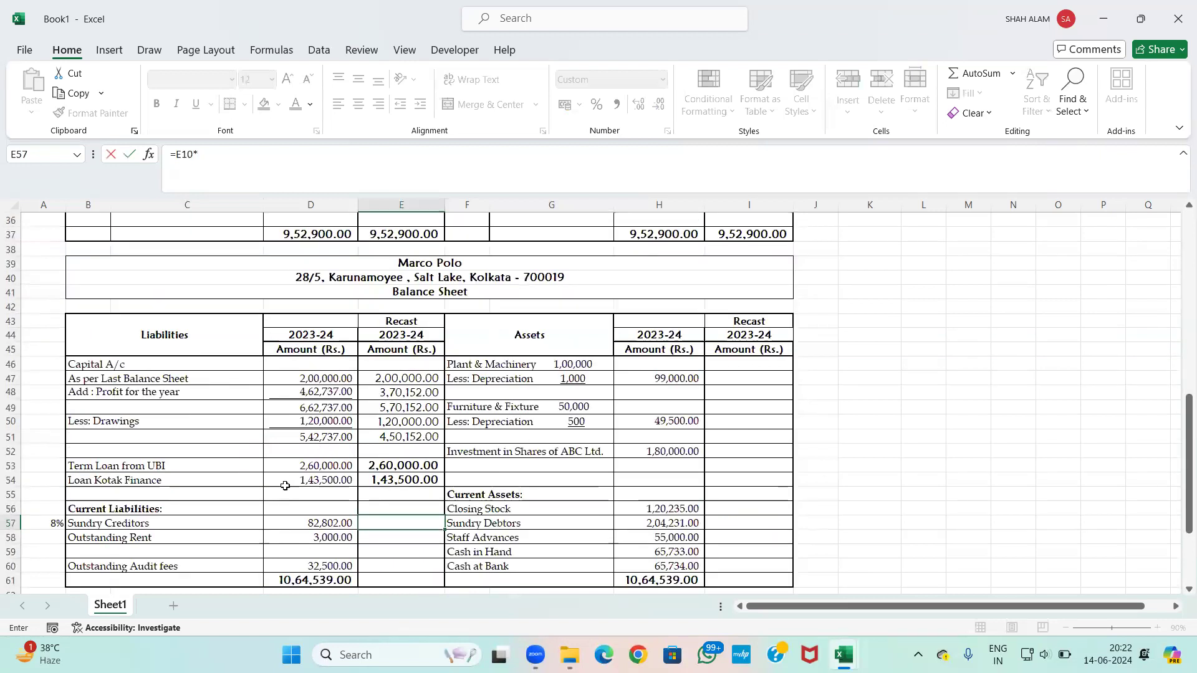
pyautogui.click(51, 436)
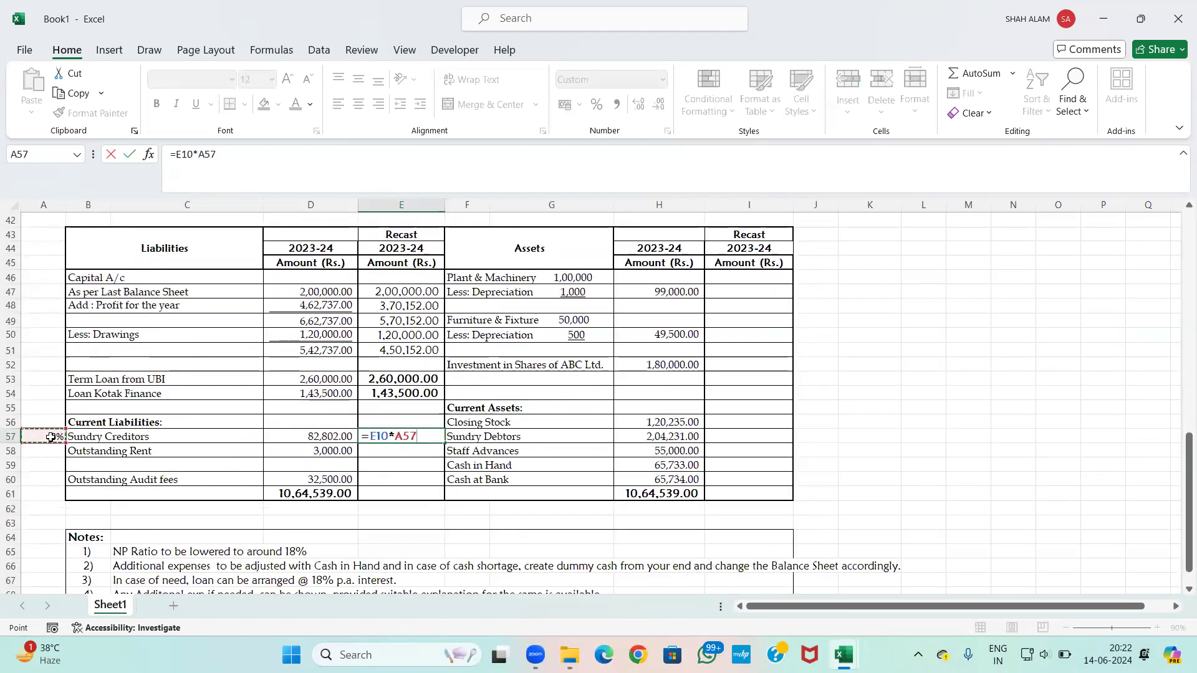
pyautogui.press('Return')
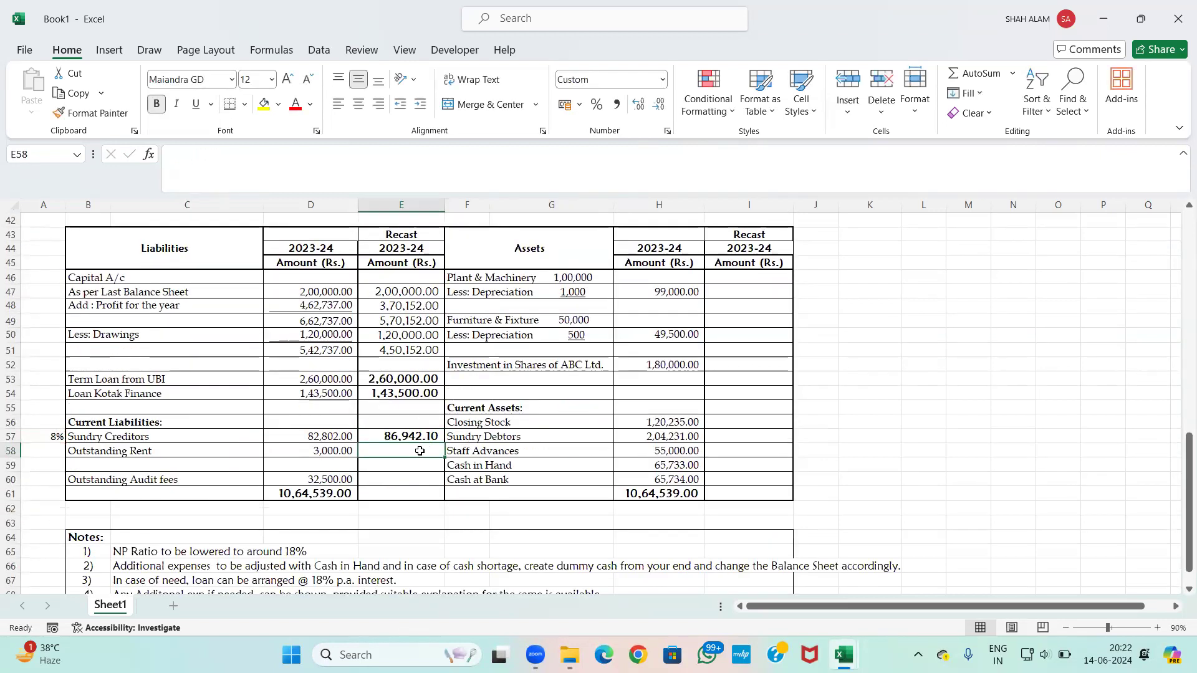
# Step: Carry Outstanding Rent and Outstanding Audit fees into the recast column with =D58 in E58 and =D60 in E60
pyautogui.write('=')
pyautogui.press('Left')
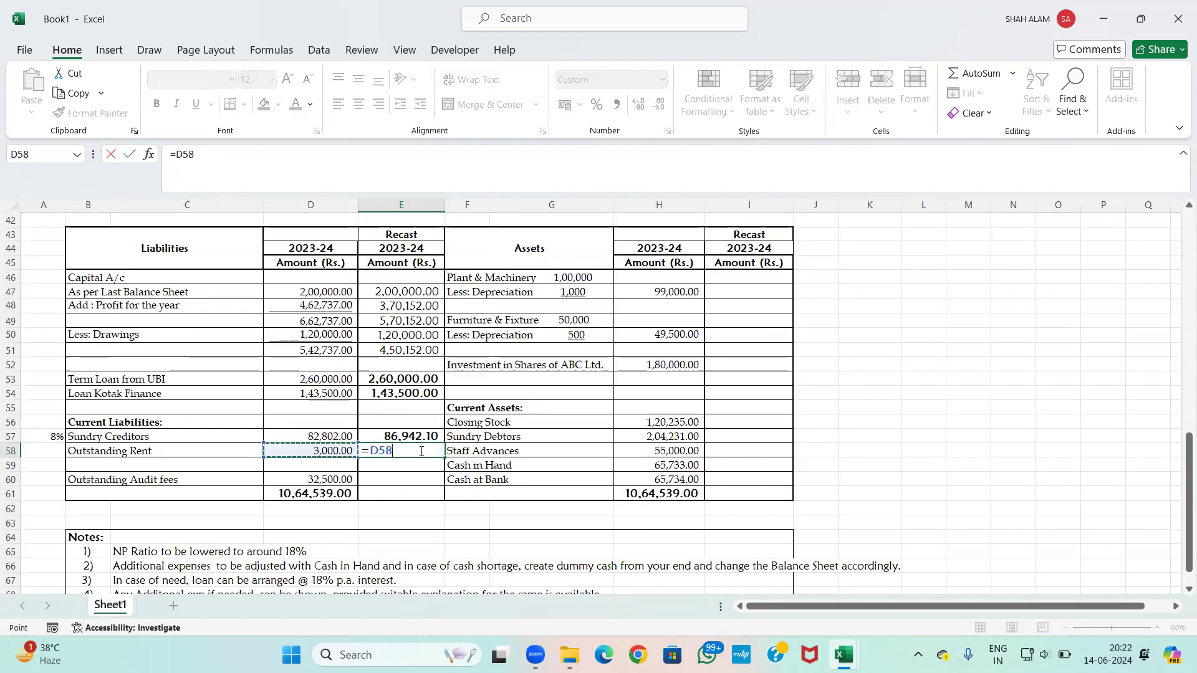
pyautogui.press('Return')
pyautogui.press('Return')
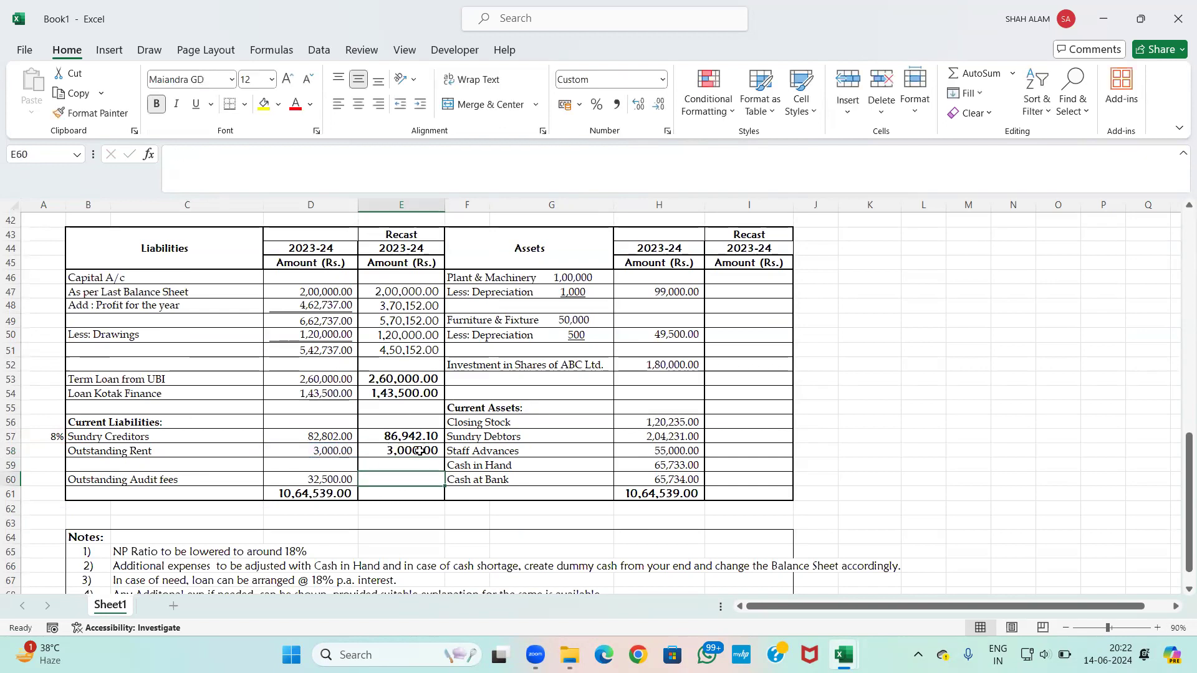
pyautogui.write('=')
pyautogui.press('Left')
pyautogui.press('Return')
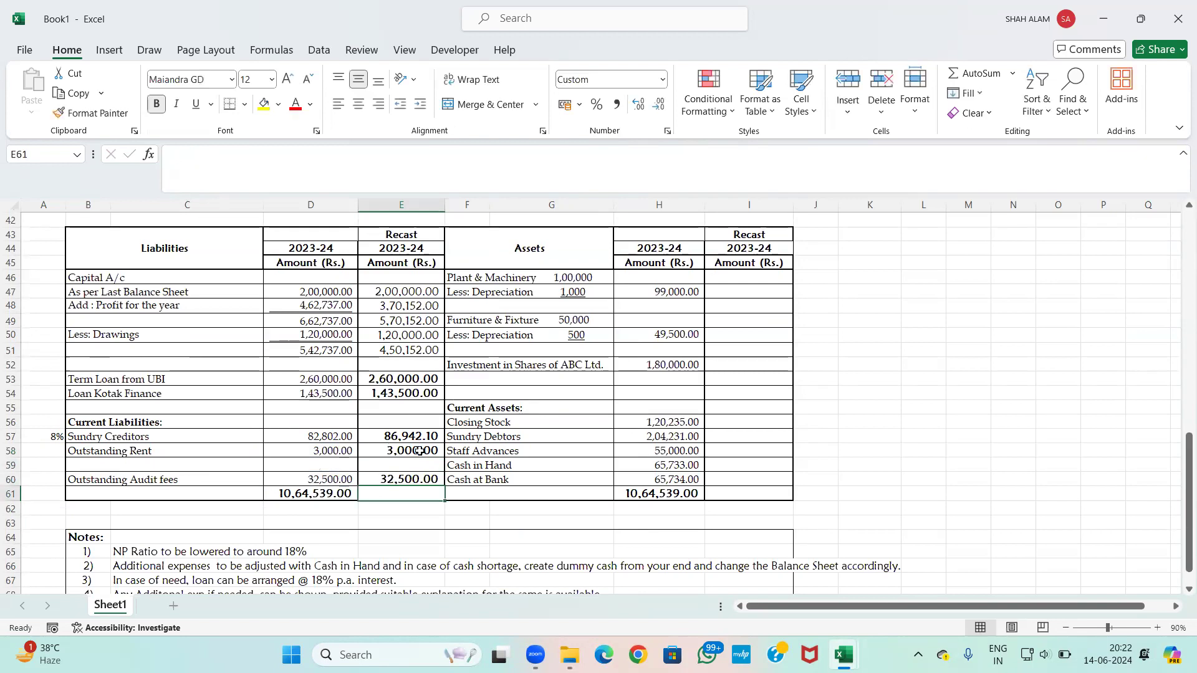
# Step: Copy the liabilities total formula from D61 into E61 and check that it sums E51:E60
pyautogui.press('Left')
pyautogui.hotkey('ctrl', 'c')
pyautogui.press('Right')
pyautogui.hotkey('ctrl', 'v')
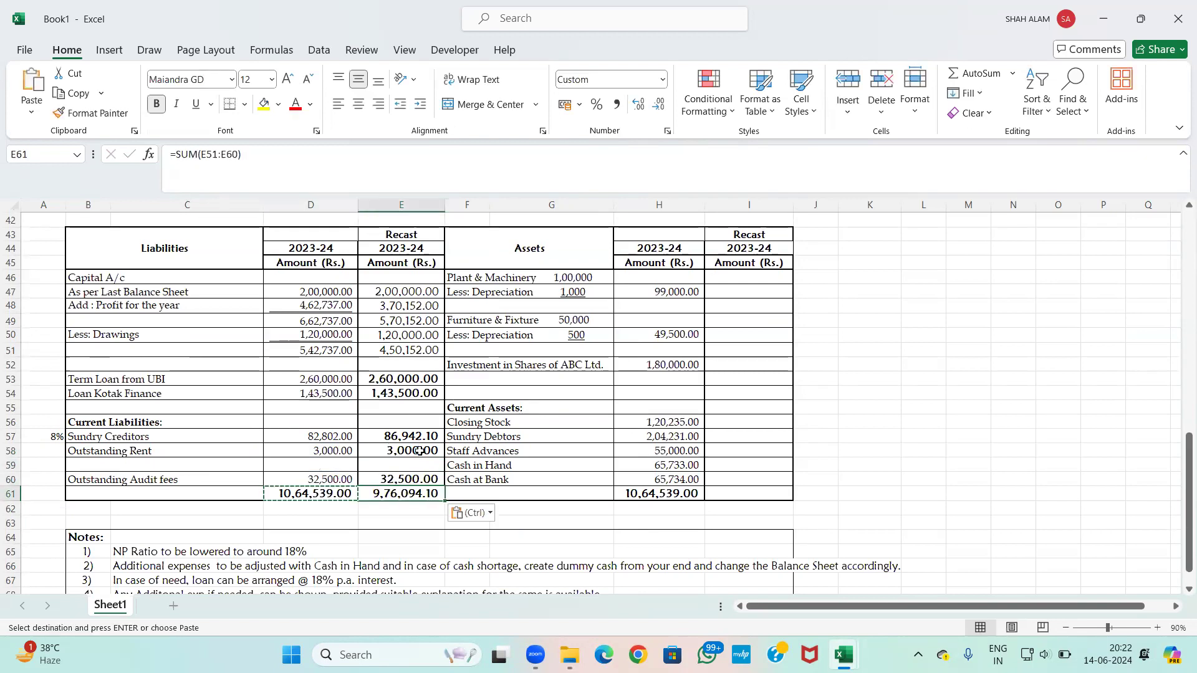
pyautogui.doubleClick(404, 492)
pyautogui.hotkey('ctrl', 'Return')
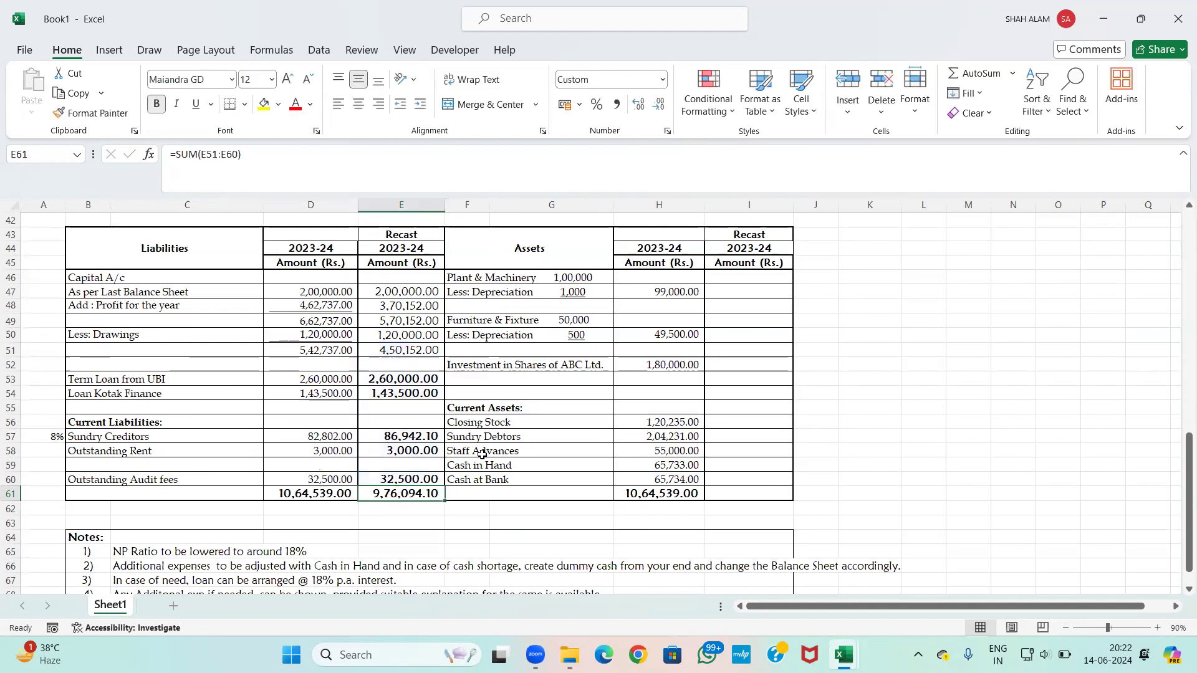
# Step: Carry the depreciated Plant & Machinery value into the recast assets column with =H47 in I47
pyautogui.click(751, 291)
pyautogui.write('=h47')
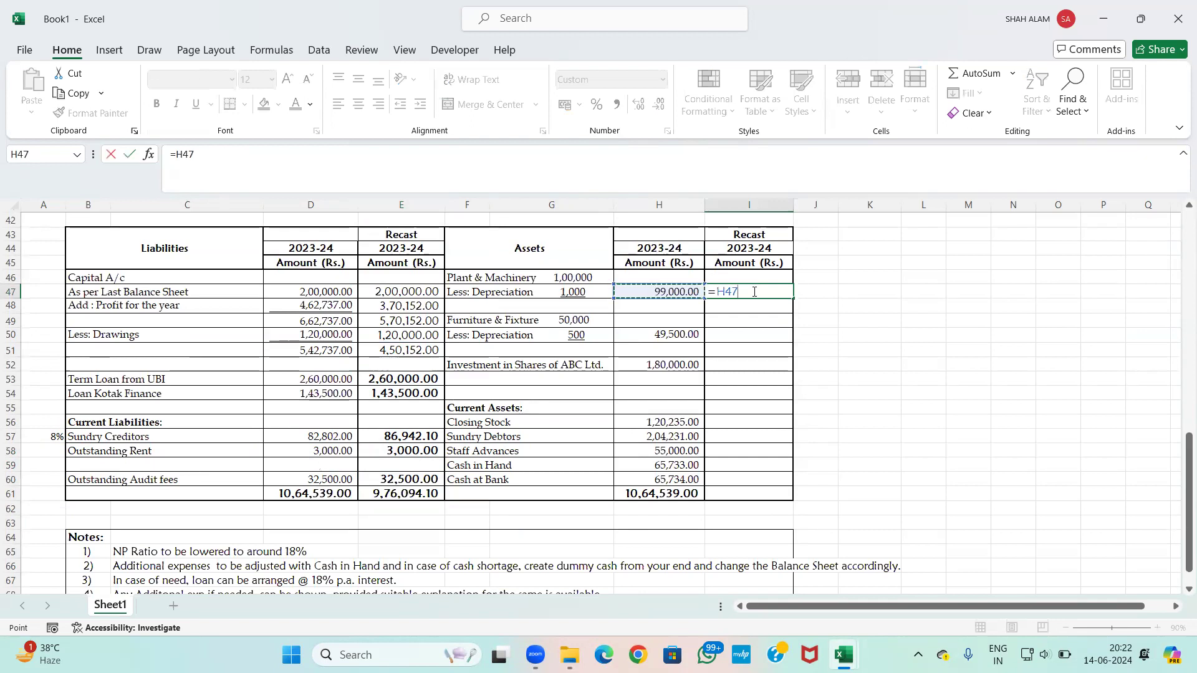
pyautogui.press('Return')
pyautogui.press('Down')
pyautogui.press('Down')
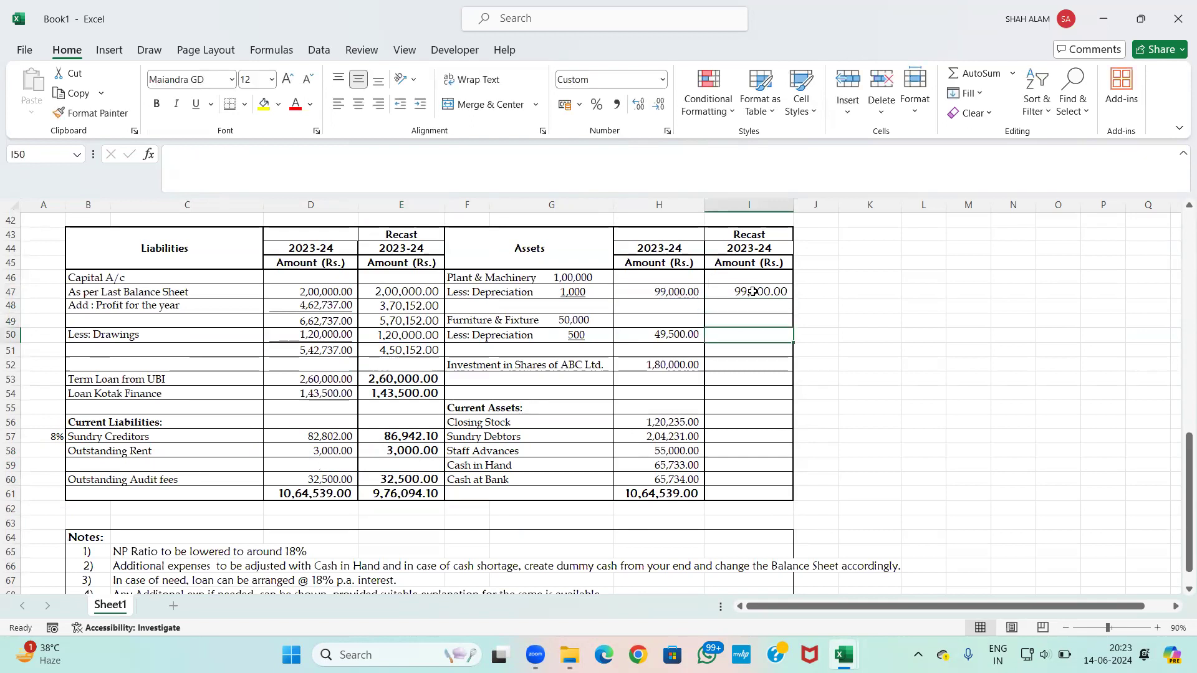
# Step: Check the recast Depreciation in E33 against the fixed assets, and carry Furniture & Fixture into I50 with =H50
pyautogui.press('Left')
pyautogui.press('Left')
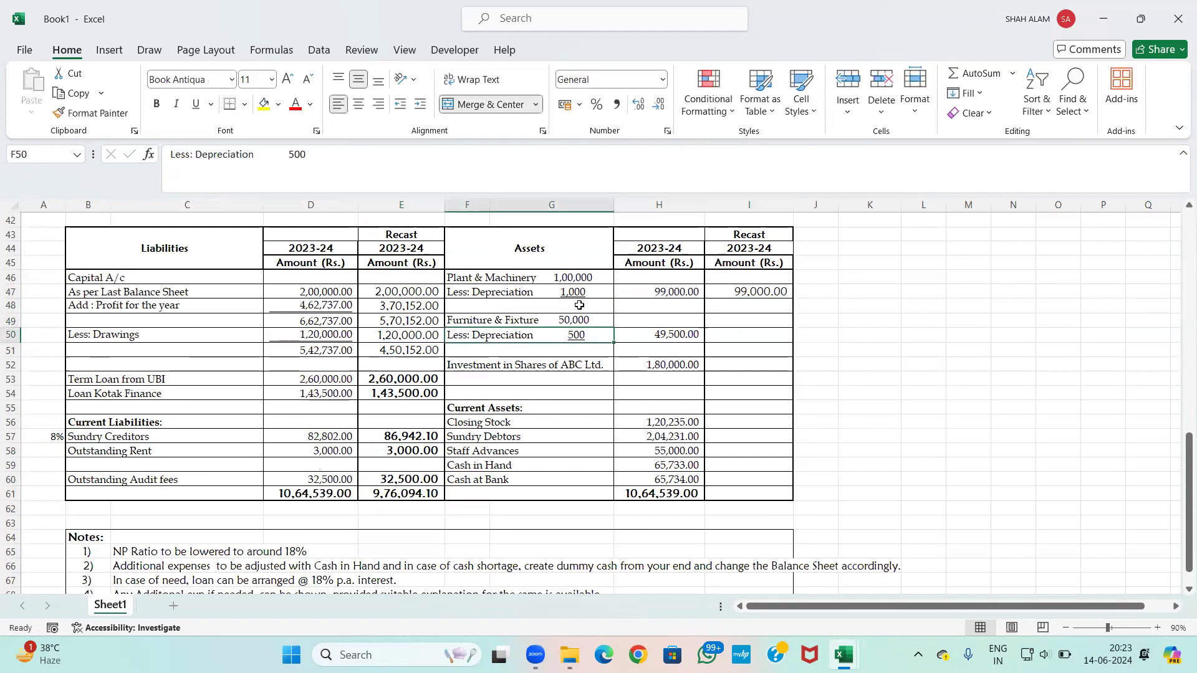
pyautogui.scroll(4, 580, 305)
pyautogui.click(397, 267)
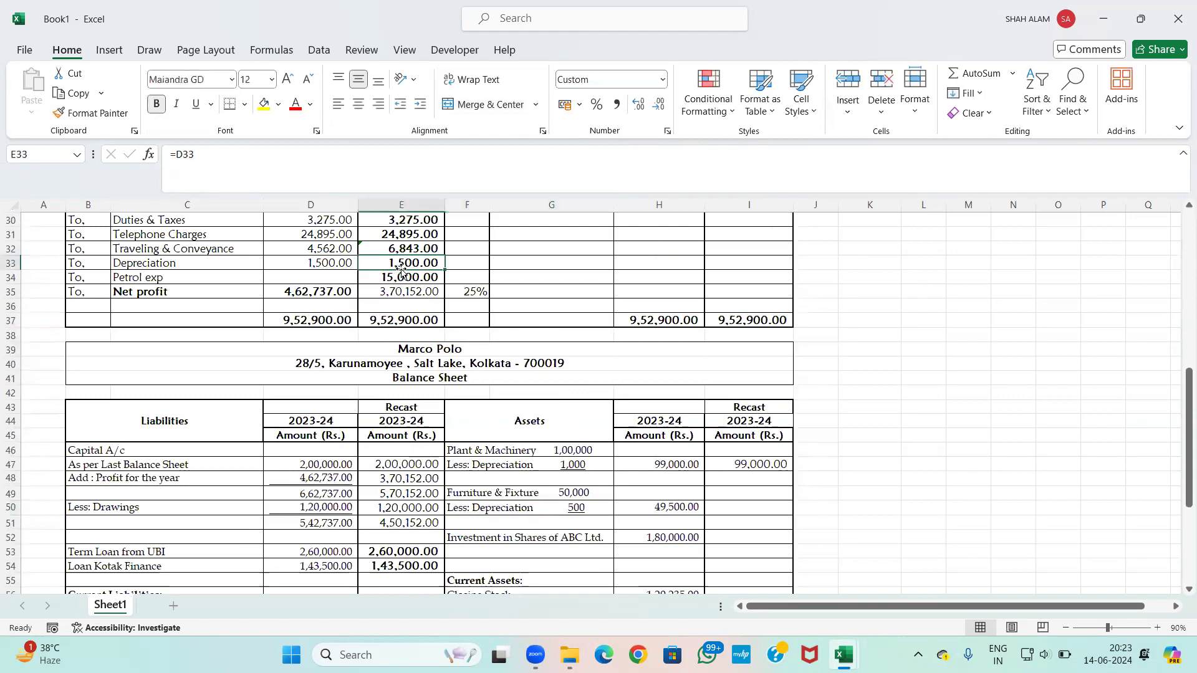
pyautogui.scroll(-2, 668, 515)
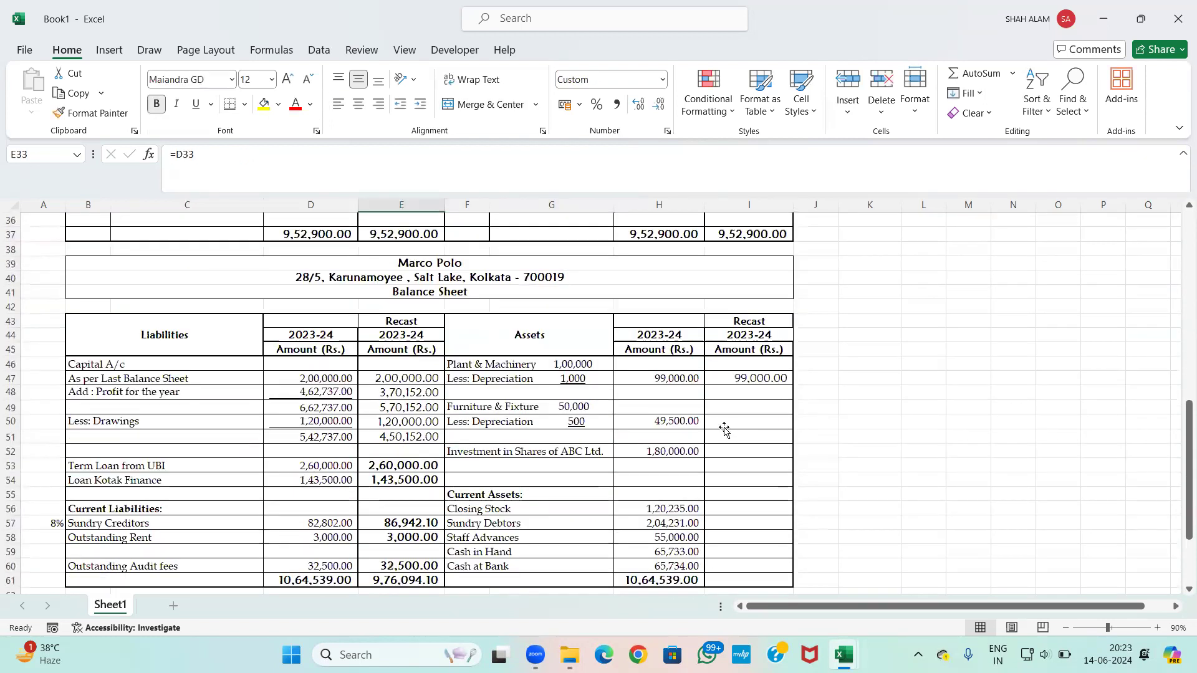
pyautogui.click(732, 425)
pyautogui.press('BackSpace')
pyautogui.write('=')
pyautogui.press('Left')
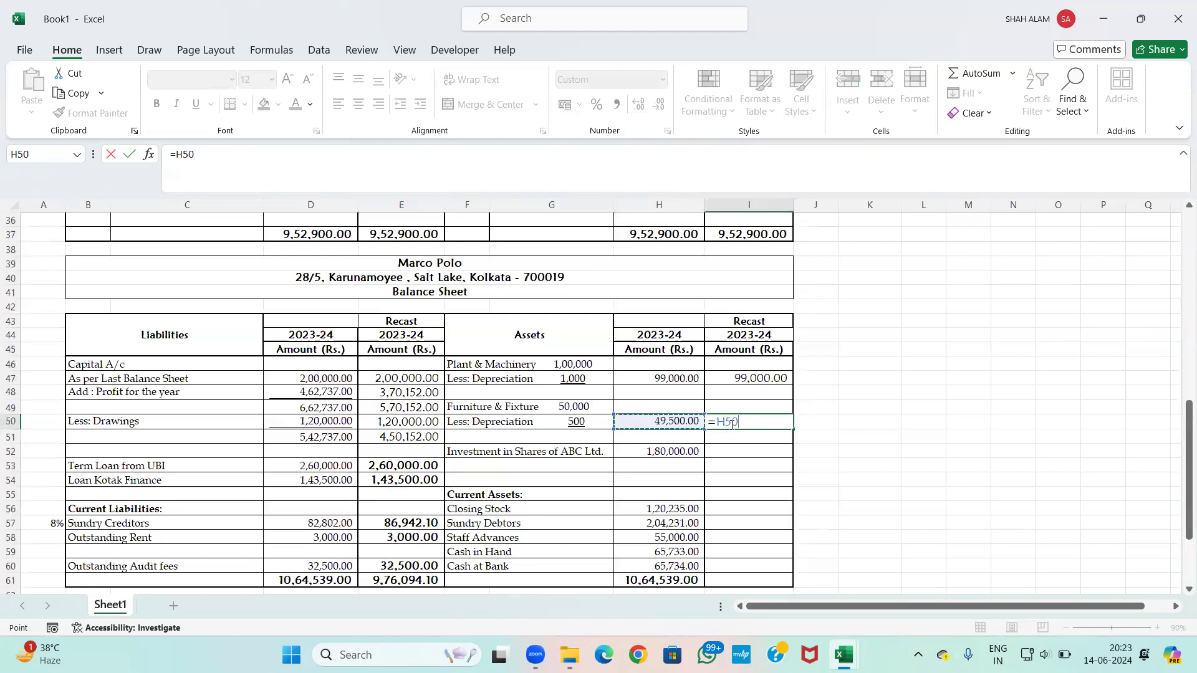
pyautogui.press('Return')
# Step: Carry the Investment in Shares of ABC Ltd. into I52 with =H52
pyautogui.scroll(-2, 616, 375)
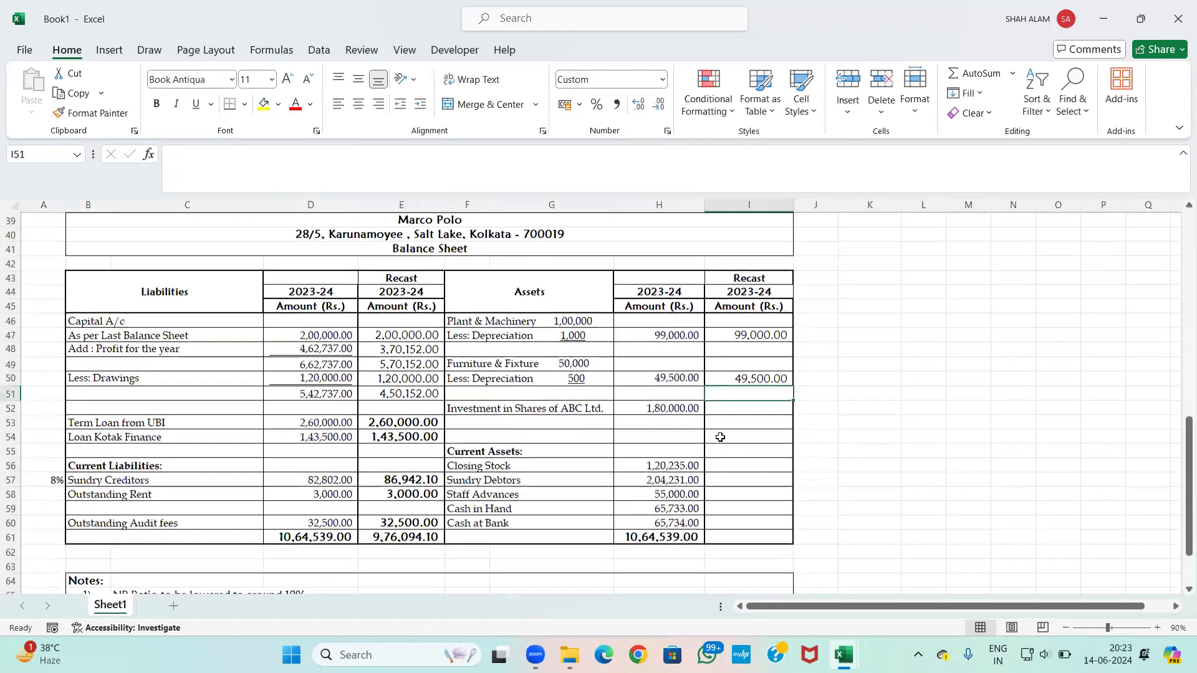
pyautogui.click(758, 368)
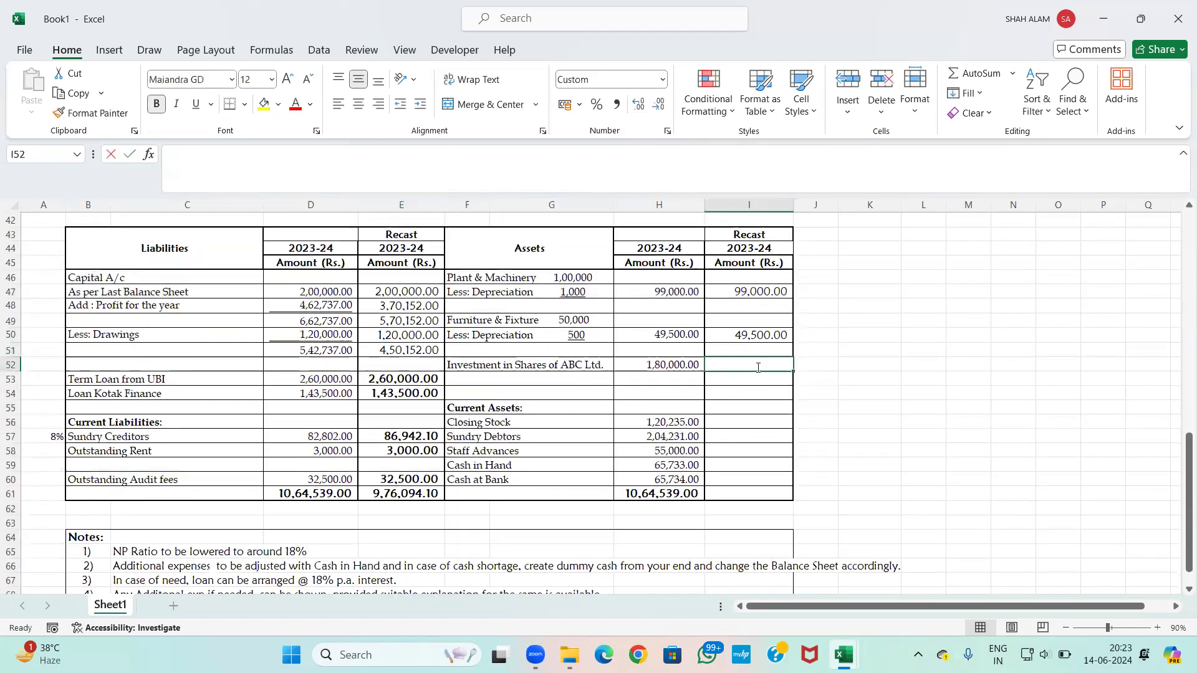
pyautogui.write('=')
pyautogui.press('Left')
pyautogui.press('Return')
# Step: Link the recast Closing Stock in I56 to the Trading Account figure with =I10
pyautogui.scroll(-1, 748, 388)
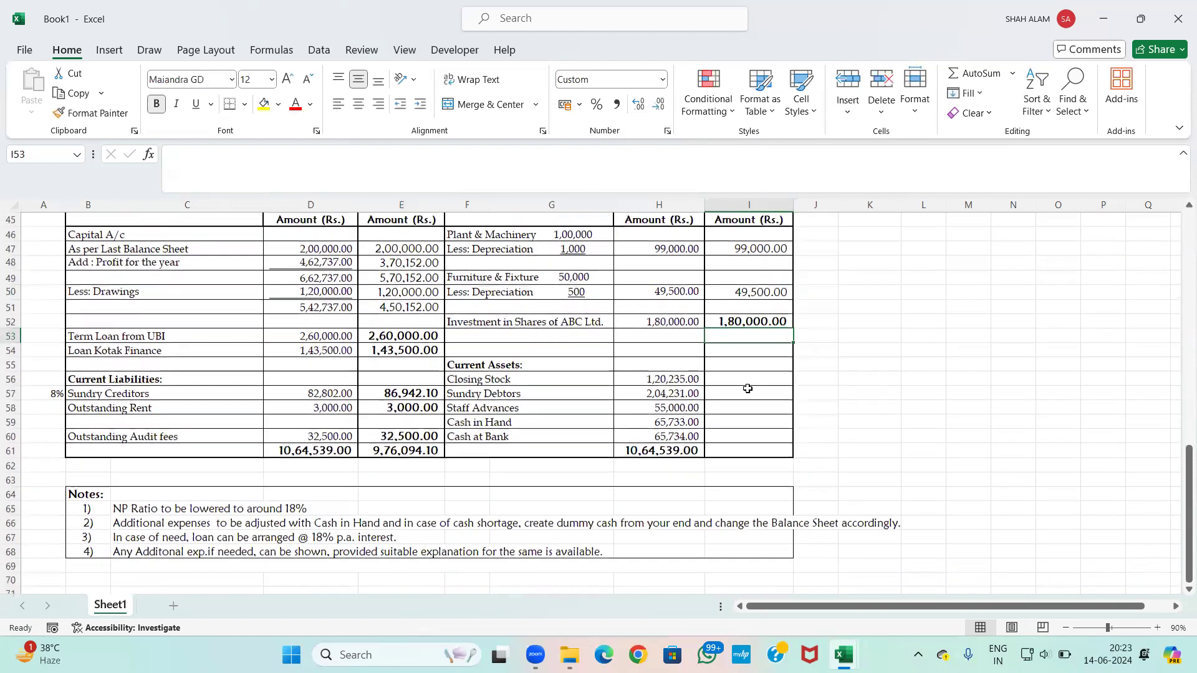
pyautogui.click(748, 385)
pyautogui.write('=')
pyautogui.scroll(6, 742, 381)
pyautogui.scroll(9, 743, 381)
pyautogui.click(750, 350)
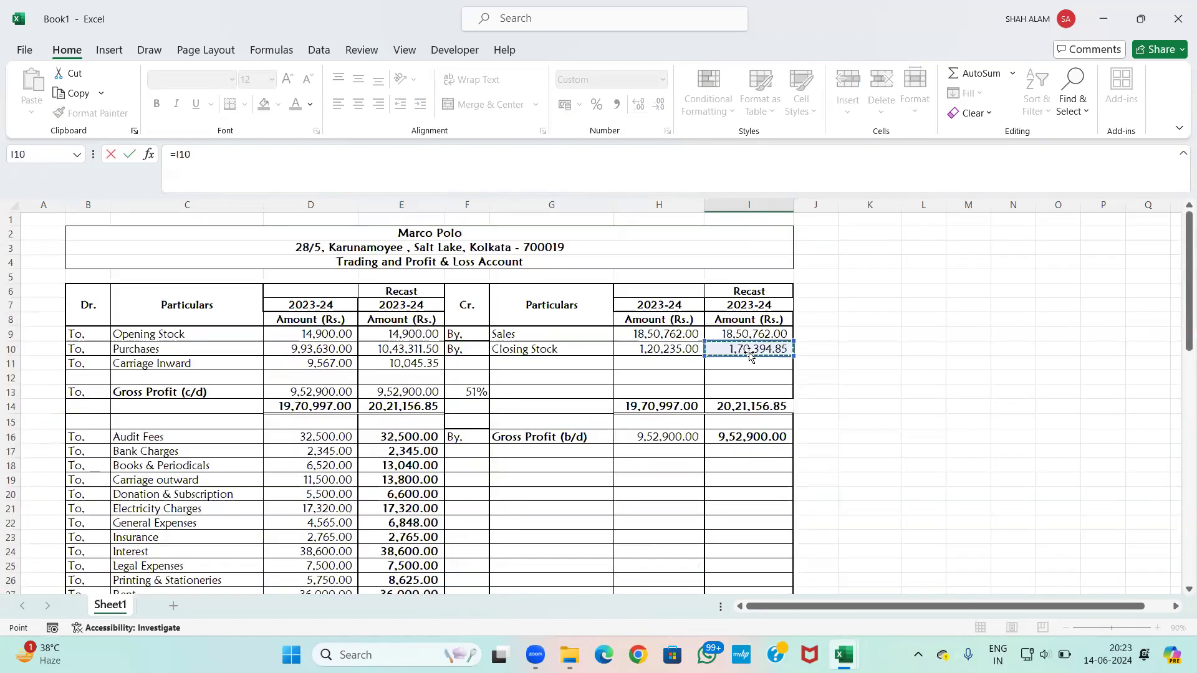
pyautogui.press('Return')
# Step: Carry Sundry Debtors into the recast assets column with =H57 in I57
pyautogui.scroll(-5, 740, 361)
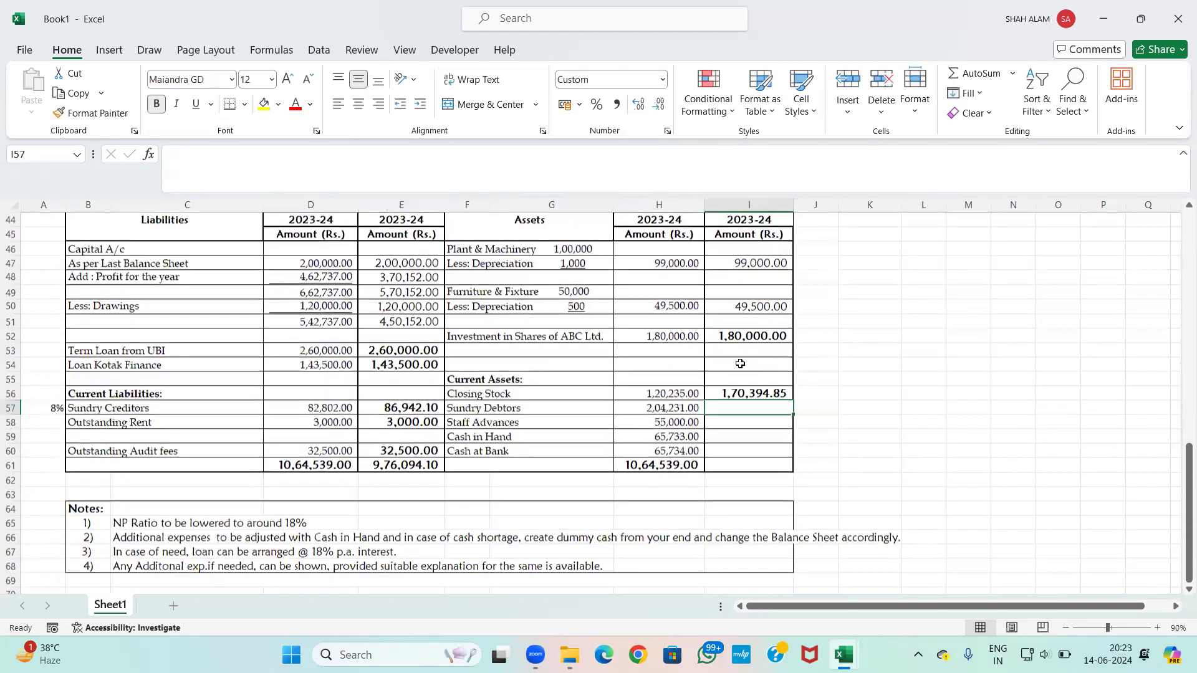
pyautogui.write('=')
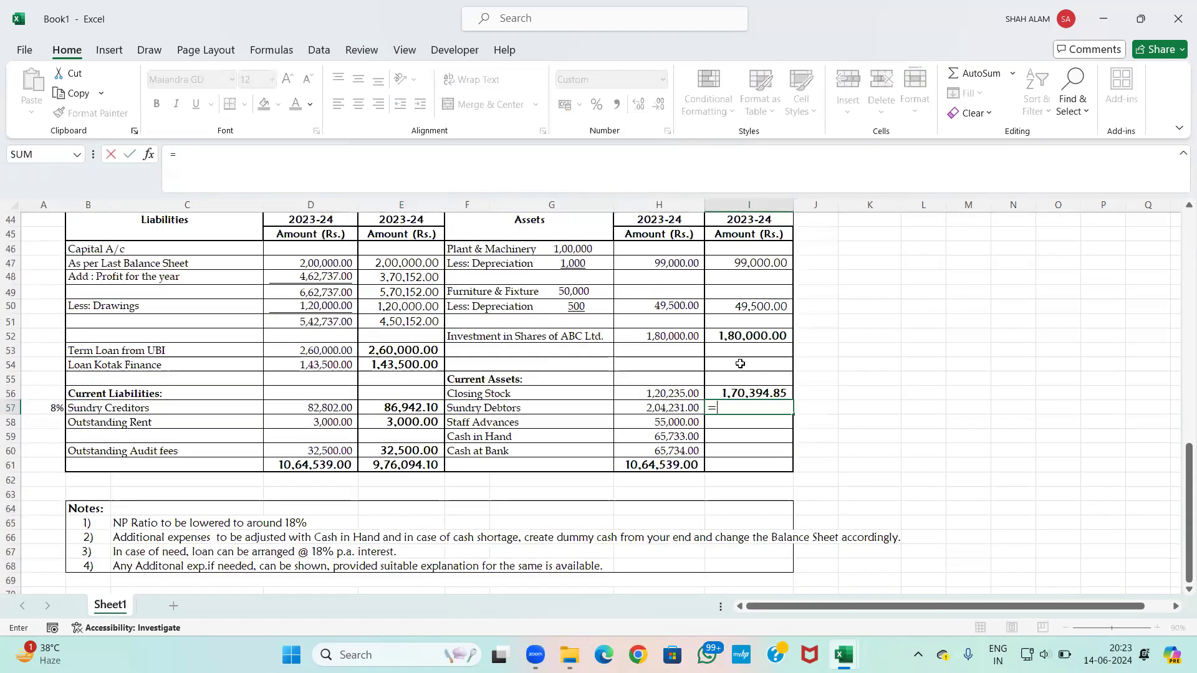
pyautogui.write('=')
pyautogui.press('Left')
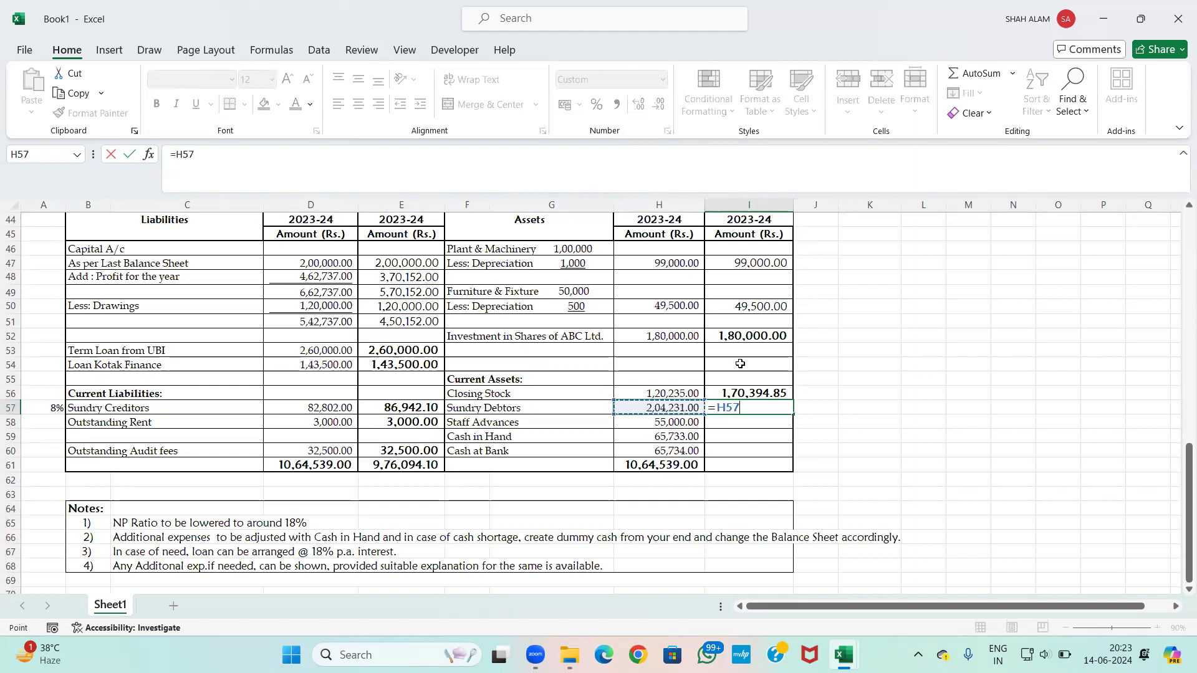
pyautogui.press('Return')
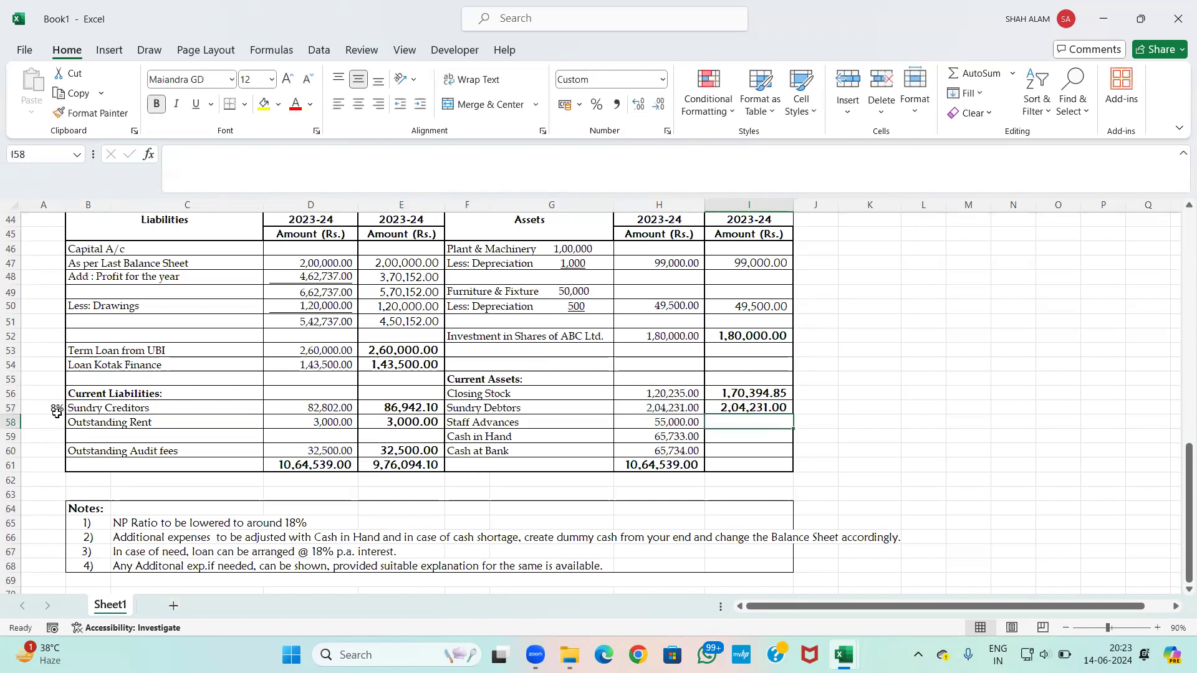
# Step: Carry Staff Advances and Cash at Bank into I58 and I60 with =H58 and =H60, leaving Cash in Hand empty
pyautogui.write('=')
pyautogui.press('Left')
pyautogui.press('Return')
pyautogui.press('Down')
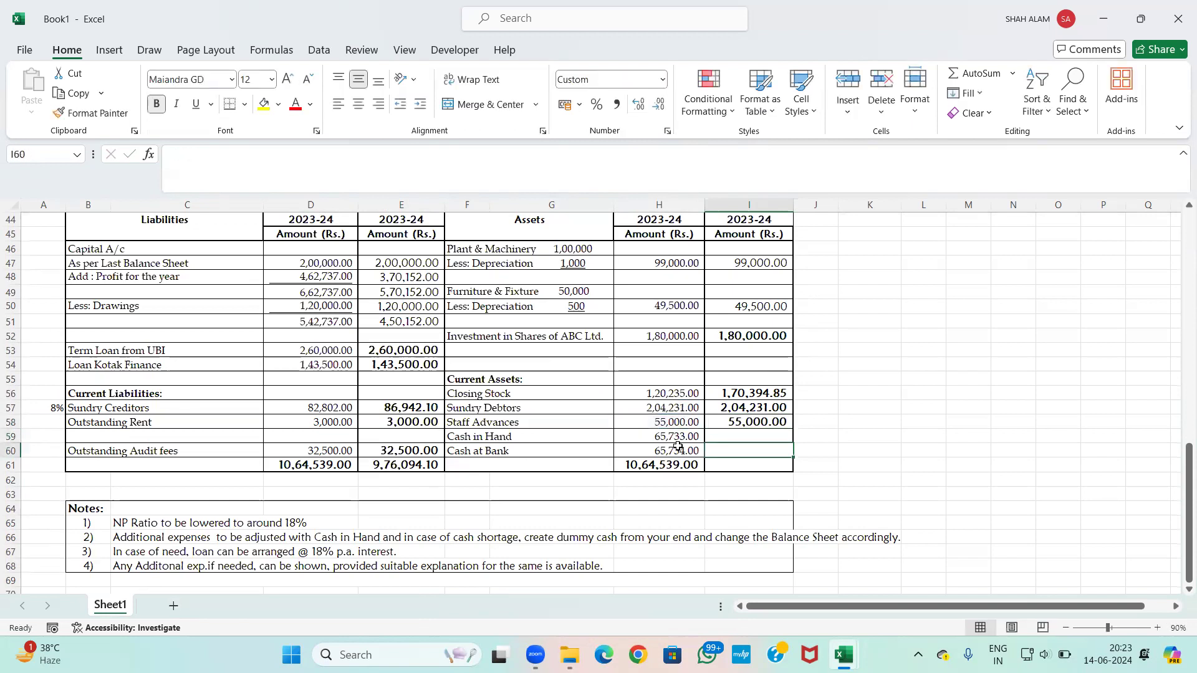
pyautogui.write('=')
pyautogui.press('Left')
pyautogui.press('Return')
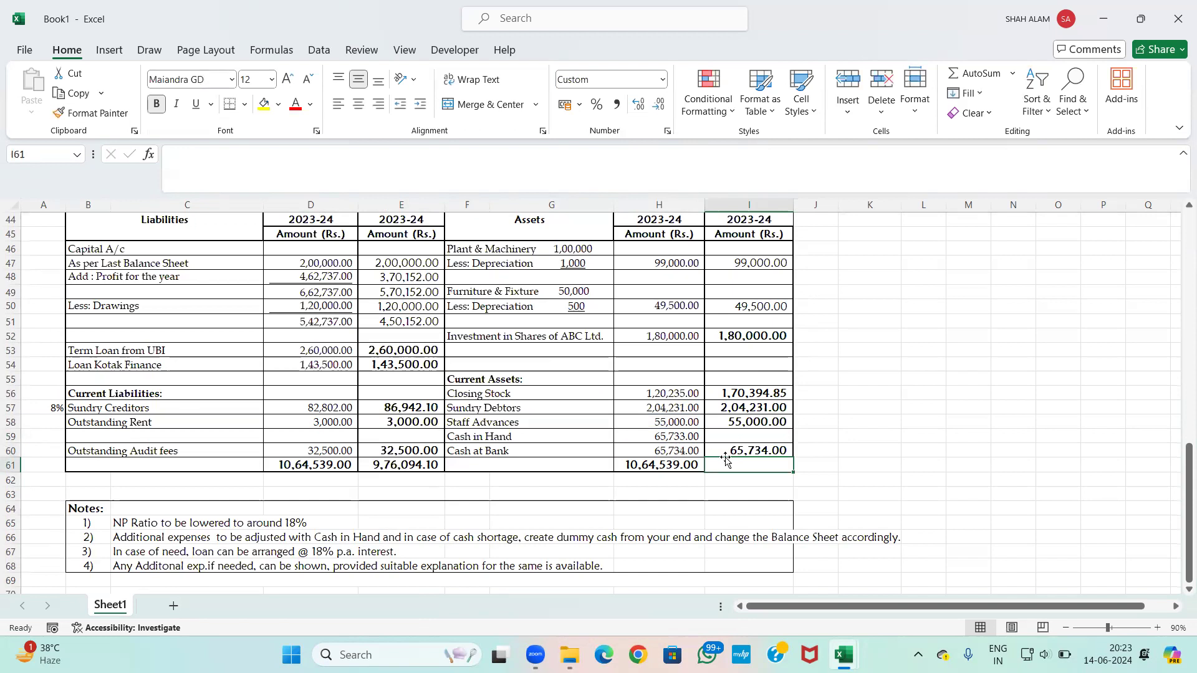
# Step: Total the recast assets in I61 with =SUM(I47:I60)
pyautogui.write('=SUM(')
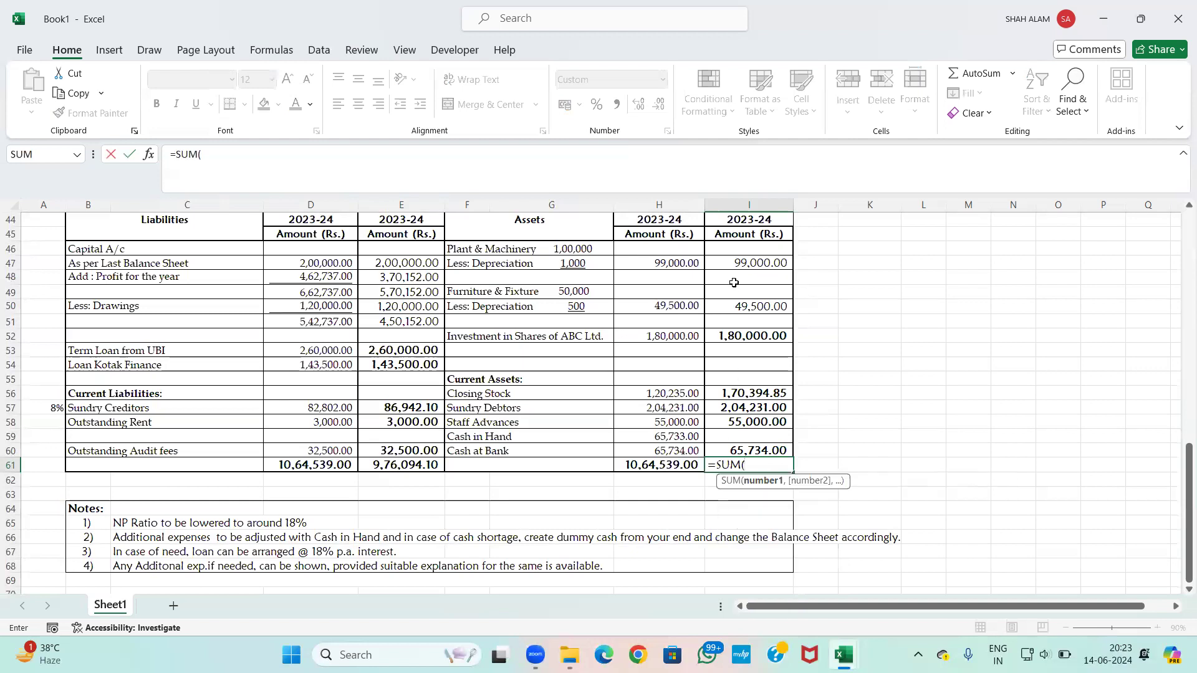
pyautogui.moveTo(746, 263); pyautogui.dragTo(759, 445)
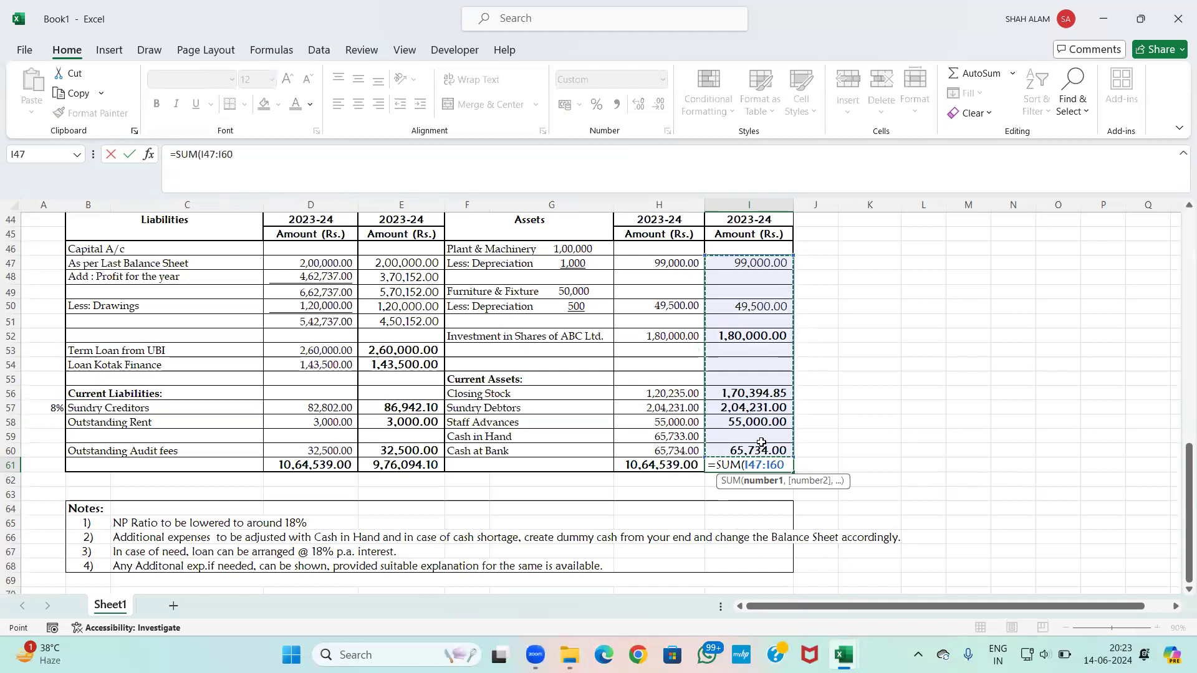
pyautogui.press('Return')
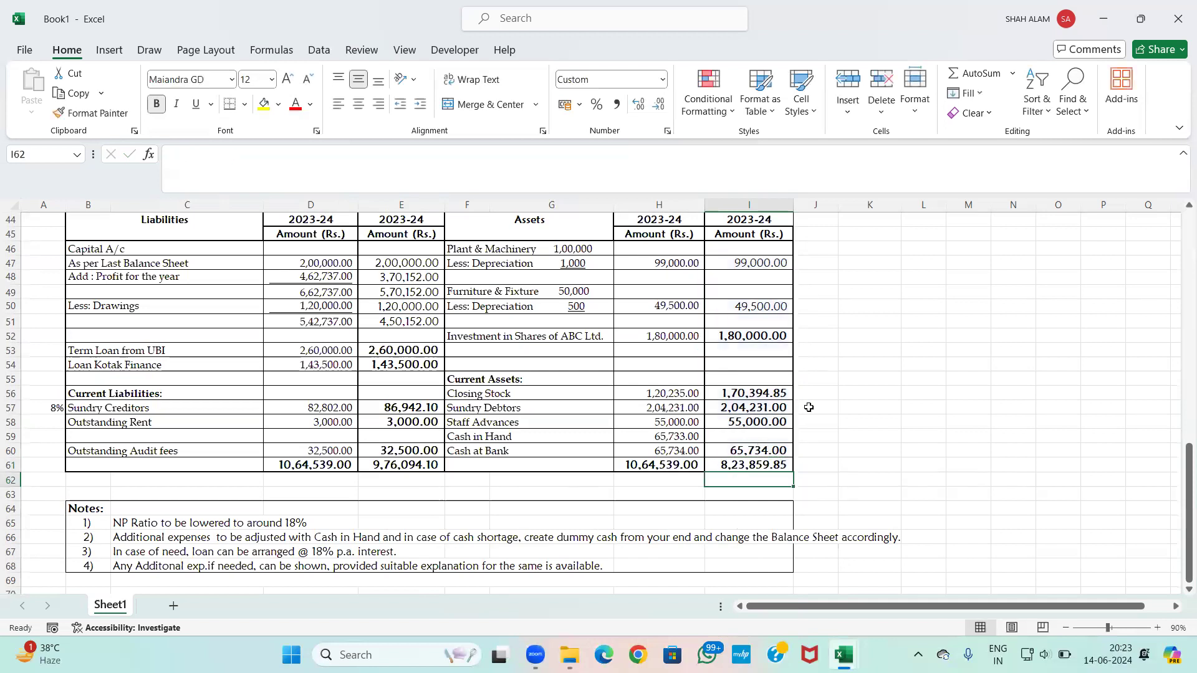
# Step: Compute the difference between the recast liabilities and assets totals in K58 with =E61-I61
pyautogui.click(868, 422)
pyautogui.write('=')
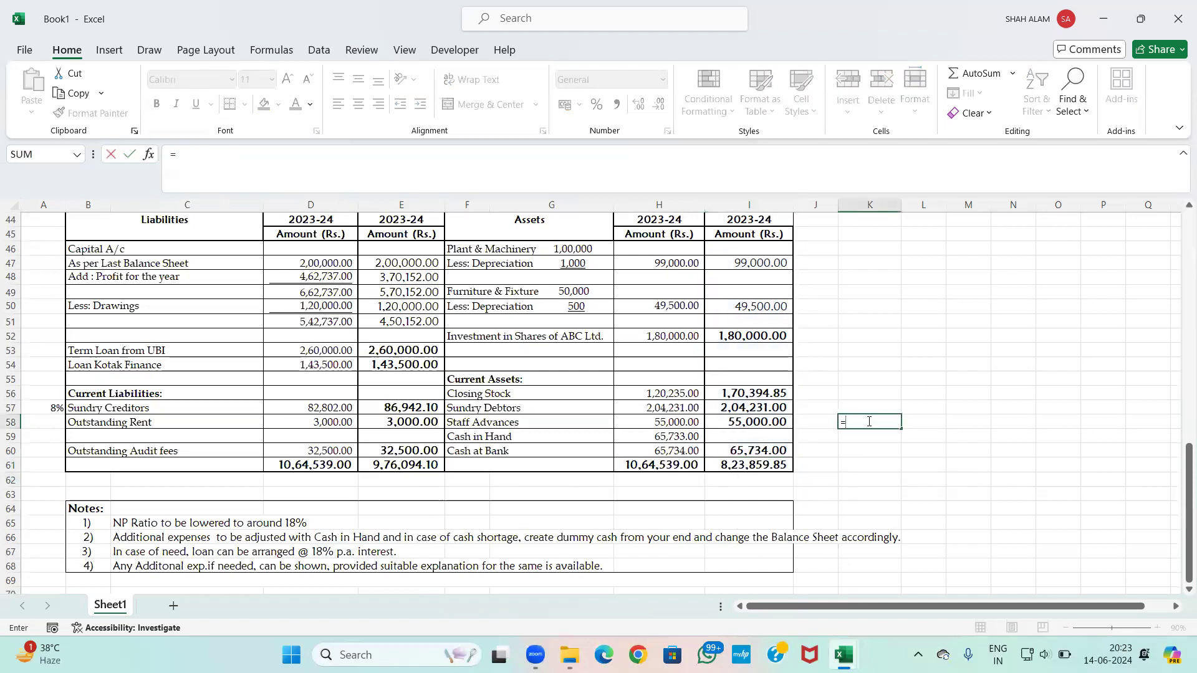
pyautogui.click(401, 465)
pyautogui.write('-')
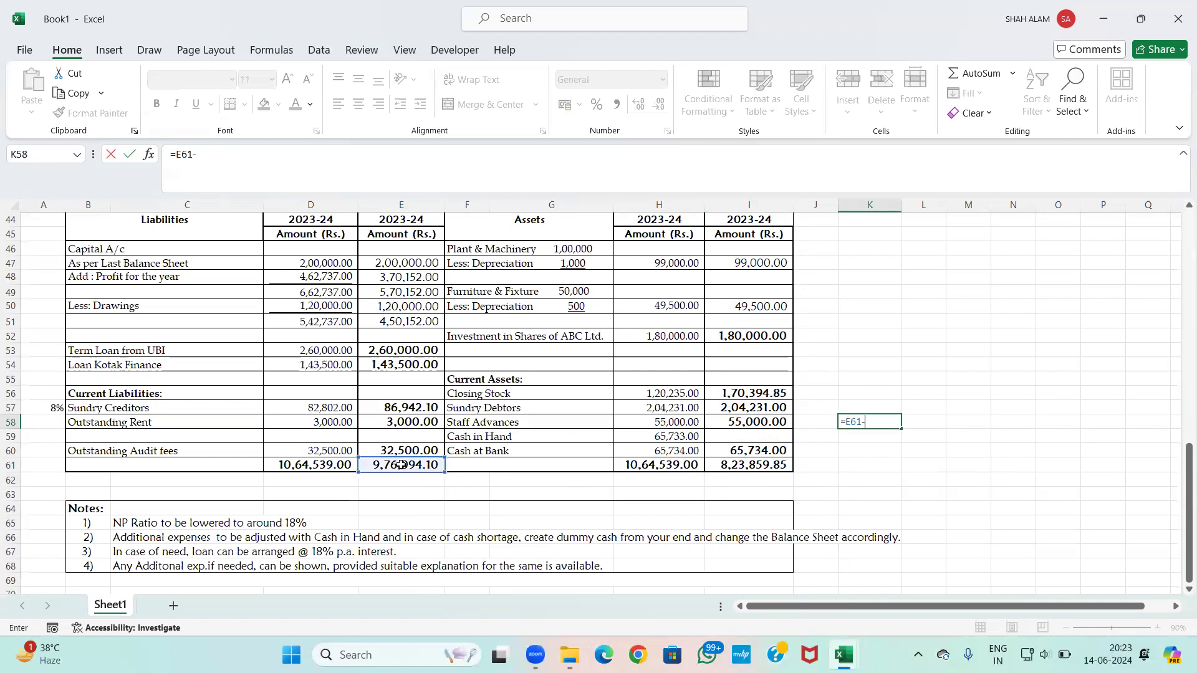
pyautogui.click(754, 465)
pyautogui.press('Return')
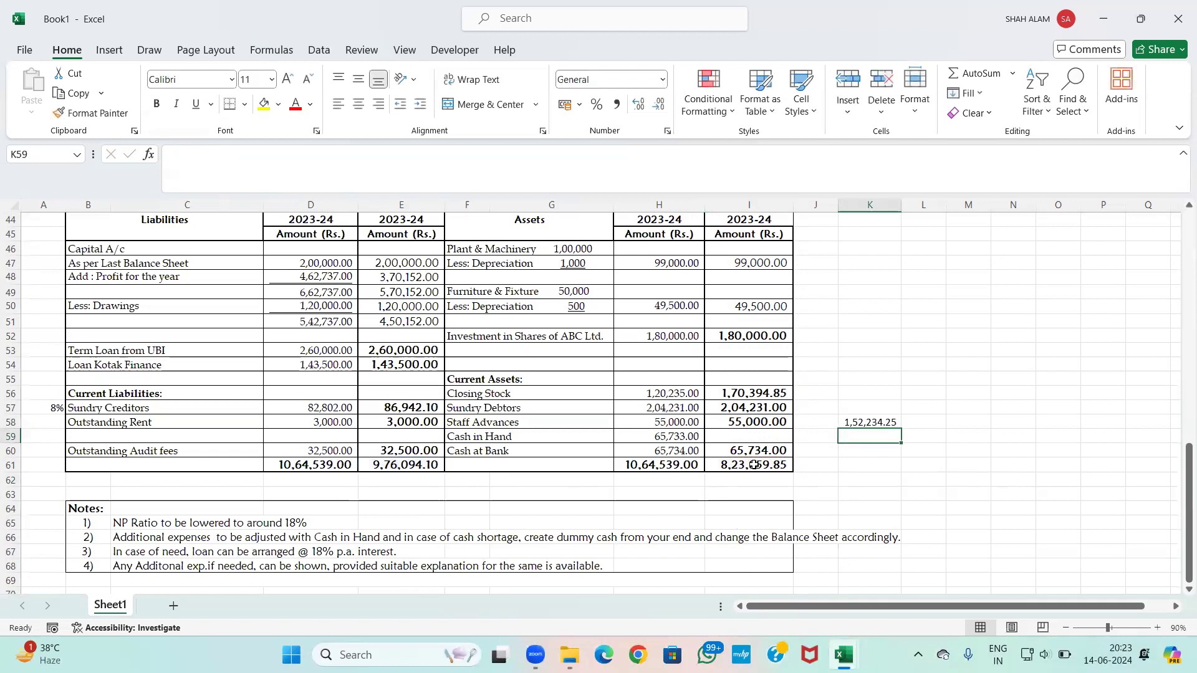
# Step: Enter 152235 as the recast Cash in Hand in I59
pyautogui.click(773, 438)
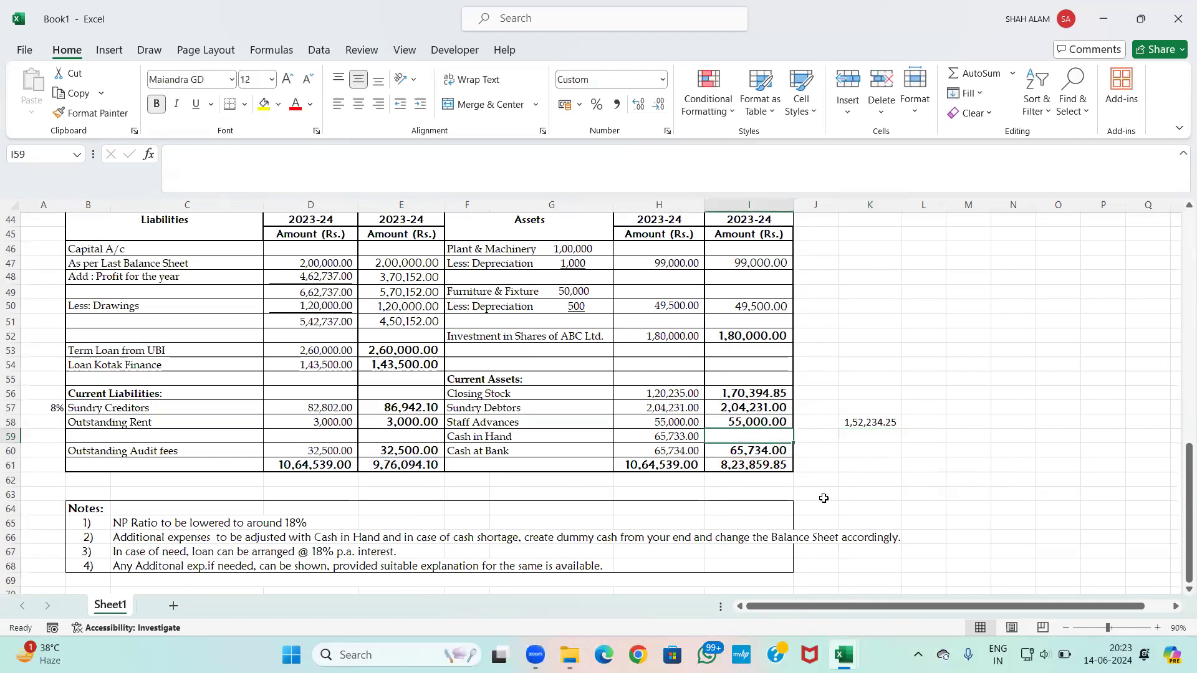
pyautogui.write('152')
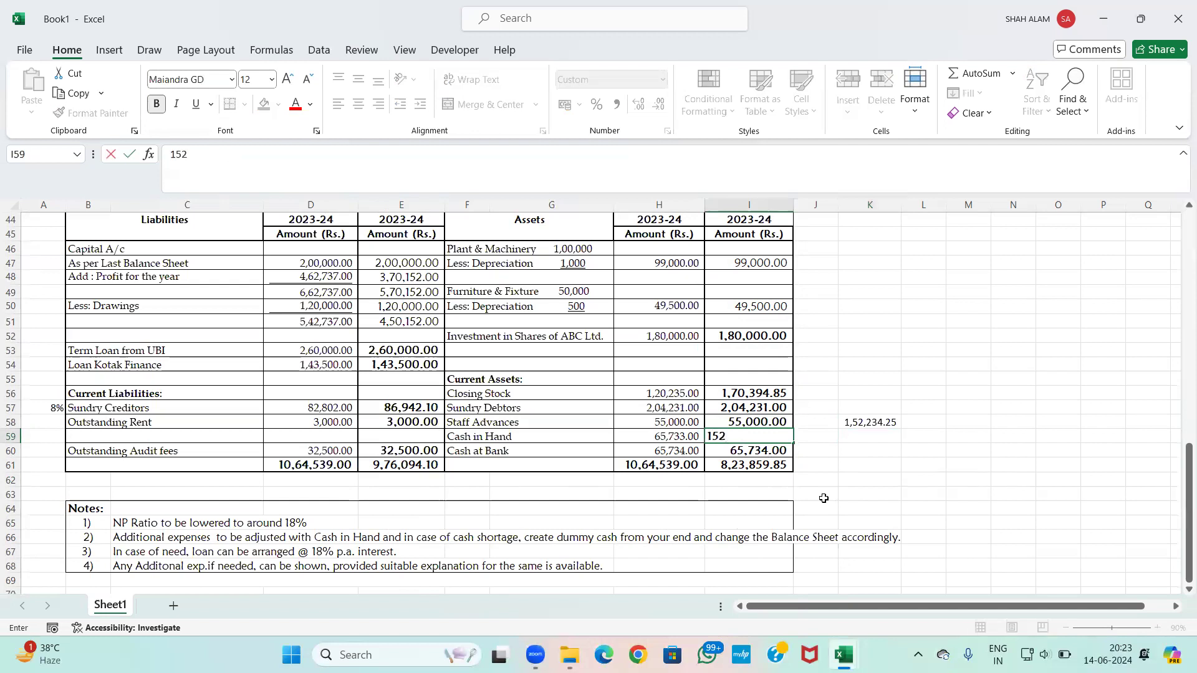
pyautogui.write('234.25')
pyautogui.press('BackSpace')
pyautogui.write('5')
pyautogui.press('Return')
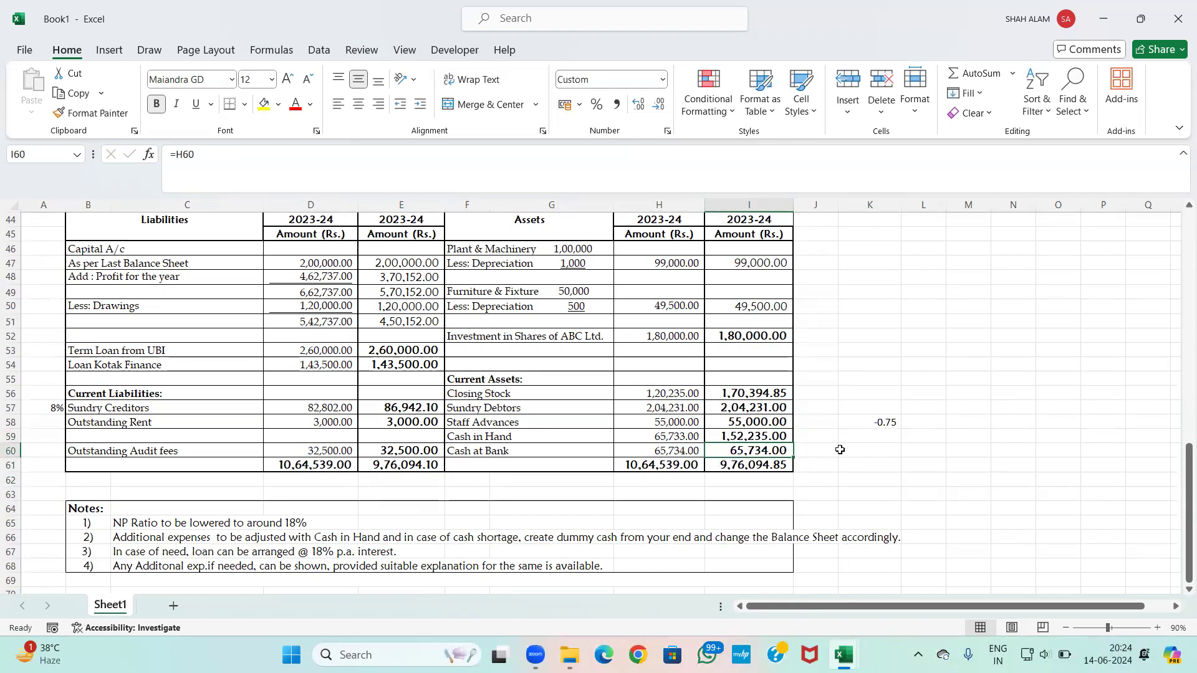
# Step: Round the recast Sundry Creditors in E57 to whole rupees with =ROUND(E10*A57,0)
pyautogui.click(430, 411)
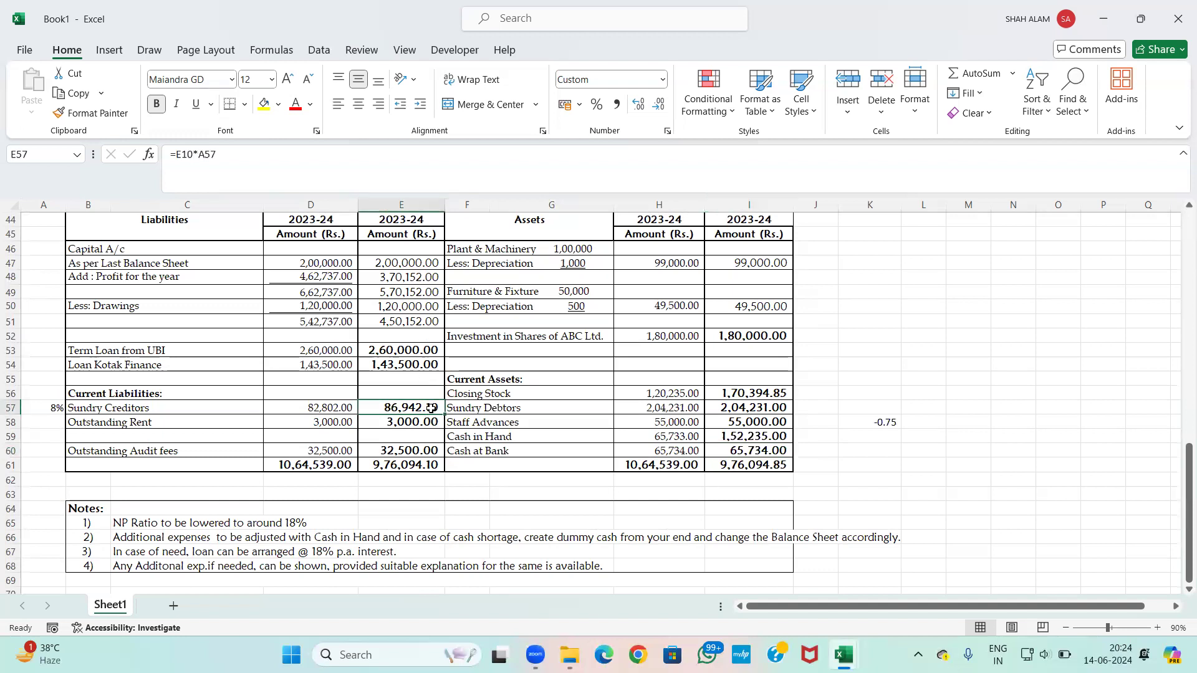
pyautogui.doubleClick(431, 408)
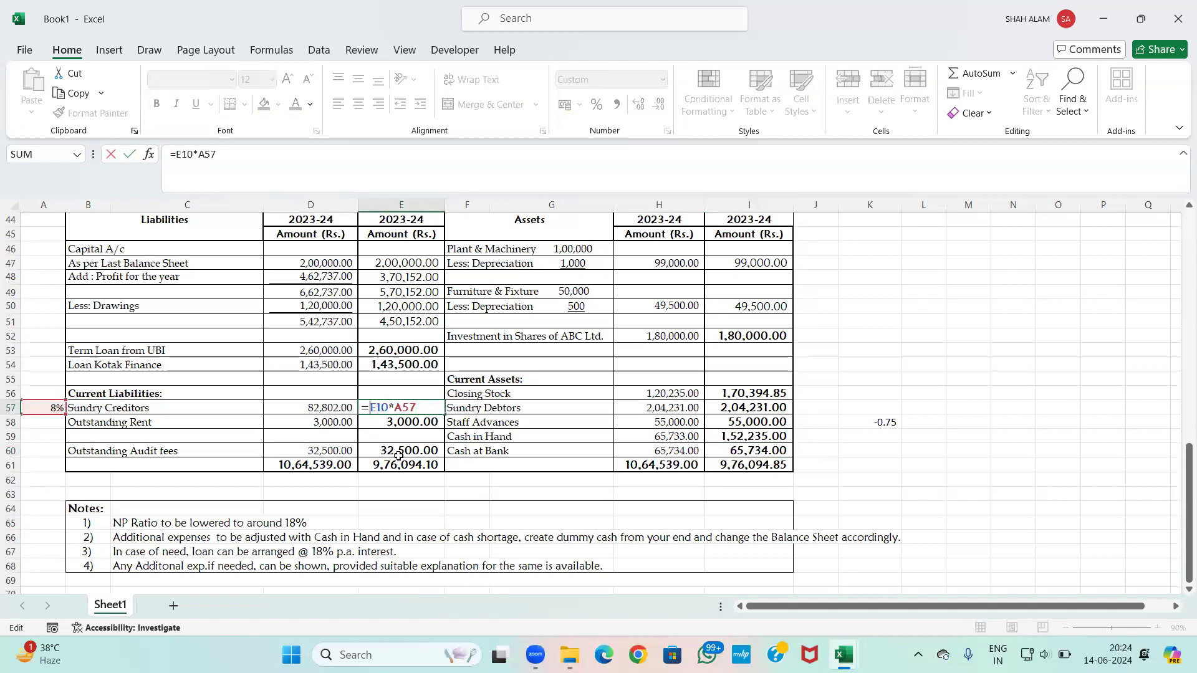
pyautogui.press('Home')
pyautogui.press('Right')
pyautogui.write('ROUND(')
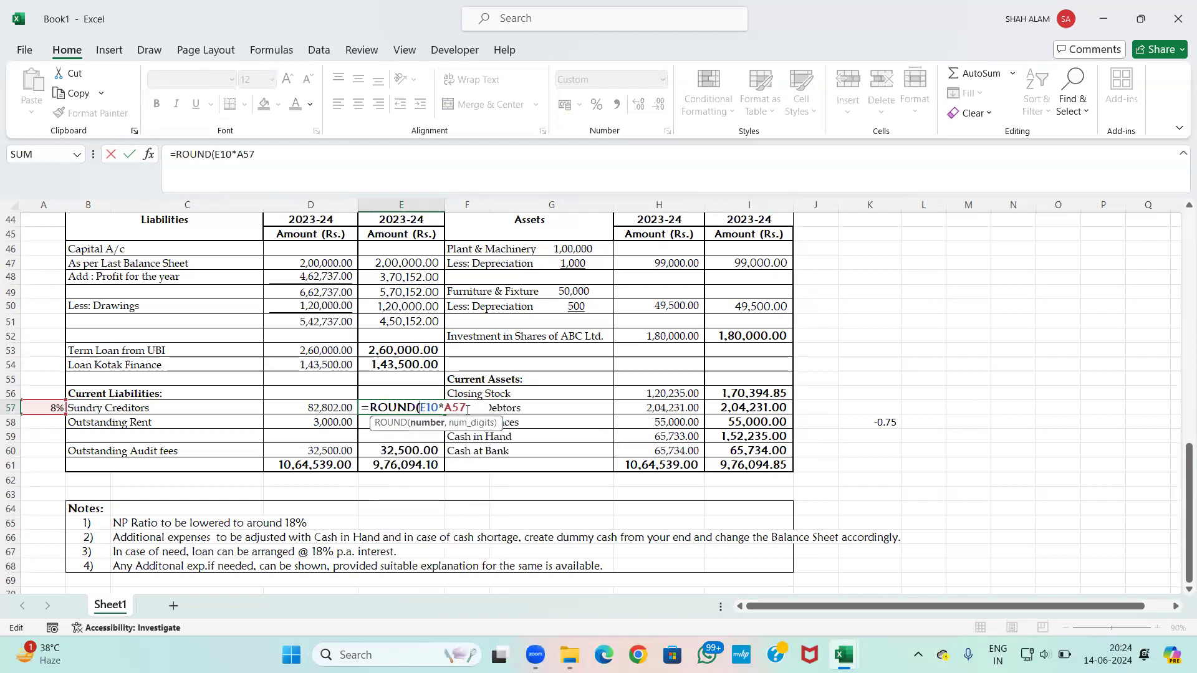
pyautogui.hotkey('ctrl', 'Right')
pyautogui.write(',0)')
pyautogui.press('Return')
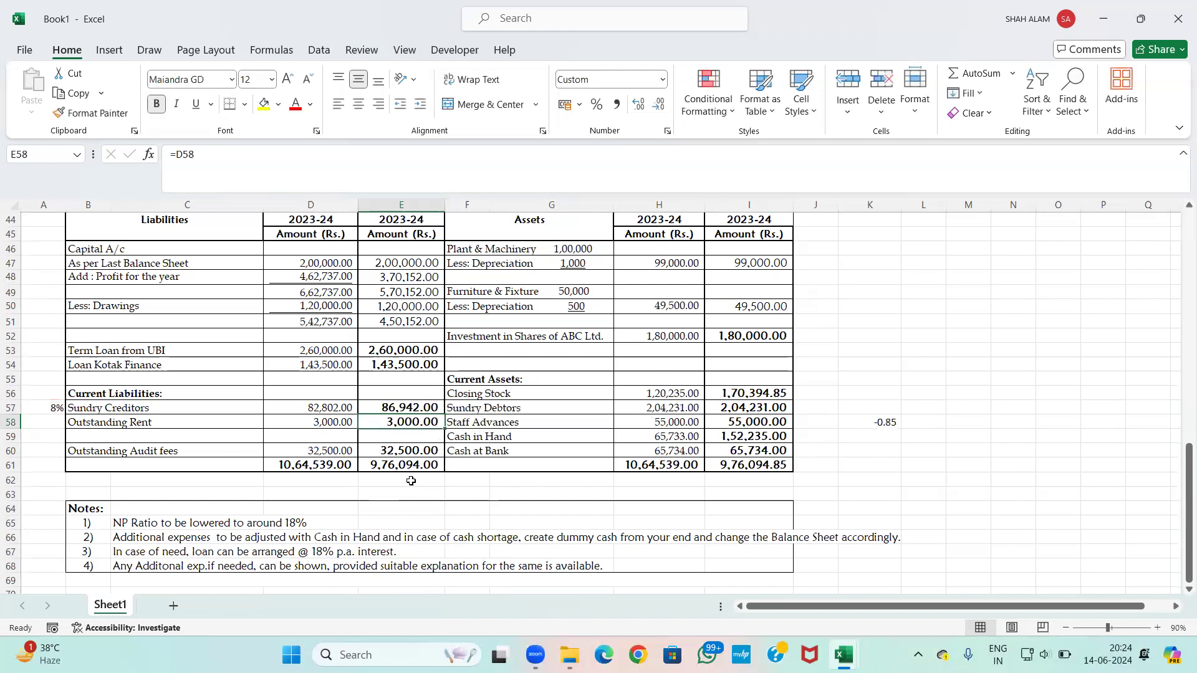
# Step: Try a recast Cash in Hand of 152234 in I59 and undo the change
pyautogui.click(767, 436)
pyautogui.doubleClick(772, 437)
pyautogui.press('BackSpace')
pyautogui.write('4')
pyautogui.press('Return')
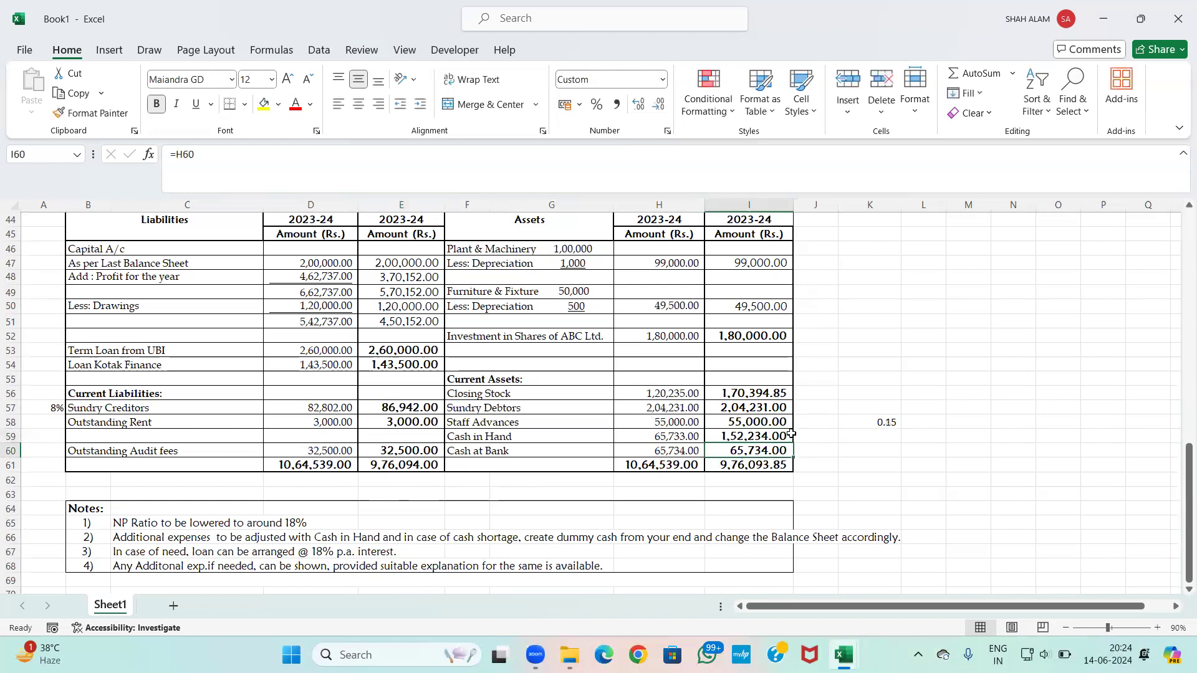
pyautogui.hotkey('ctrl', 'z')
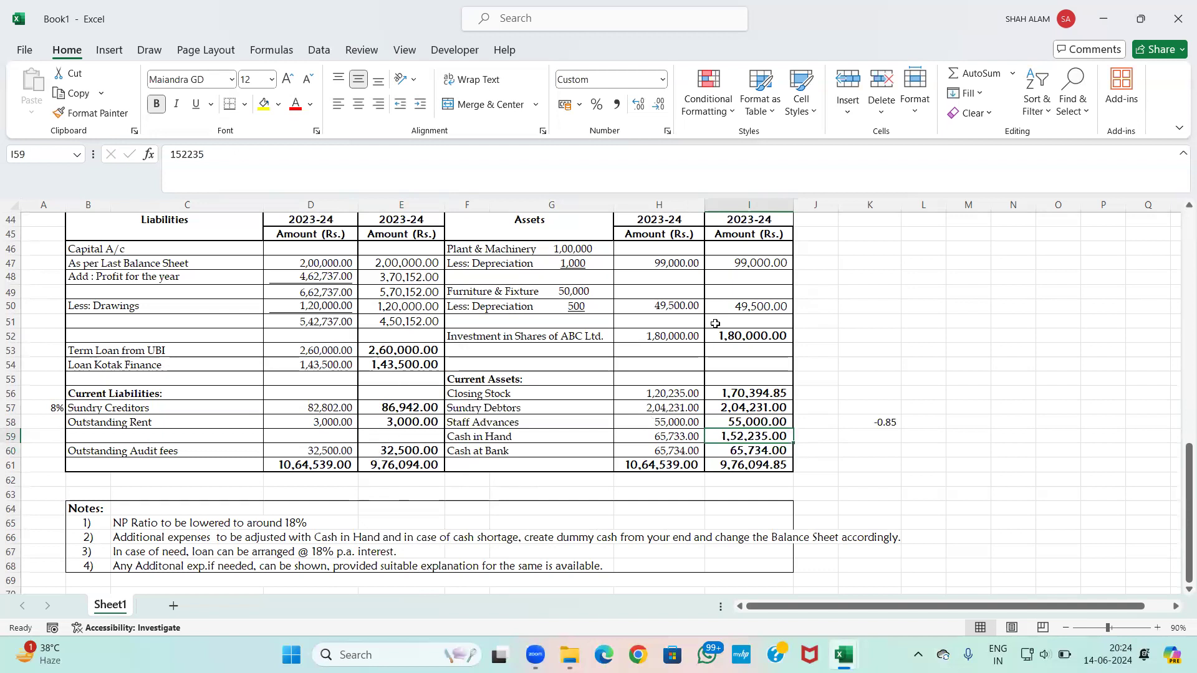
# Step: Check the formula behind the recast Closing Stock in I56 of the Balance Sheet
pyautogui.click(762, 397)
pyautogui.doubleClick(761, 397)
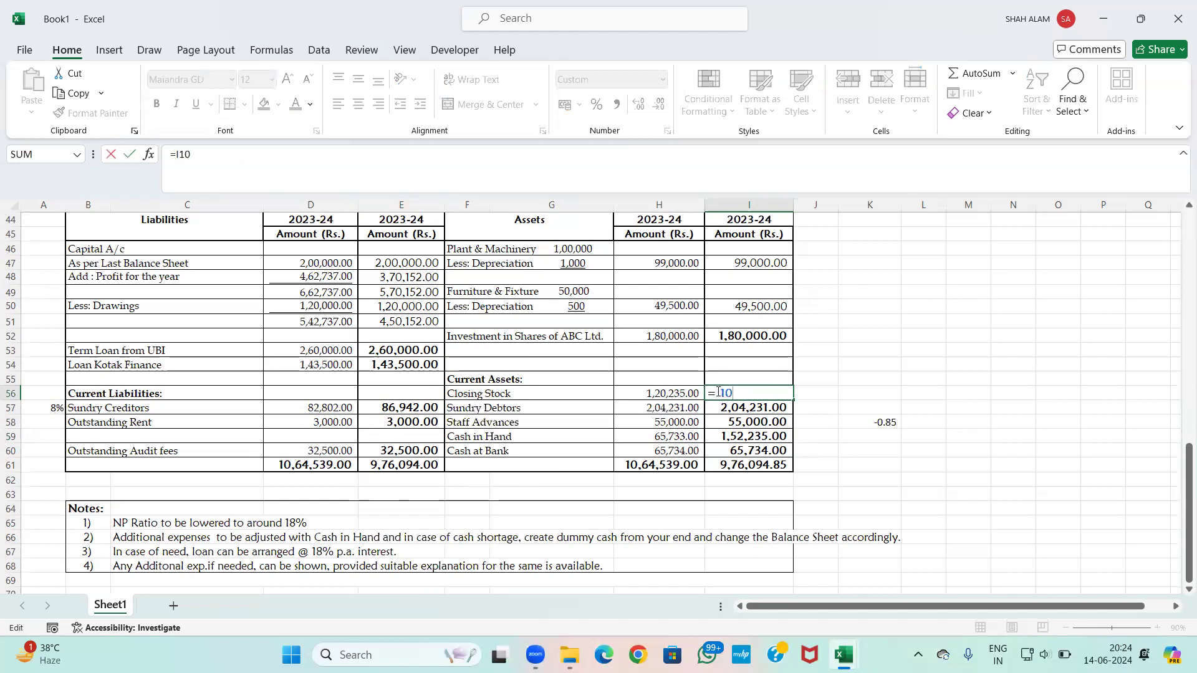
pyautogui.scroll(1, 762, 409)
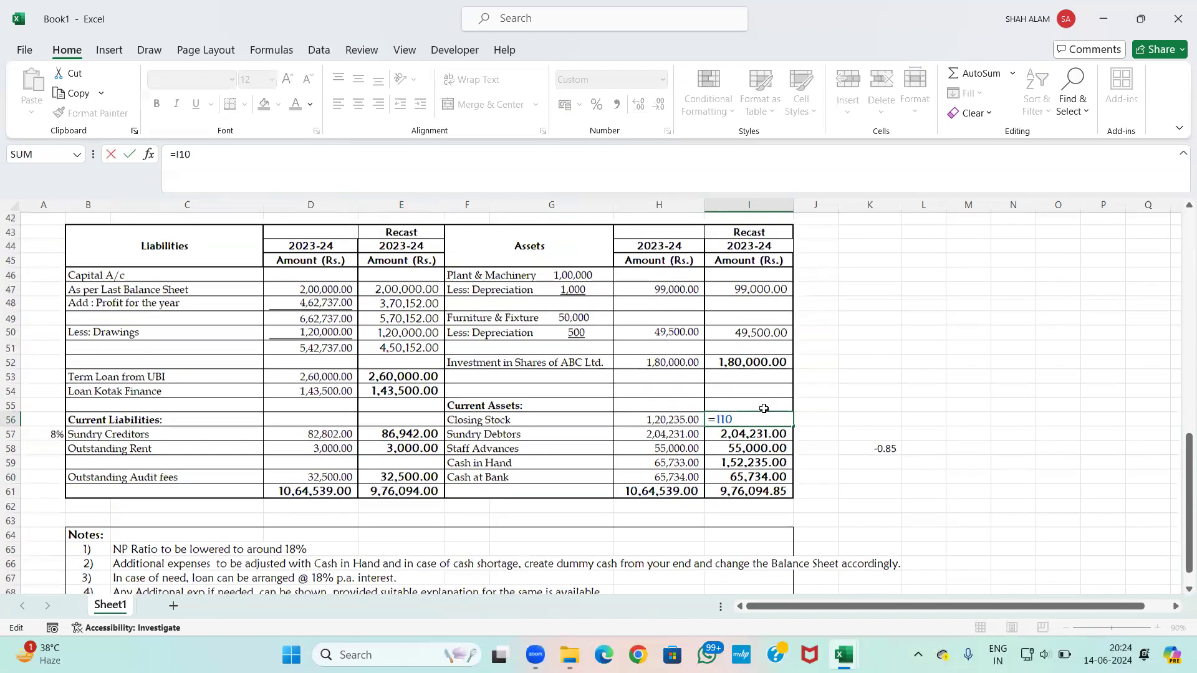
pyautogui.press('Escape')
# Step: Round the recast Purchases in E10 to whole rupees with =ROUND(D10*105%,0)
pyautogui.scroll(13, 764, 408)
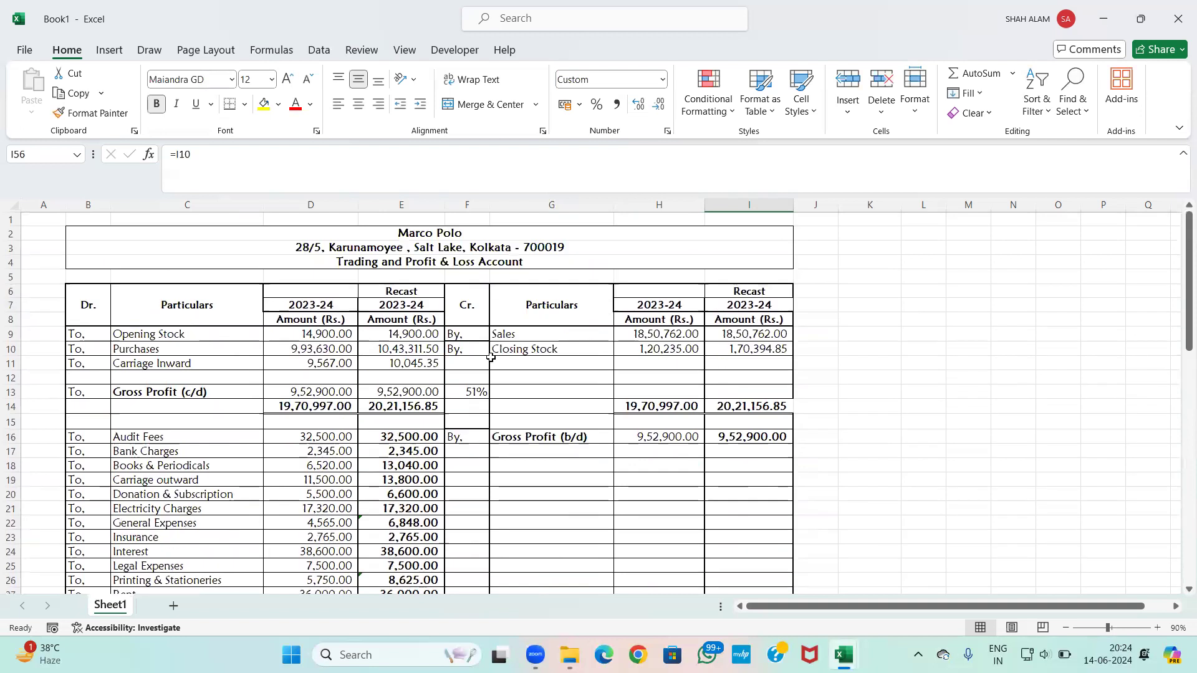
pyautogui.click(413, 364)
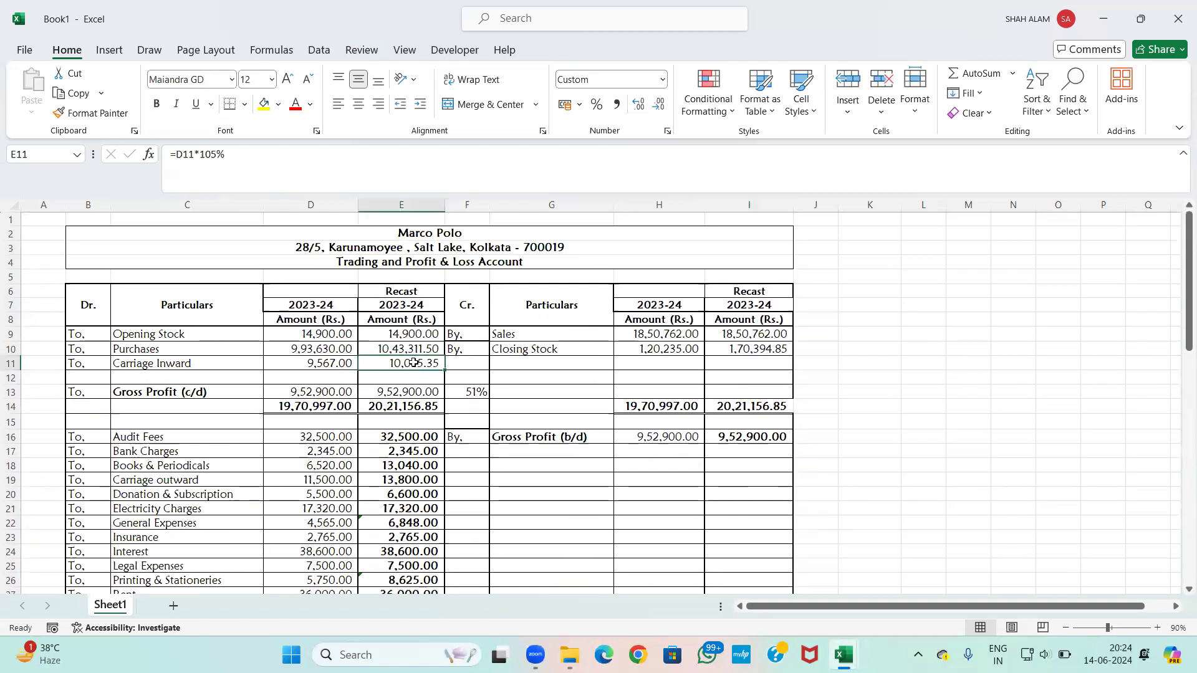
pyautogui.doubleClick(382, 349)
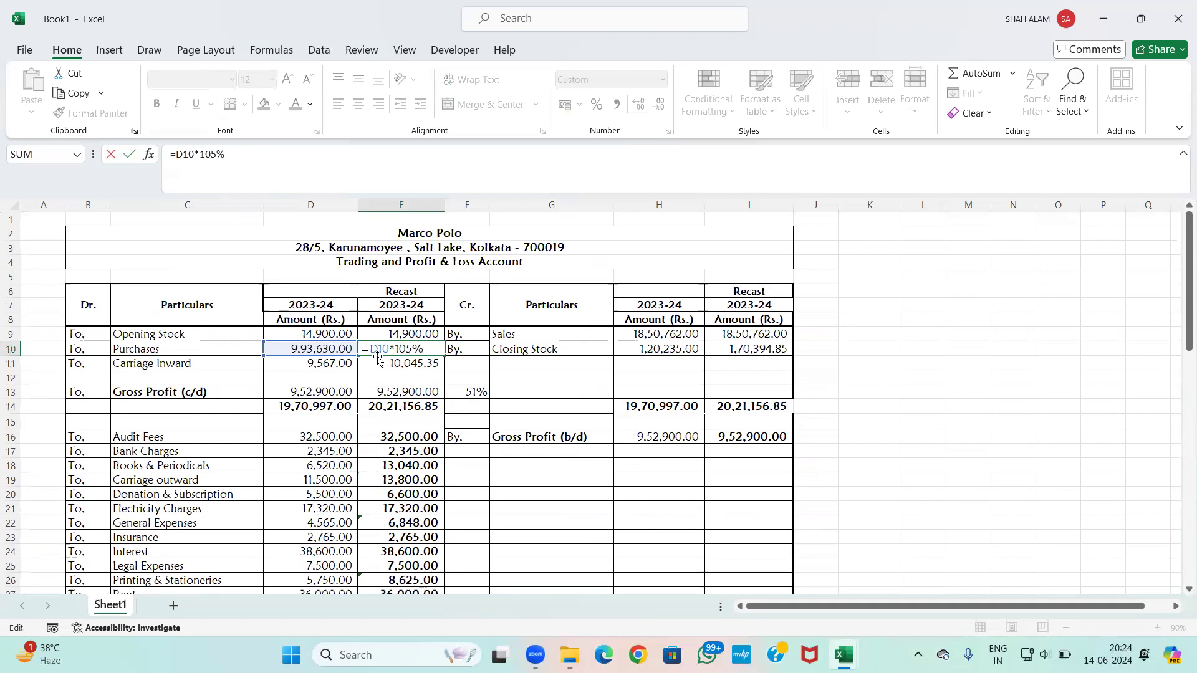
pyautogui.write('rou')
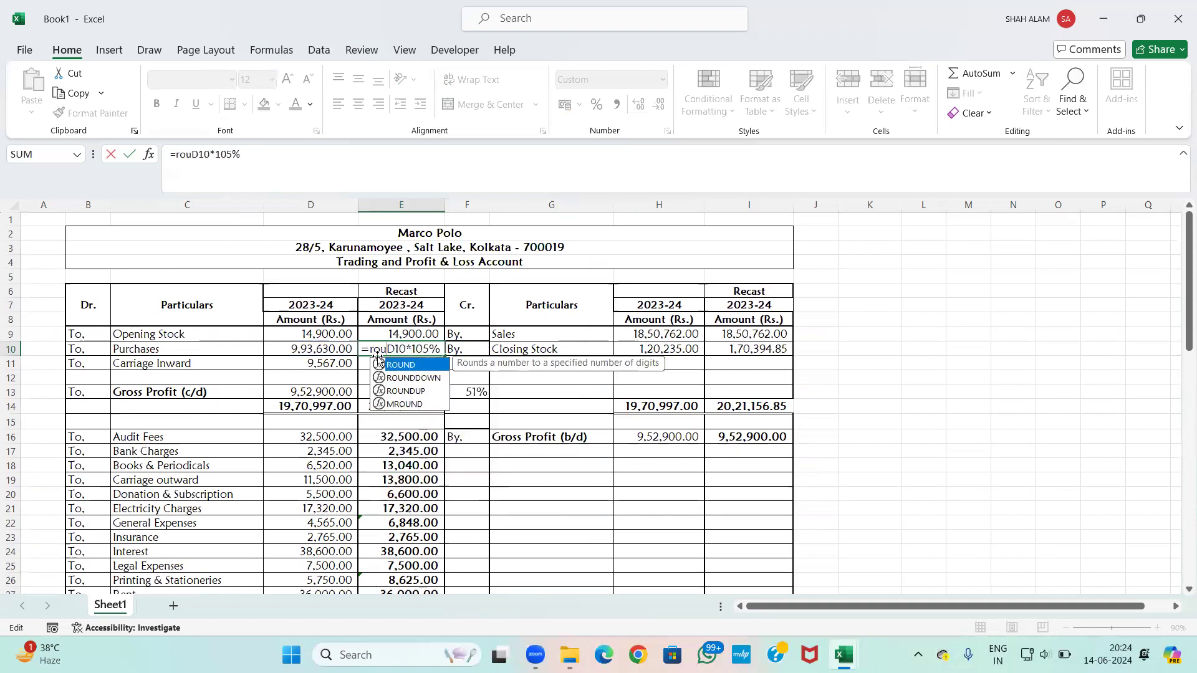
pyautogui.press('Tab')
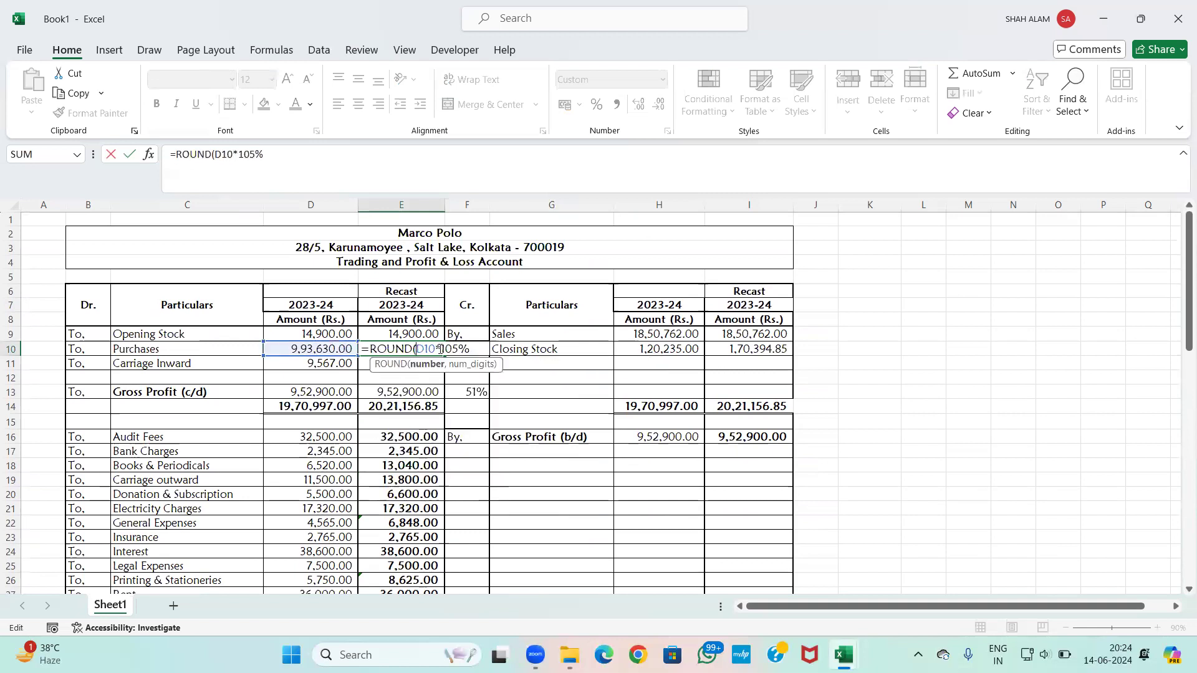
pyautogui.write(',0)')
pyautogui.press('Return')
# Step: Round the recast Carriage Inward in E11 to whole rupees with =ROUND(D11*105%,0)
pyautogui.doubleClick(387, 366)
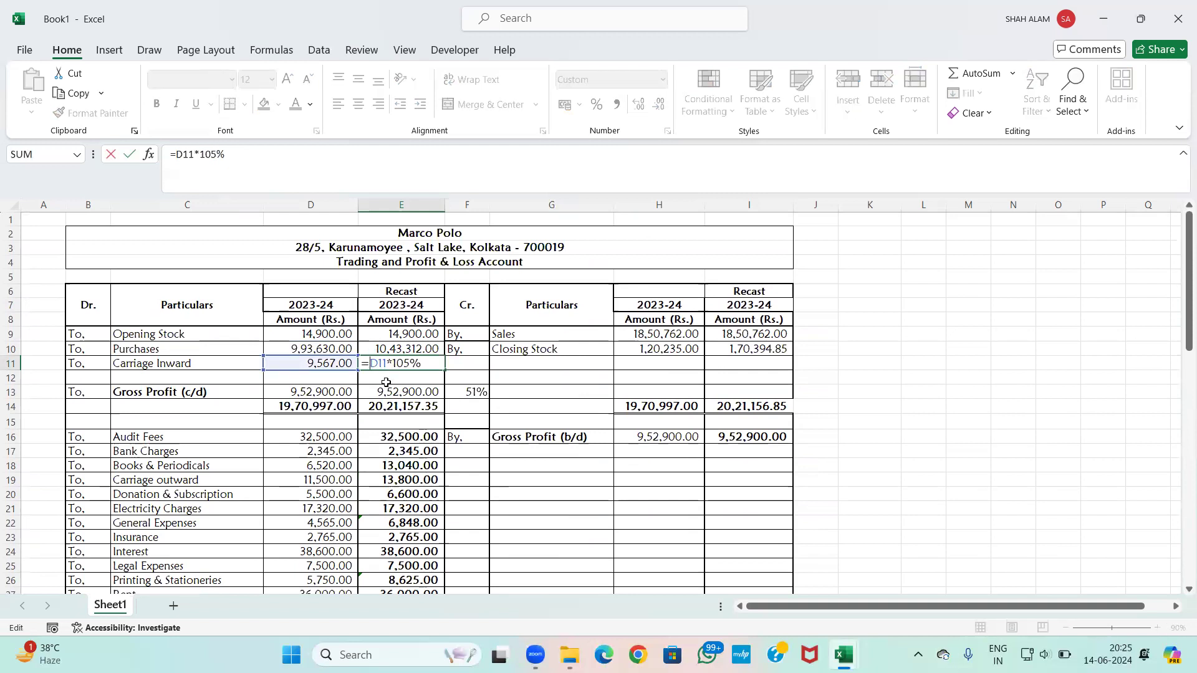
pyautogui.write('ro')
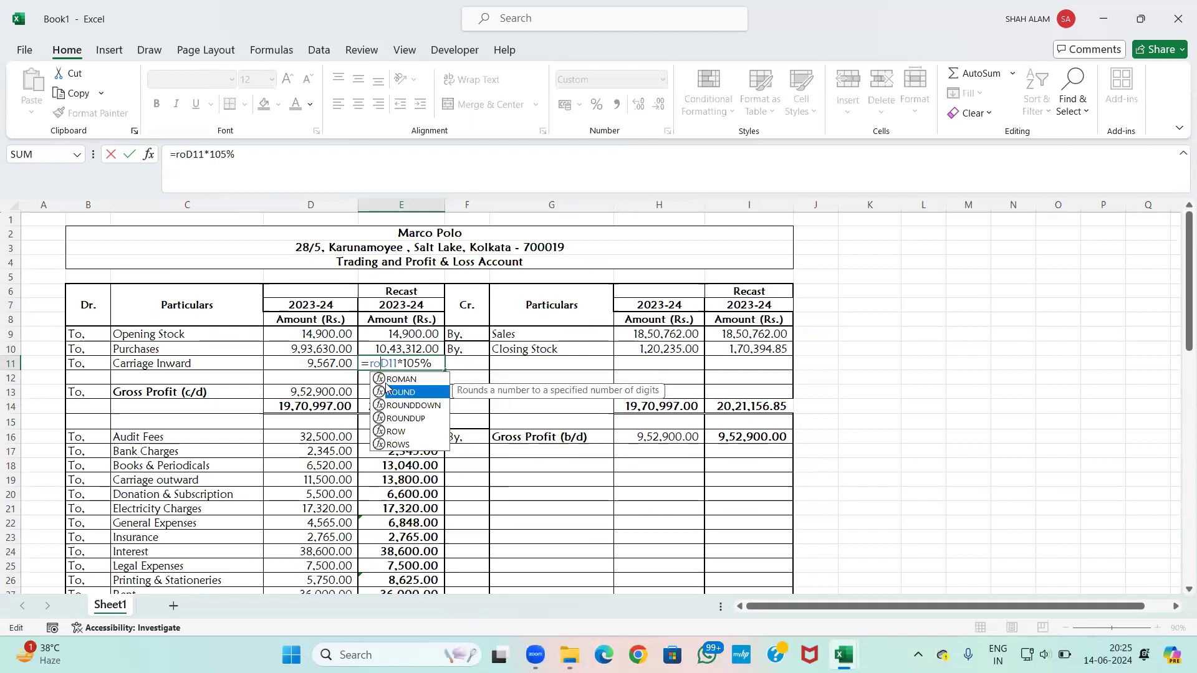
pyautogui.doubleClick(388, 390)
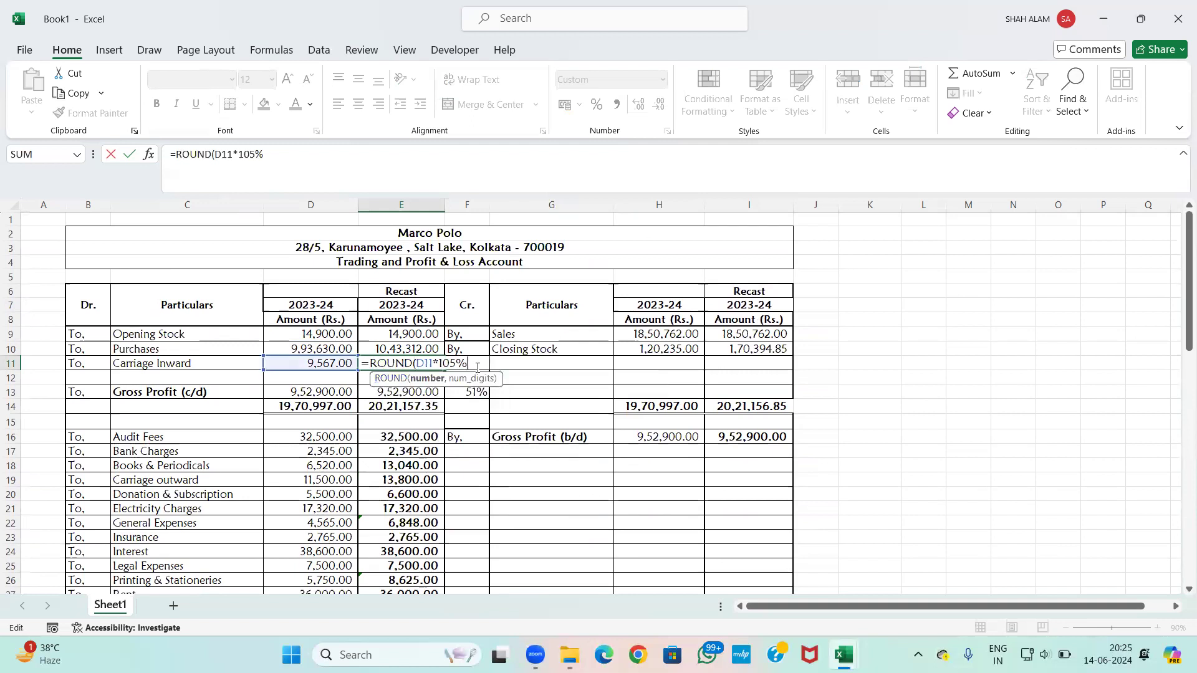
pyautogui.write(',0)')
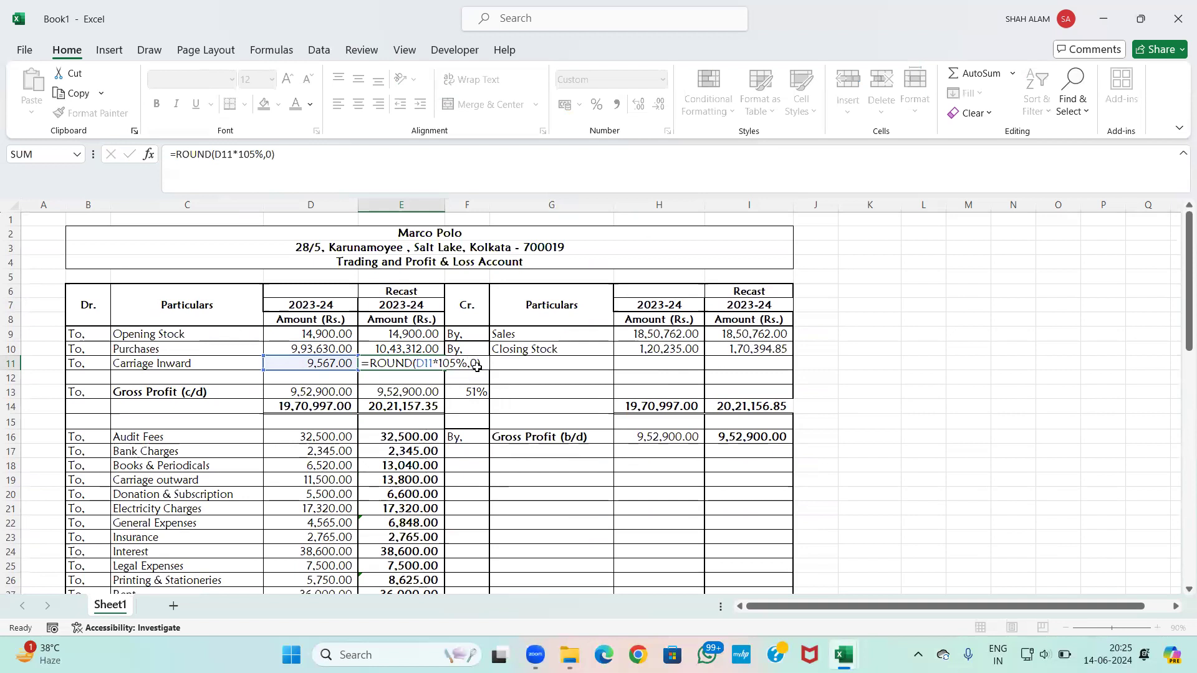
pyautogui.press('Return')
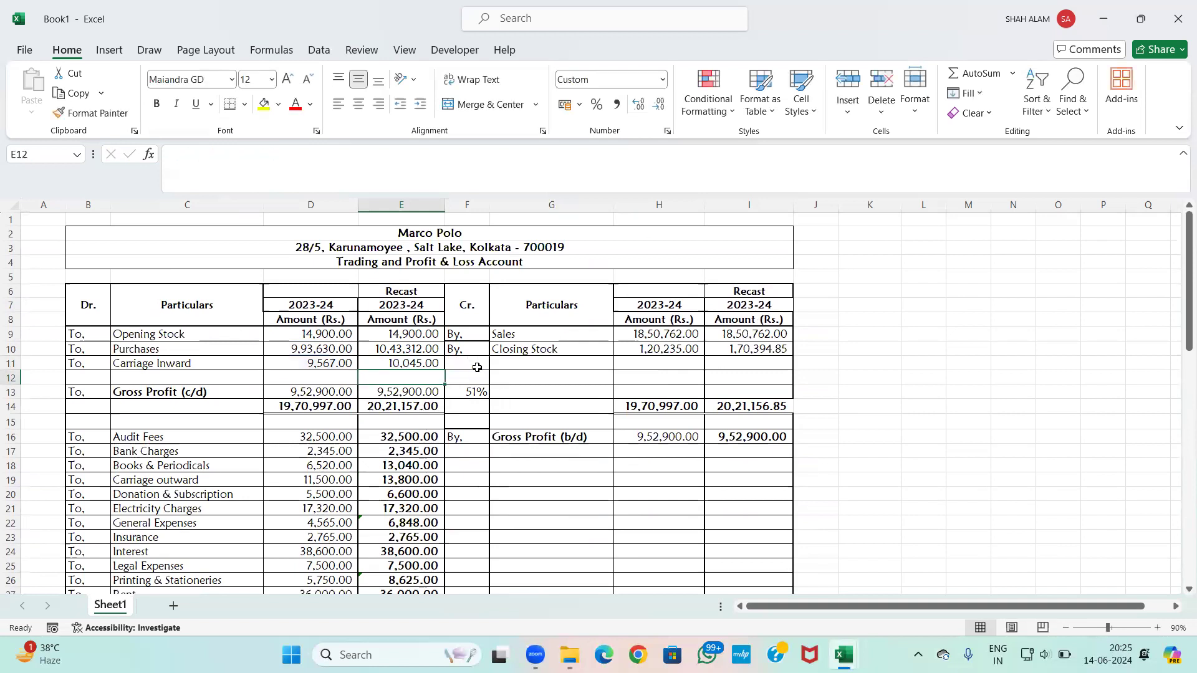
pyautogui.doubleClick(733, 349)
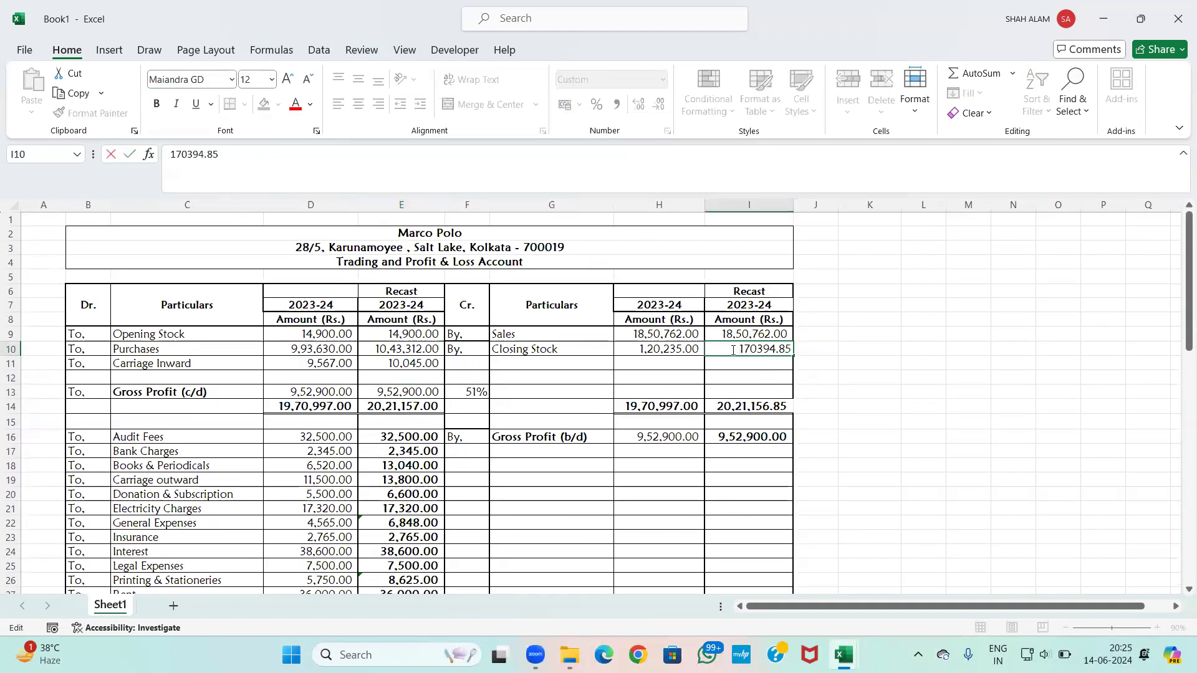
pyautogui.write('=ro')
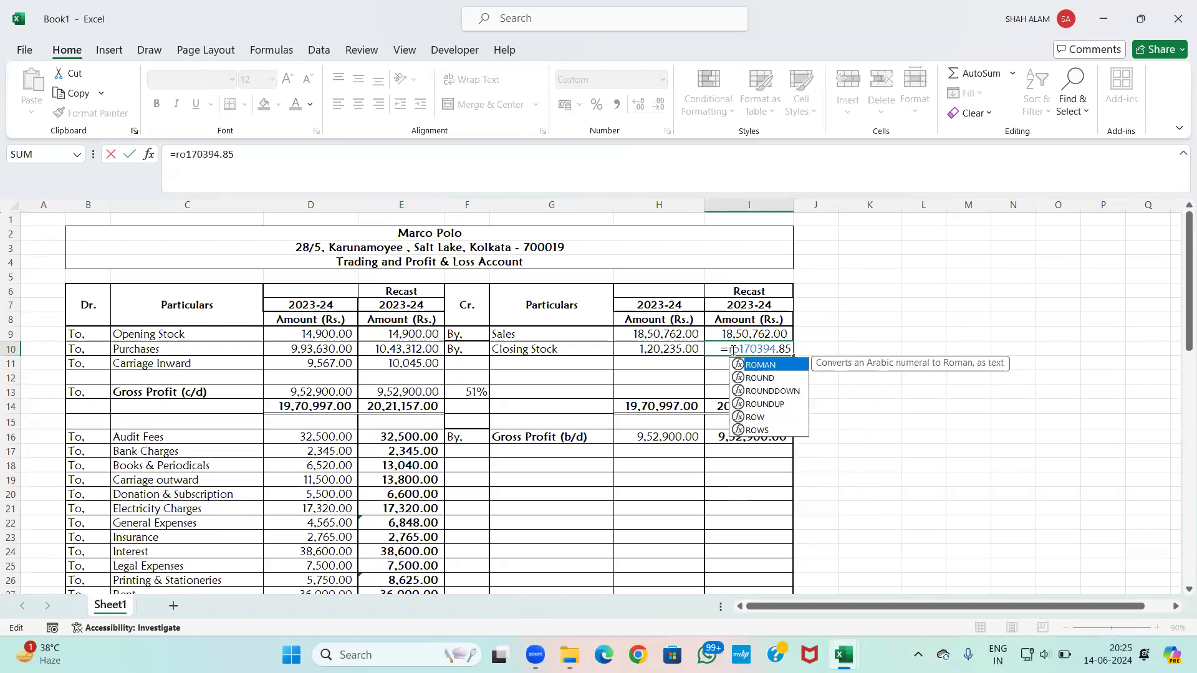
pyautogui.press('Down')
pyautogui.press('Tab')
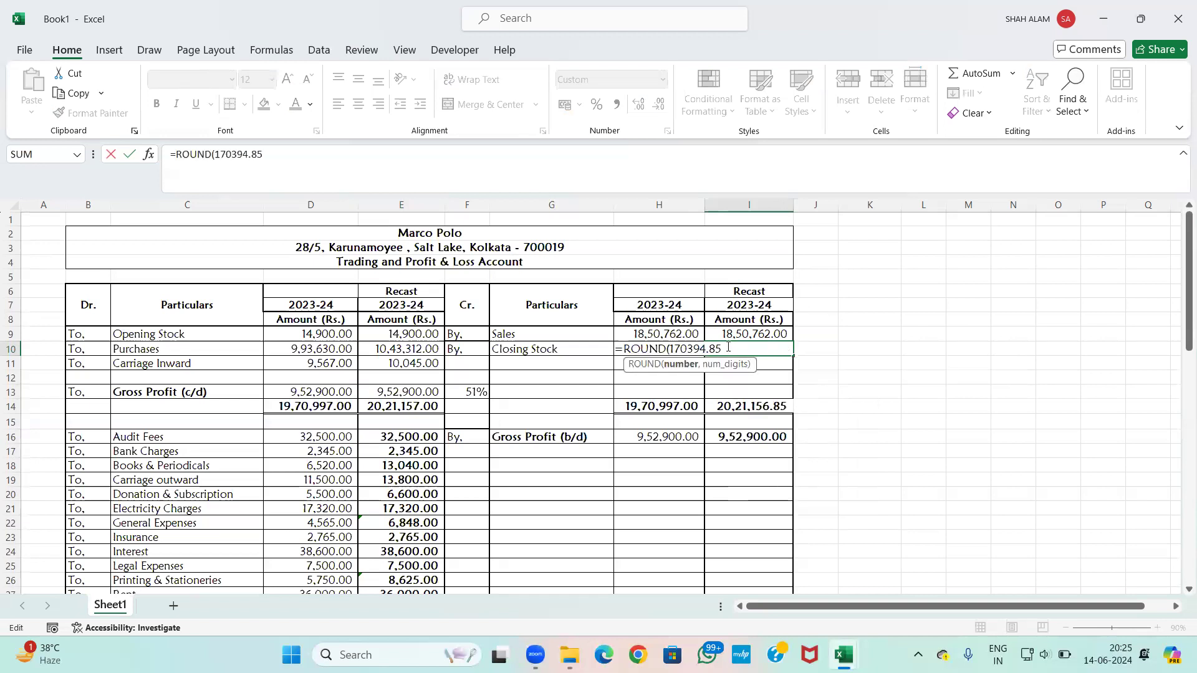
pyautogui.press('Escape')
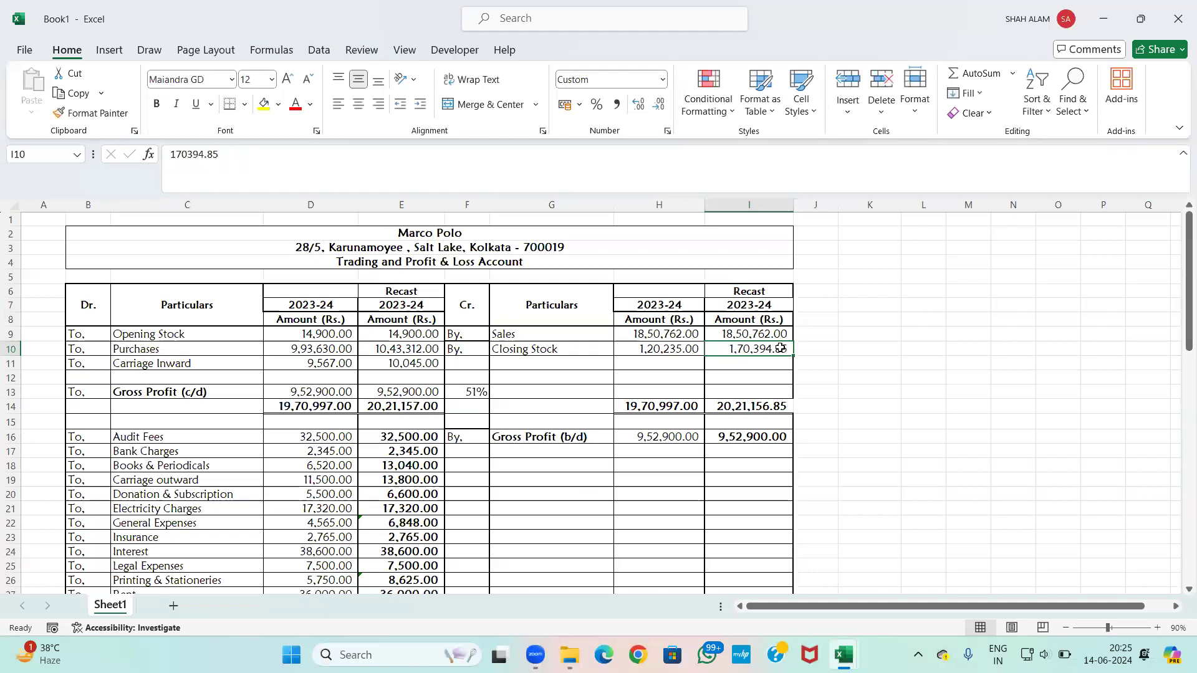
# Step: Set the recast Closing Stock in I10 of the Trading Account to 170395
pyautogui.doubleClick(787, 349)
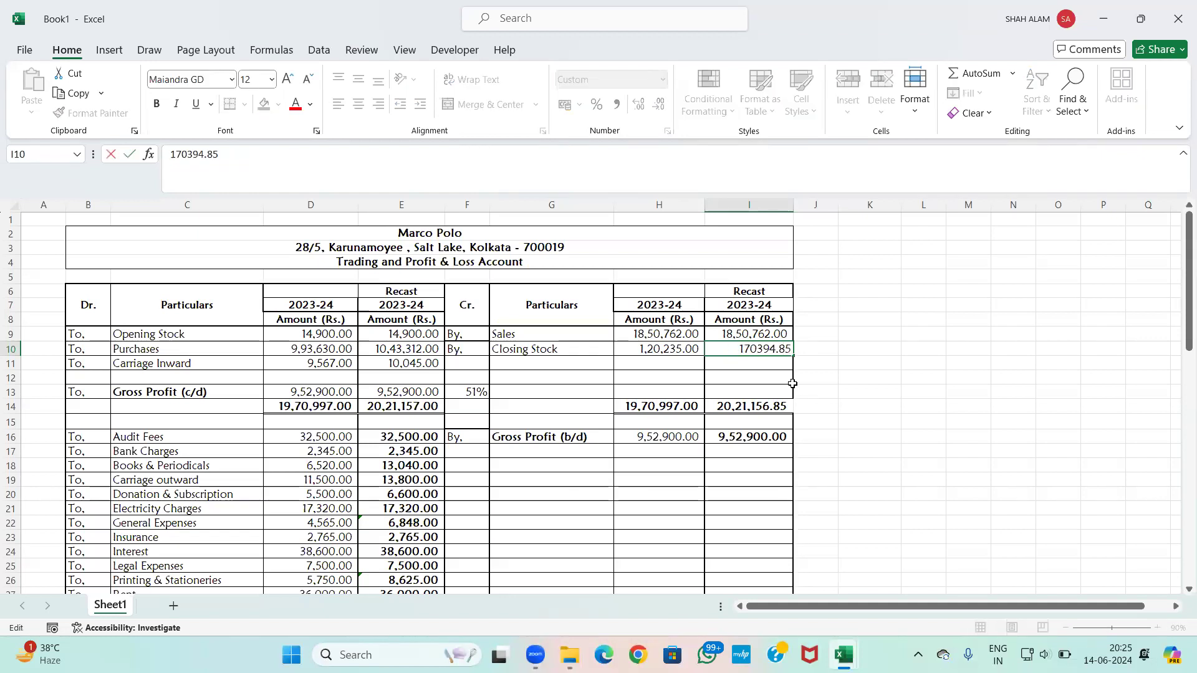
pyautogui.press('BackSpace')
pyautogui.press('BackSpace')
pyautogui.press('BackSpace')
pyautogui.press('BackSpace')
pyautogui.write('5')
pyautogui.press('Return')
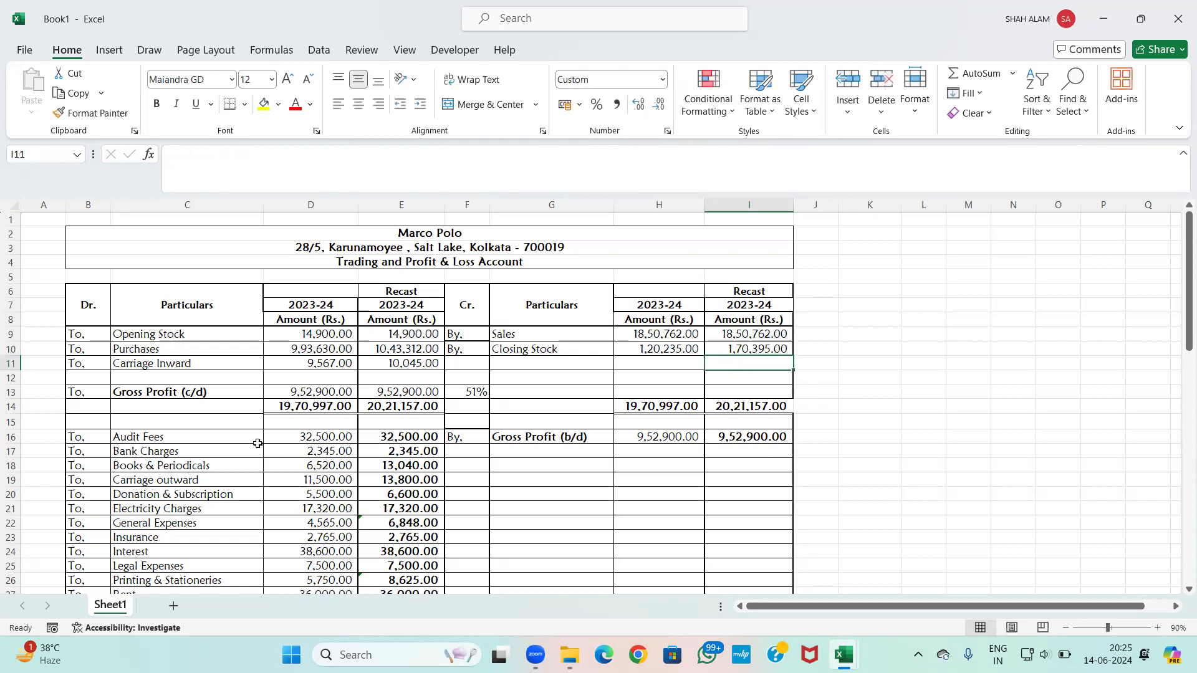
# Step: Set the recast Cash in Hand in I59 of the Balance Sheet to 152234
pyautogui.scroll(-12, 761, 451)
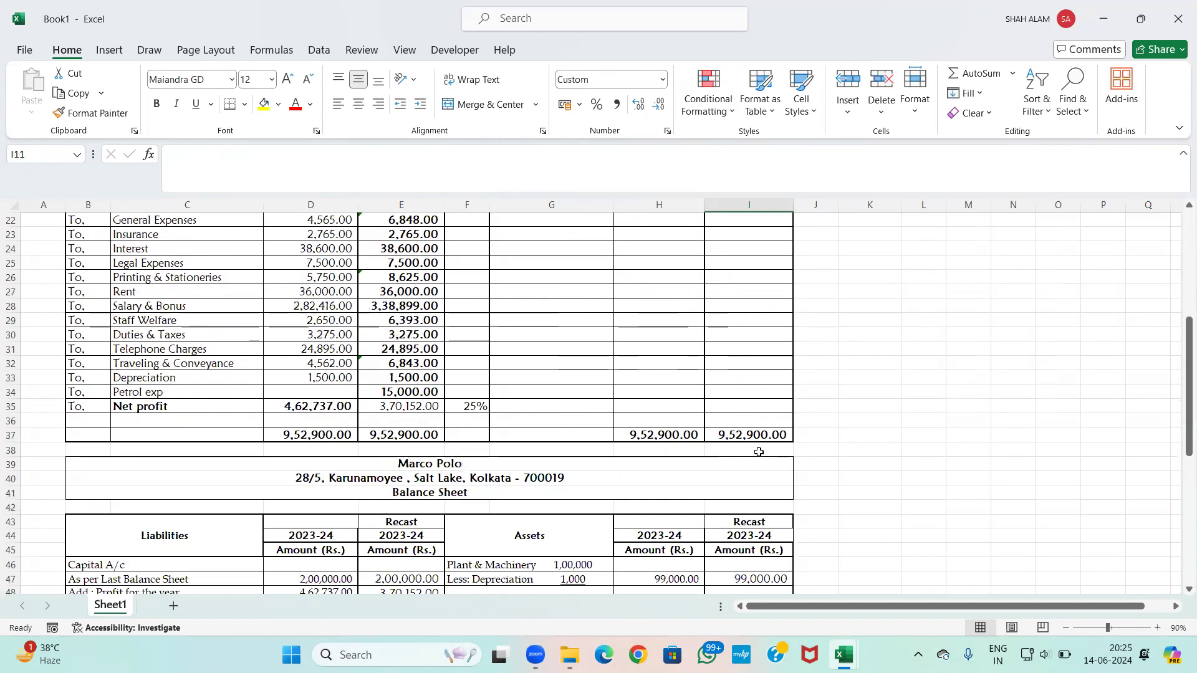
pyautogui.scroll(-3, 759, 450)
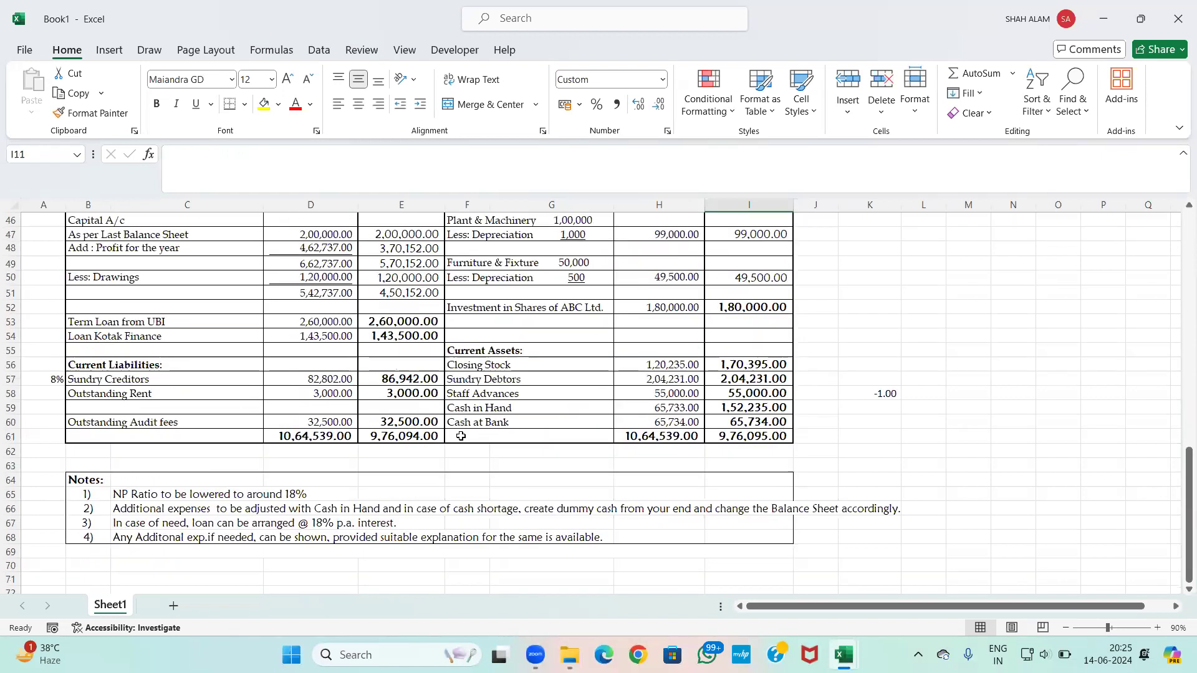
pyautogui.doubleClick(764, 407)
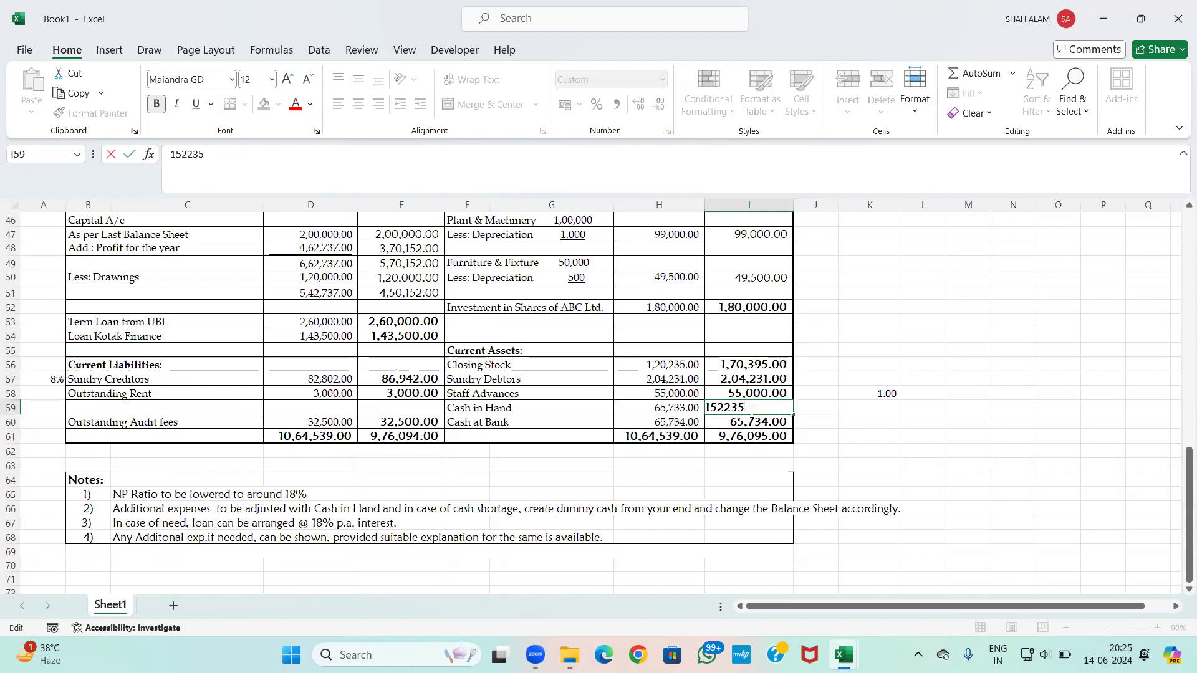
pyautogui.press('BackSpace')
pyautogui.write('4')
pyautogui.press('Return')
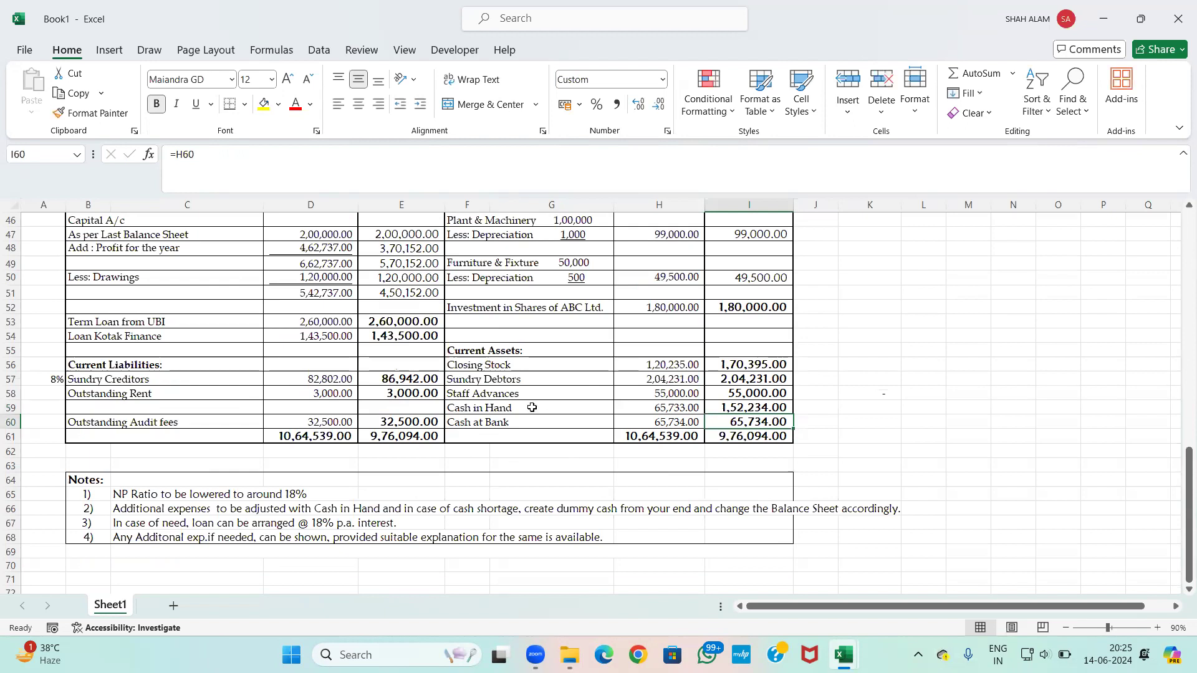
pyautogui.scroll(10, 531, 410)
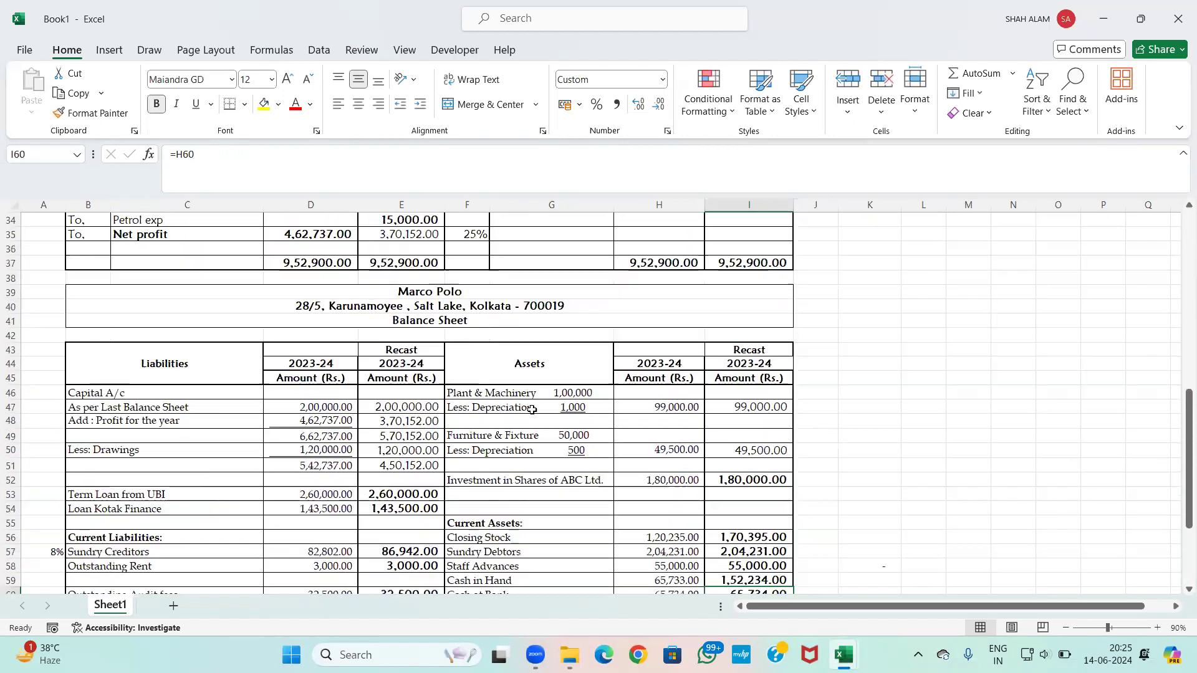
pyautogui.scroll(5, 533, 410)
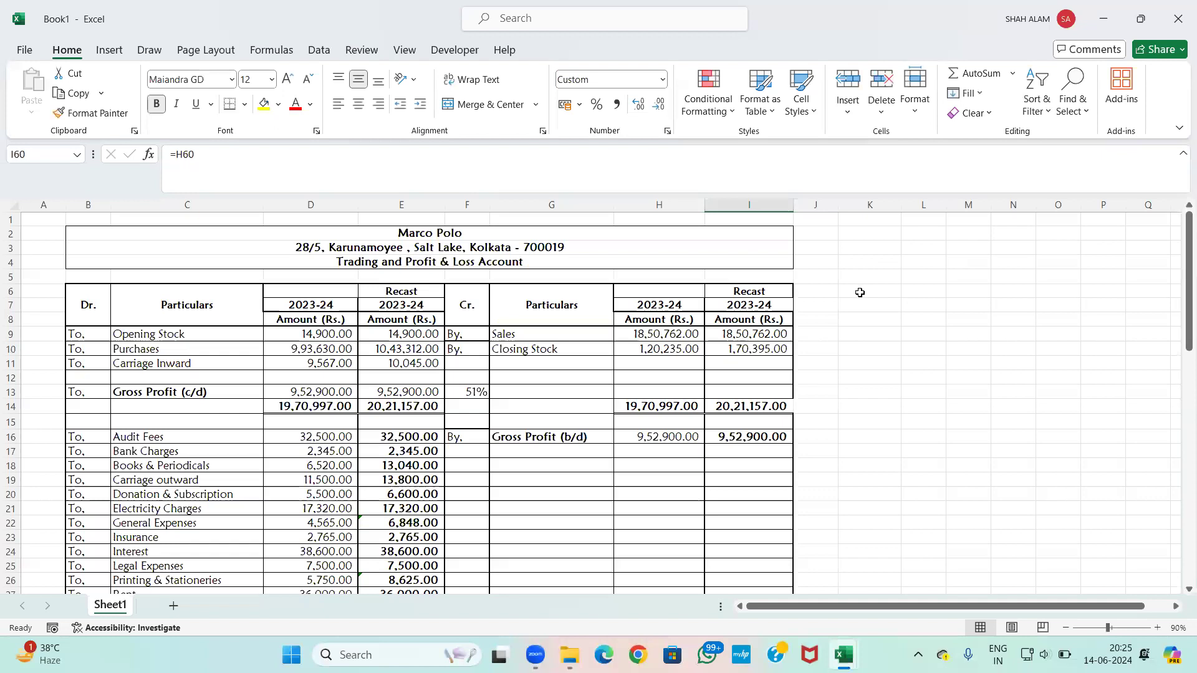
pyautogui.scroll(-14, 854, 312)
pyautogui.scroll(-3, 452, 493)
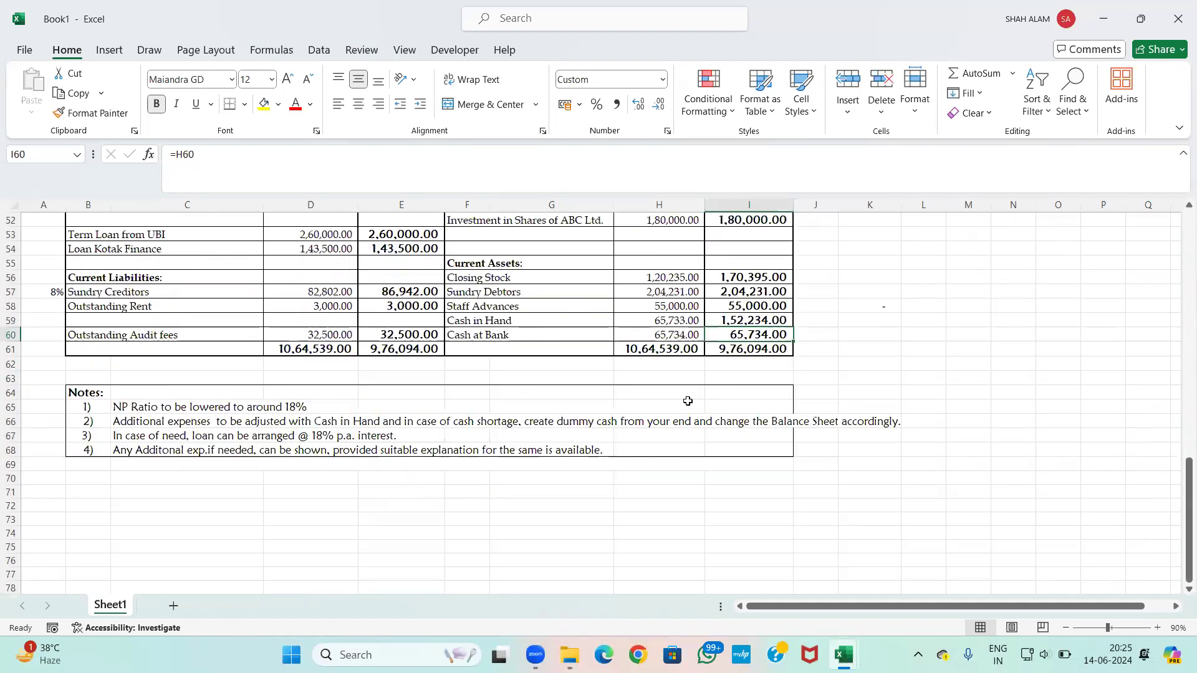
pyautogui.scroll(14, 867, 312)
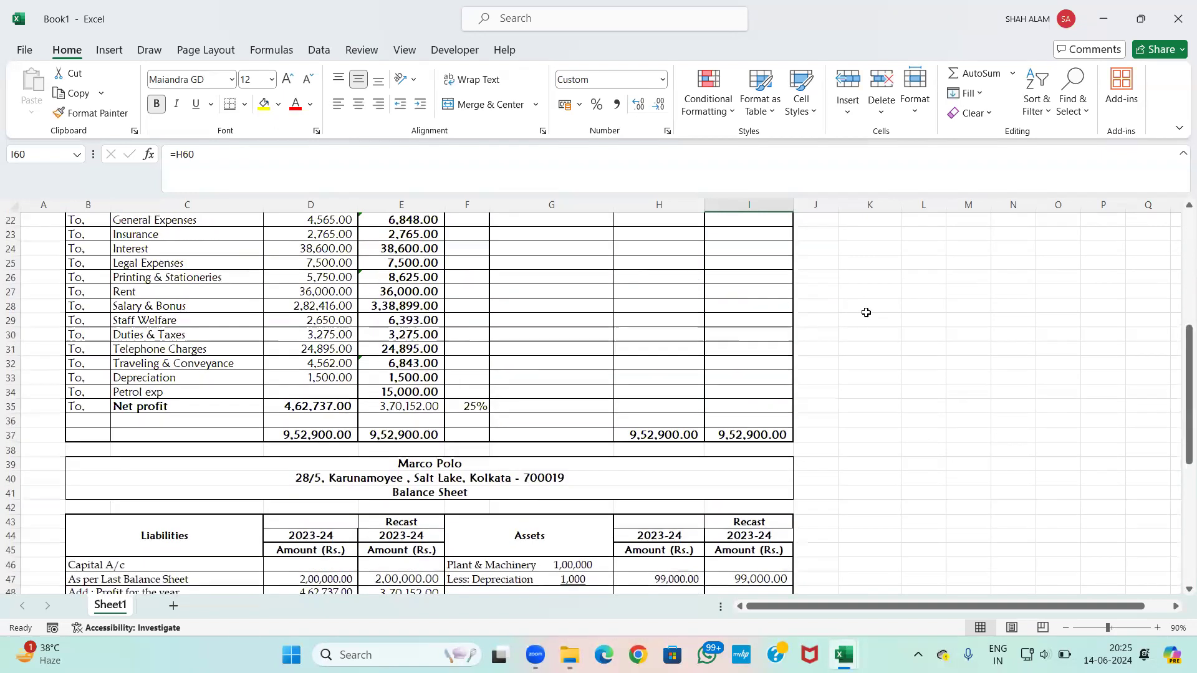
# Step: Add the heading "Explanation" in K6 beside the Trading and Profit & Loss Account
pyautogui.scroll(3, 866, 312)
pyautogui.click(873, 288)
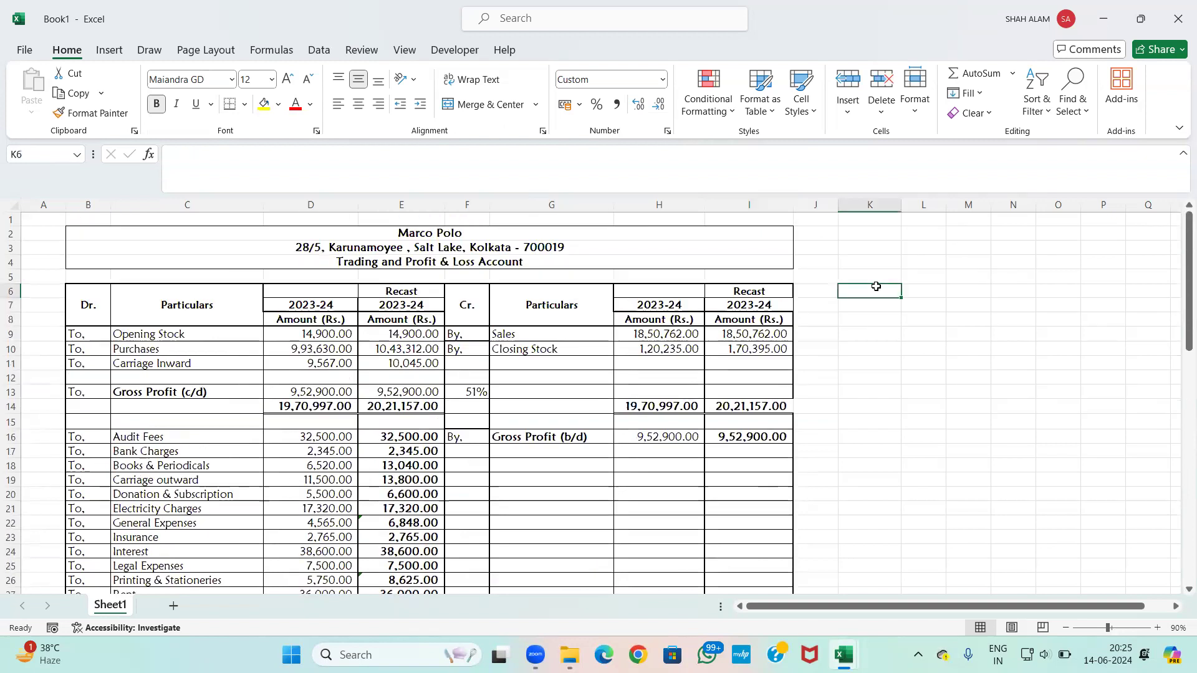
pyautogui.write('Expla')
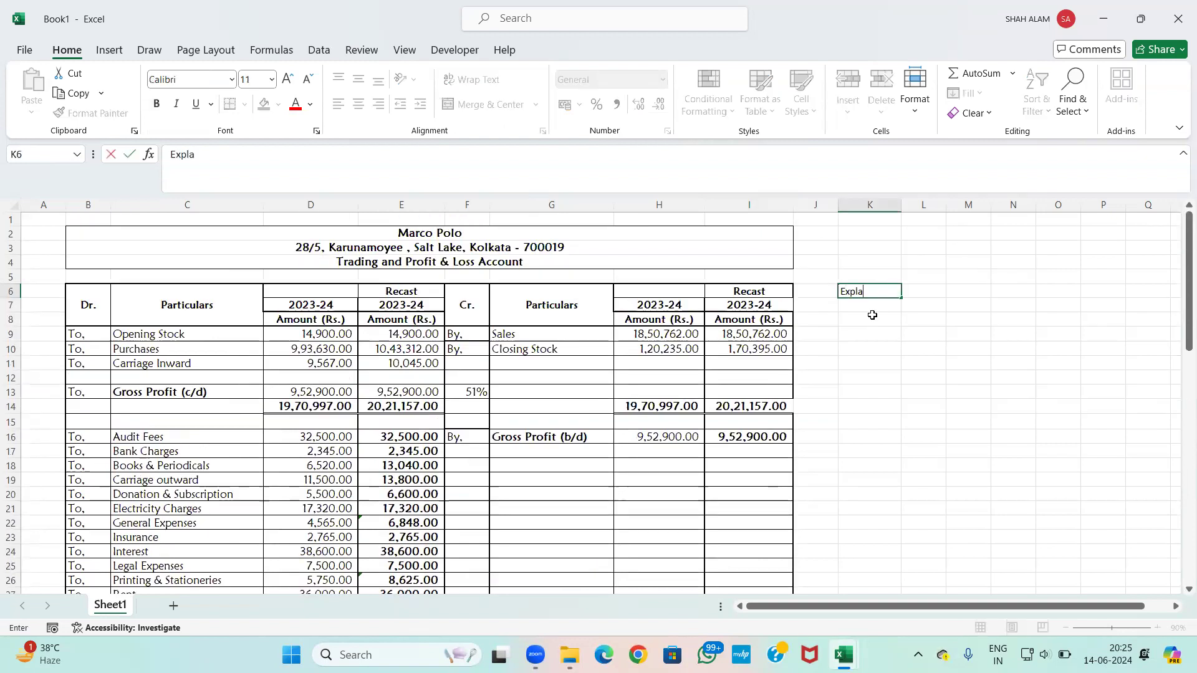
pyautogui.write('nation')
pyautogui.press('Return')
# Step: Enter the first explanation note in K8 as "1. Purchase increase by 5%"
pyautogui.click(872, 316)
pyautogui.write('1.')
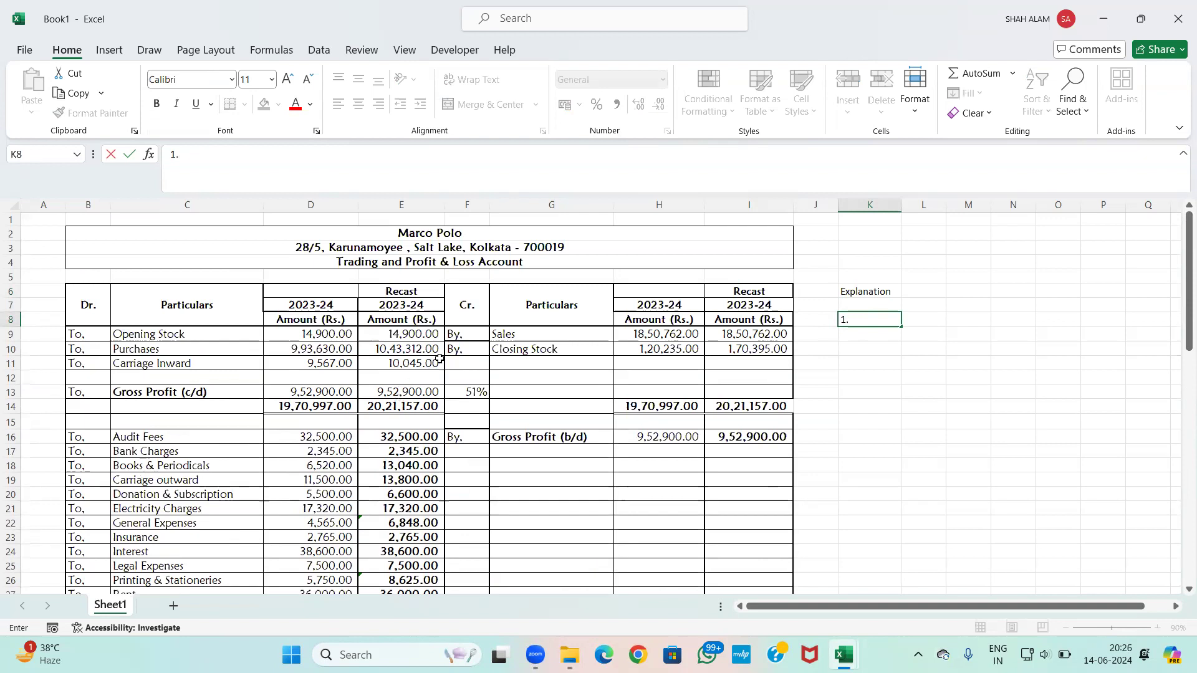
pyautogui.write('Purchase inc')
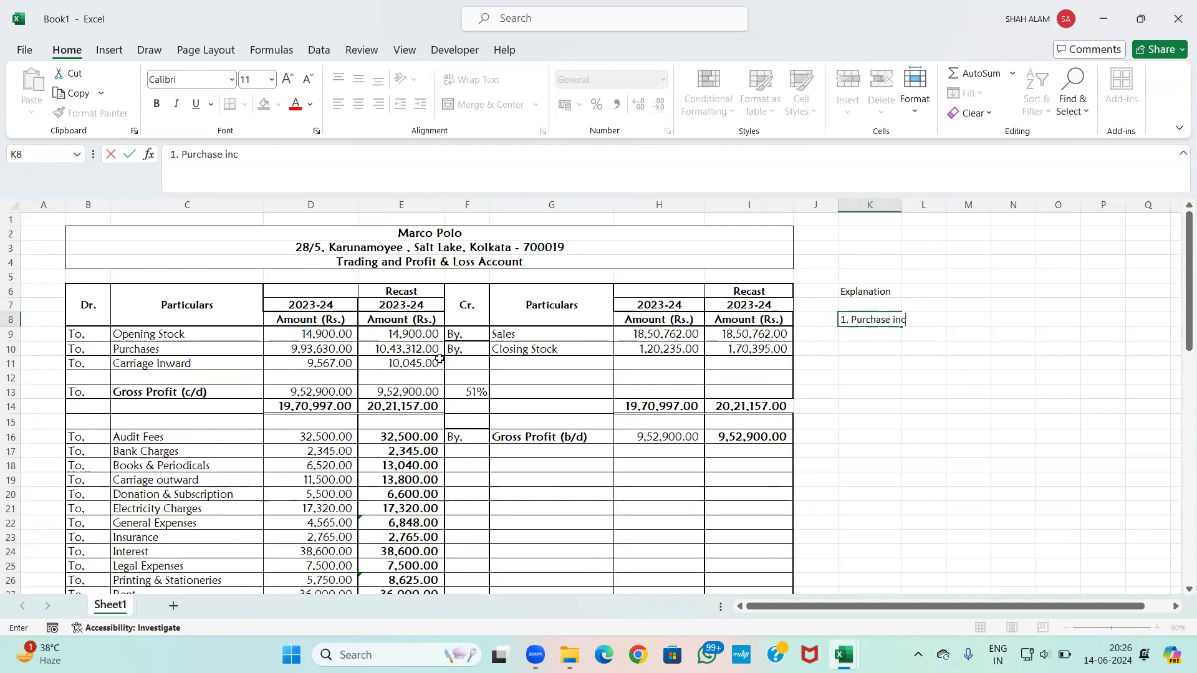
pyautogui.write('rease bu')
pyautogui.write('y ')
pyautogui.write('5%')
pyautogui.press('Return')
# Step: Enter the second explanation note in K9 as "2. Carriage Inward increase by 5%"
pyautogui.write('2.')
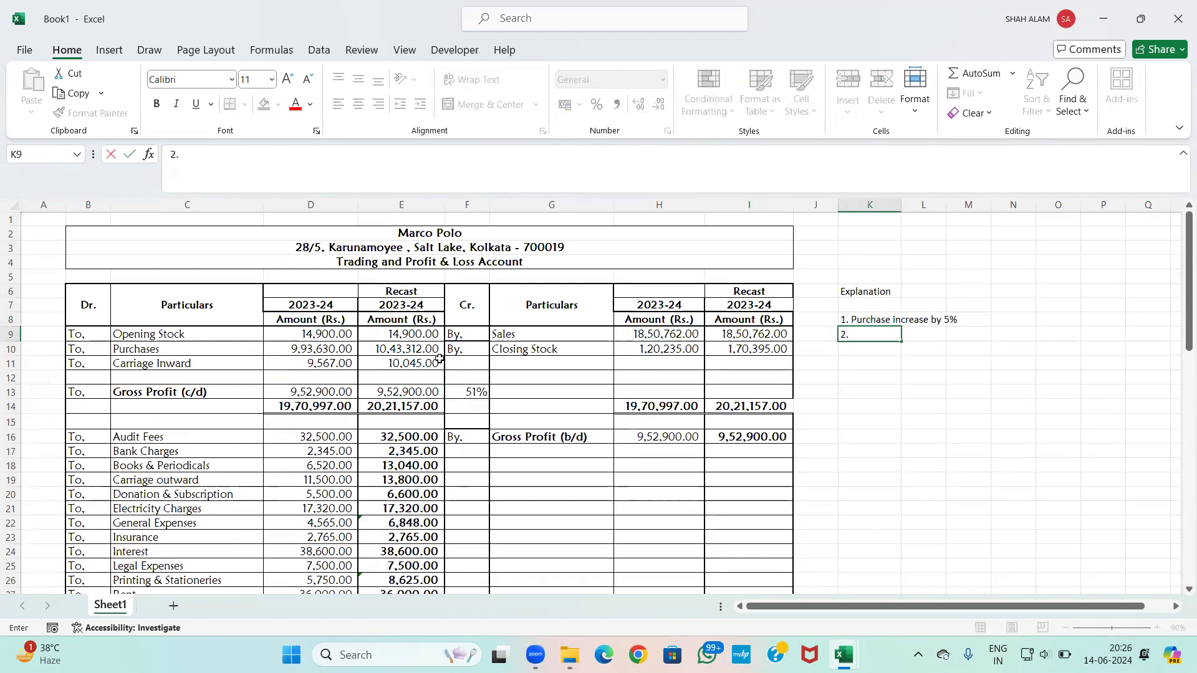
pyautogui.write(' cara')
pyautogui.press('BackSpace')
pyautogui.press('BackSpace')
pyautogui.press('BackSpace')
pyautogui.press('BackSpace')
pyautogui.write('Carriage')
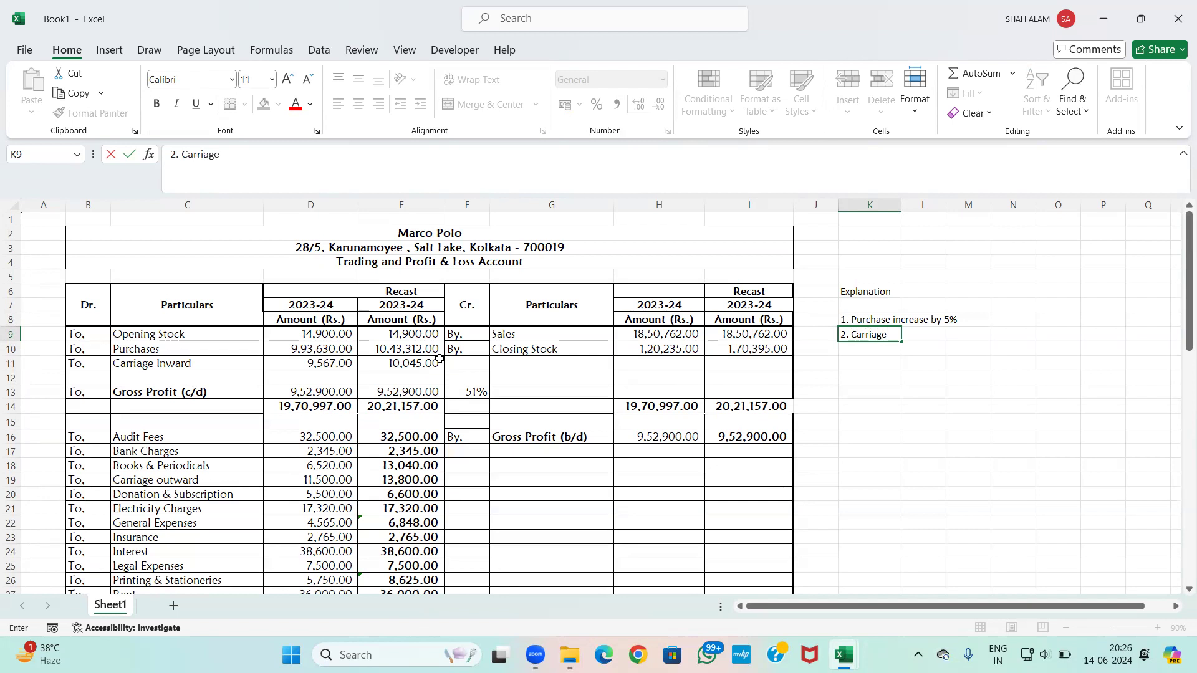
pyautogui.write(' Inwo')
pyautogui.write('rd increase by')
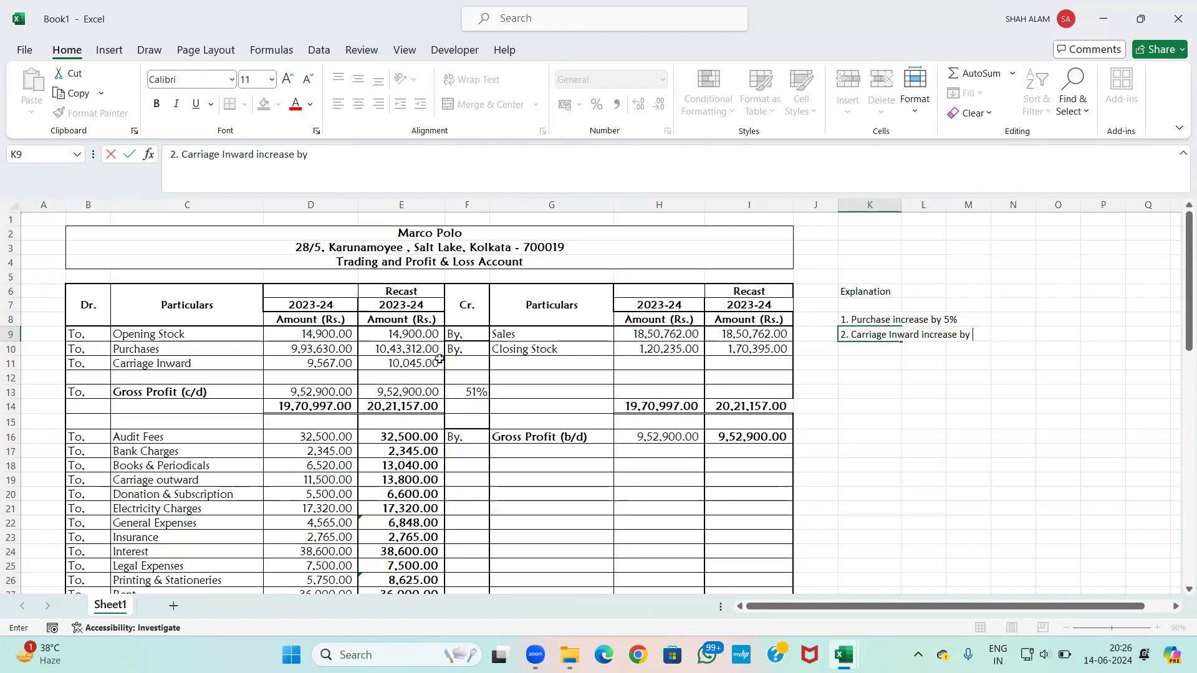
pyautogui.write(' 5%')
pyautogui.press('Return')
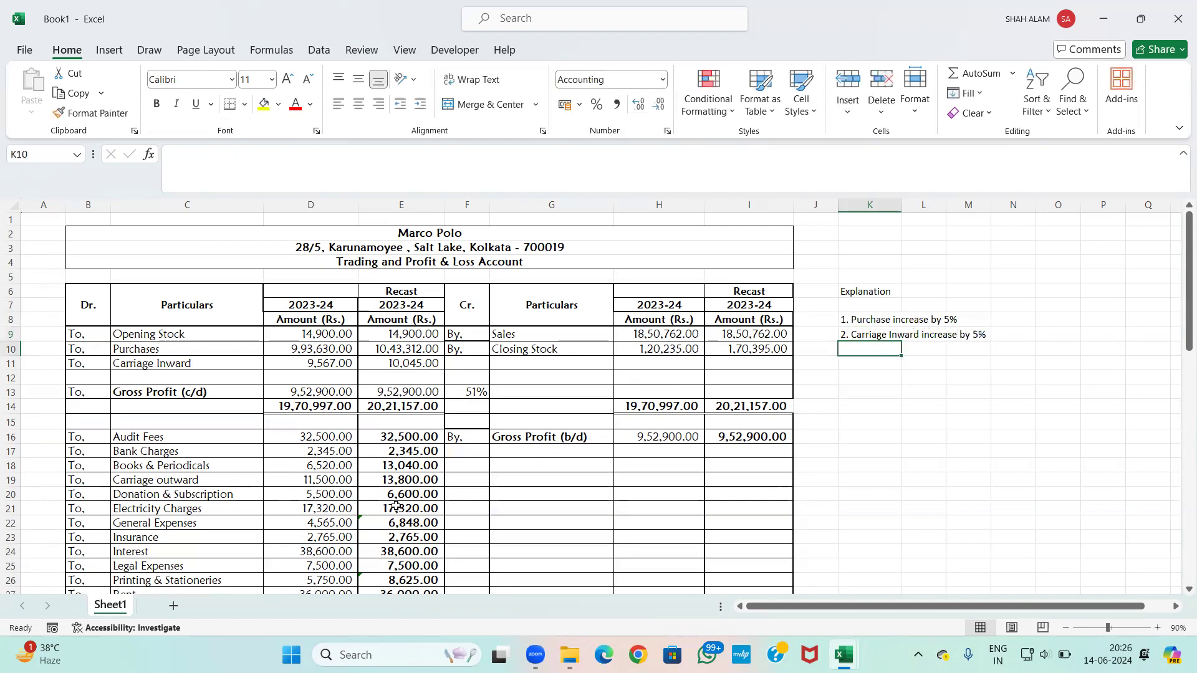
# Step: Check the recast expense formulas down to E18 and enter "3. Books & Periodicals increase by 100%" in K10, reusing the account name from C18
pyautogui.click(422, 443)
pyautogui.press('Down')
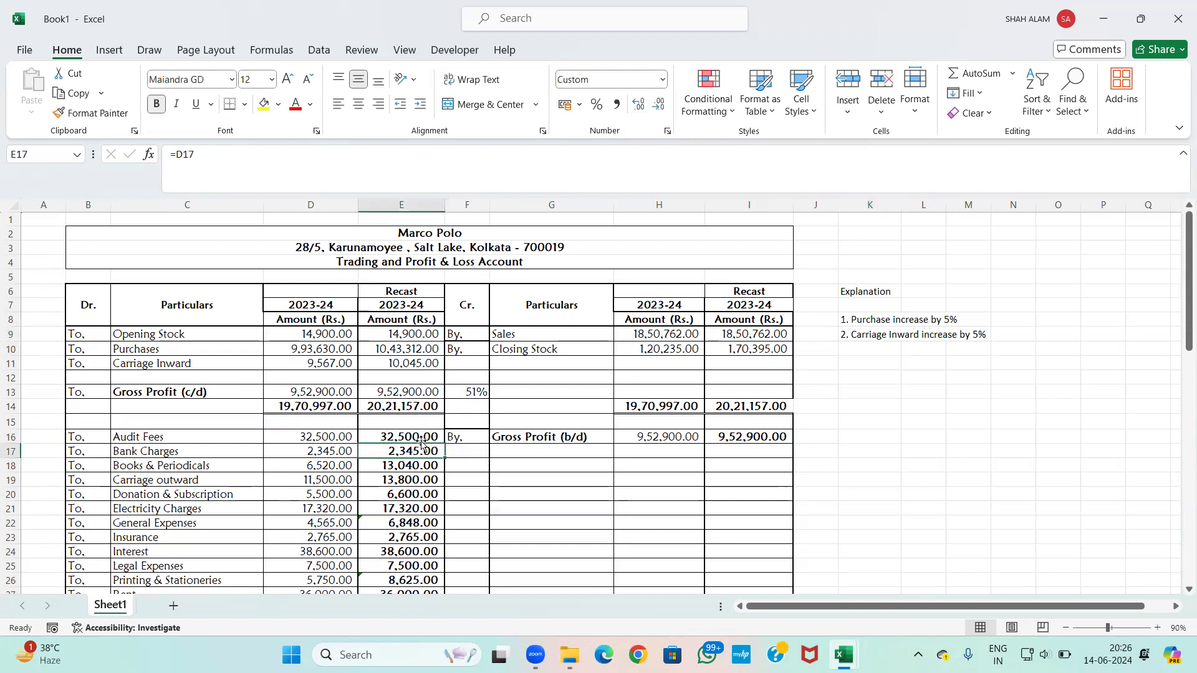
pyautogui.press('Down')
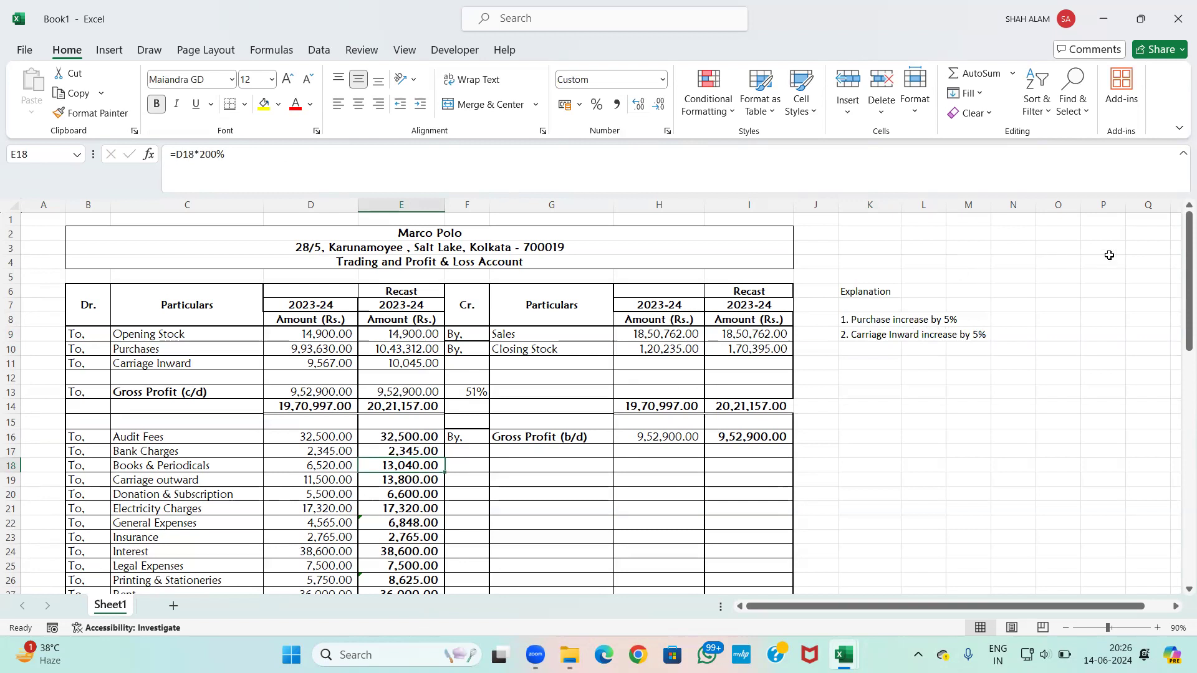
pyautogui.click(869, 349)
pyautogui.write('3.')
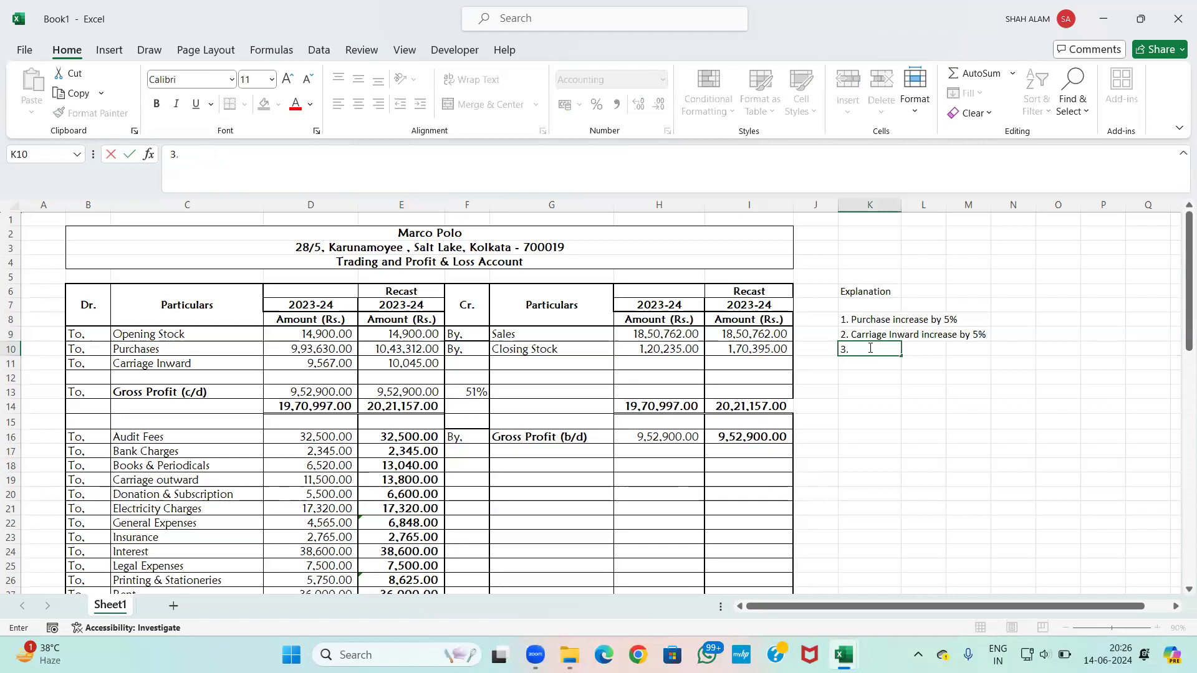
pyautogui.click(206, 465)
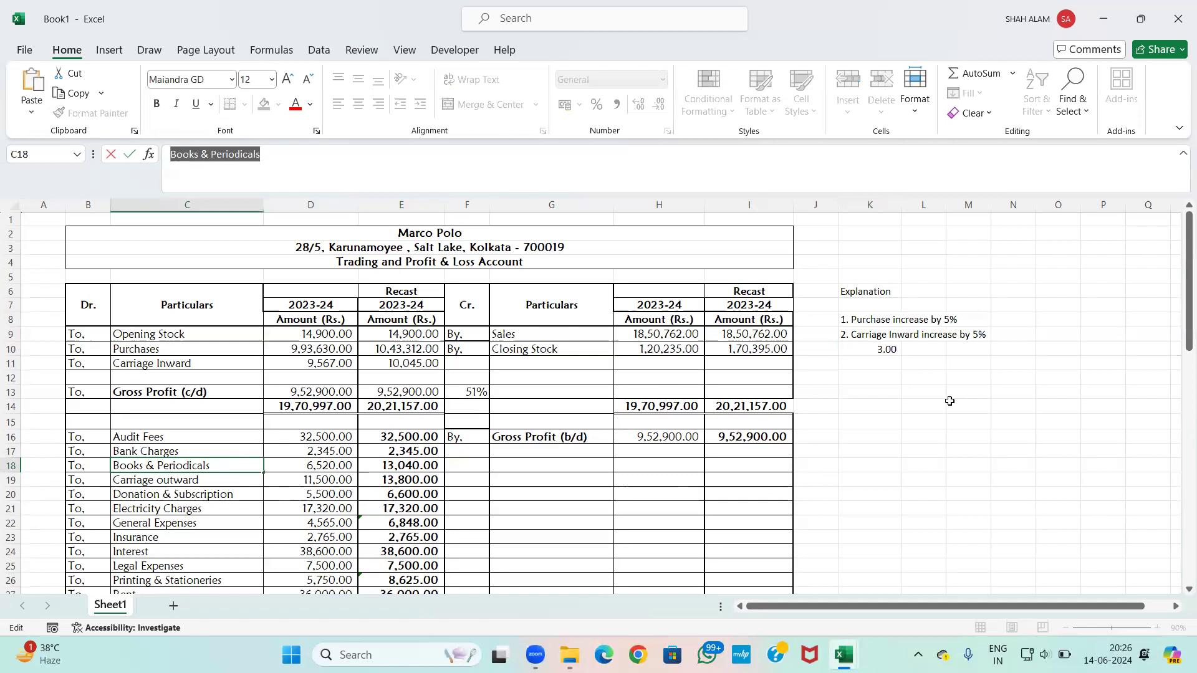
pyautogui.click(874, 346)
pyautogui.doubleClick(873, 346)
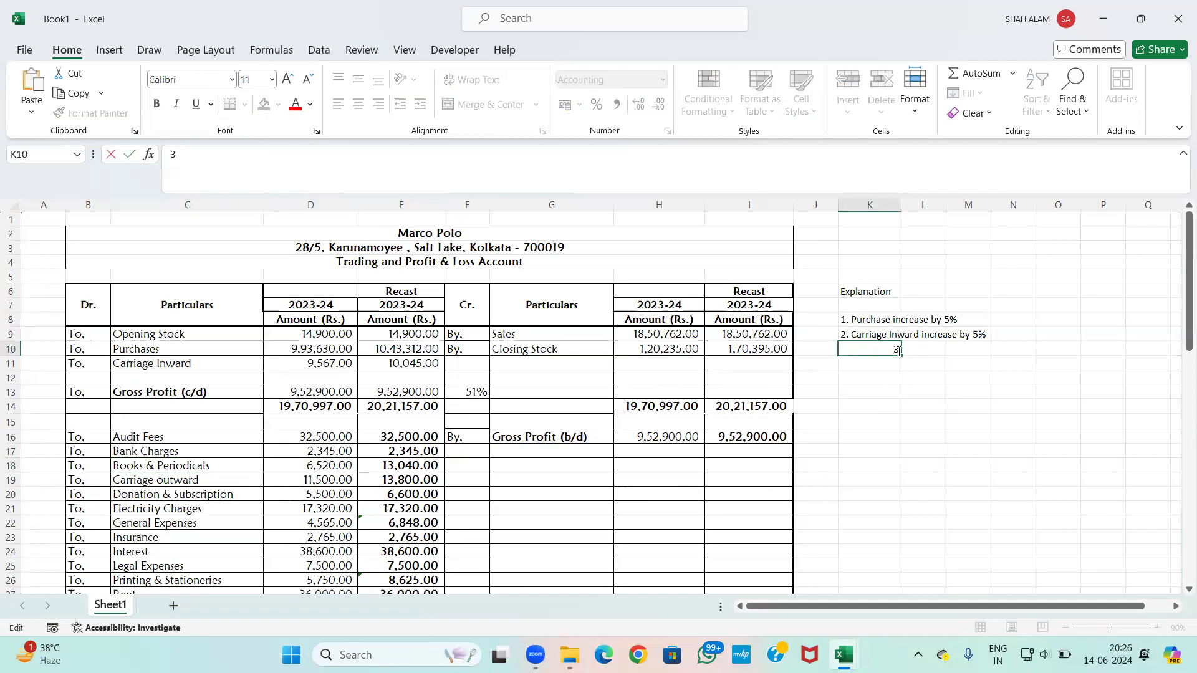
pyautogui.write('.')
pyautogui.write('Books & Periodicals')
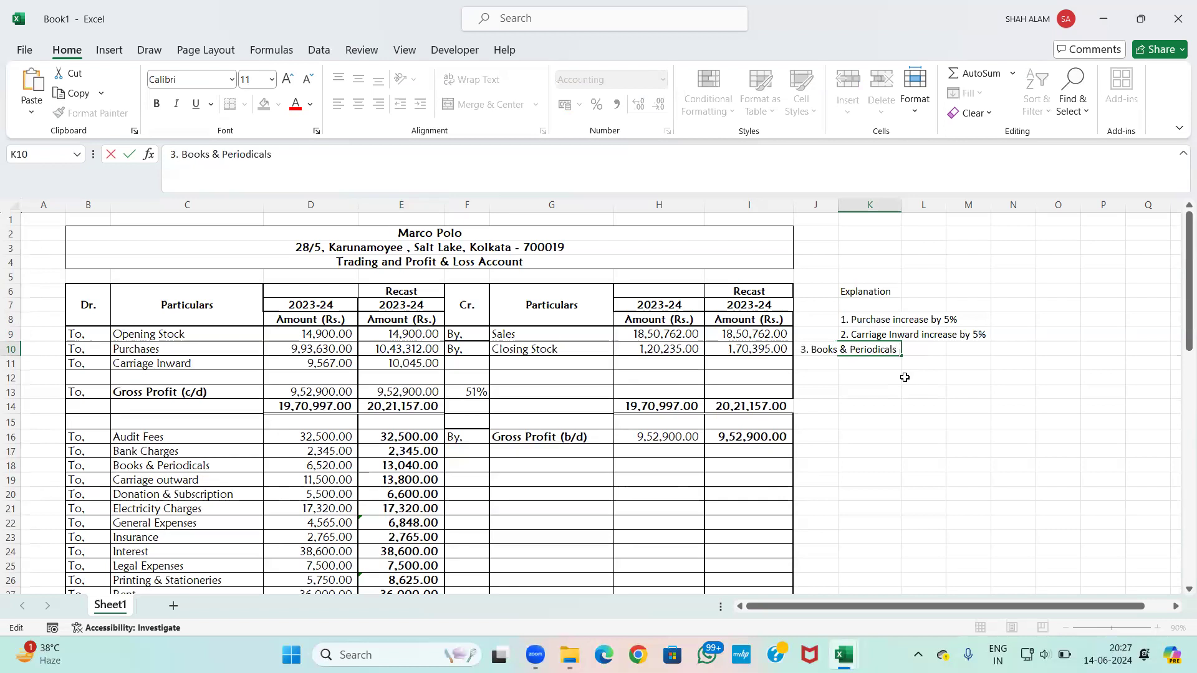
pyautogui.write('increace')
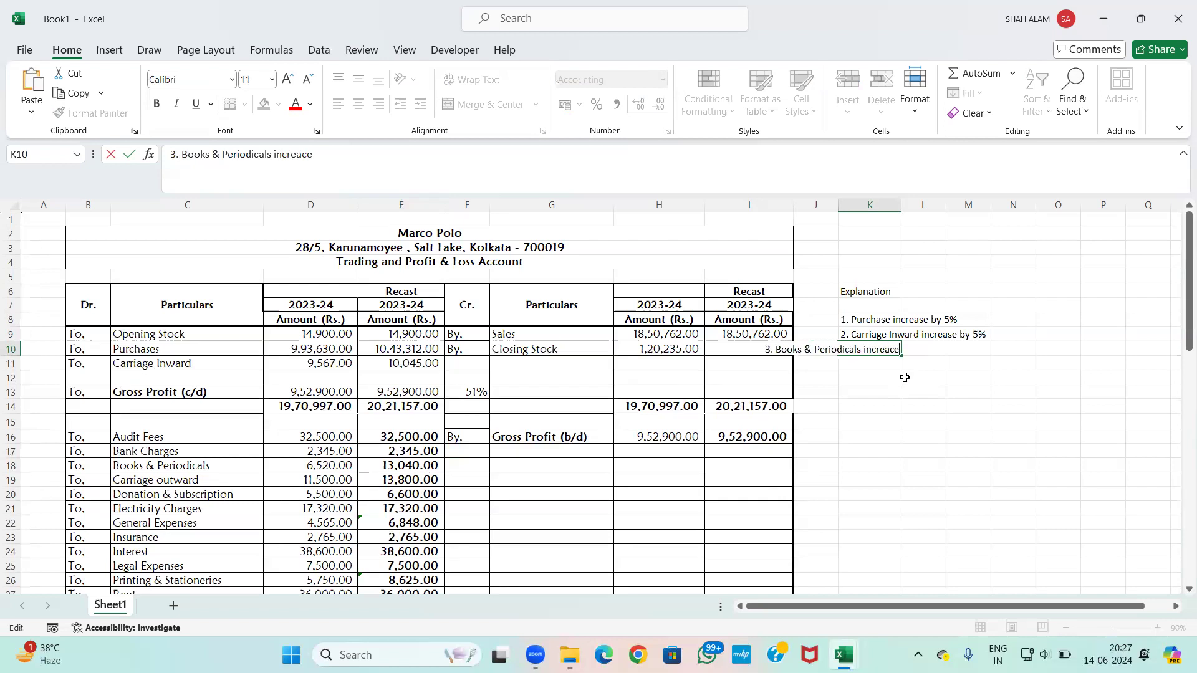
pyautogui.press('BackSpace')
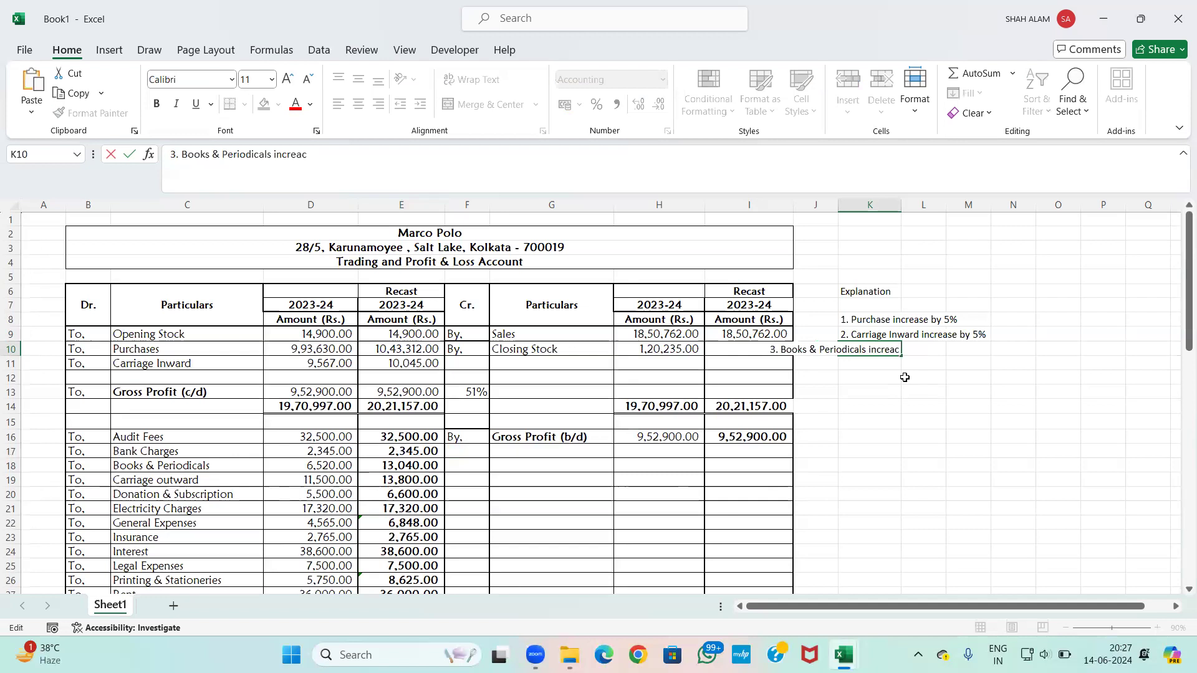
pyautogui.press('BackSpace')
pyautogui.write('se by 10')
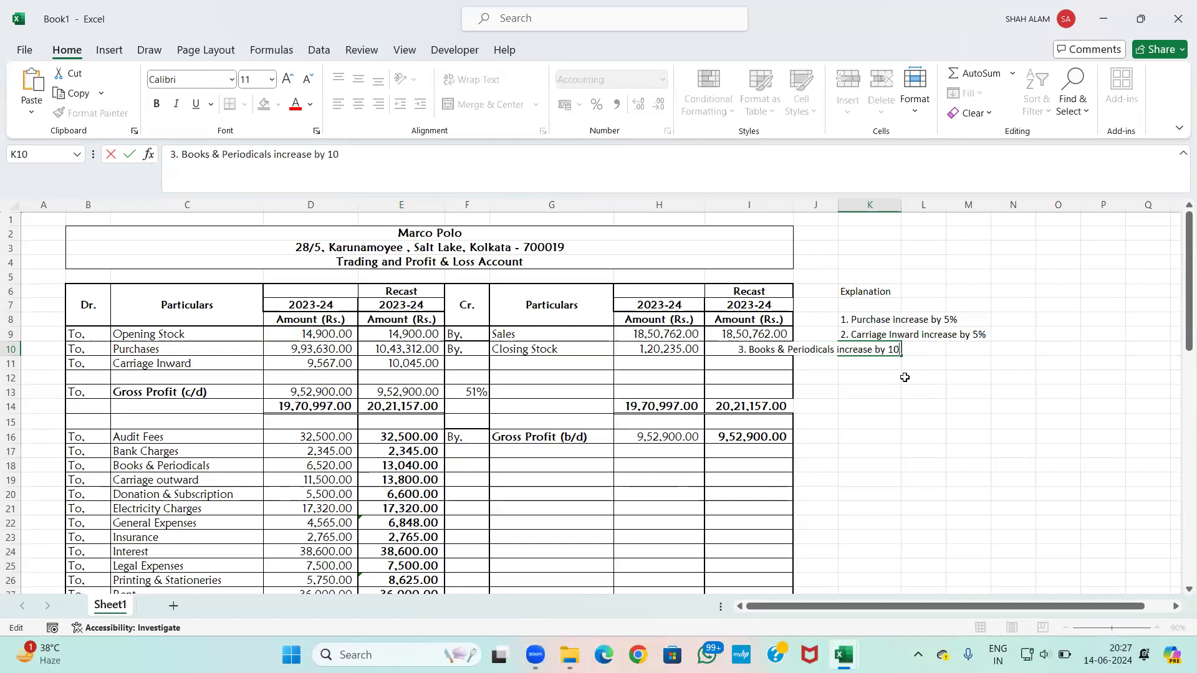
pyautogui.write('0%')
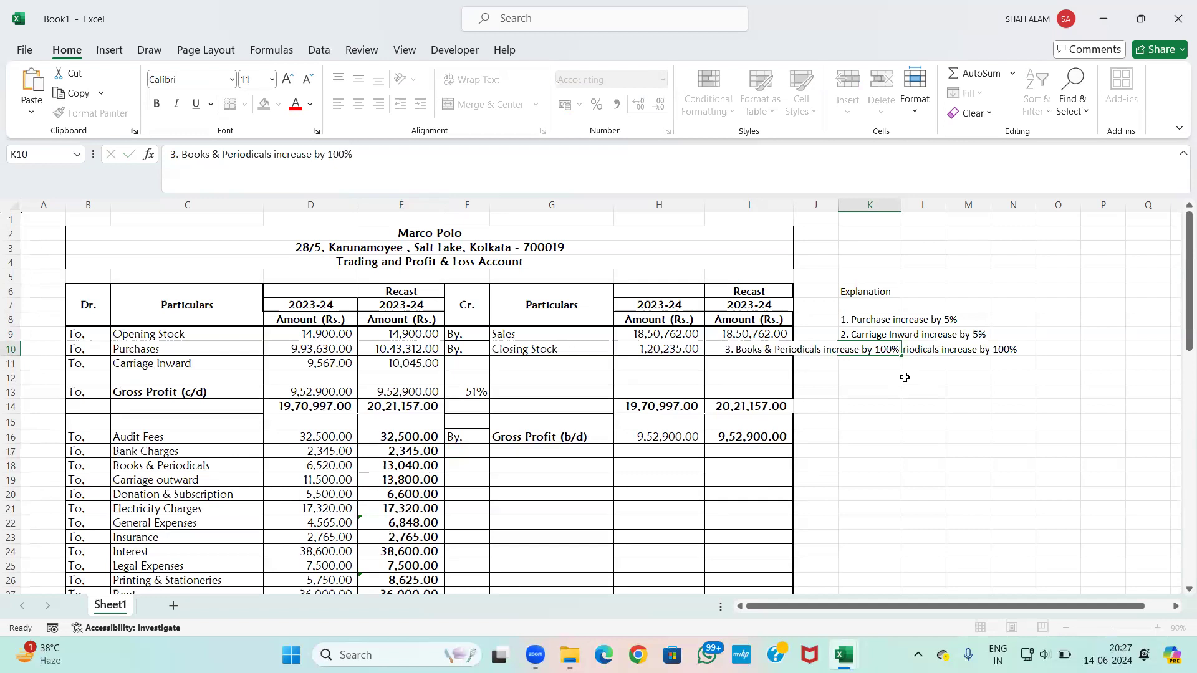
pyautogui.press('Return')
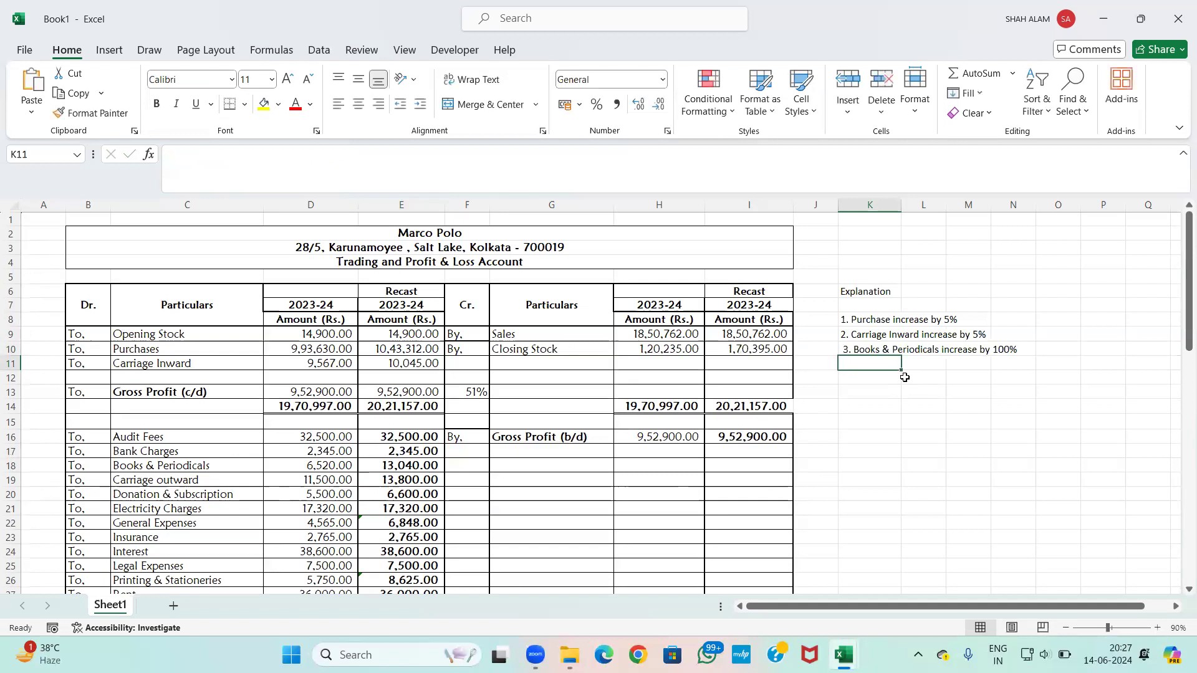
# Step: Check the recast Donation & Subscription formula in E20 and copy the Books & Periodicals note from K10 to K11
pyautogui.click(404, 494)
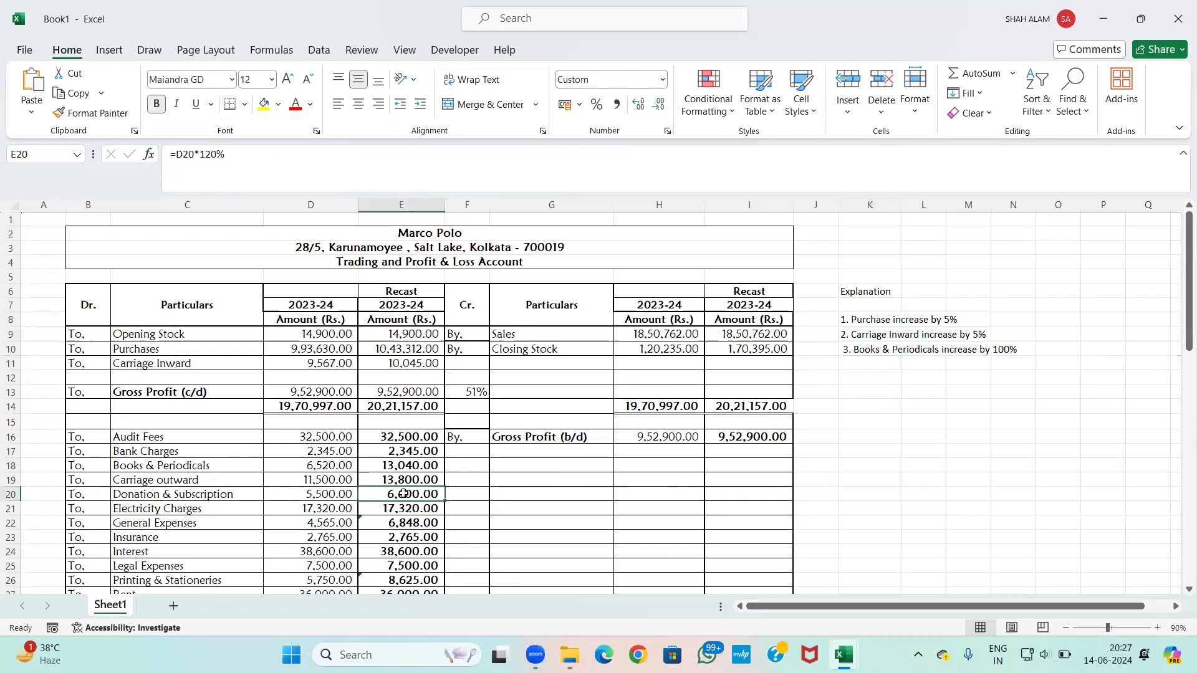
pyautogui.click(856, 349)
pyautogui.hotkey('ctrl', 'c')
pyautogui.click(855, 364)
pyautogui.hotkey('ctrl', 'v')
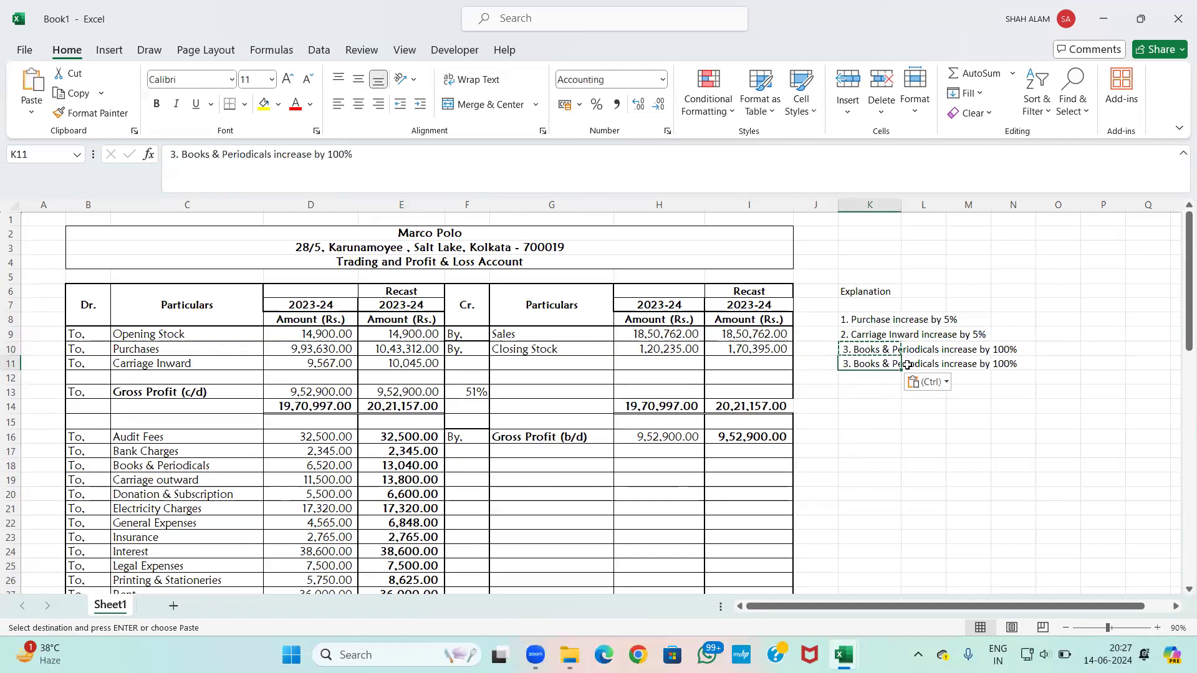
# Step: Change the copied note in K11 to "3. Donation & subscription increase by 20%"
pyautogui.doubleClick(871, 363)
pyautogui.moveTo(936, 365); pyautogui.dragTo(853, 365)
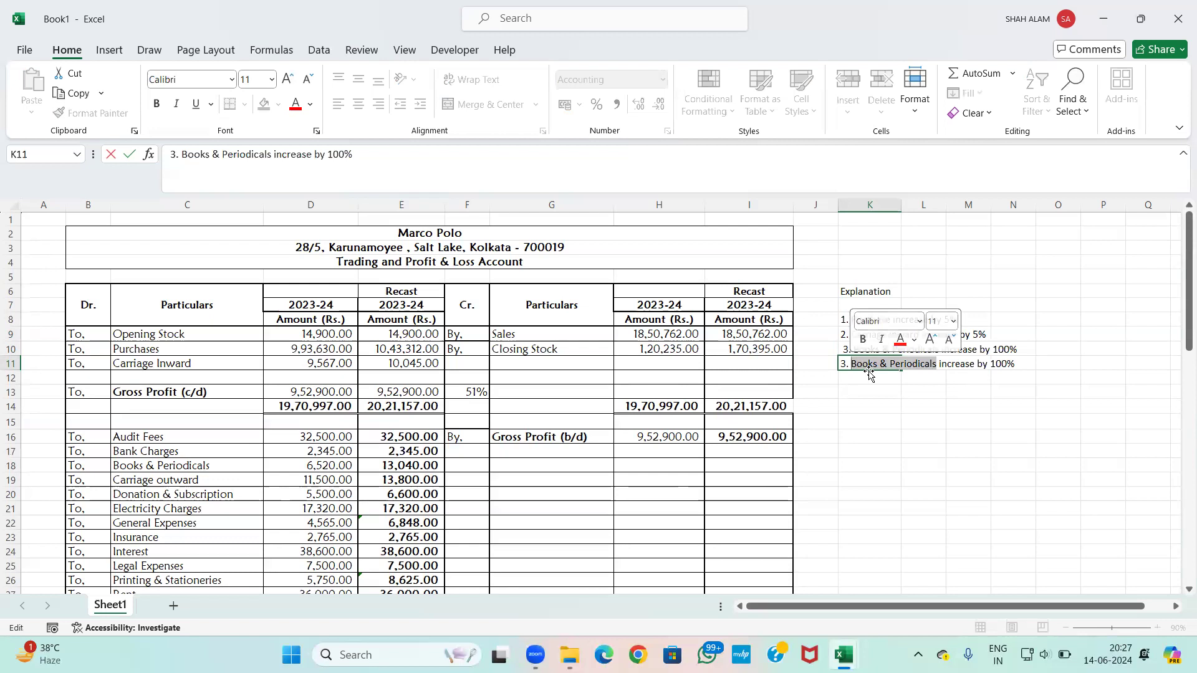
pyautogui.write('Donation & su')
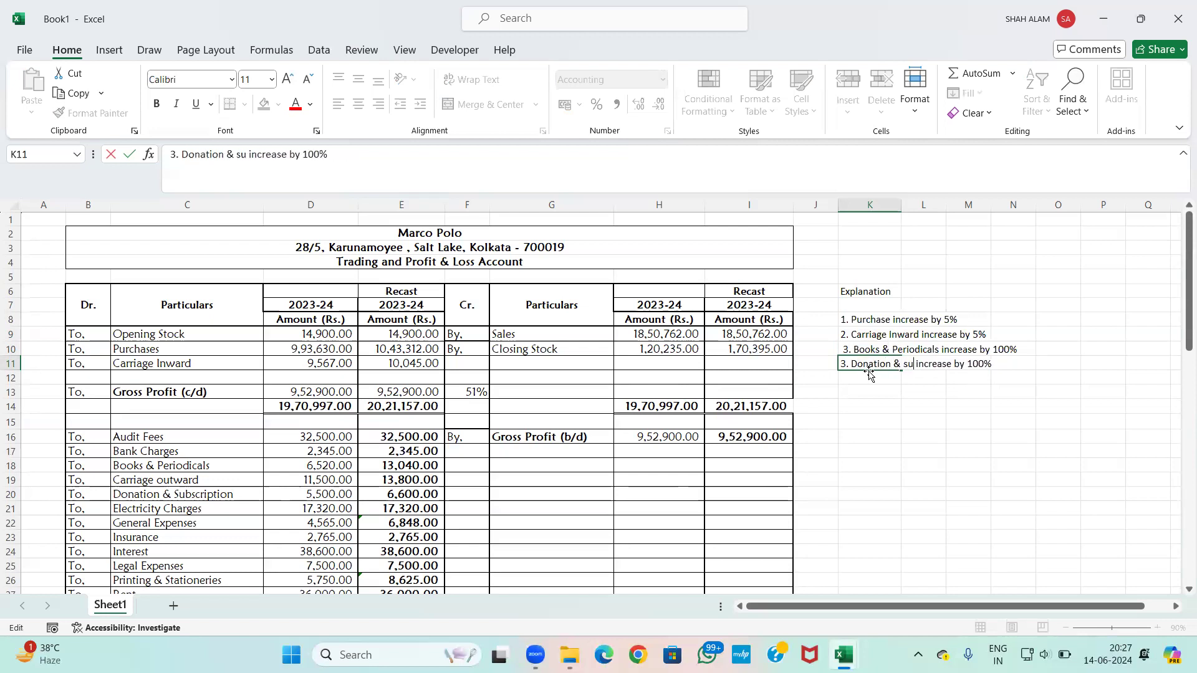
pyautogui.write('bscr')
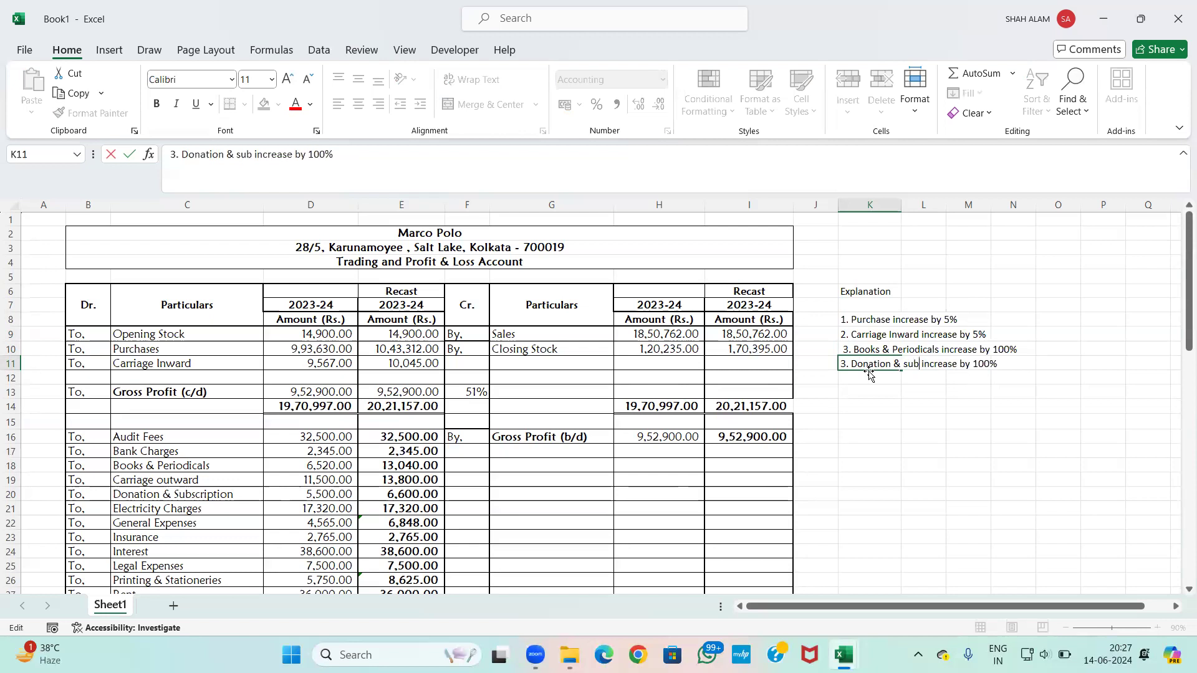
pyautogui.write('iption')
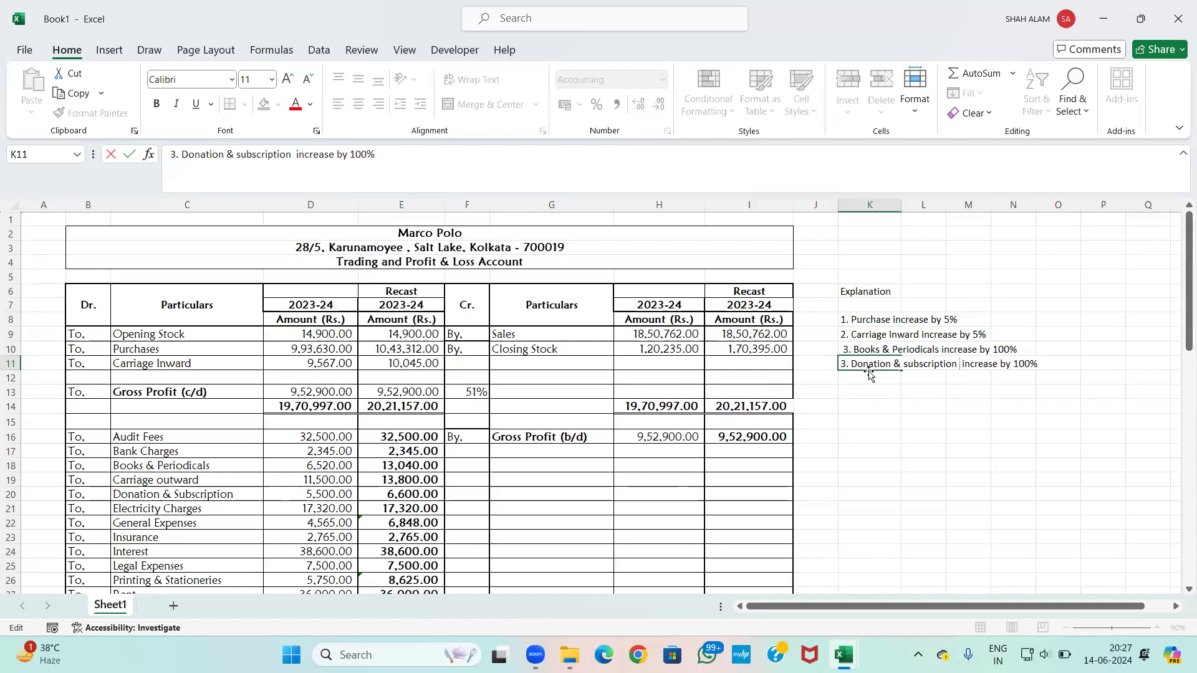
pyautogui.click(1032, 367)
pyautogui.press('BackSpace')
pyautogui.press('BackSpace')
pyautogui.press('BackSpace')
pyautogui.write('20')
pyautogui.press('Return')
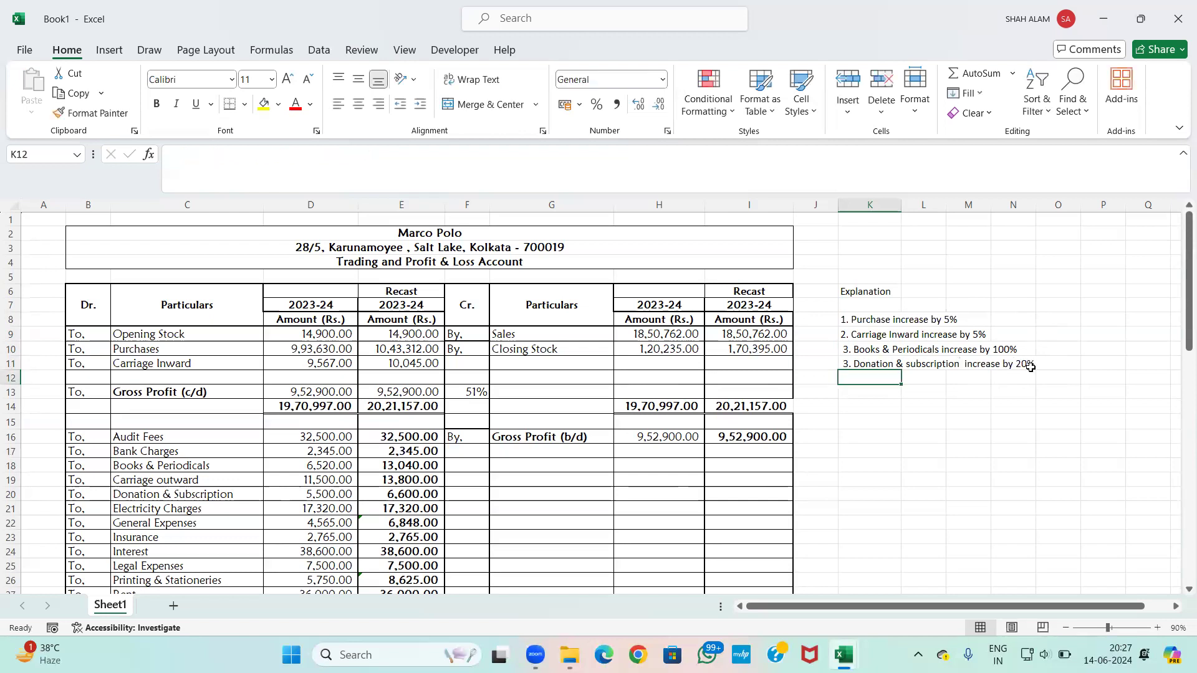
# Step: Check the recast formulas in E21 and E22 and copy the Donation & subscription note from K11 to K12
pyautogui.click(400, 509)
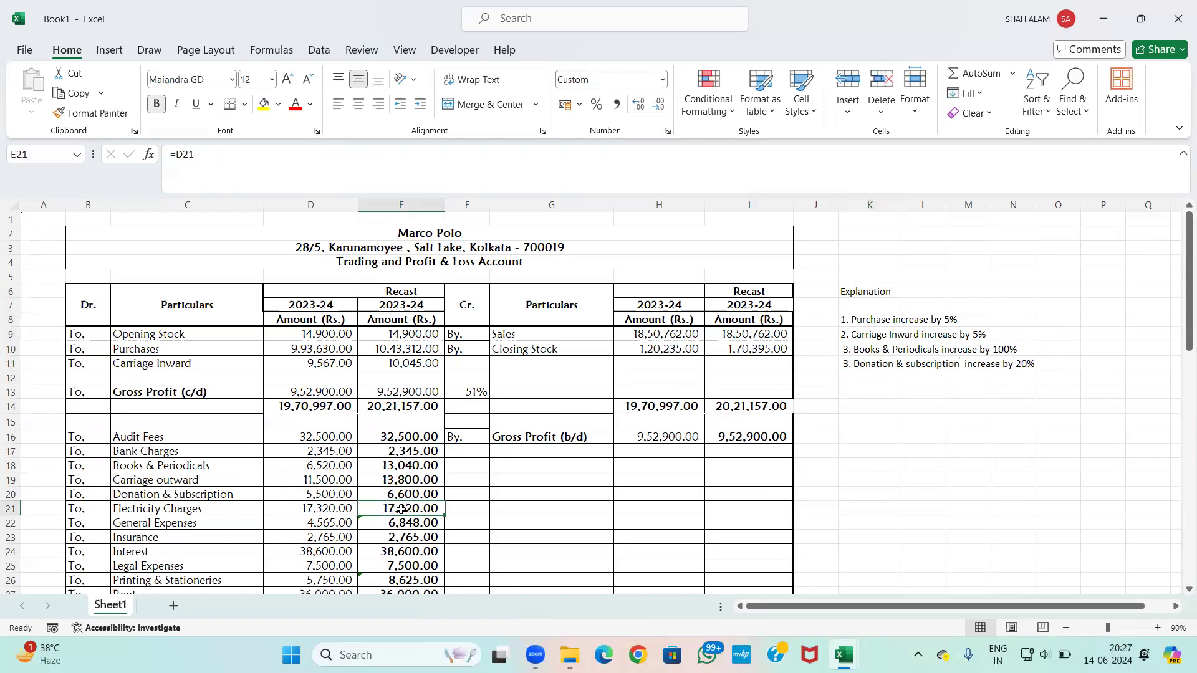
pyautogui.press('Down')
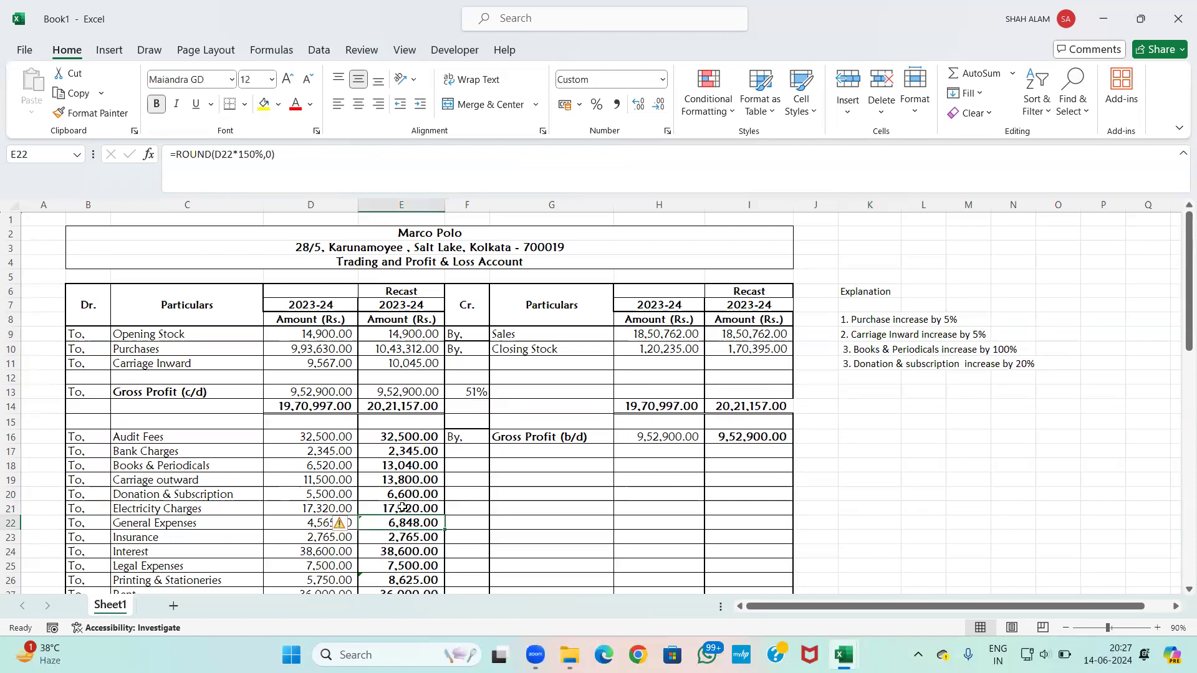
pyautogui.click(857, 367)
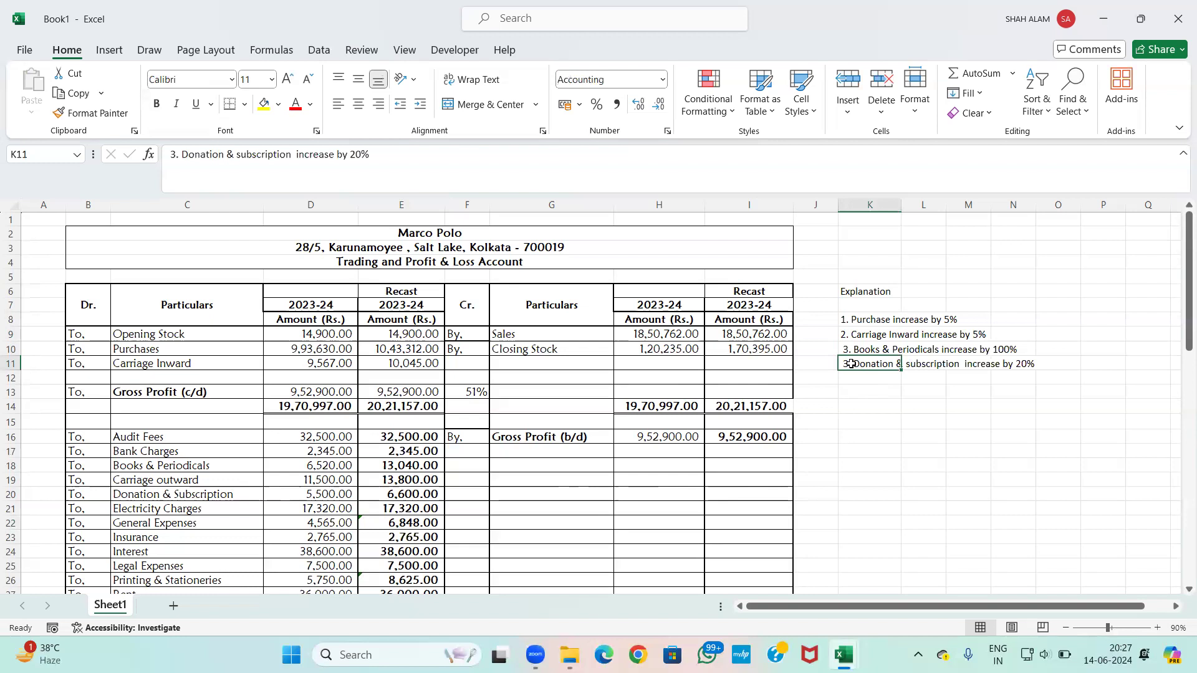
pyautogui.hotkey('ctrl', 'c')
pyautogui.hotkey('ctrl', 'v')
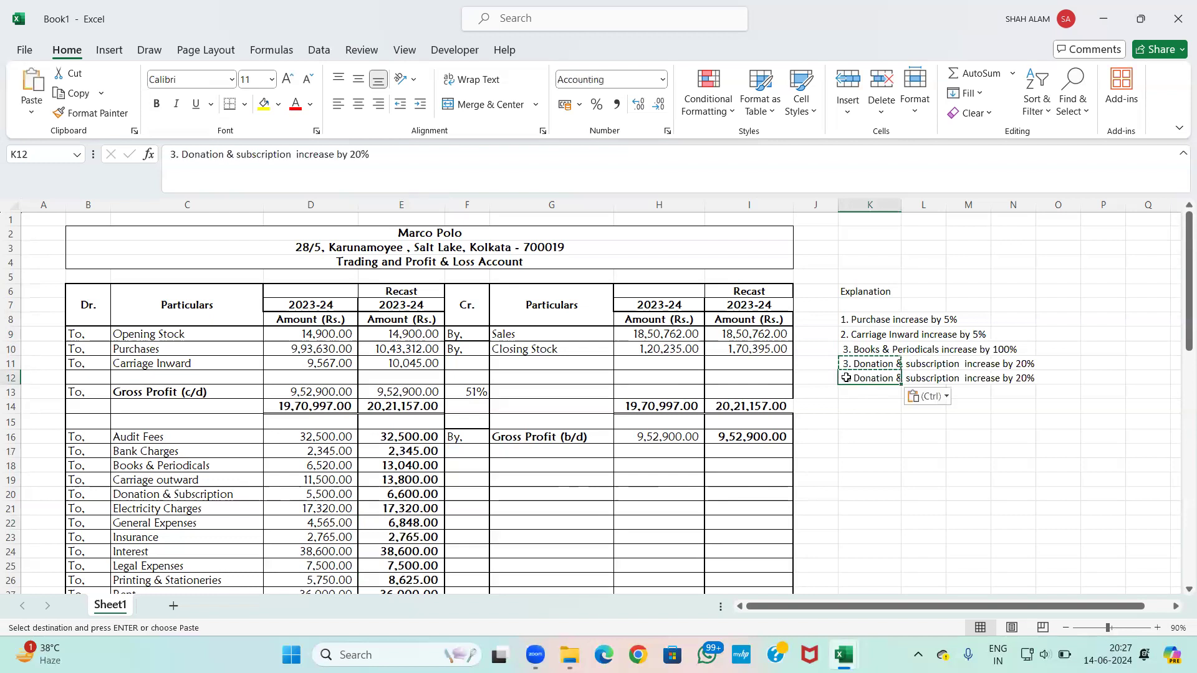
# Step: Change the copied note in K12 to "5. General Exp increase by 50%"
pyautogui.doubleClick(851, 380)
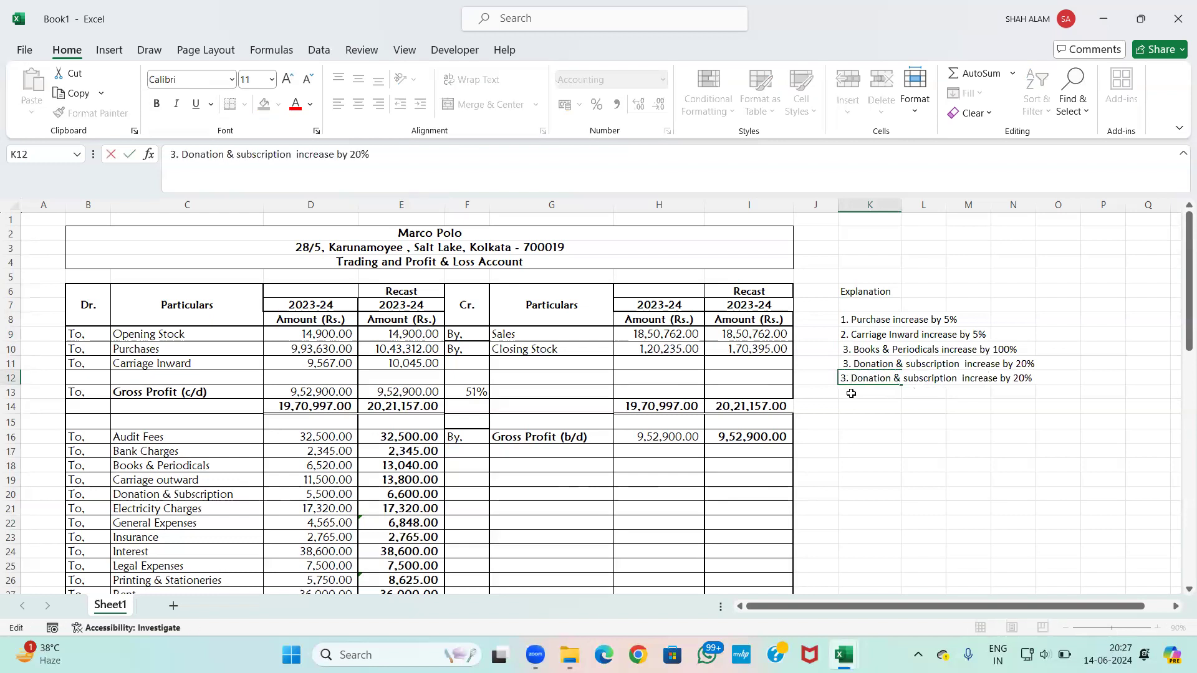
pyautogui.press('BackSpace')
pyautogui.press('BackSpace')
pyautogui.press('BackSpace')
pyautogui.write('5.')
pyautogui.moveTo(959, 381); pyautogui.dragTo(854, 379)
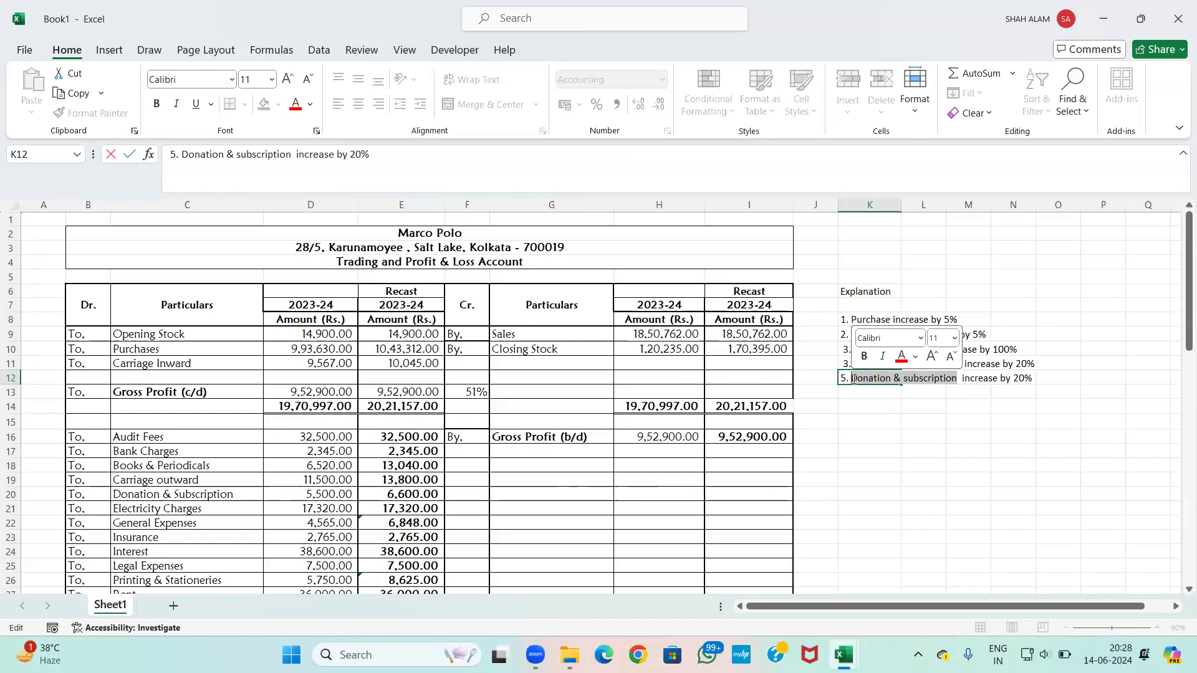
pyautogui.write('General Exp')
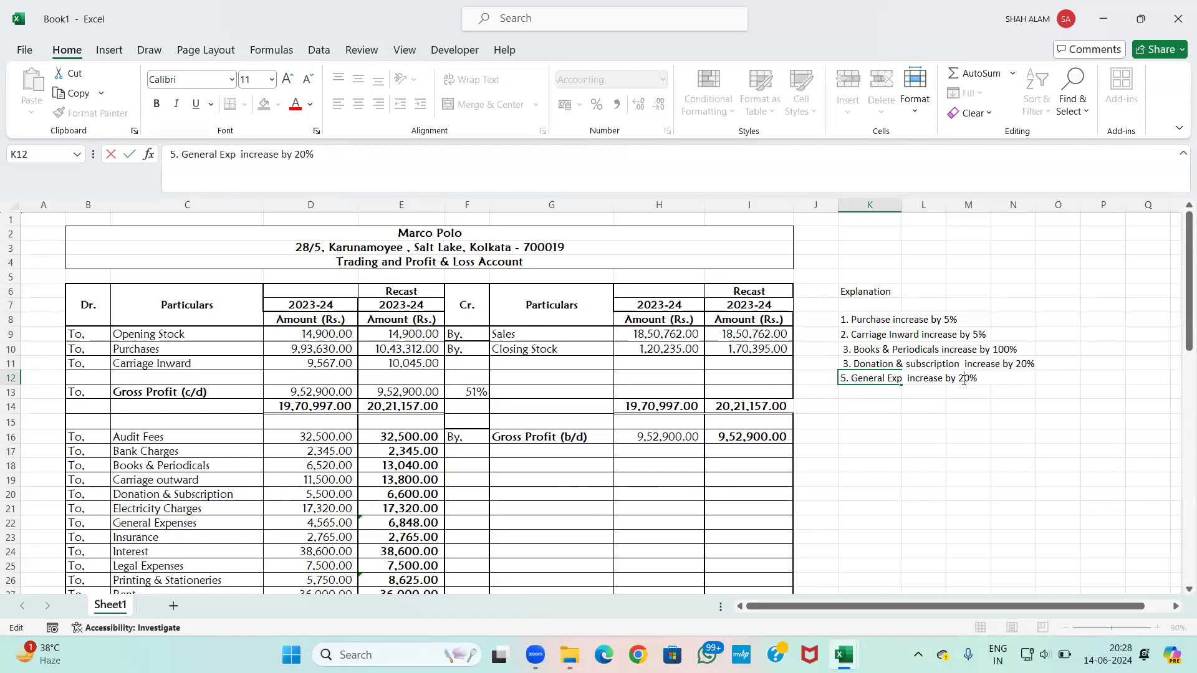
pyautogui.press('Return')
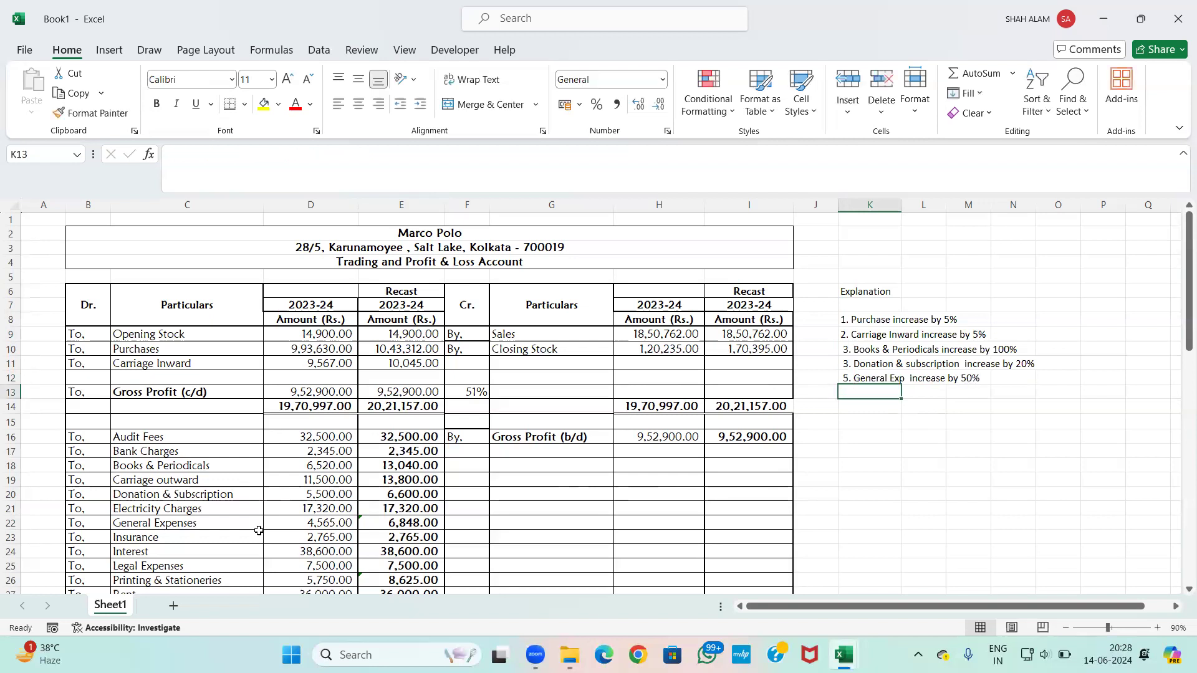
# Step: Check the recast formulas from E23 down to E26 and copy the General Exp note from K12 to K13
pyautogui.scroll(-2, 260, 531)
pyautogui.click(196, 465)
pyautogui.click(400, 457)
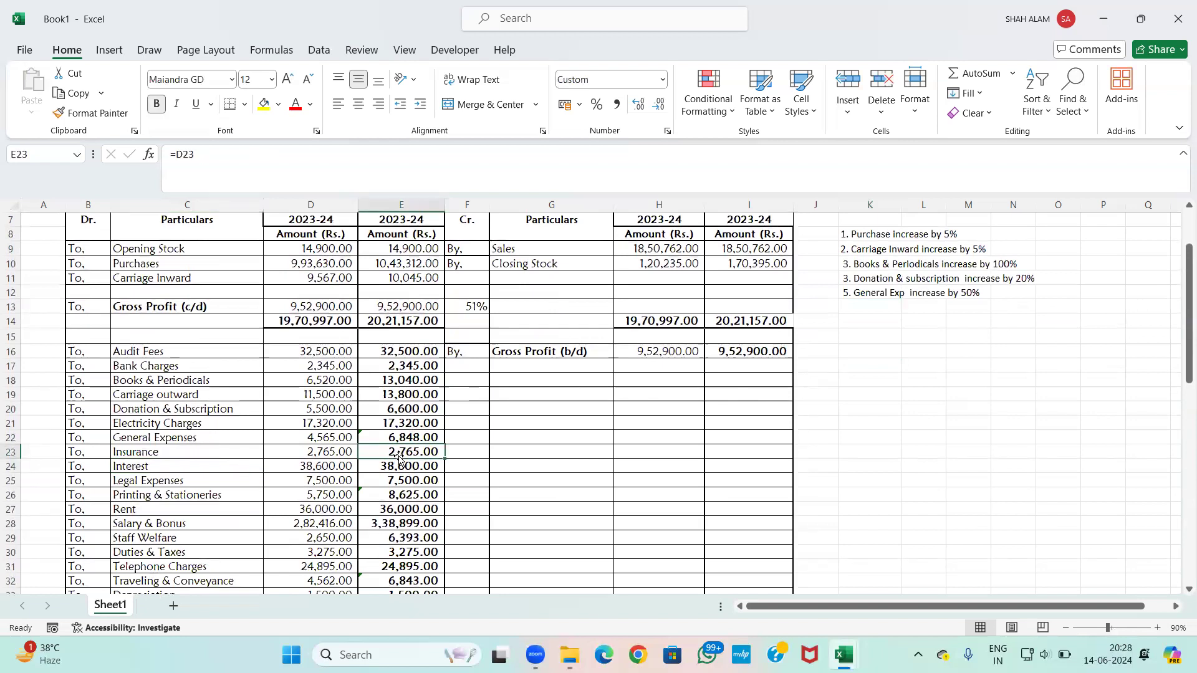
pyautogui.press('Down')
pyautogui.press('Down')
pyautogui.press('Down')
pyautogui.press('Down')
pyautogui.press('Up')
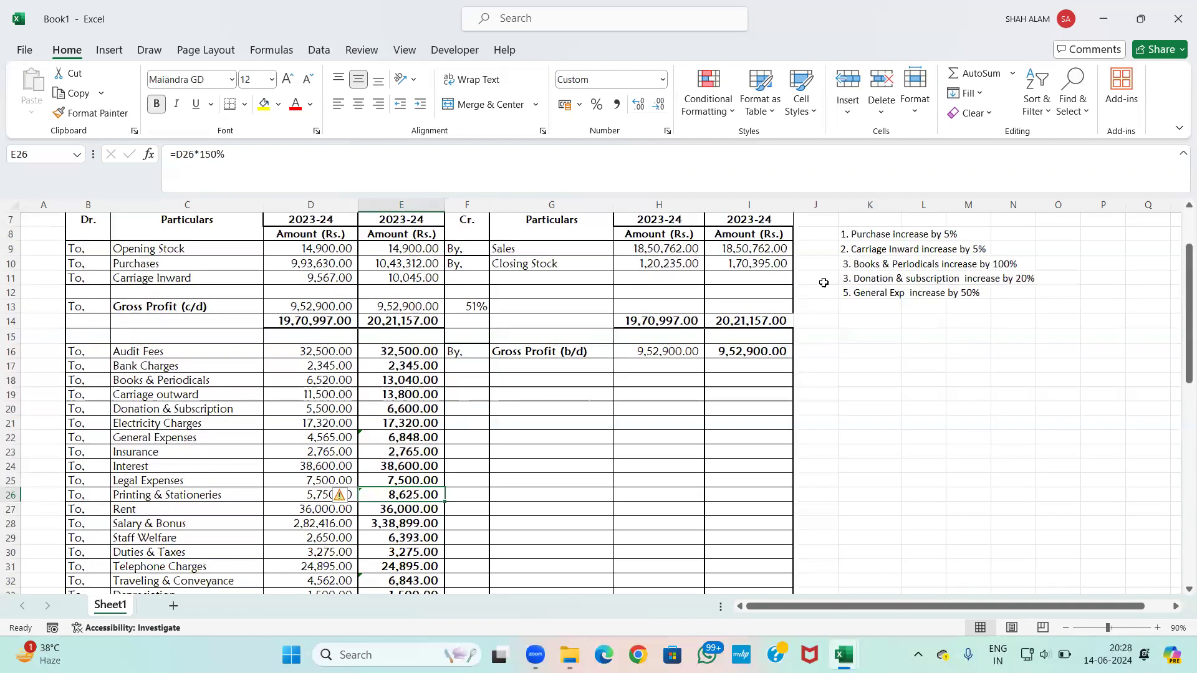
pyautogui.click(875, 294)
pyautogui.hotkey('ctrl', 'c')
pyautogui.click(852, 308)
pyautogui.hotkey('ctrl', 'v')
# Step: Change the copied note in K13 to "6. Printing & Stationary increase by 50%"
pyautogui.doubleClick(848, 307)
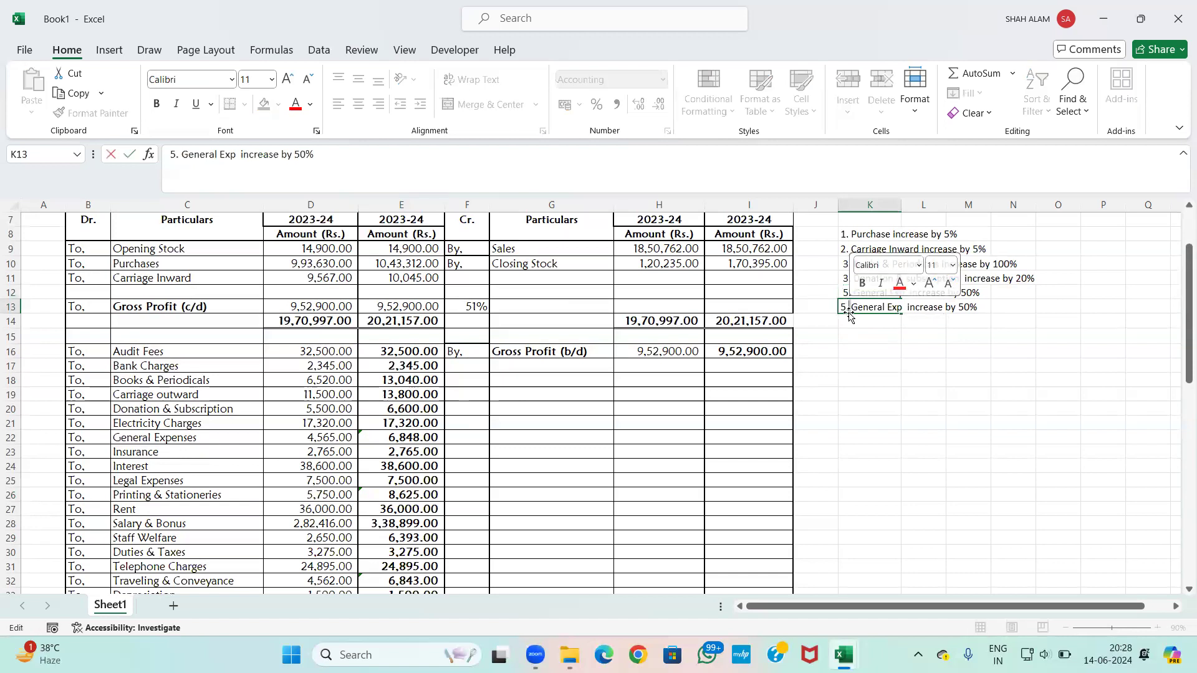
pyautogui.press('BackSpace')
pyautogui.write('6')
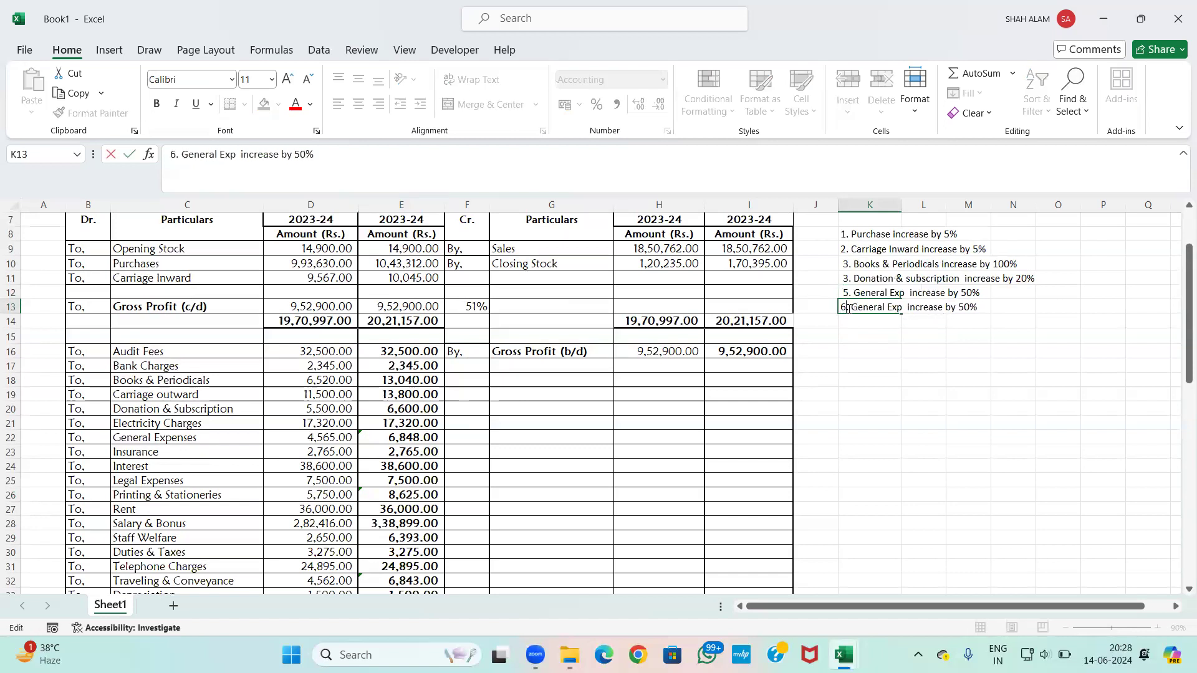
pyautogui.press('BackSpace')
pyautogui.press('BackSpace')
pyautogui.press('BackSpace')
pyautogui.press('BackSpace')
pyautogui.press('BackSpace')
pyautogui.press('BackSpace')
pyautogui.press('BackSpace')
pyautogui.press('BackSpace')
pyautogui.press('BackSpace')
pyautogui.press('BackSpace')
pyautogui.press('BackSpace')
pyautogui.press('BackSpace')
pyautogui.press('BackSpace')
pyautogui.write('Printing')
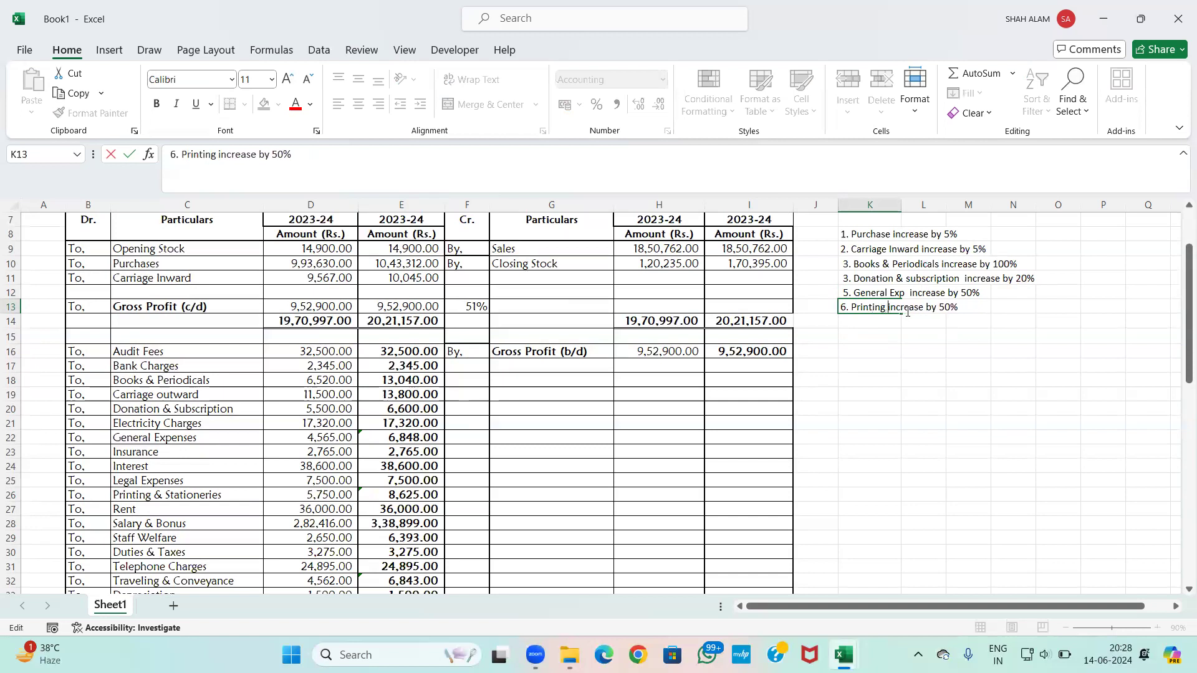
pyautogui.write(' & satatio')
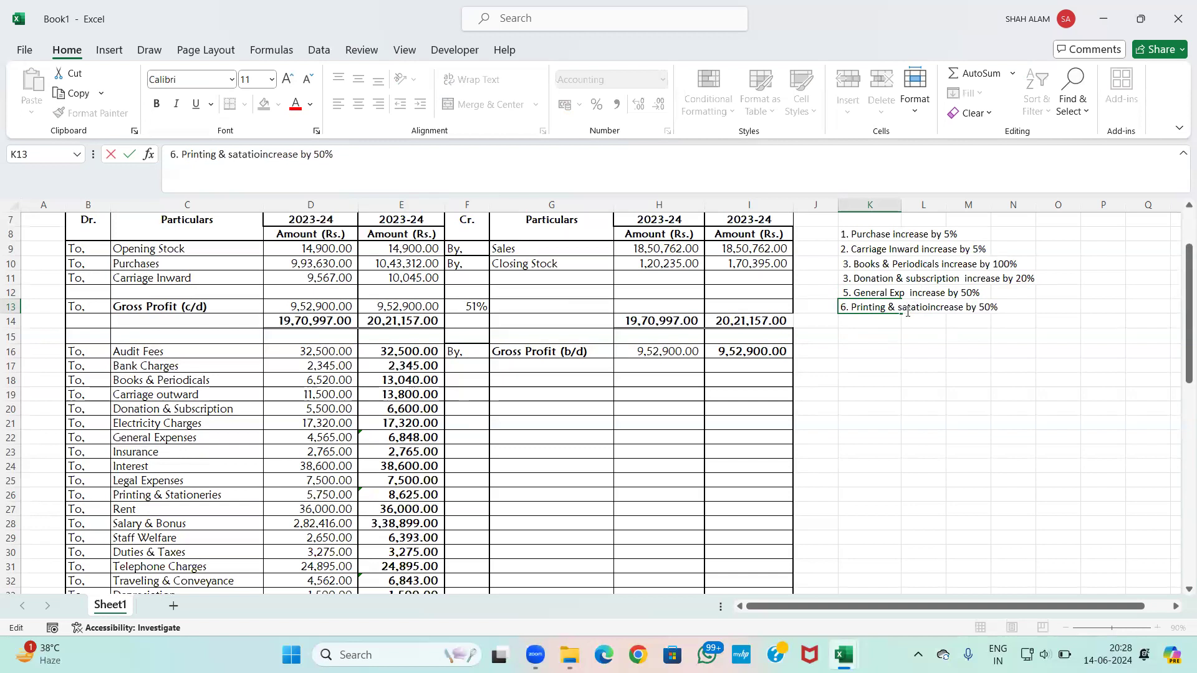
pyautogui.press('BackSpace')
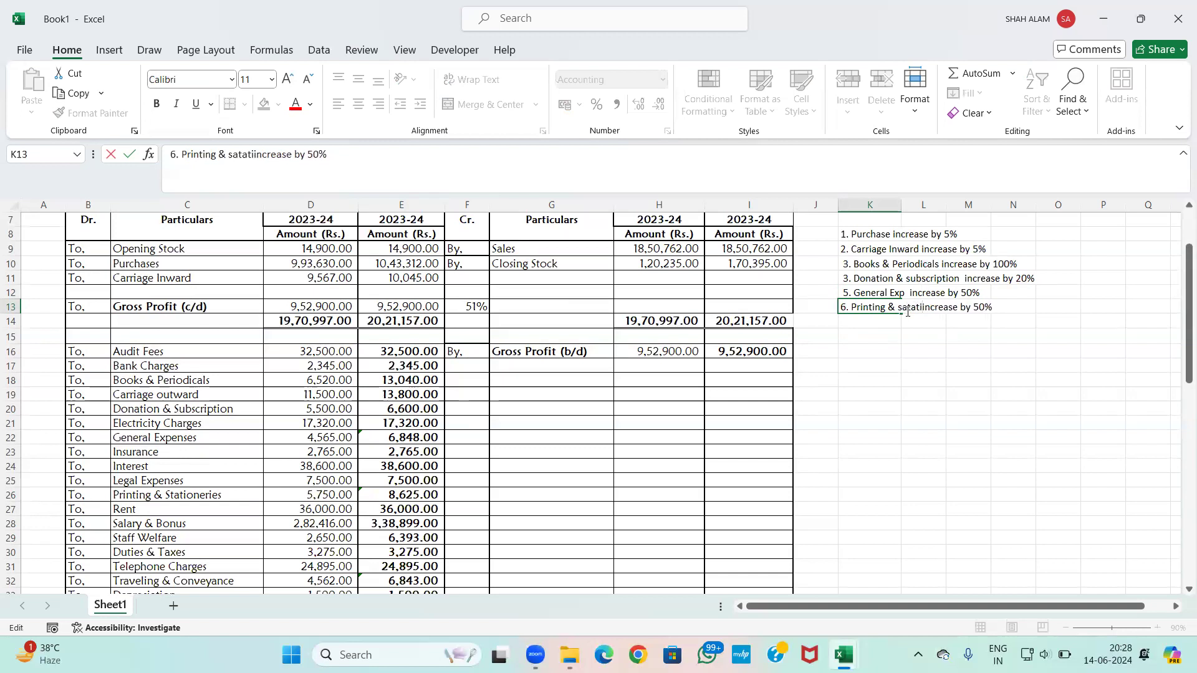
pyautogui.press('BackSpace')
pyautogui.press('BackSpace')
pyautogui.press('BackSpace')
pyautogui.press('BackSpace')
pyautogui.press('BackSpace')
pyautogui.press('BackSpace')
pyautogui.write('Stationar')
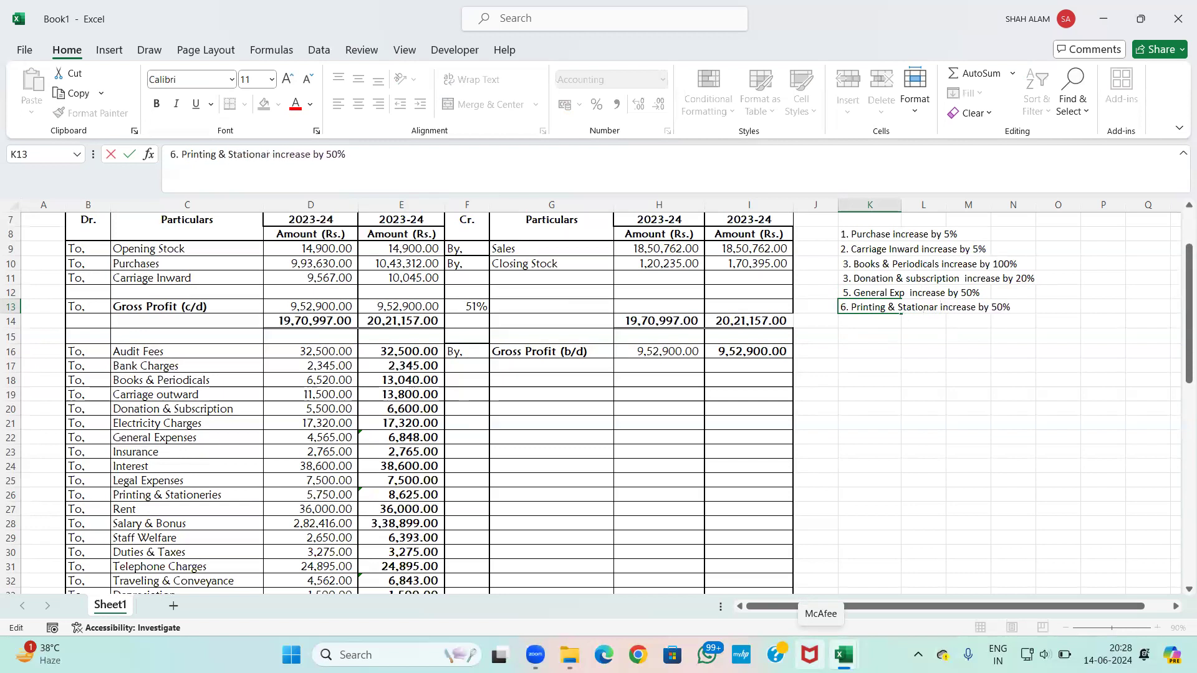
pyautogui.press('BackSpace')
pyautogui.write('y')
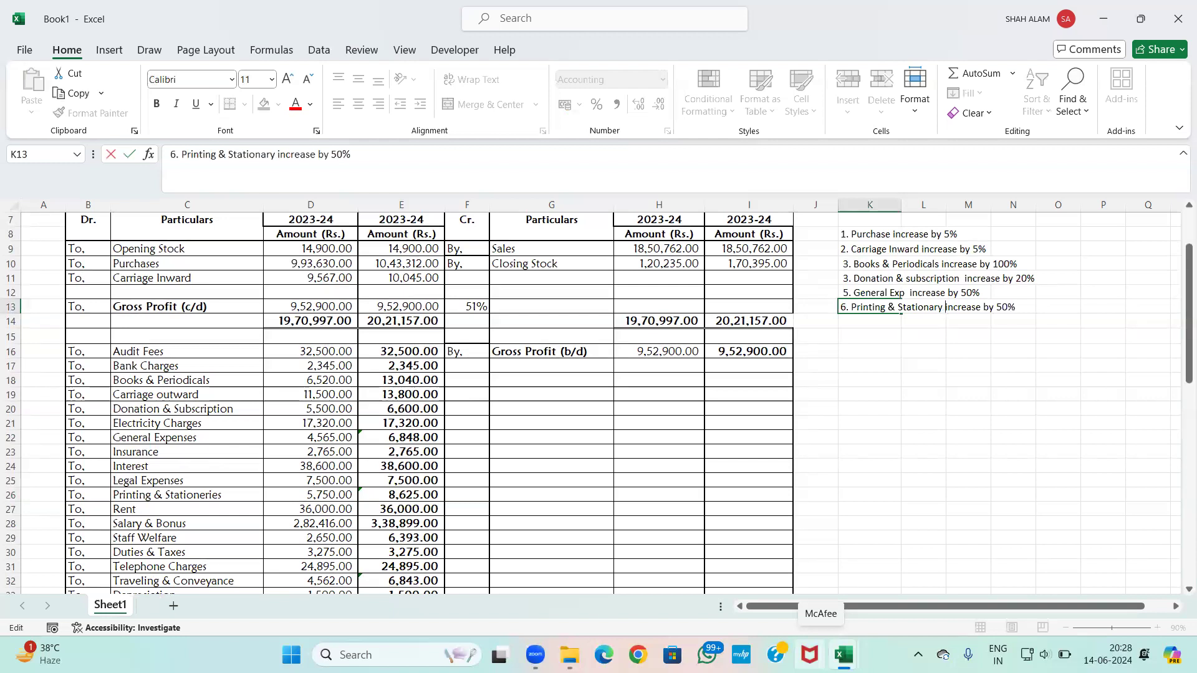
pyautogui.press('Return')
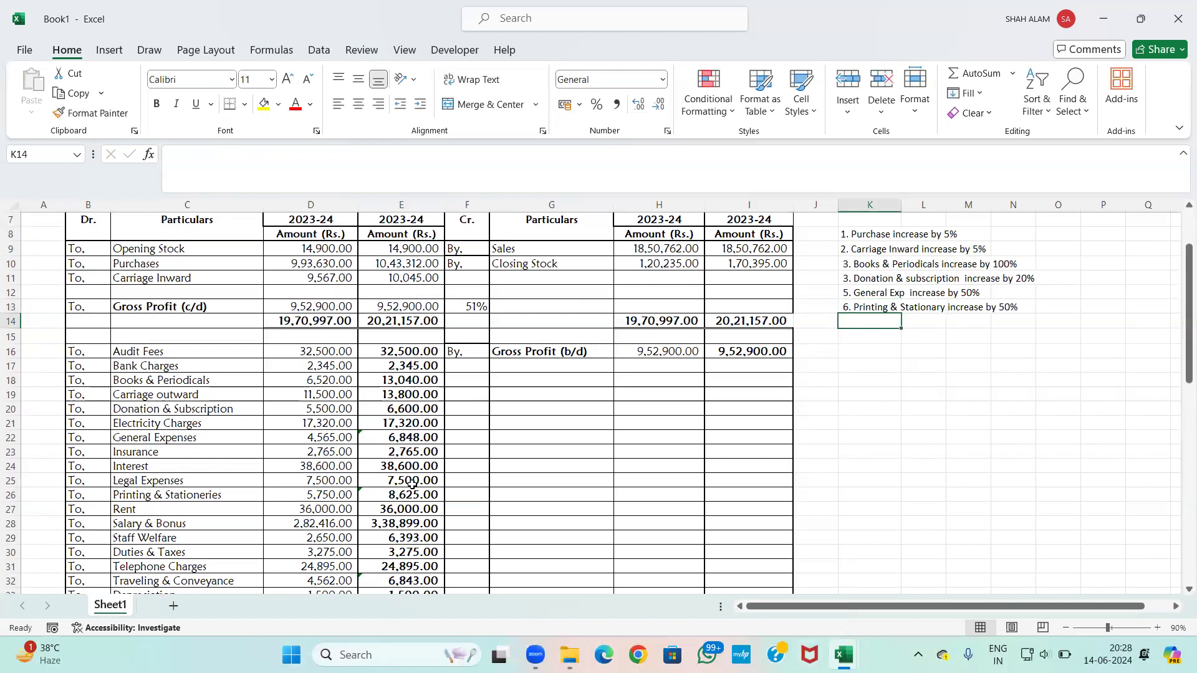
# Step: Check the recast entries for Rent, Salary & Bonus, Staff Welfare, Petrol exp and Net profit in column E
pyautogui.press('Down')
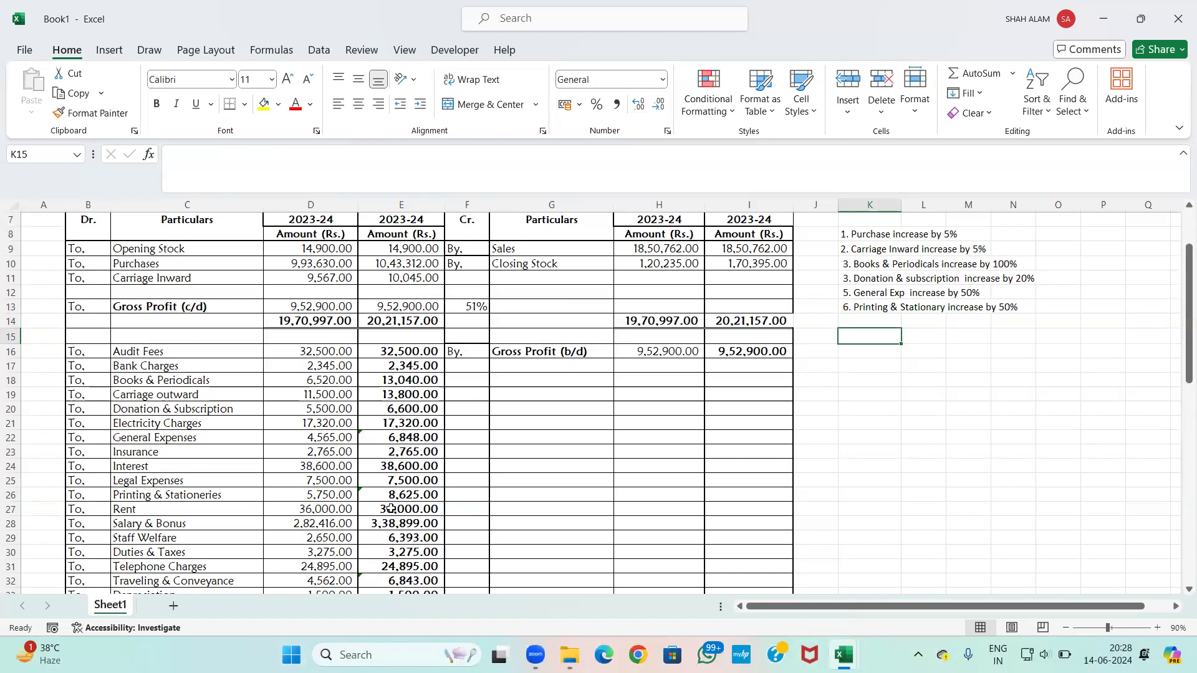
pyautogui.click(392, 508)
pyautogui.click(396, 524)
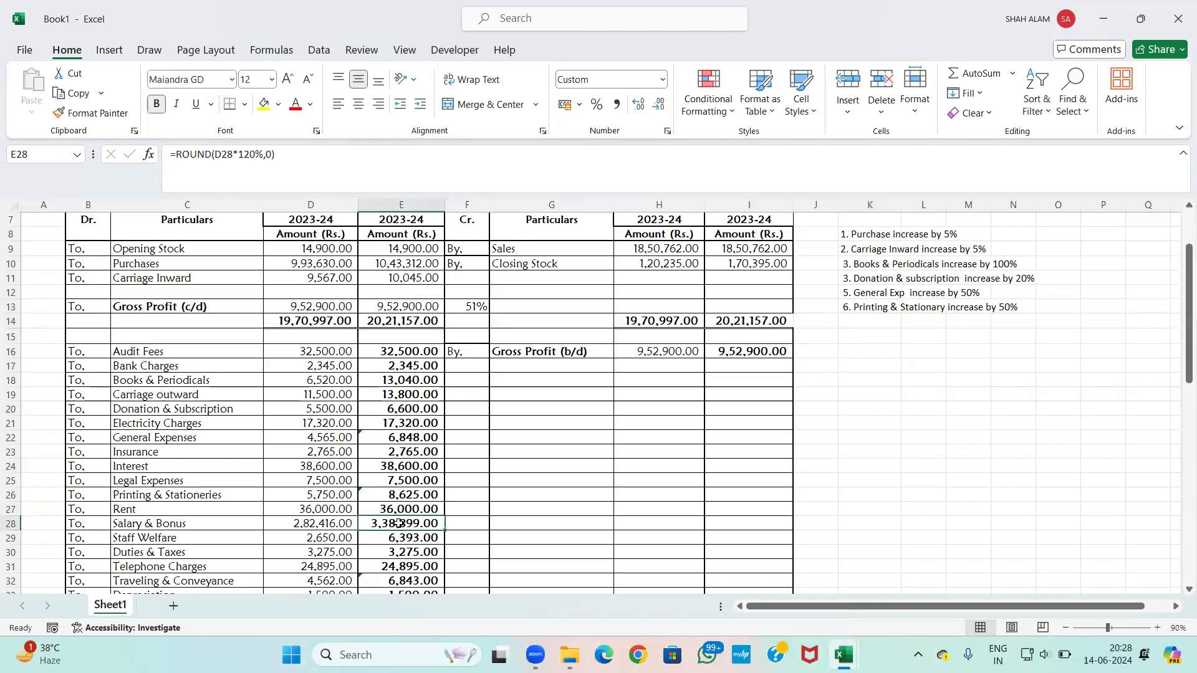
pyautogui.scroll(-1, 399, 524)
pyautogui.click(417, 500)
pyautogui.scroll(-1, 418, 501)
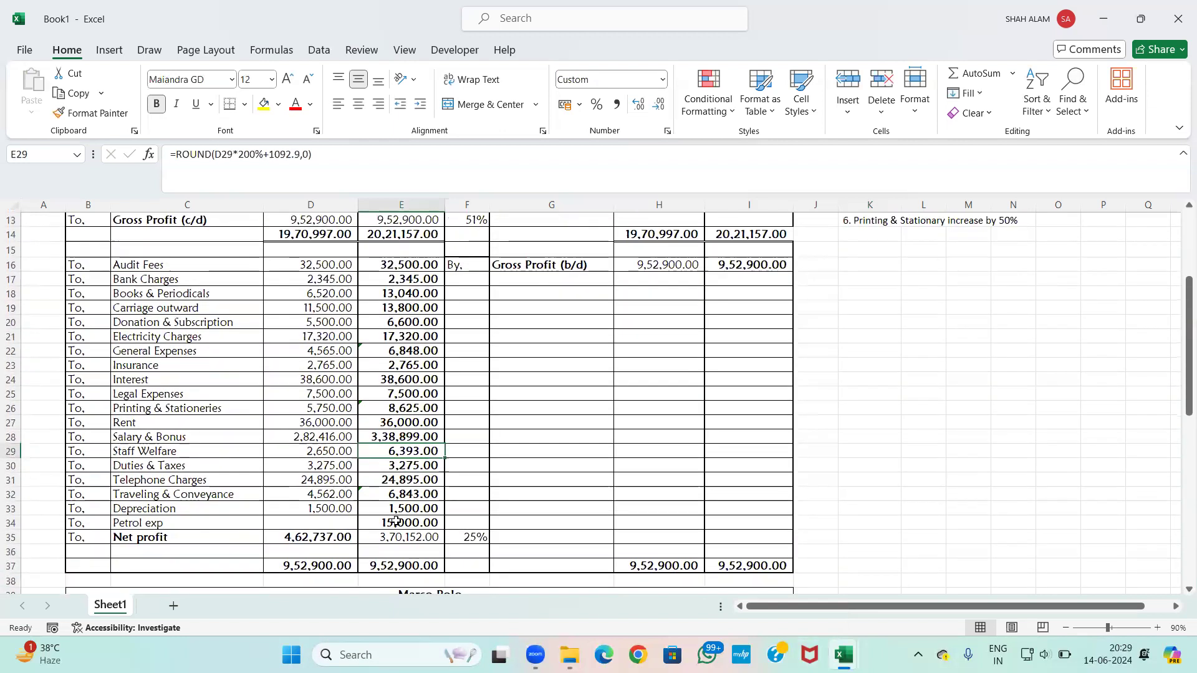
pyautogui.click(399, 523)
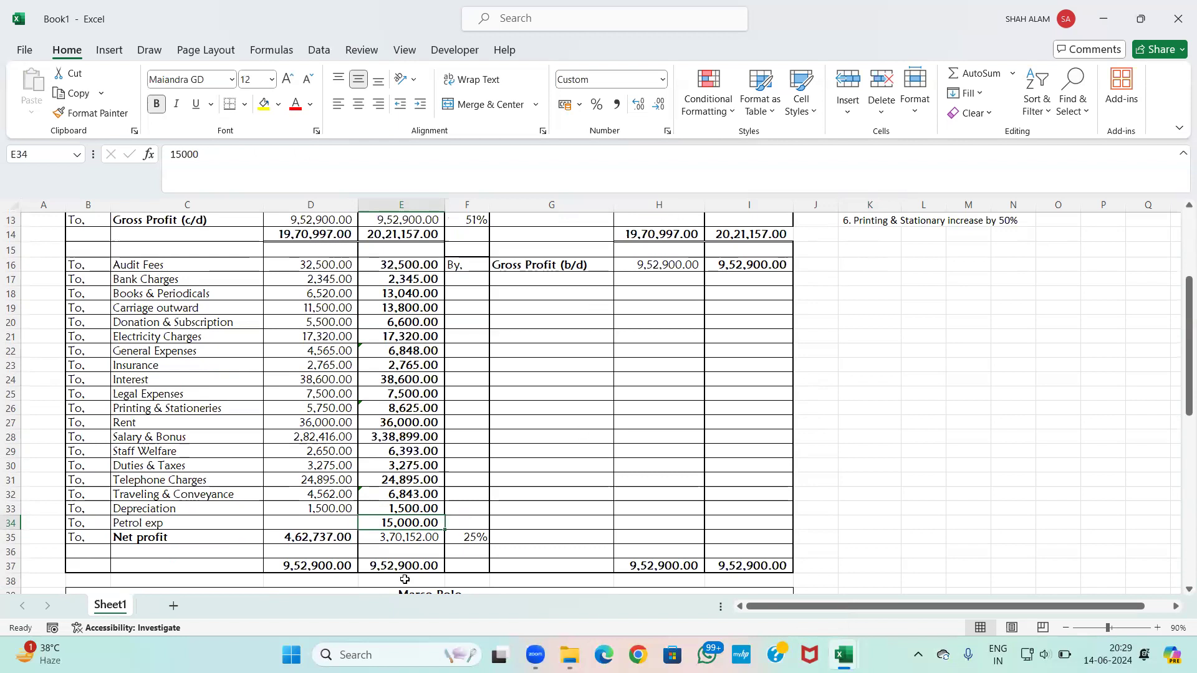
pyautogui.click(421, 539)
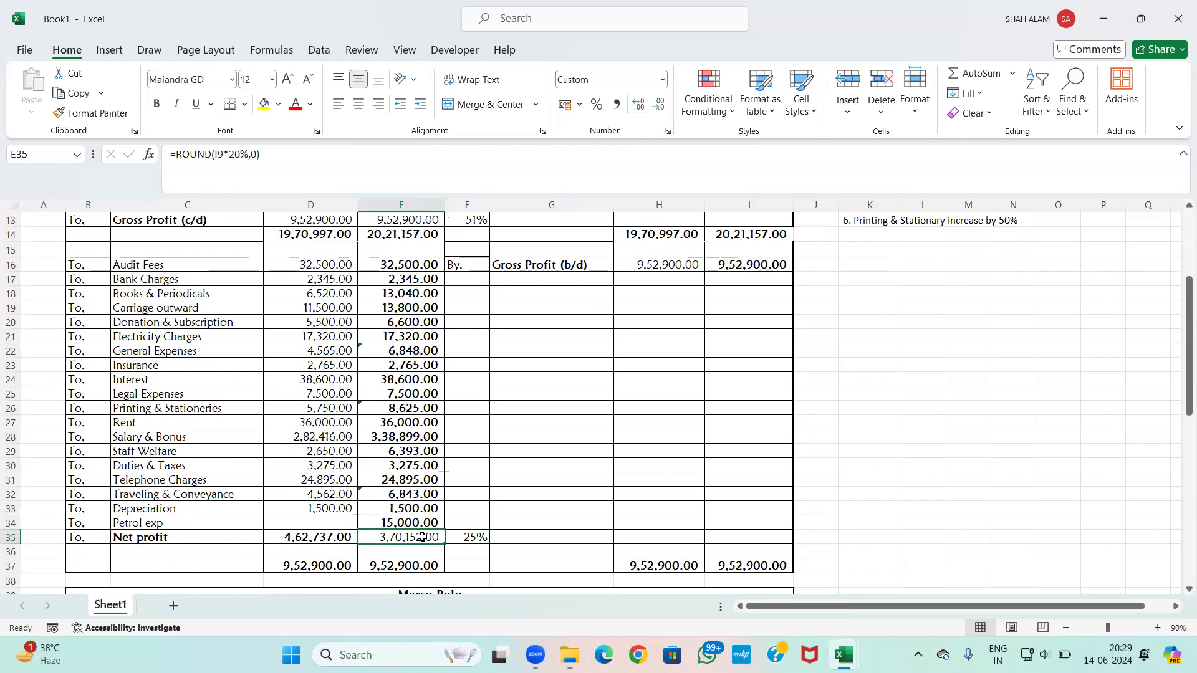
pyautogui.doubleClick(443, 539)
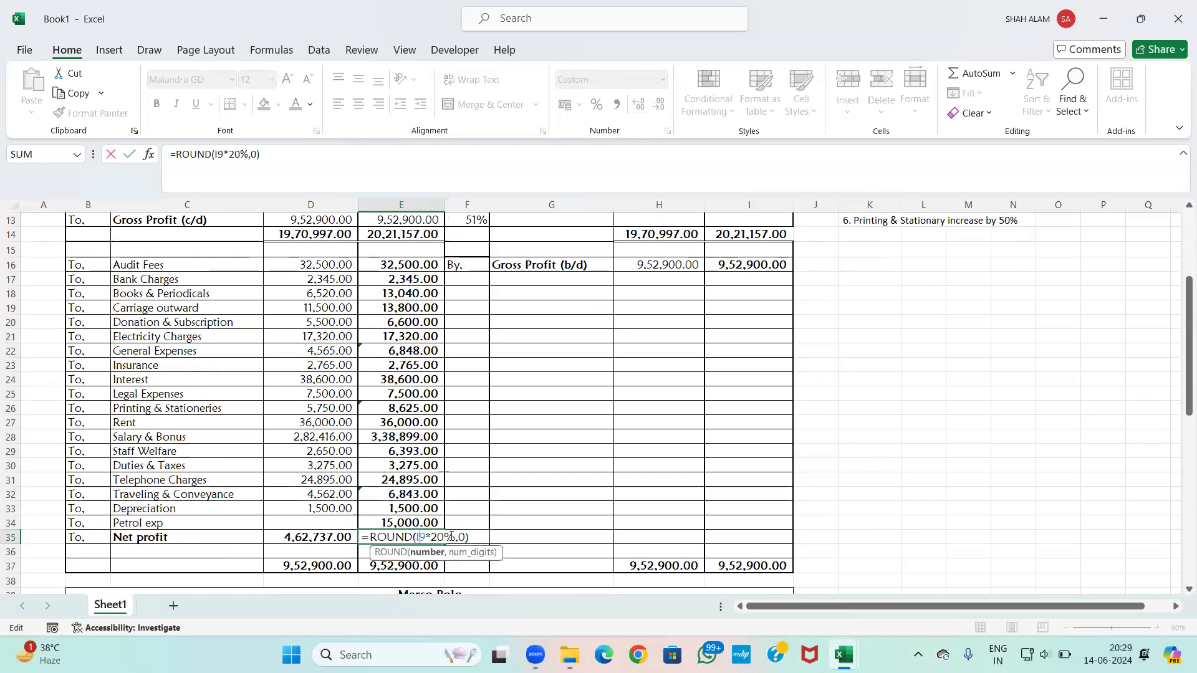
pyautogui.press('Escape')
# Step: Review the recast Sundry Creditors formula and Cash in Hand entry in the Balance Sheet, and return to the Trading and Profit & Loss Account
pyautogui.scroll(-7, 457, 512)
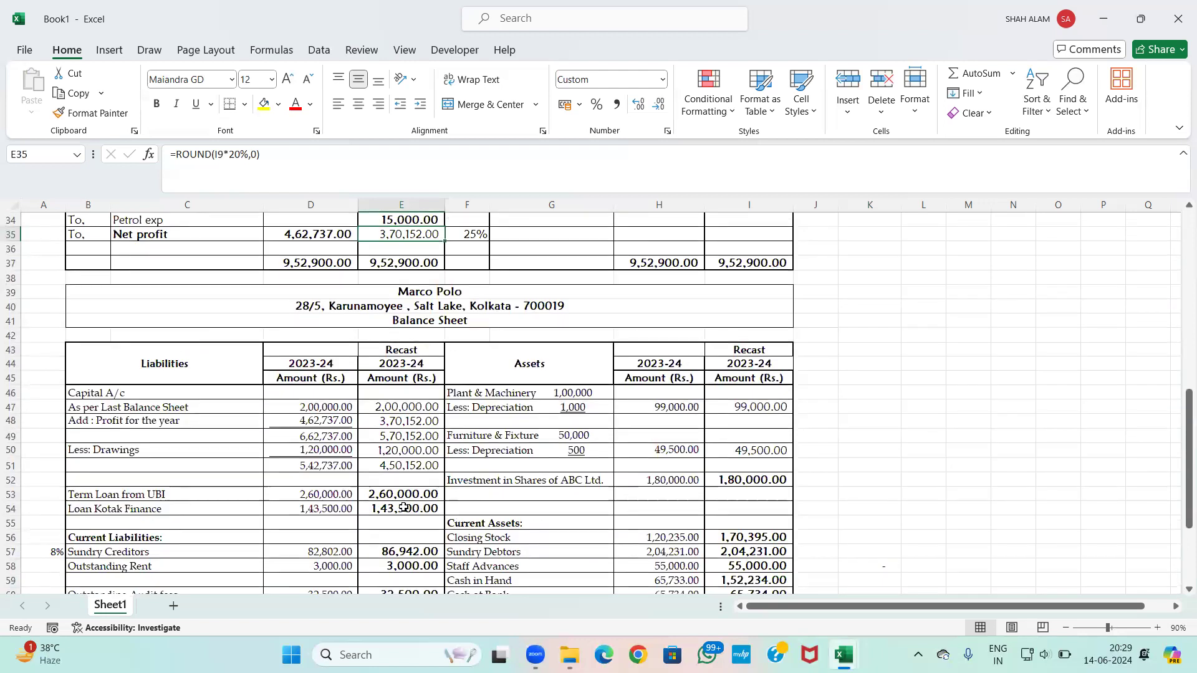
pyautogui.click(393, 551)
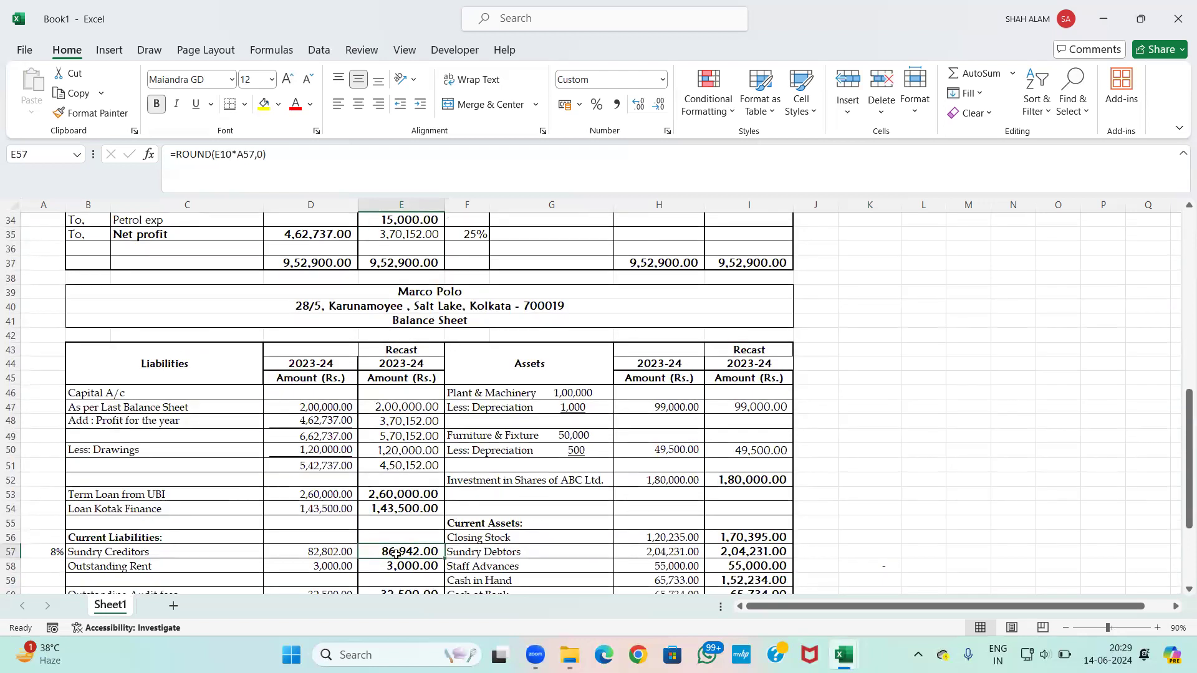
pyautogui.scroll(-1, 395, 549)
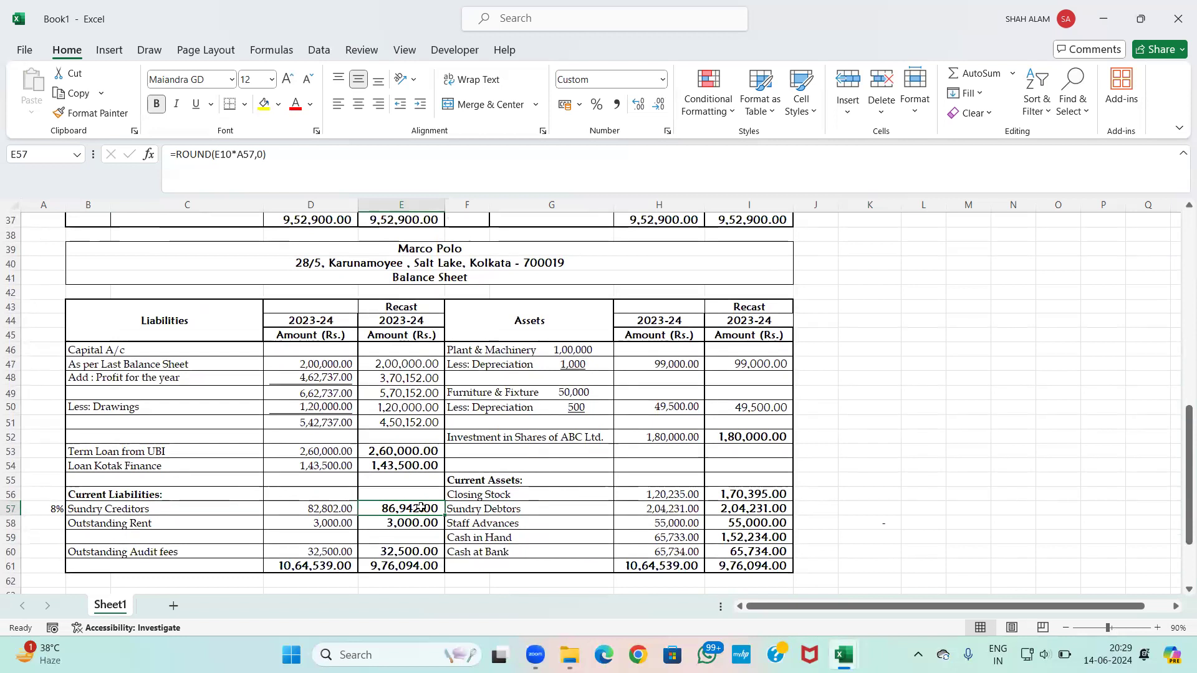
pyautogui.click(747, 539)
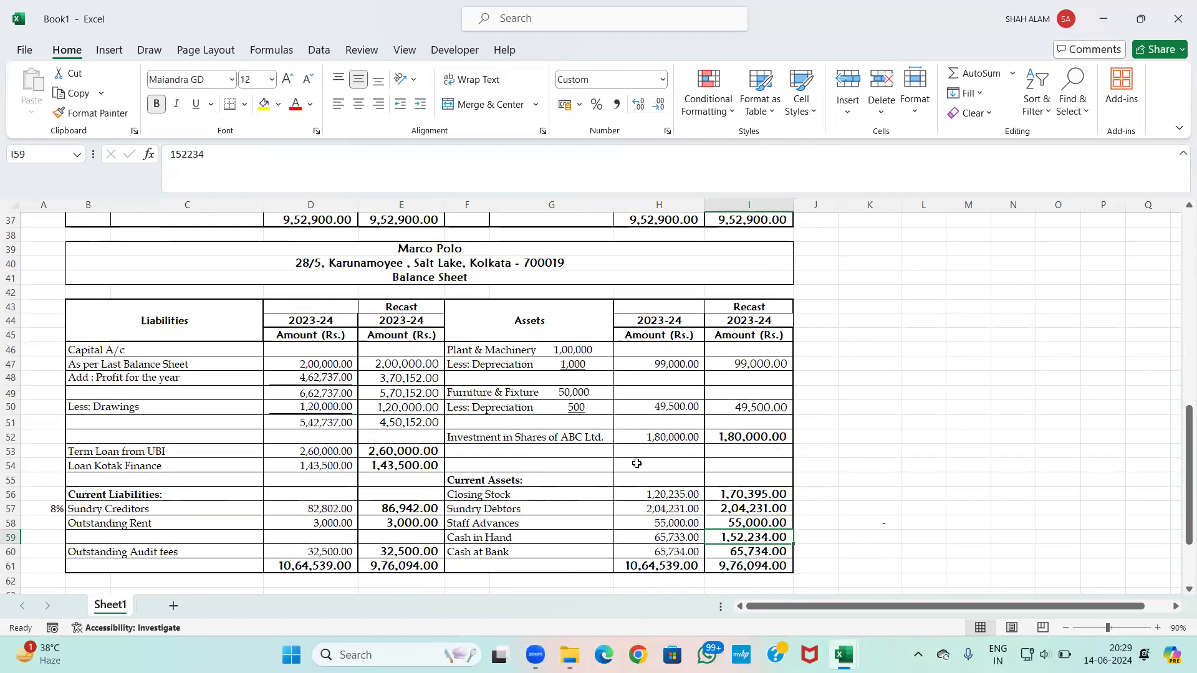
pyautogui.scroll(10, 685, 519)
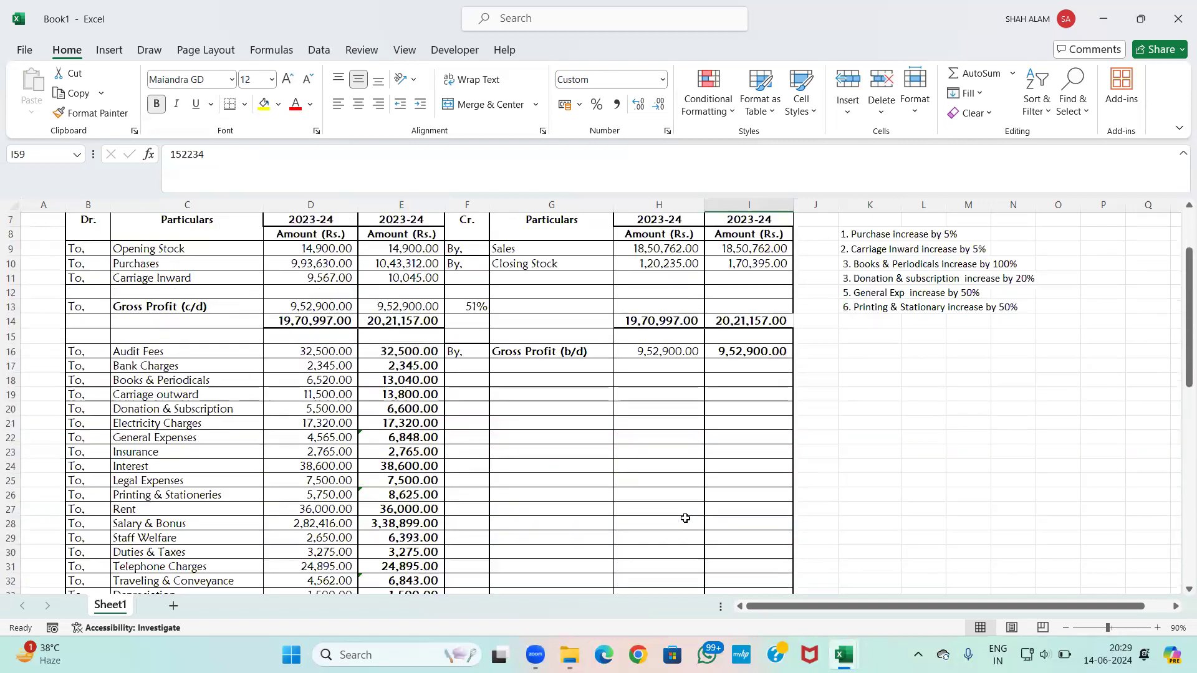
pyautogui.scroll(2, 685, 519)
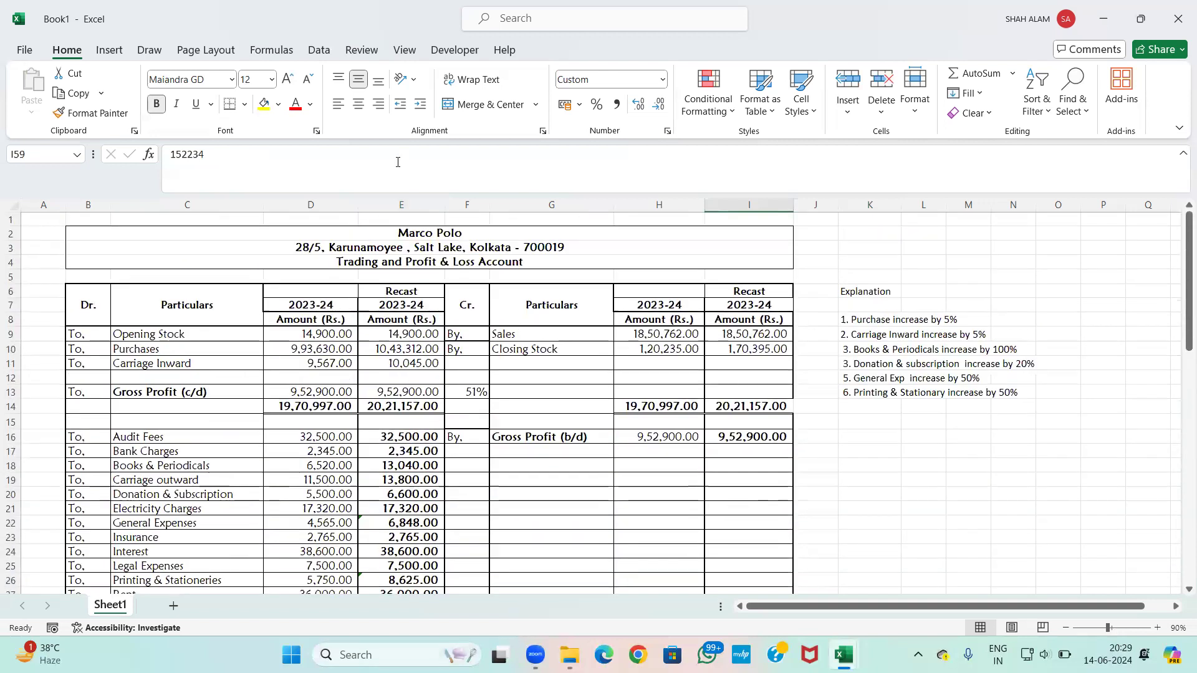